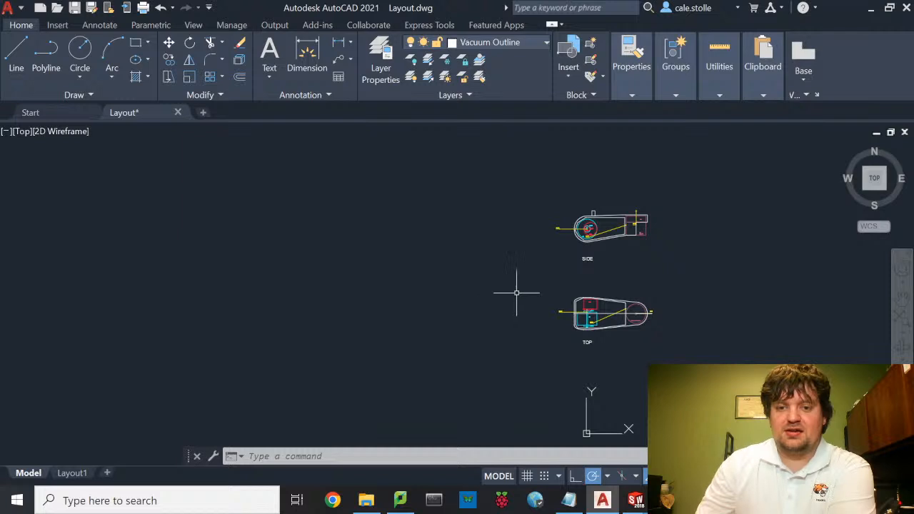
- Pan and zoom from the SIDE view to a close-up of the TOP view's fan, bearings and axle
middle_drag(635, 288, 527, 282)
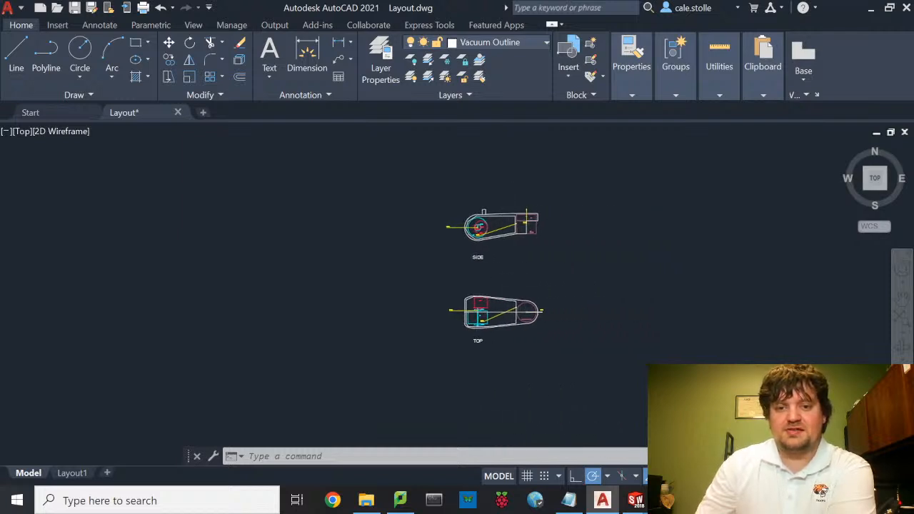
scroll(528, 249, up, 4)
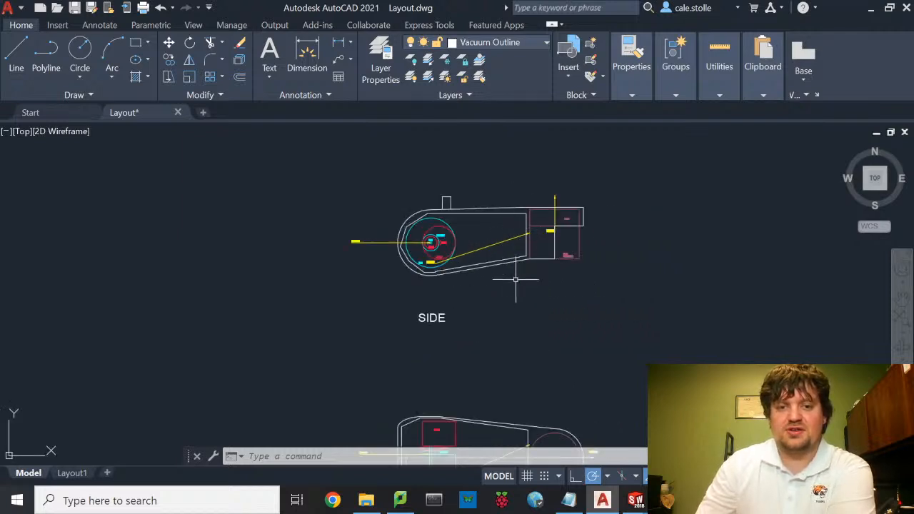
middle_drag(508, 317, 506, 280)
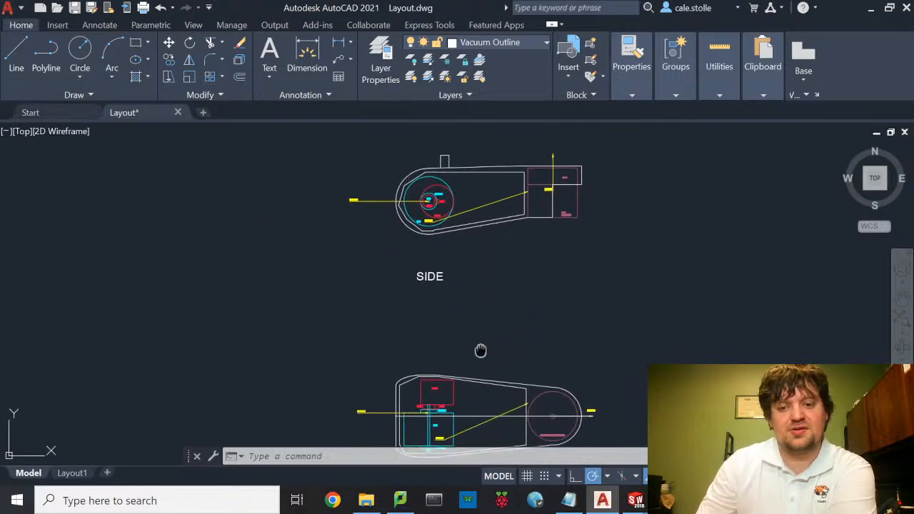
middle_drag(481, 350, 502, 285)
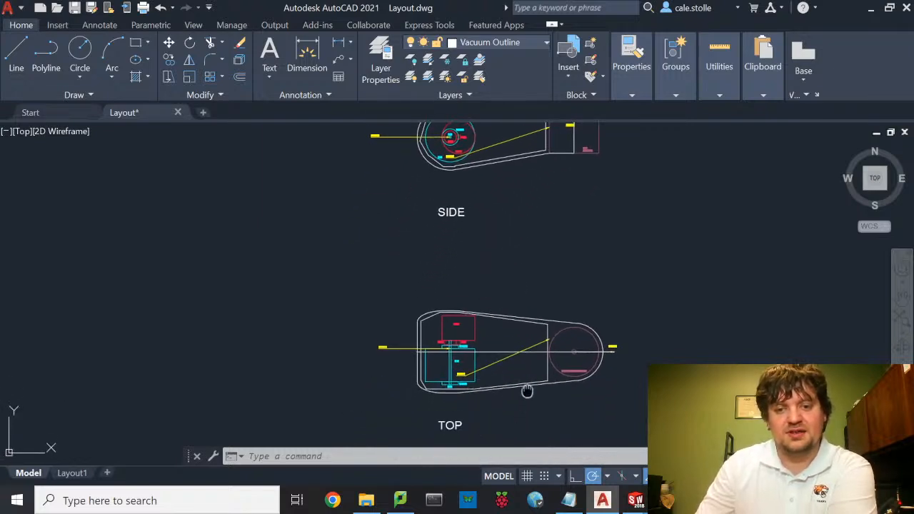
middle_drag(526, 393, 525, 341)
scroll(528, 314, up, 6)
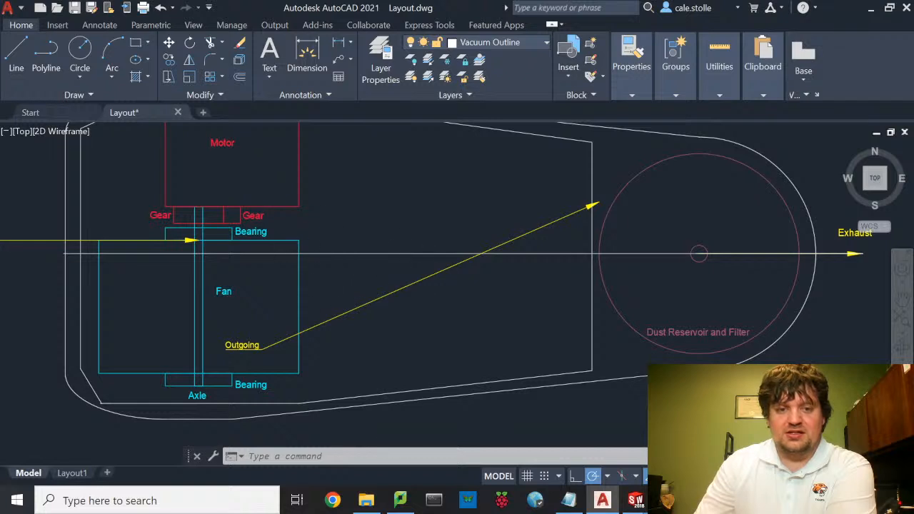
scroll(345, 263, down, 4)
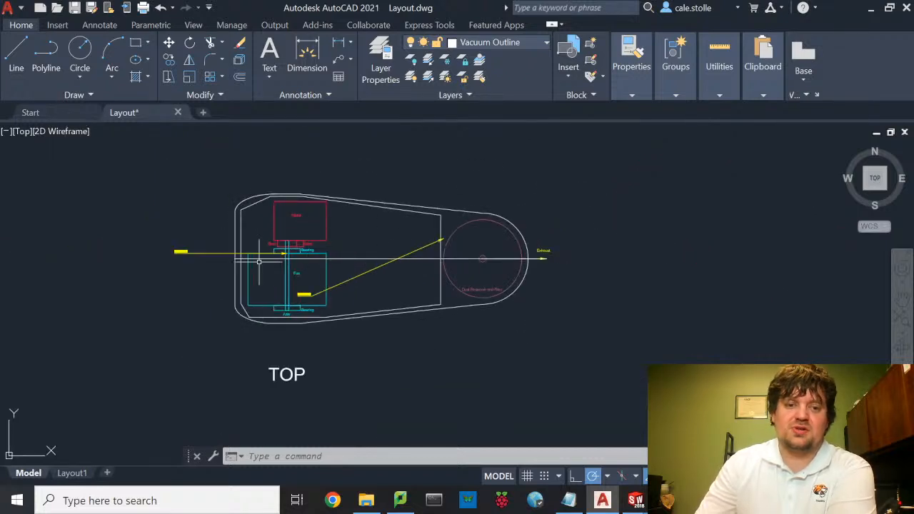
scroll(237, 297, up, 2)
scroll(240, 298, up, 2)
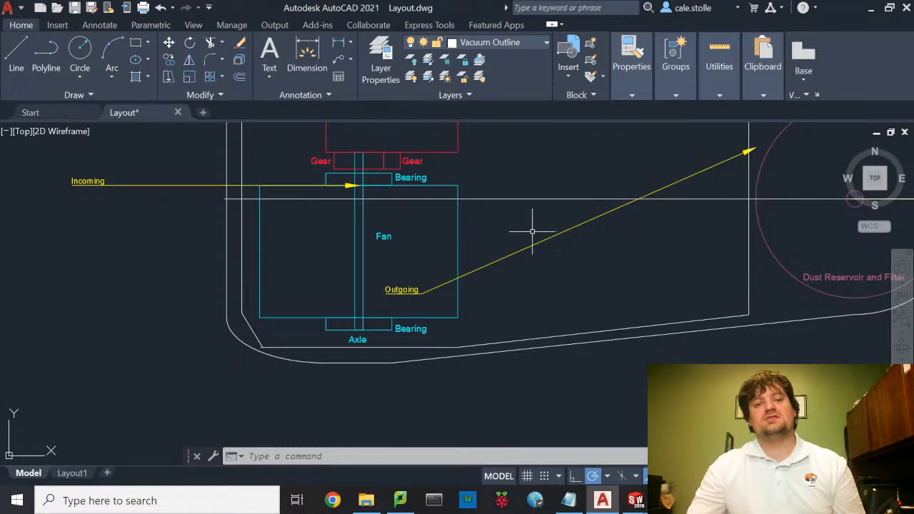
middle_drag(525, 247, 510, 287)
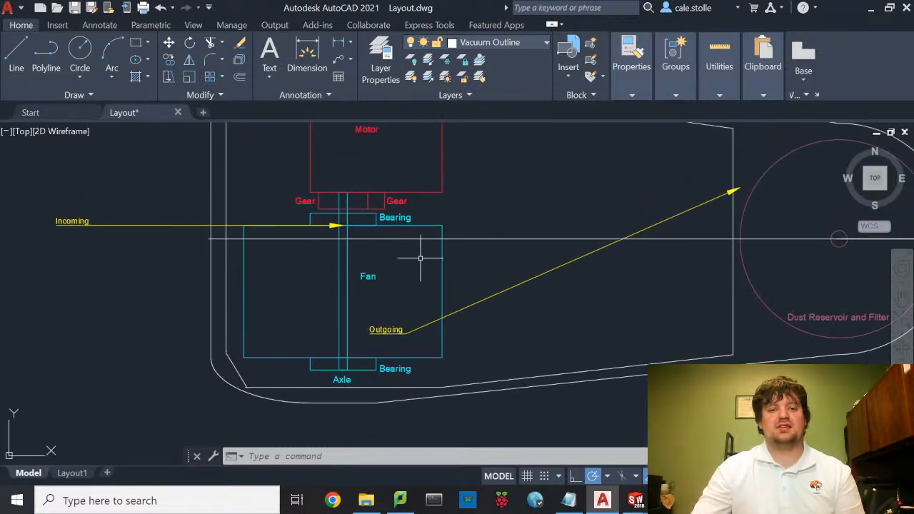
click(440, 266)
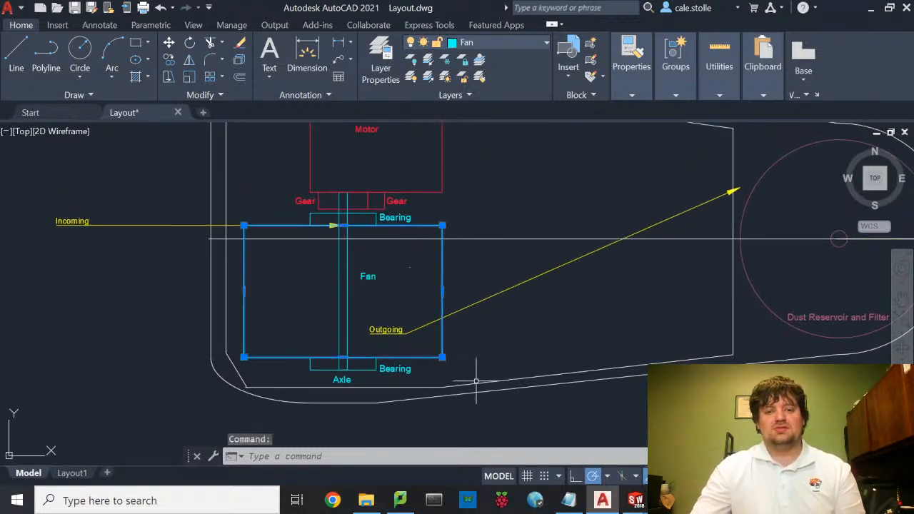
click(431, 388)
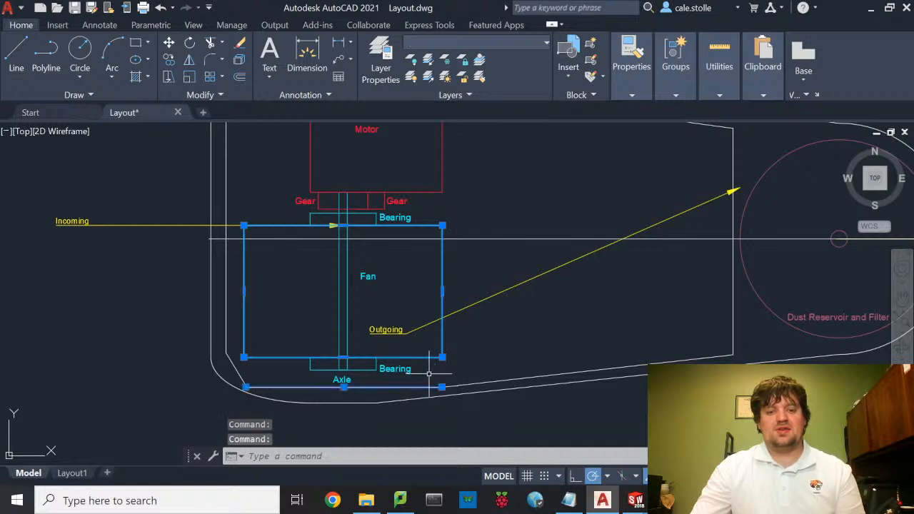
scroll(493, 292, down, 3)
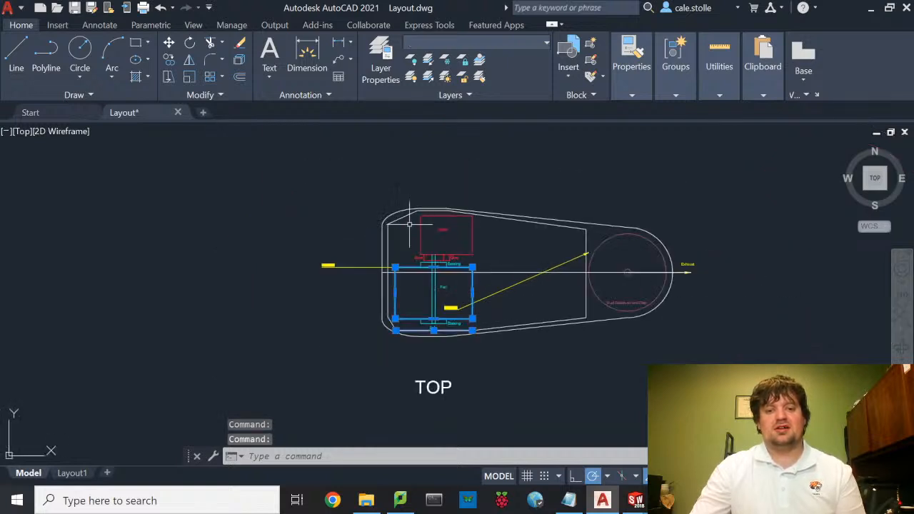
scroll(409, 224, up, 6)
click(546, 178)
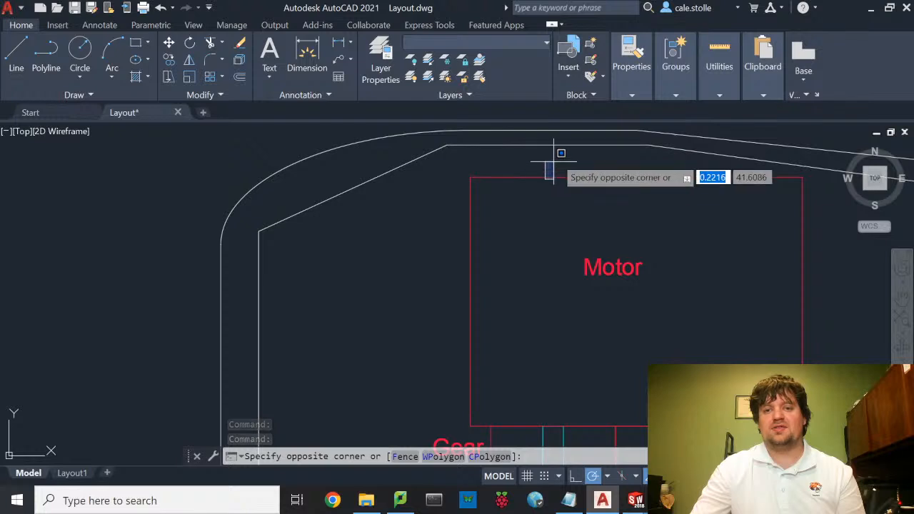
click(532, 179)
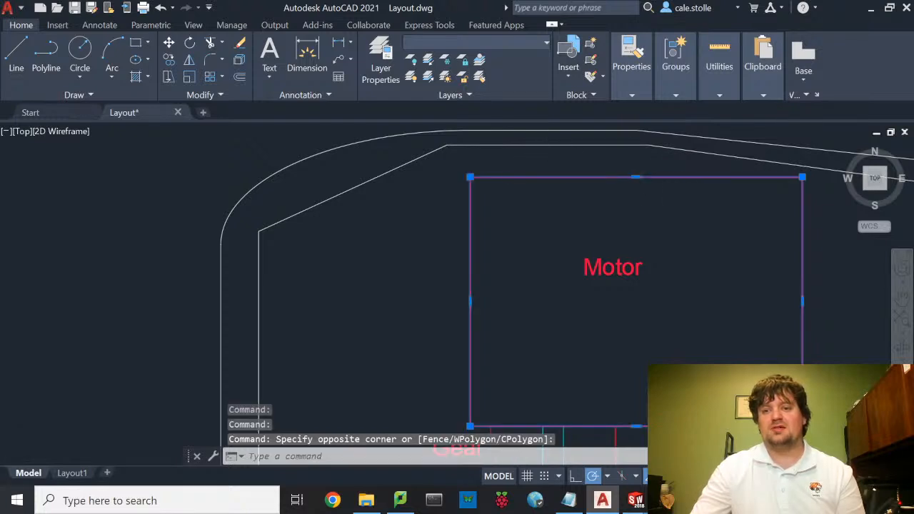
scroll(728, 197, down, 3)
middle_drag(729, 198, 479, 195)
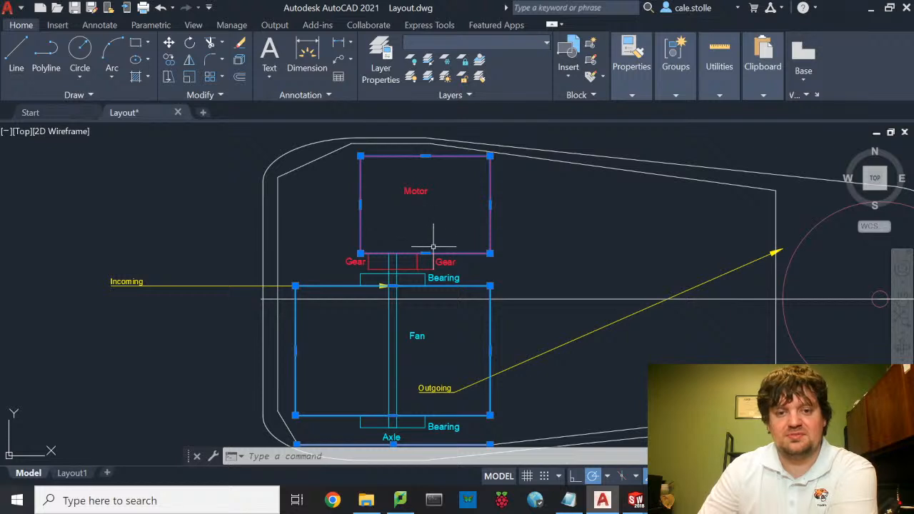
click(500, 236)
key(Escape)
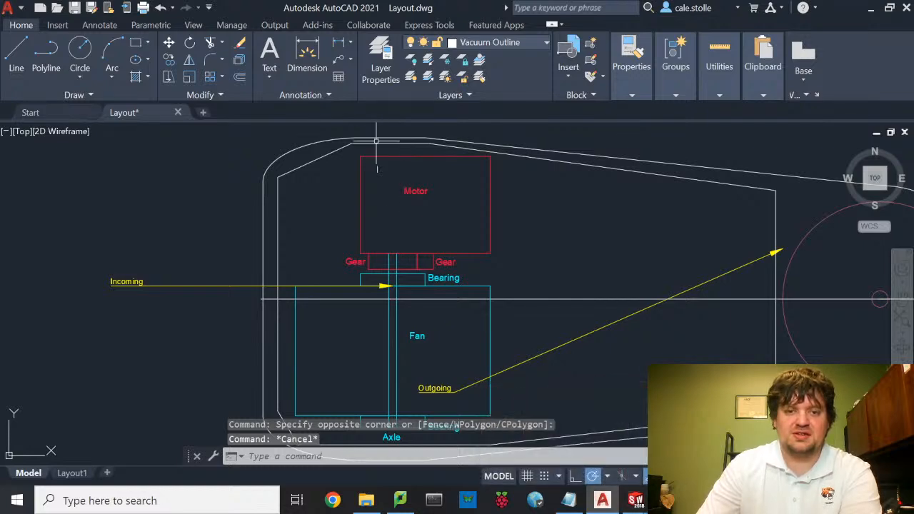
- Pan to the circular-fan SIDE view, then back to the full TOP view
mouse_move(524, 302)
middle_down()
mouse_move(522, 239)
mouse_move(566, 436)
middle_up()
scroll(522, 246, down, 2)
middle_drag(532, 180, 536, 329)
middle_drag(539, 275, 533, 354)
middle_drag(508, 185, 506, 287)
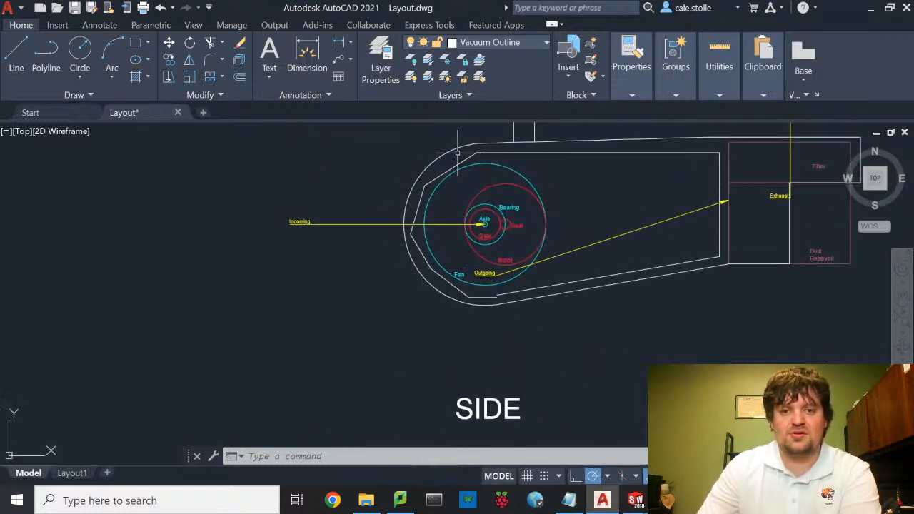
middle_drag(564, 381, 516, 219)
middle_drag(515, 319, 540, 159)
middle_drag(540, 302, 541, 174)
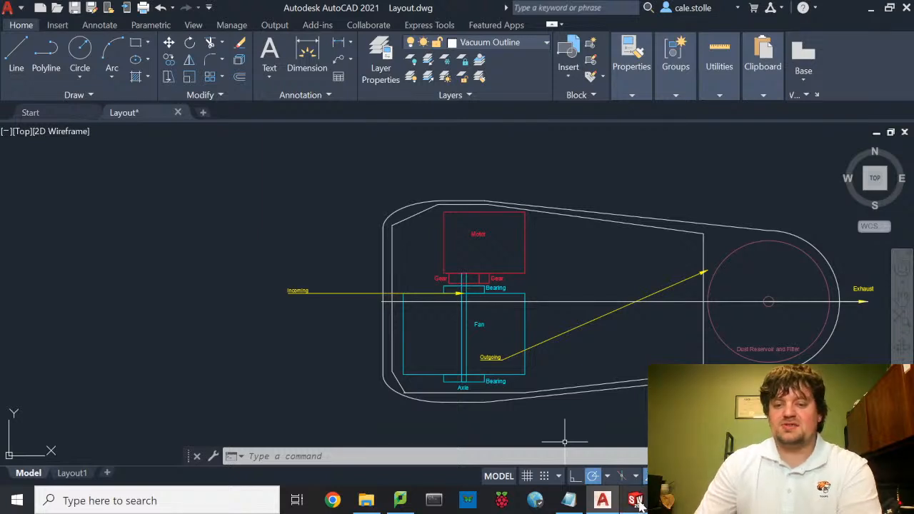
- Close Layout.dwg without saving its changes
mouse_move(641, 504)
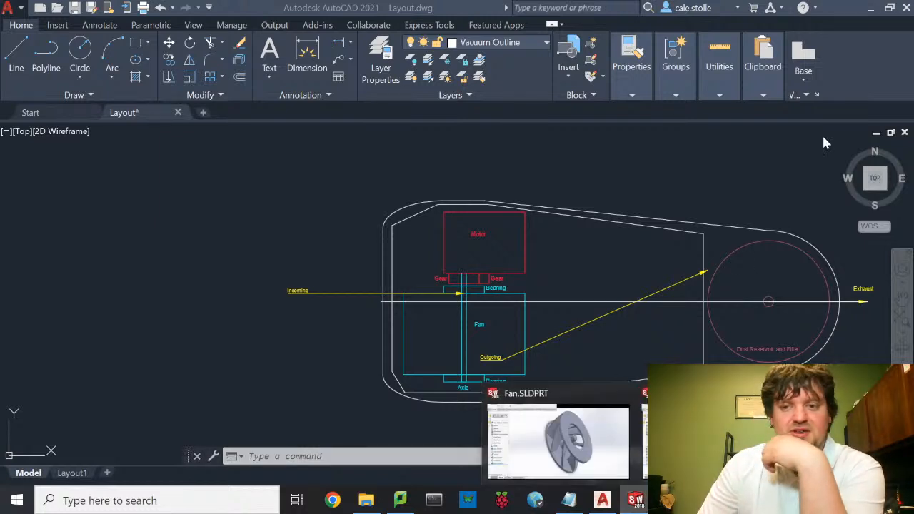
click(906, 9)
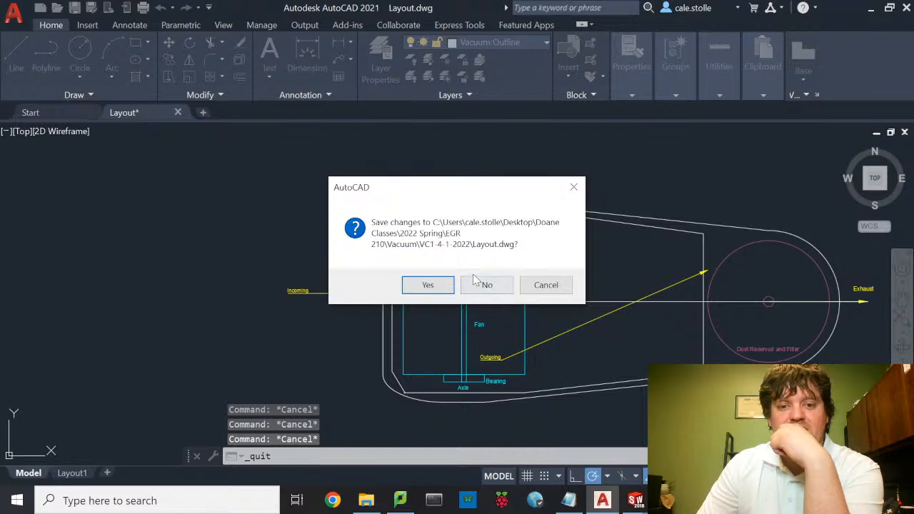
click(485, 286)
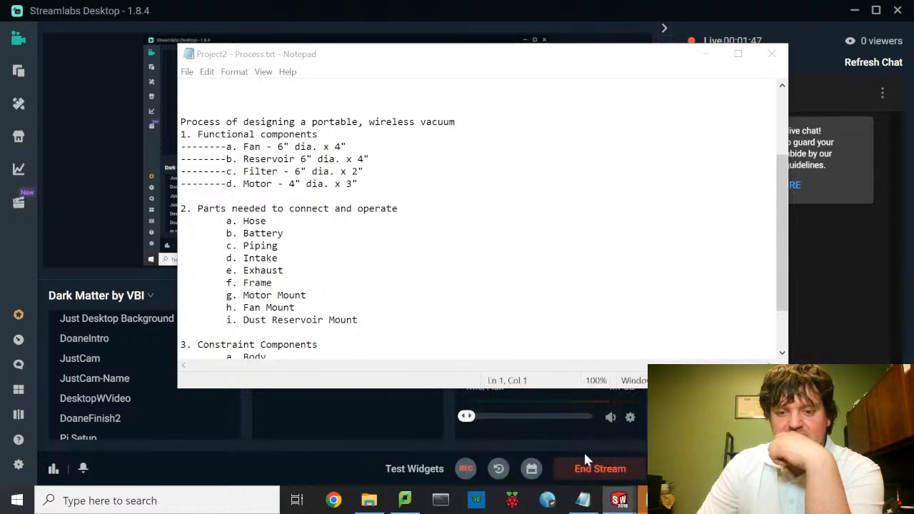
- Switch from the Process.txt notes to the Fan part in SOLIDWORKS
click(619, 498)
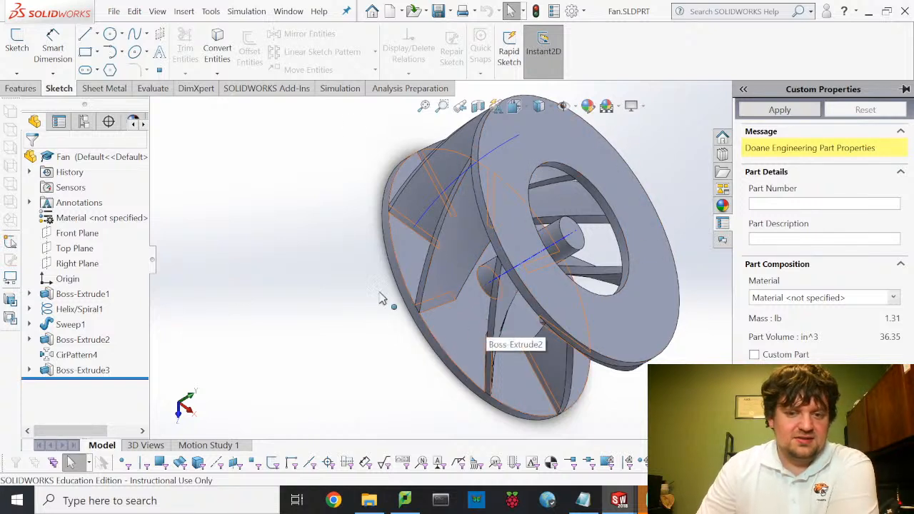
- Unpin the Custom Properties pane and orbit the fan to view its top and inlet
click(905, 89)
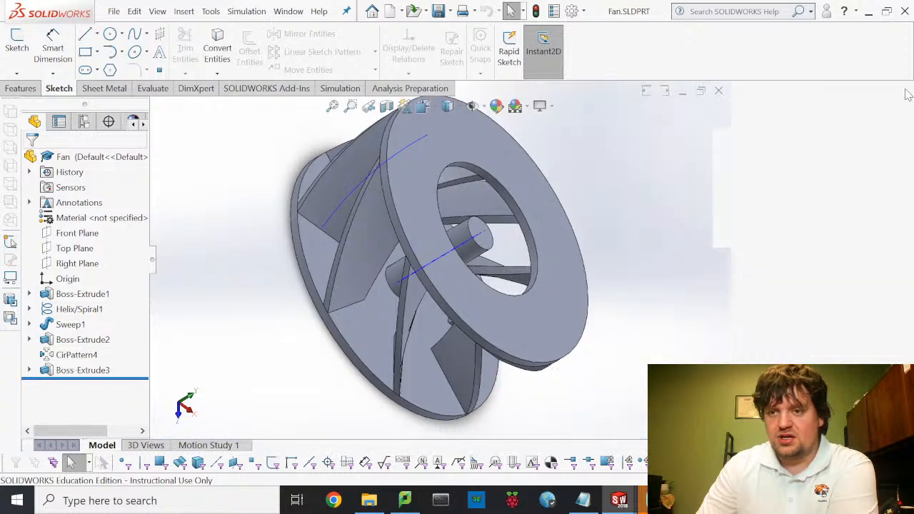
click(905, 90)
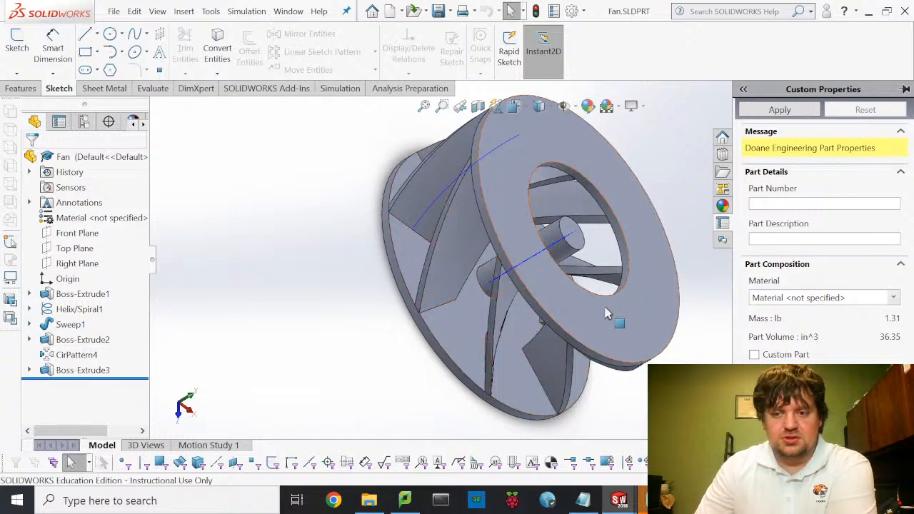
middle_drag(606, 230, 550, 213)
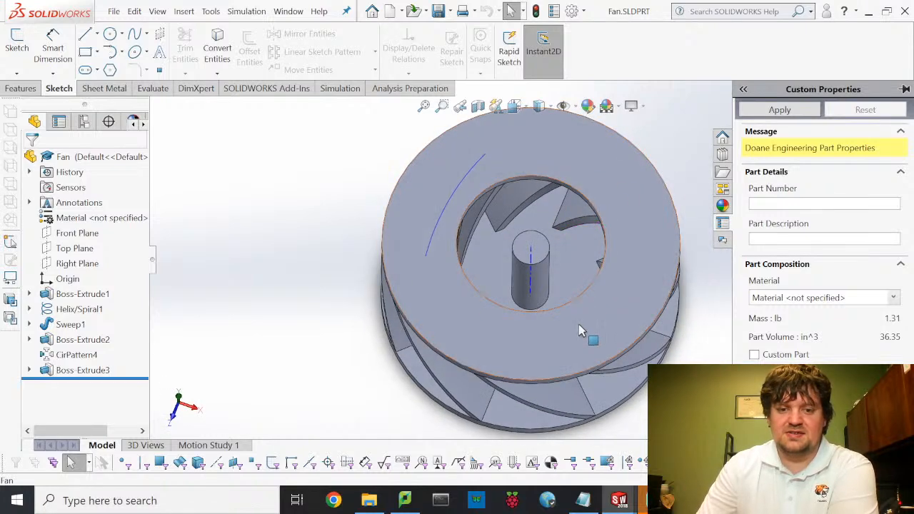
middle_drag(577, 341, 585, 293)
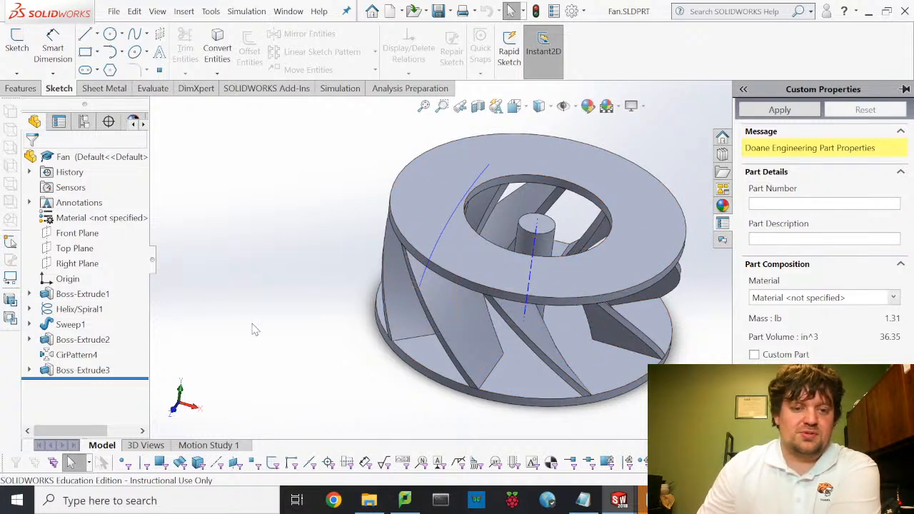
- Start a new SOLIDWORKS document from the File menu
click(114, 10)
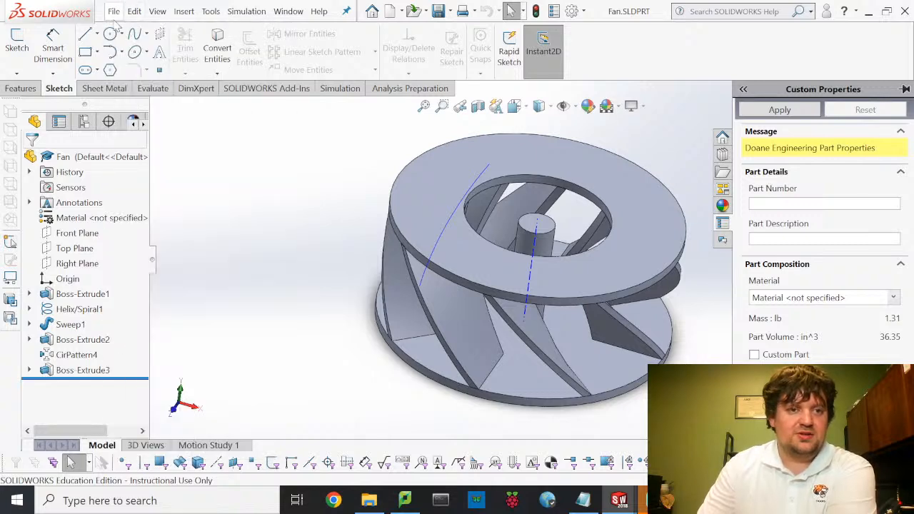
click(113, 17)
click(115, 31)
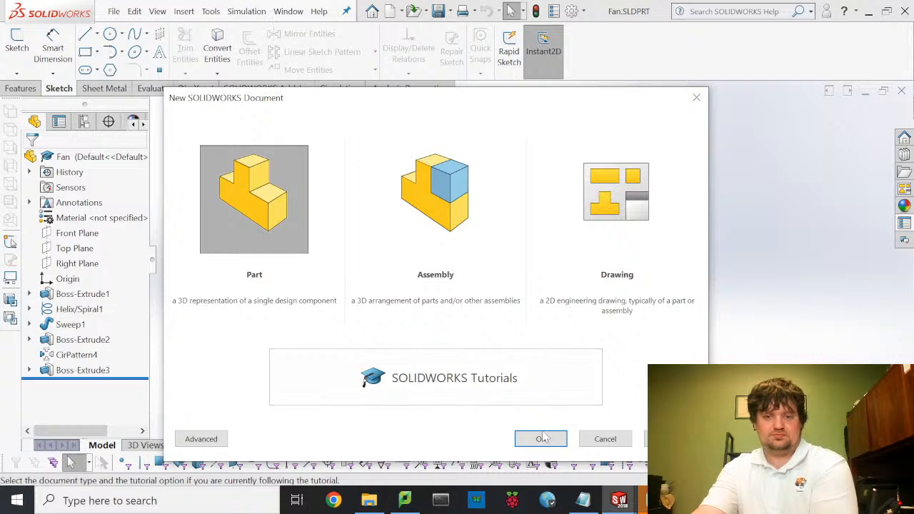
- Create a new part and open a sketch on its Top Plane
click(542, 438)
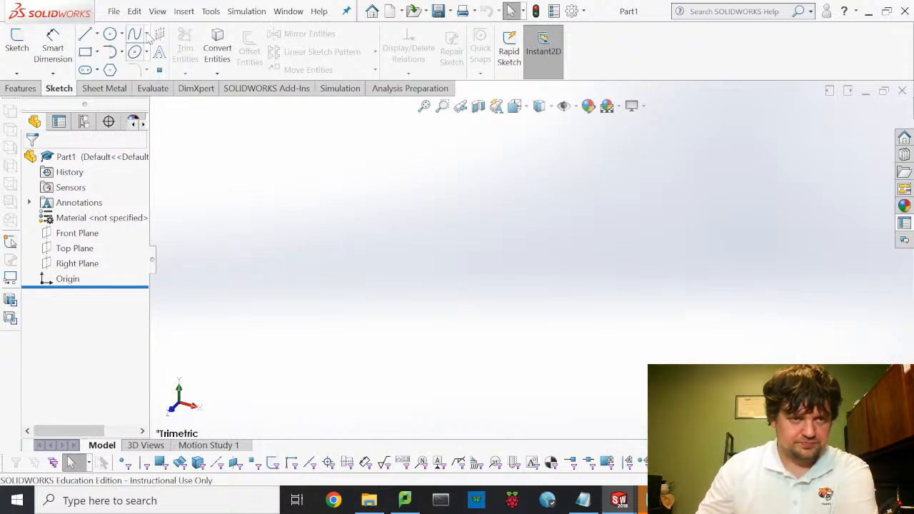
click(17, 44)
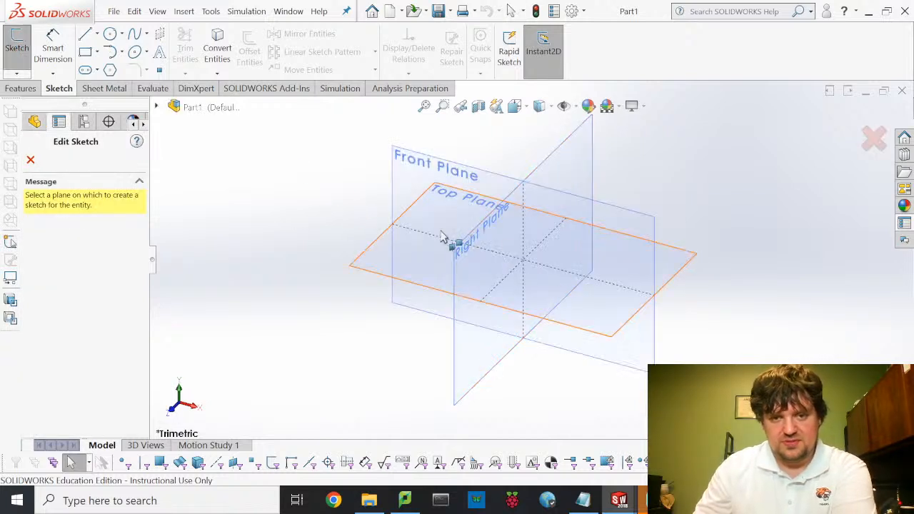
click(378, 275)
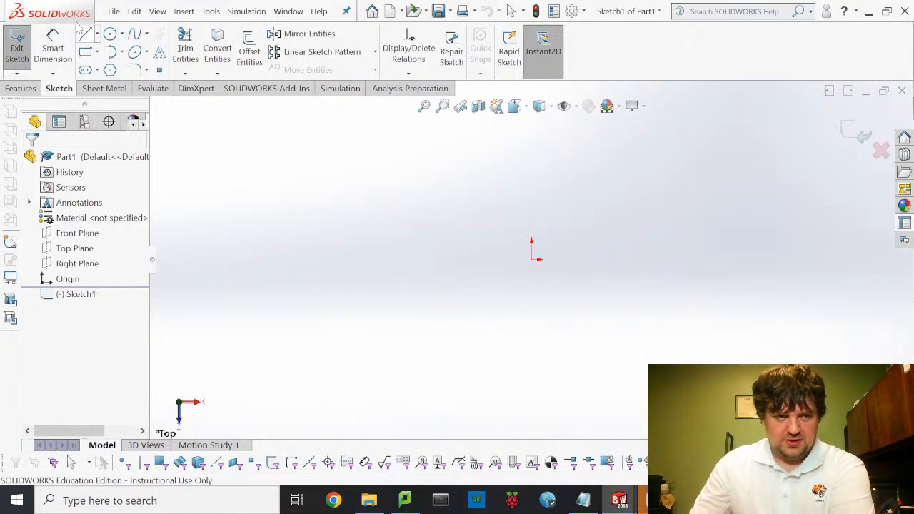
- Draw a circle centred on the origin, cancelling a stray second circle
click(532, 259)
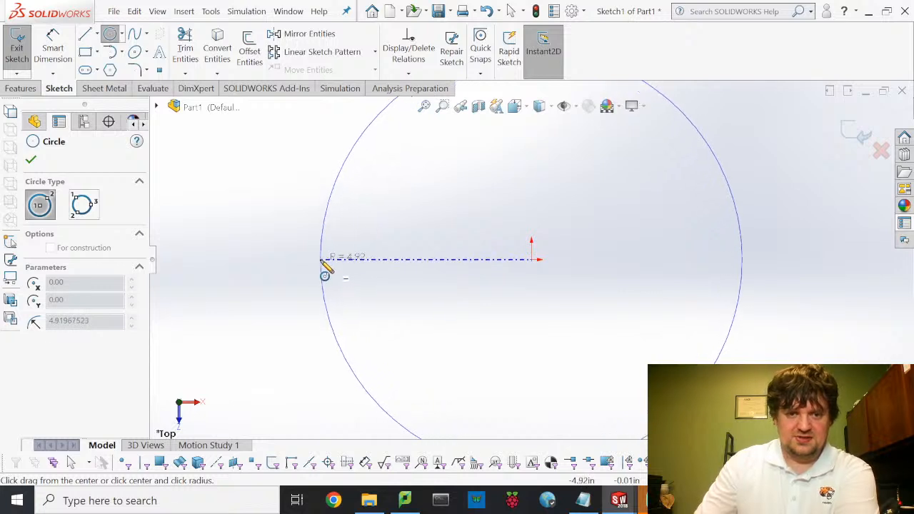
click(321, 260)
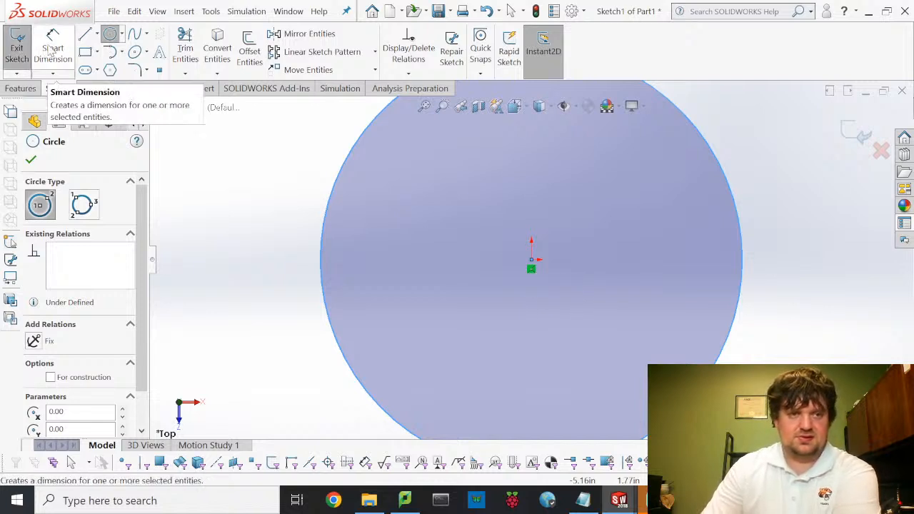
click(322, 233)
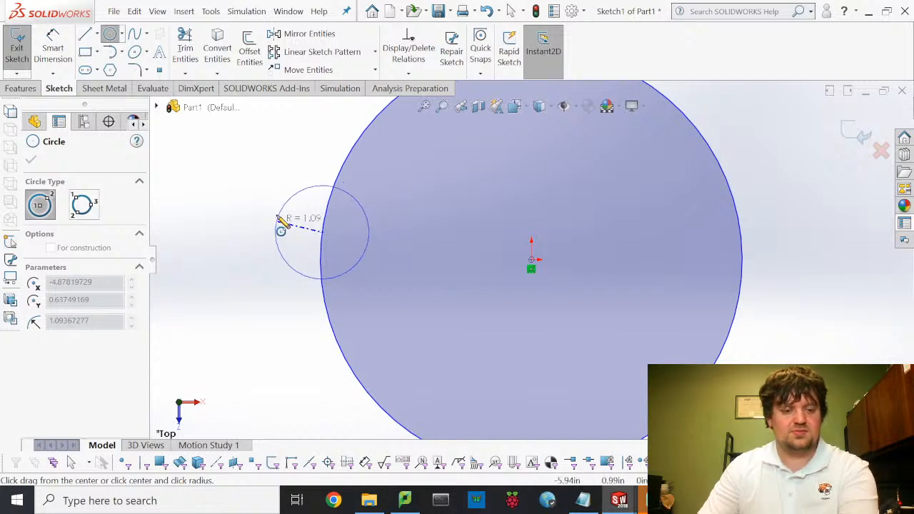
key(Escape)
- Dimension the circle's diameter to 8 in and exit the sketch
click(54, 45)
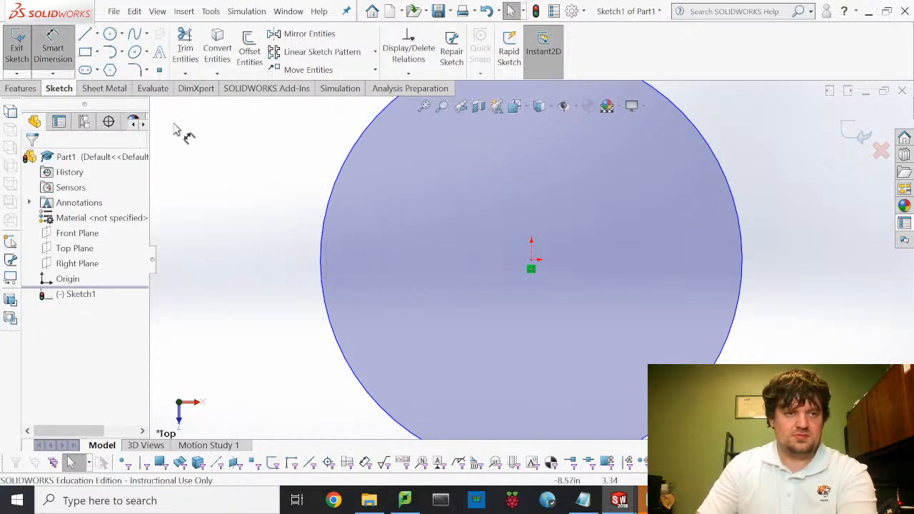
click(331, 207)
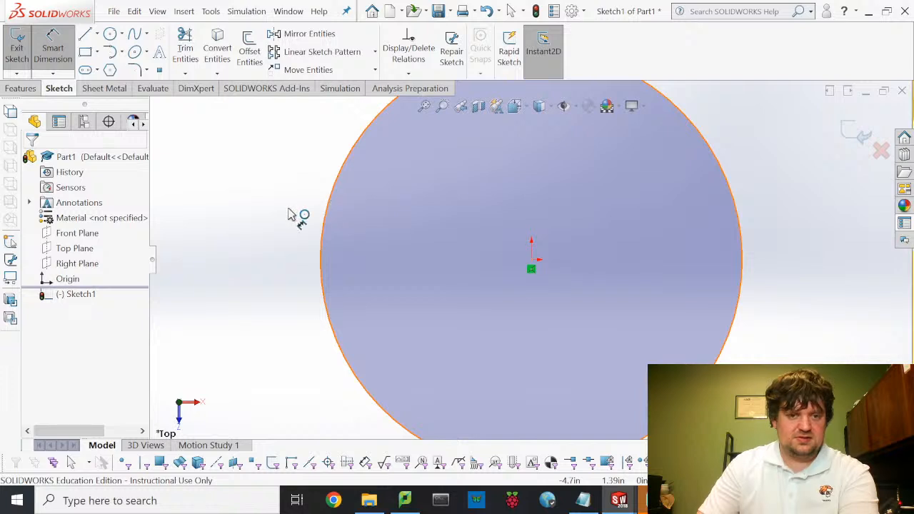
click(239, 203)
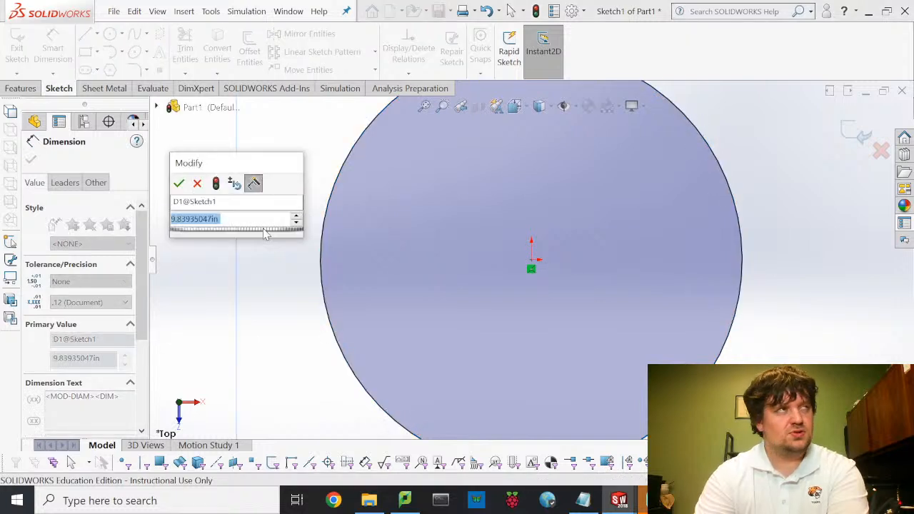
text(8)
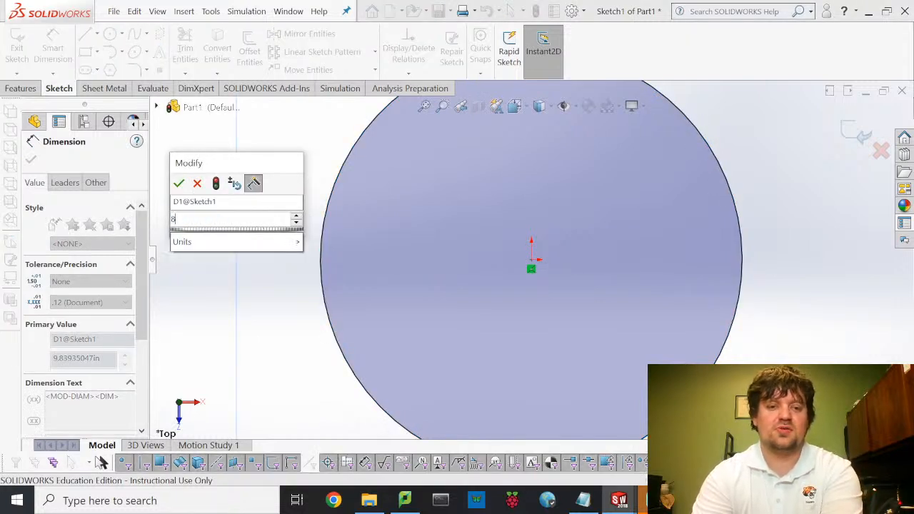
key(Return)
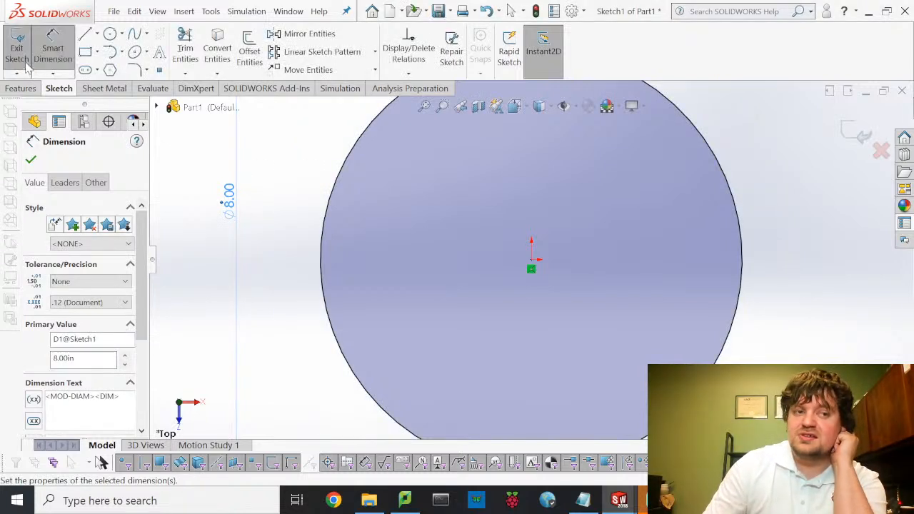
click(24, 64)
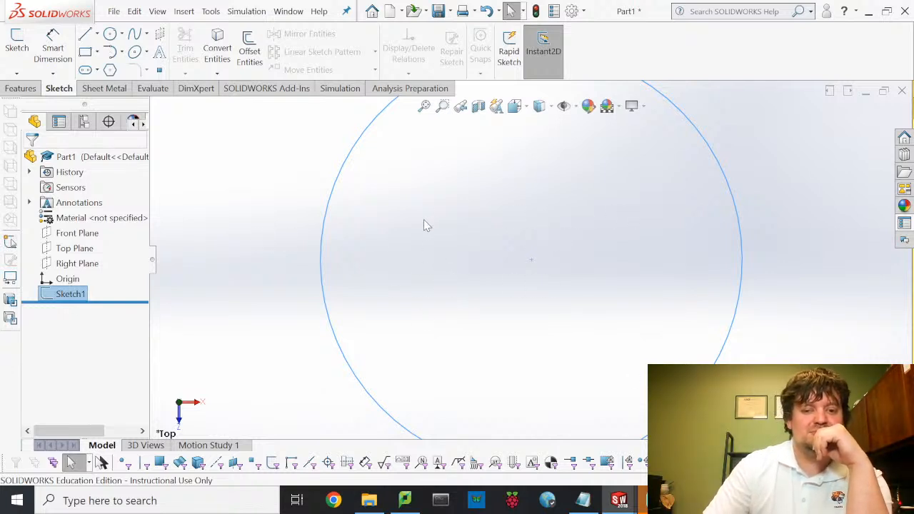
- Extrude the 8 in circle as a Blind boss 6.50 in deep
click(22, 89)
click(26, 56)
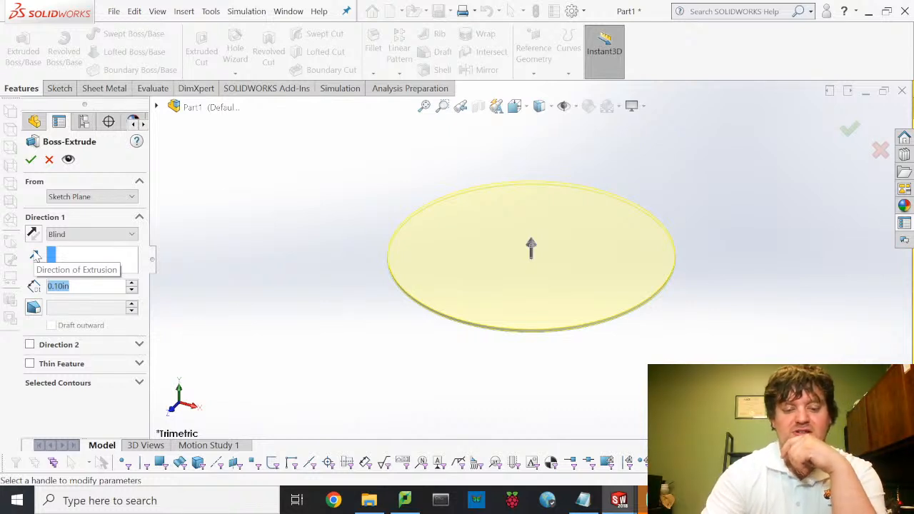
text(60)
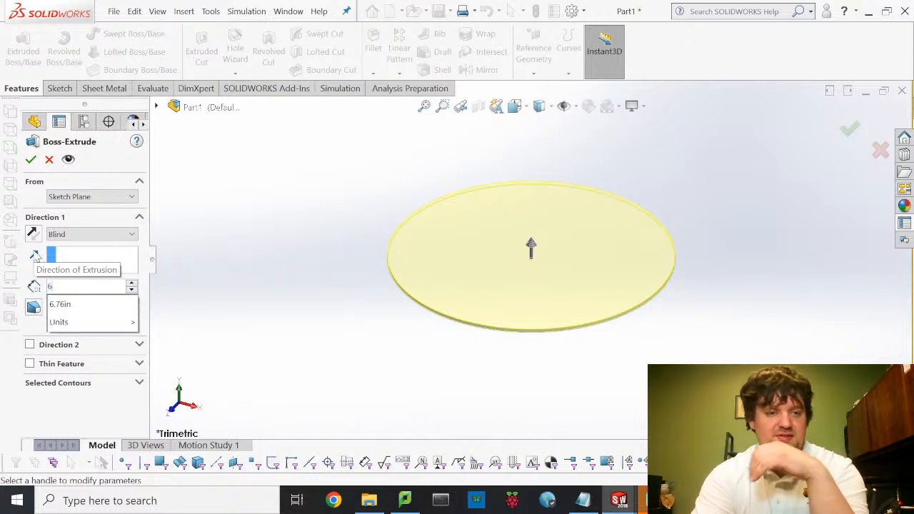
key(BackSpace)
key(BackSpace)
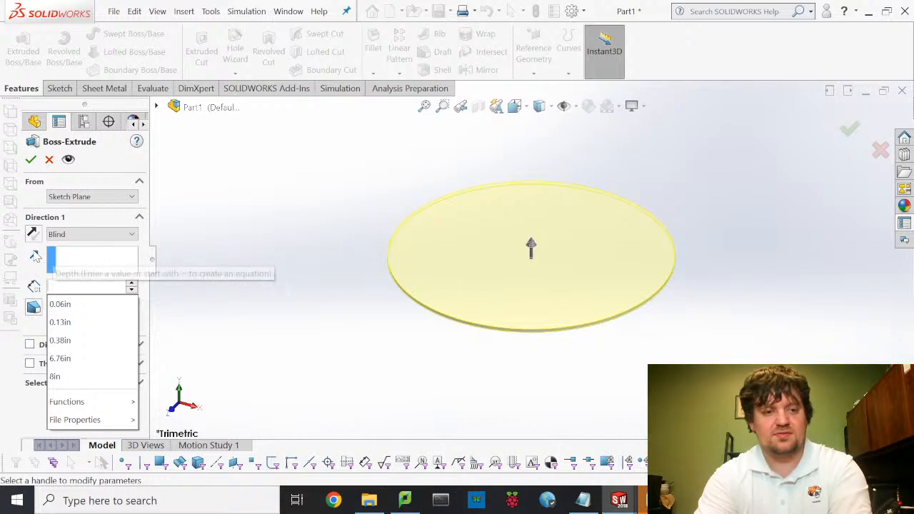
text(5)
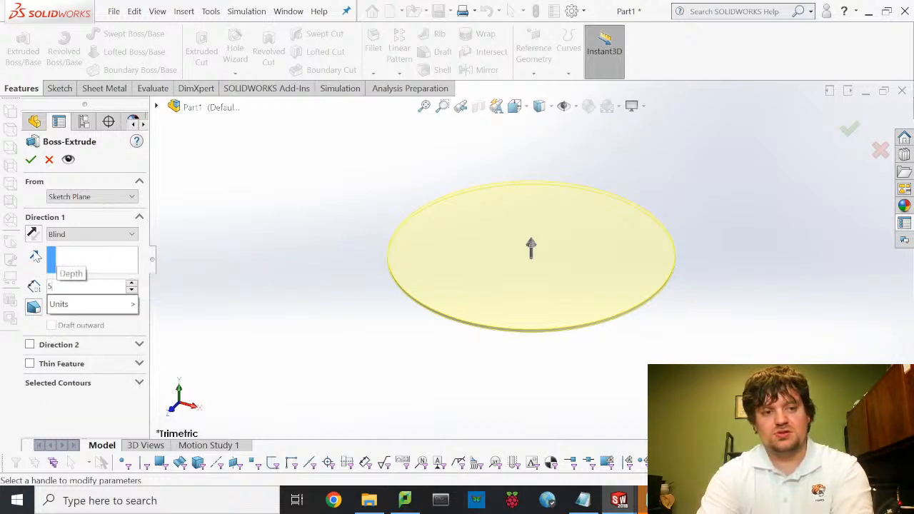
key(BackSpace)
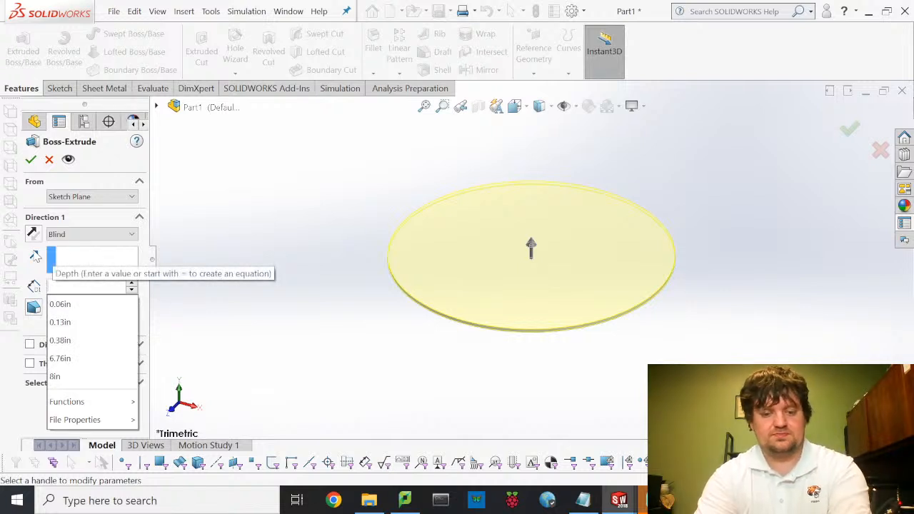
text(6)
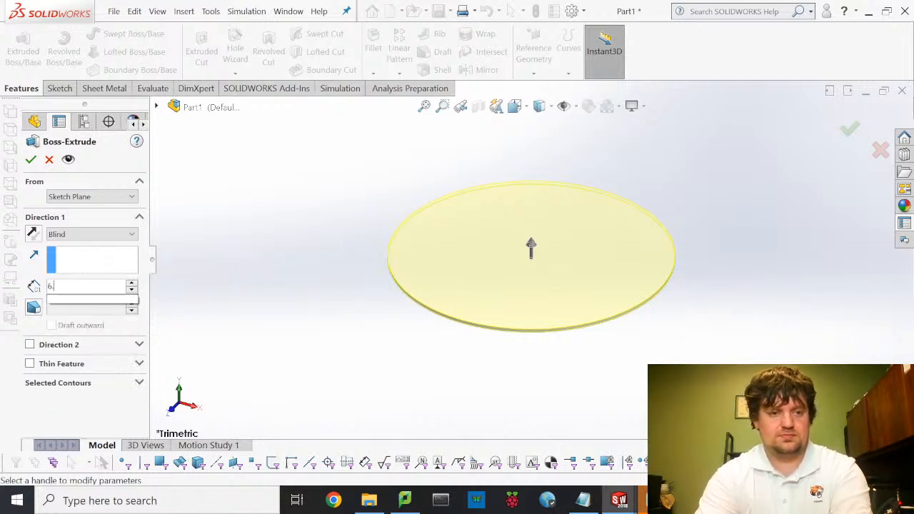
text(.)
text(6)
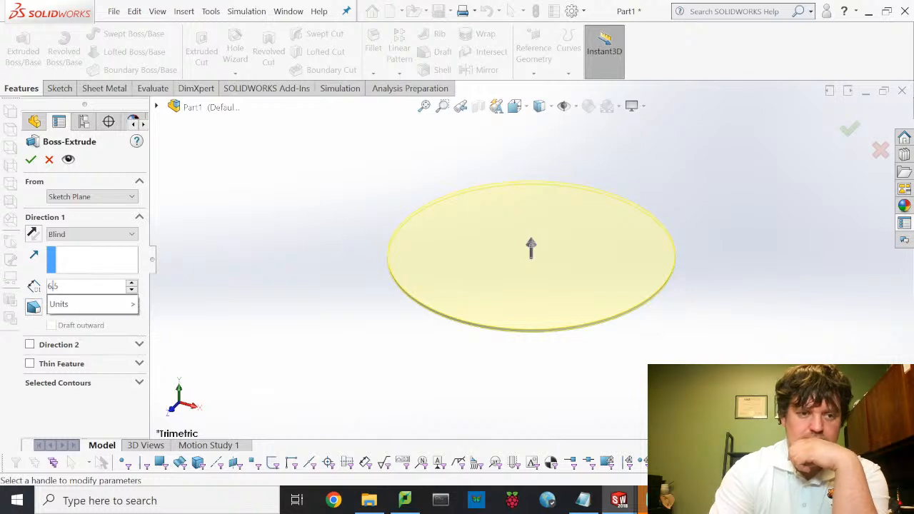
key(BackSpace)
text(5)
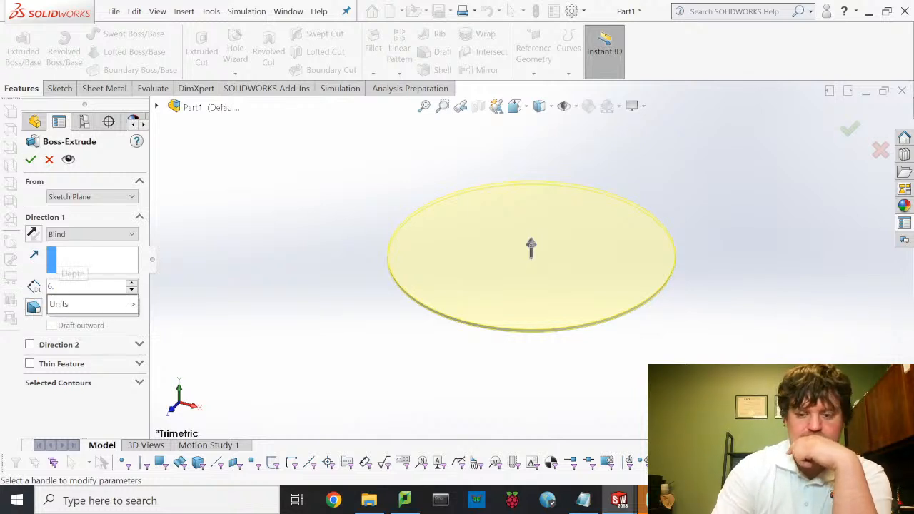
key(Return)
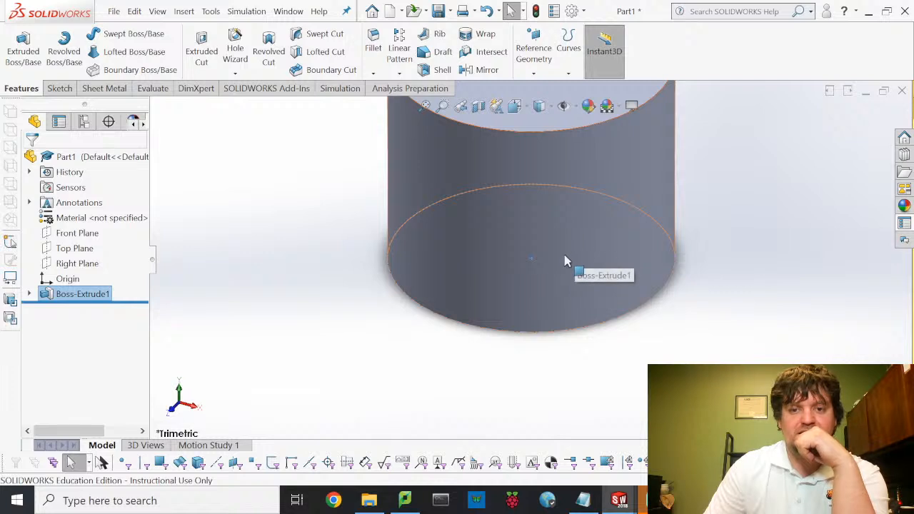
scroll(563, 260, up, 3)
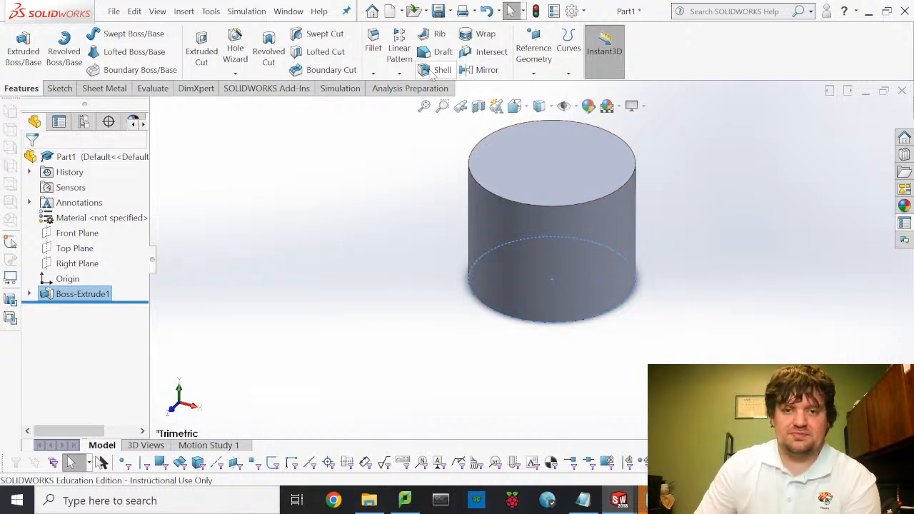
- Shell the cylinder with 1 in walls, removing its top face
click(438, 70)
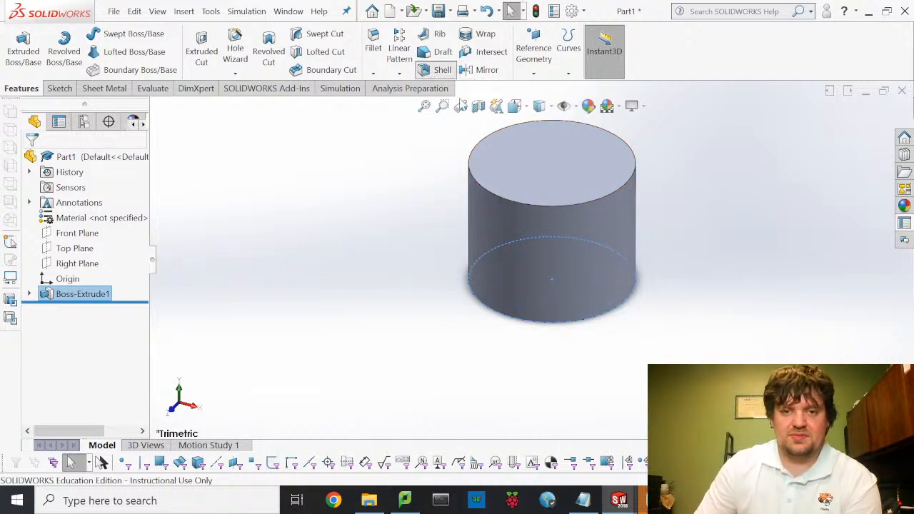
click(575, 183)
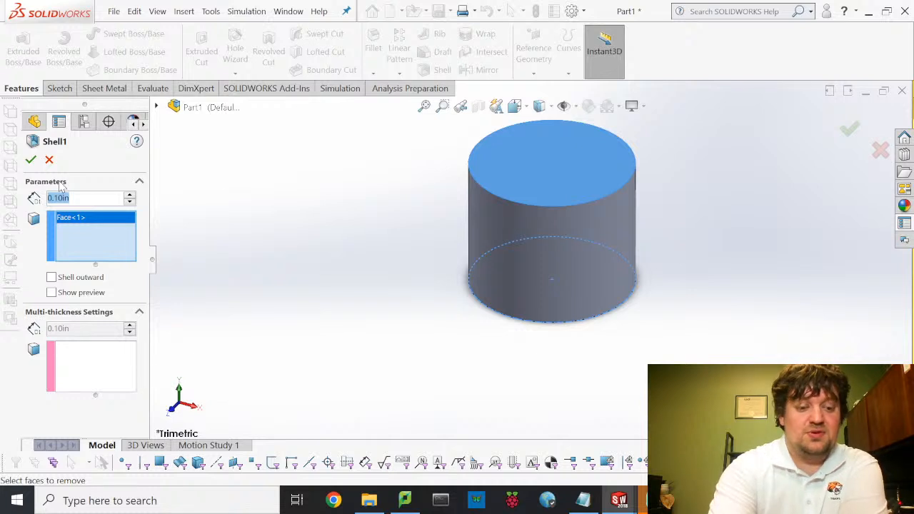
text(1)
key(Return)
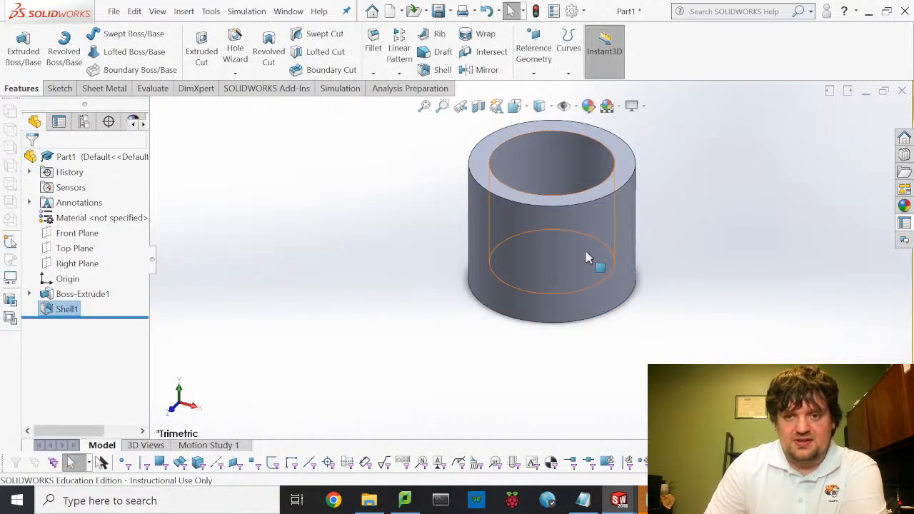
middle_drag(592, 259, 578, 170)
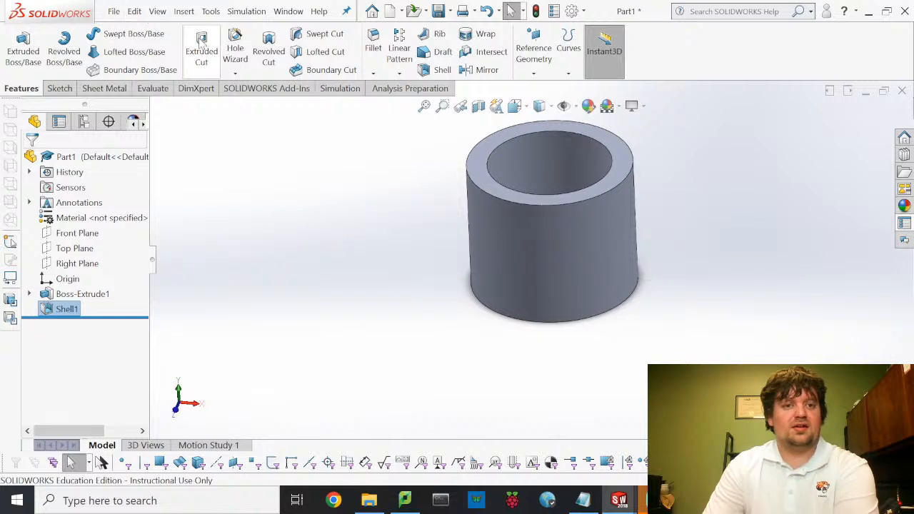
- From the Sketch tab, orbit the shelled cup and start a new sketch awaiting a plane
click(61, 88)
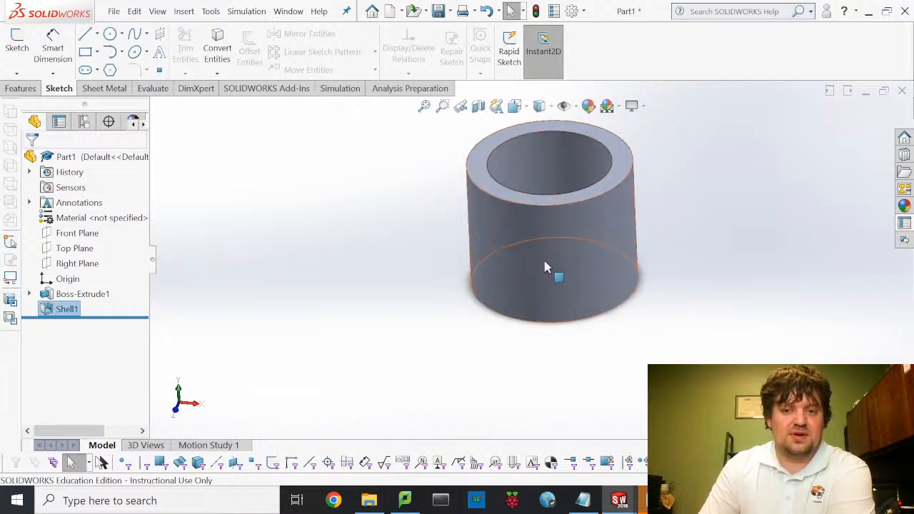
middle_drag(547, 265, 562, 354)
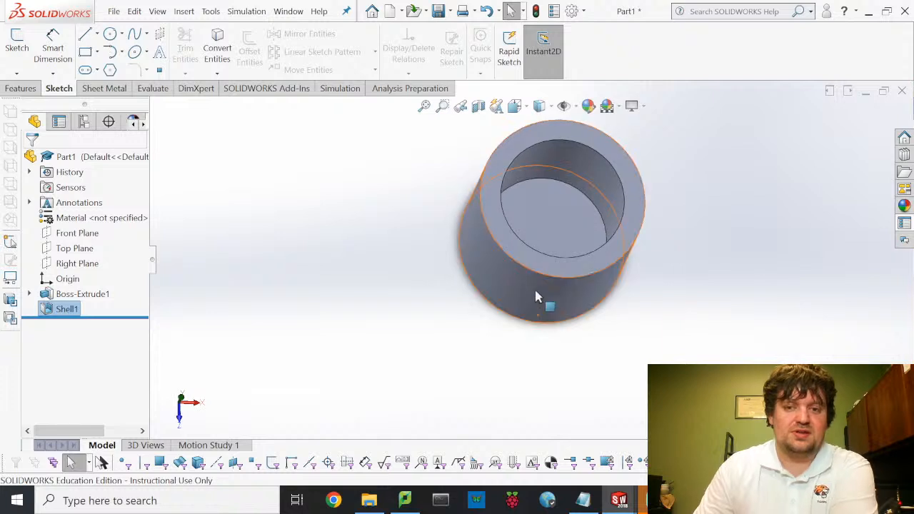
middle_drag(554, 302, 535, 210)
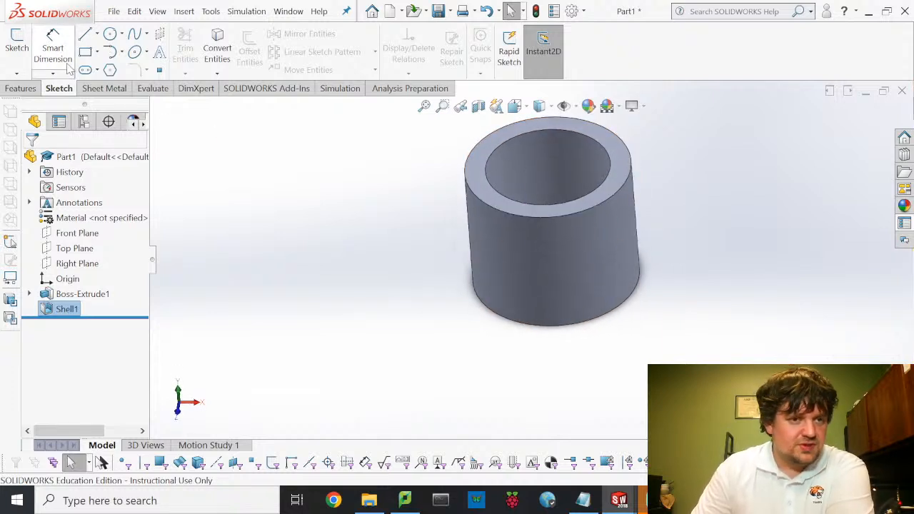
click(18, 41)
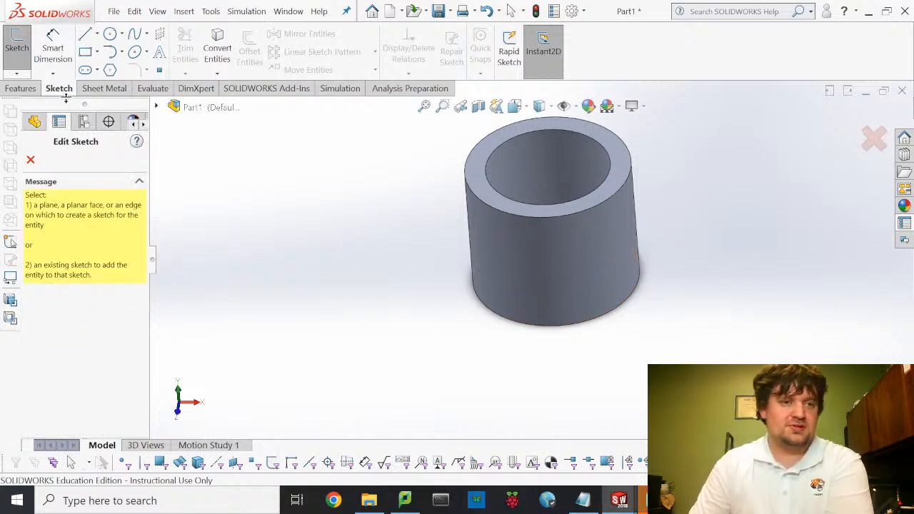
- Open Sketch3 on the Right Plane chosen from the flyout FeatureManager tree
click(156, 106)
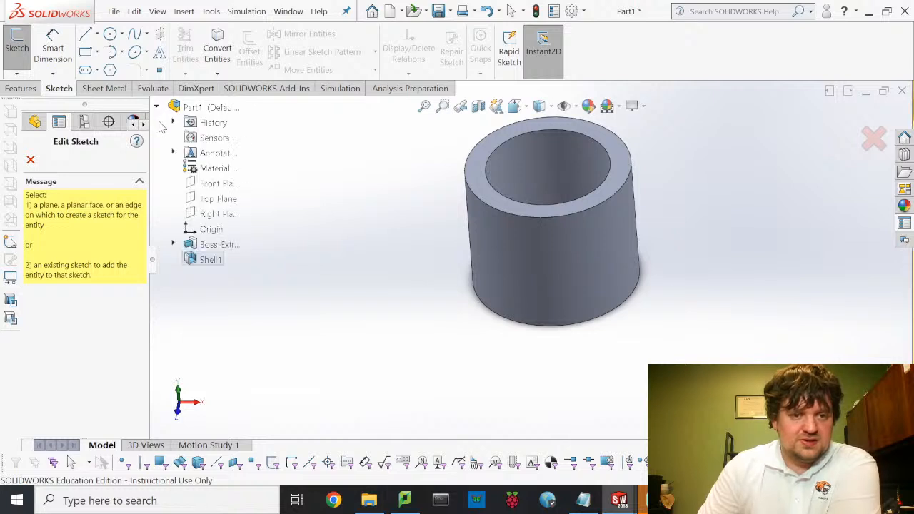
click(215, 195)
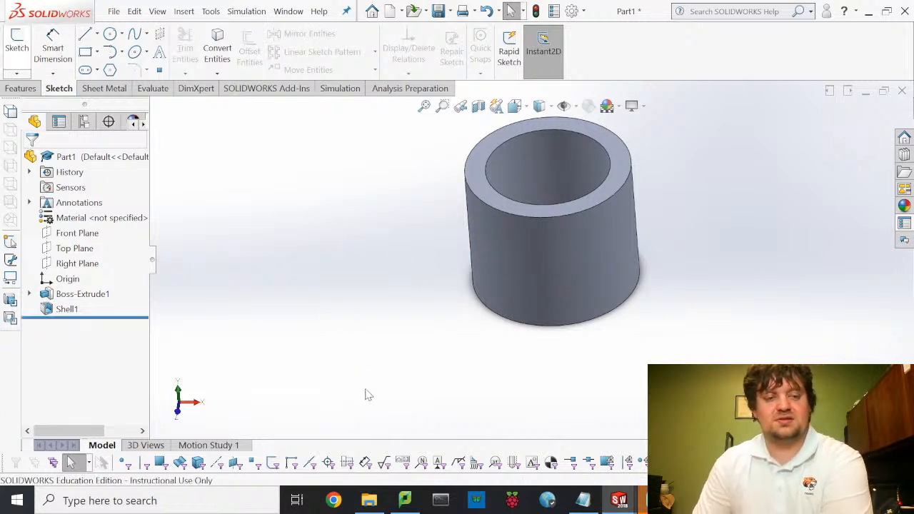
click(18, 41)
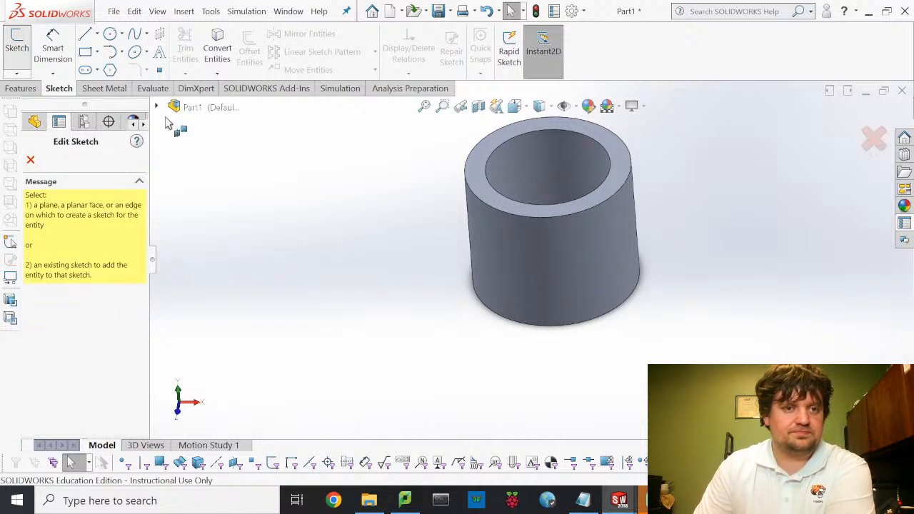
click(156, 107)
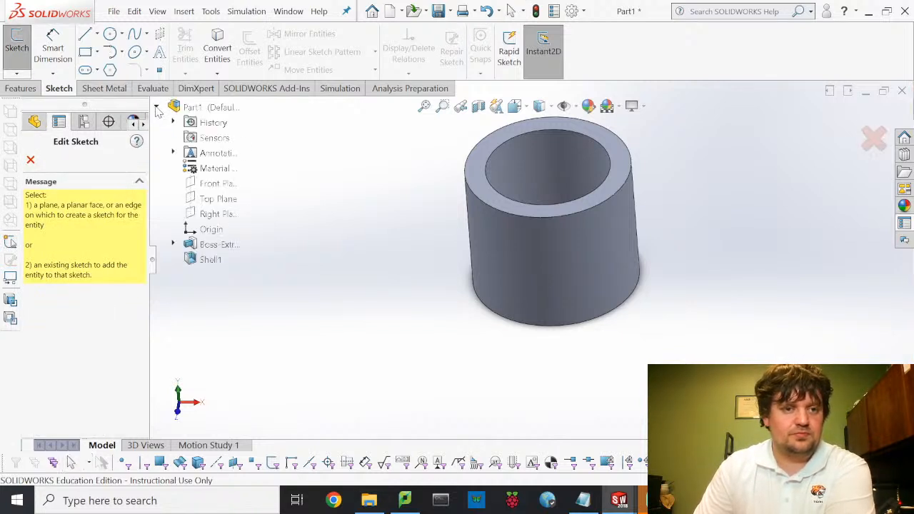
click(215, 215)
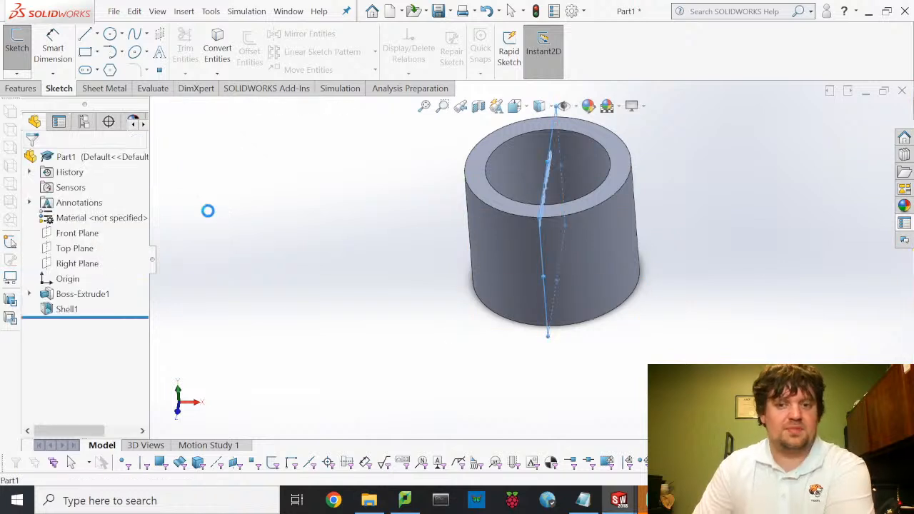
click(515, 106)
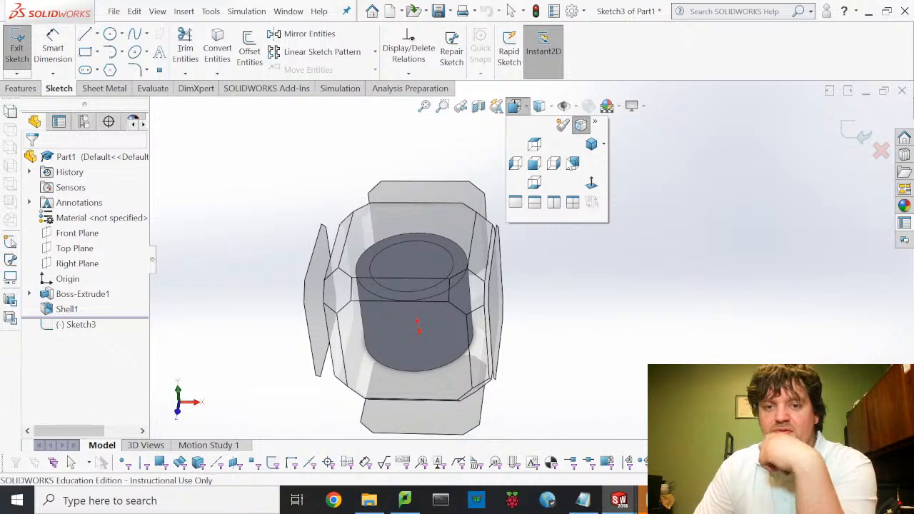
- Switch to the Right view and draw a trial circle on the part face
click(590, 179)
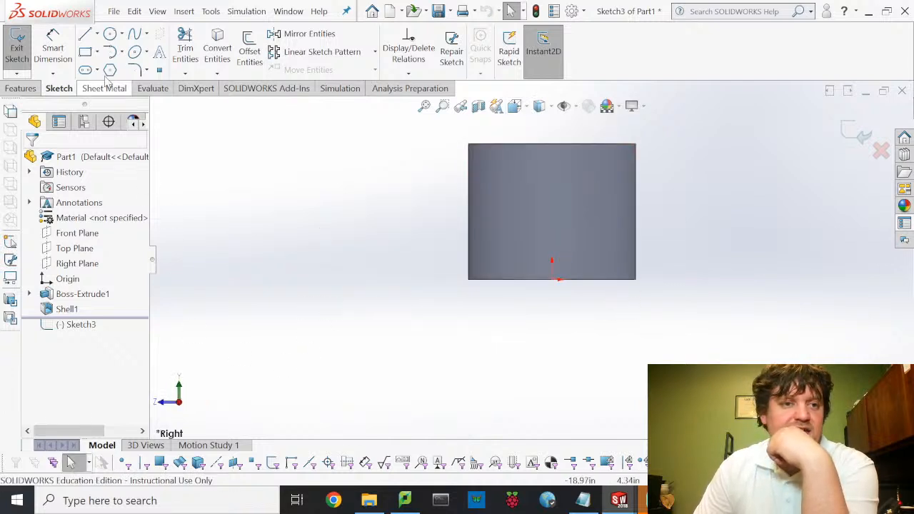
click(110, 33)
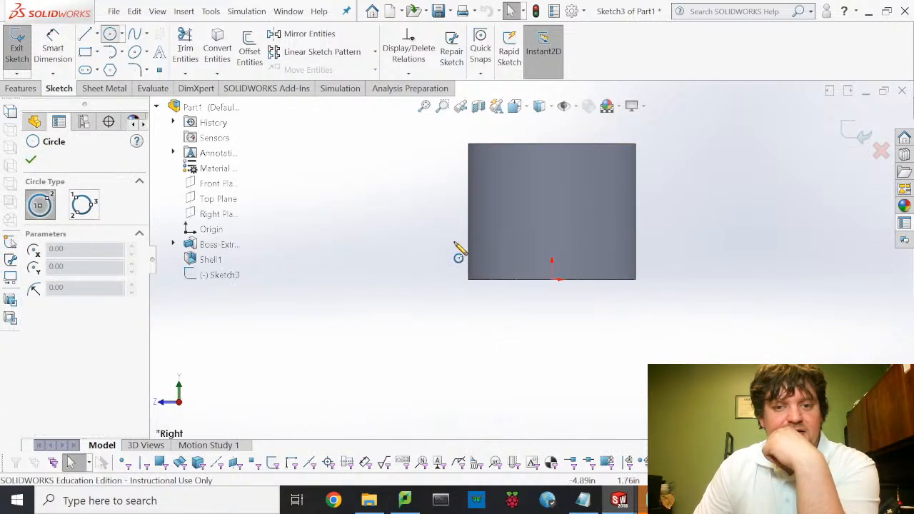
click(495, 247)
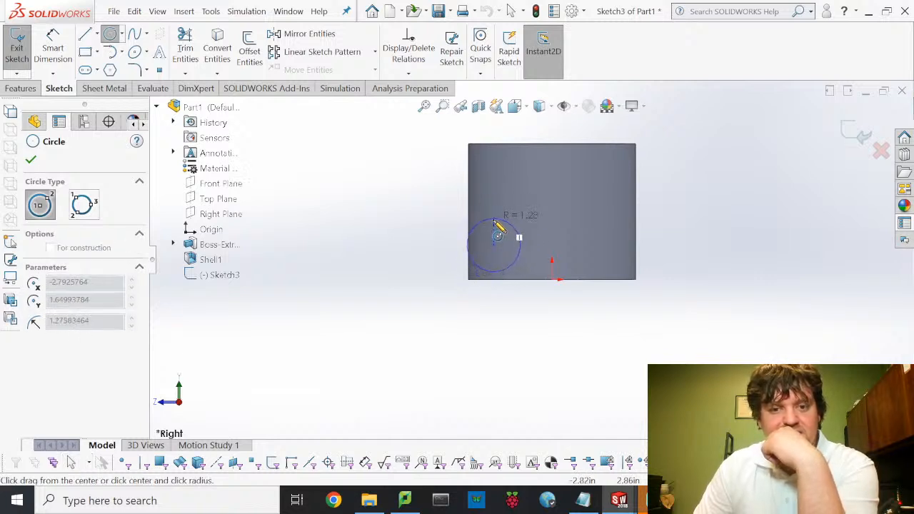
click(501, 224)
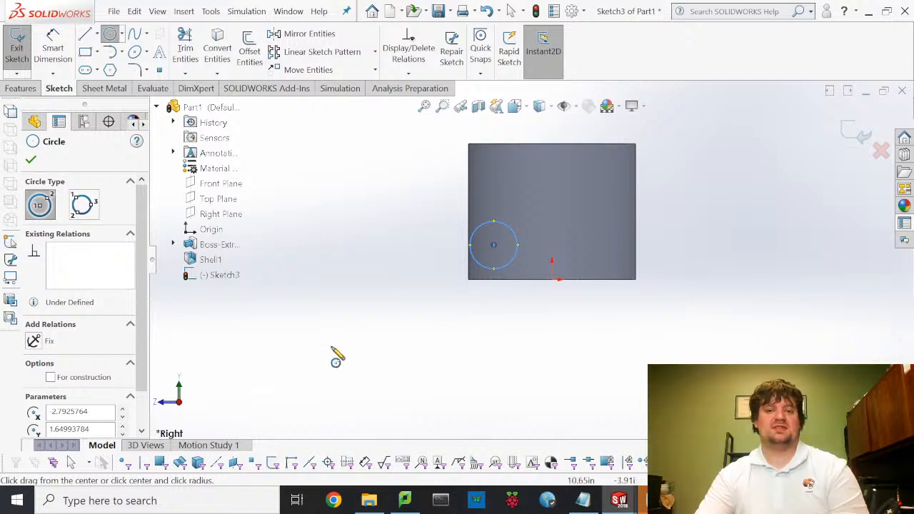
- Delete the trial circle so the Right Plane sketch is empty again
key(Escape)
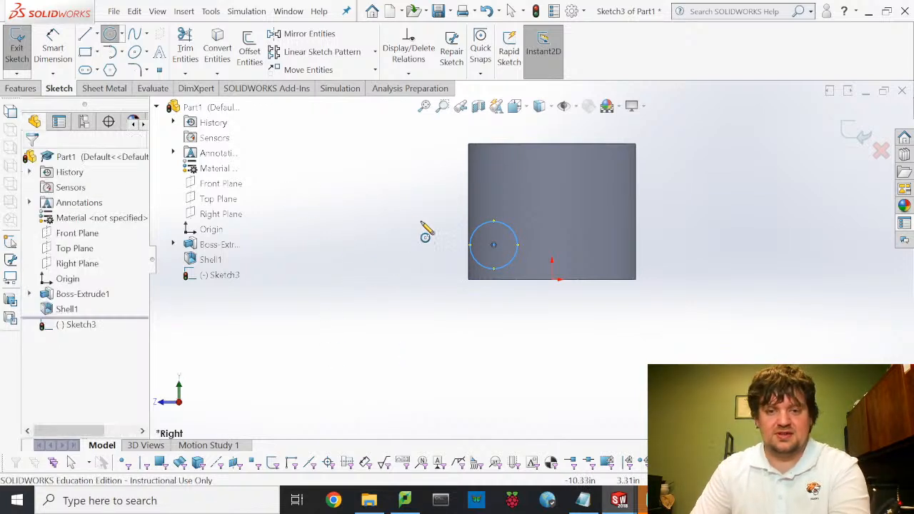
key(Escape)
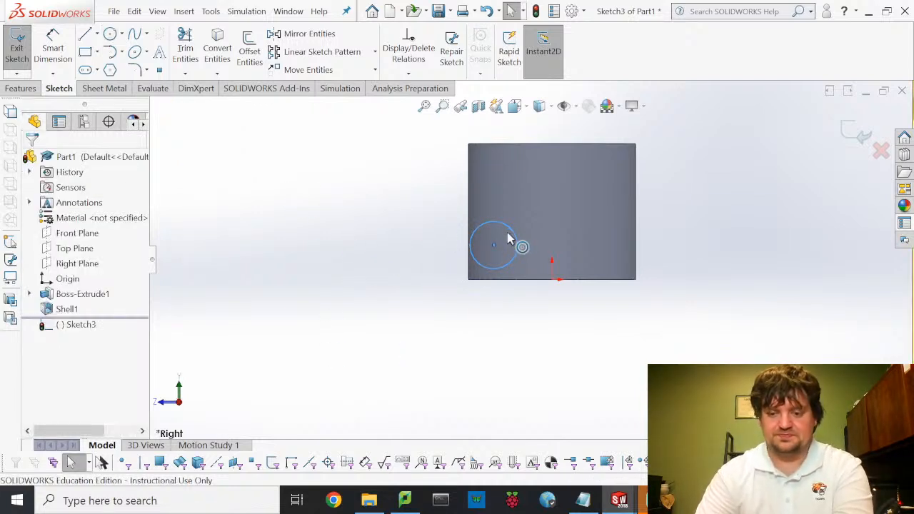
click(508, 239)
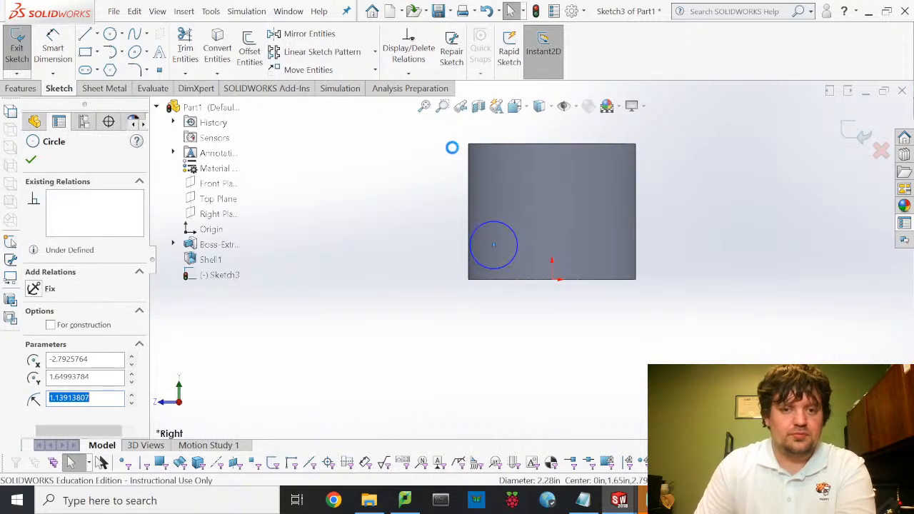
key(Delete)
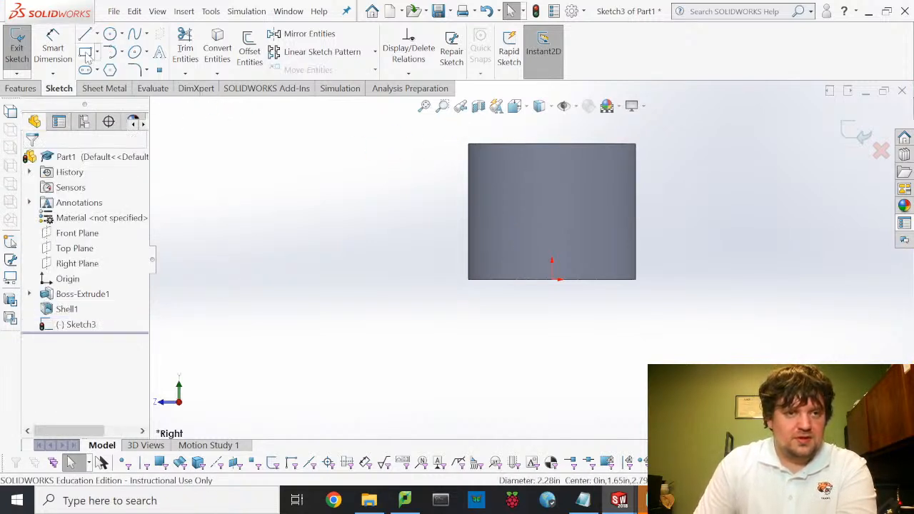
click(85, 54)
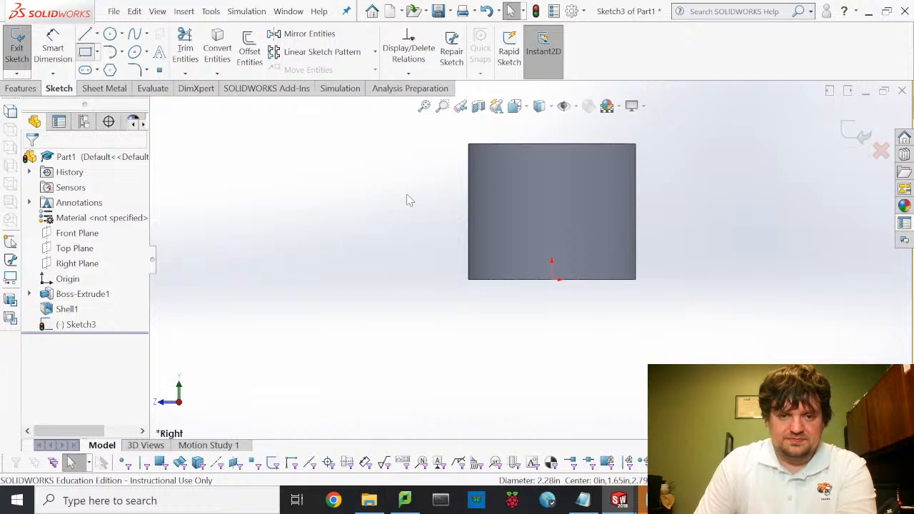
- Draw a corner rectangle left of the part and dimension its top edge 0.5 in
click(370, 191)
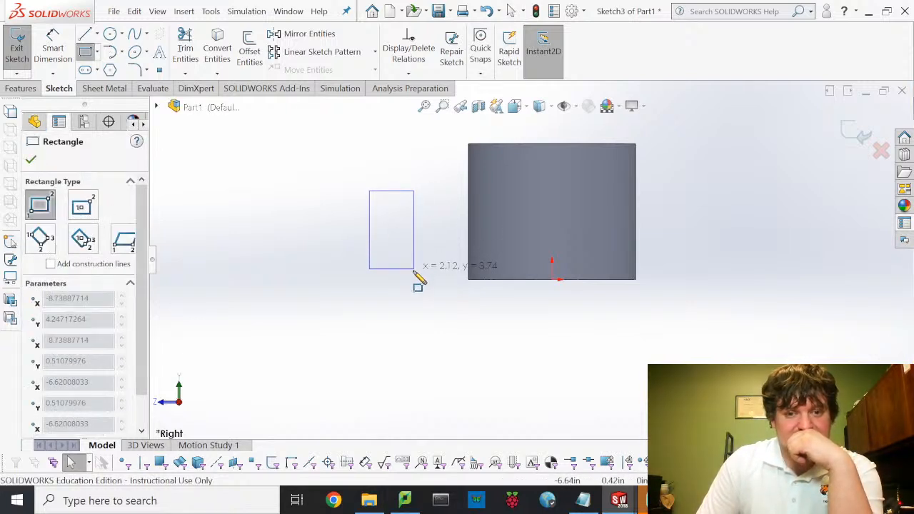
click(414, 270)
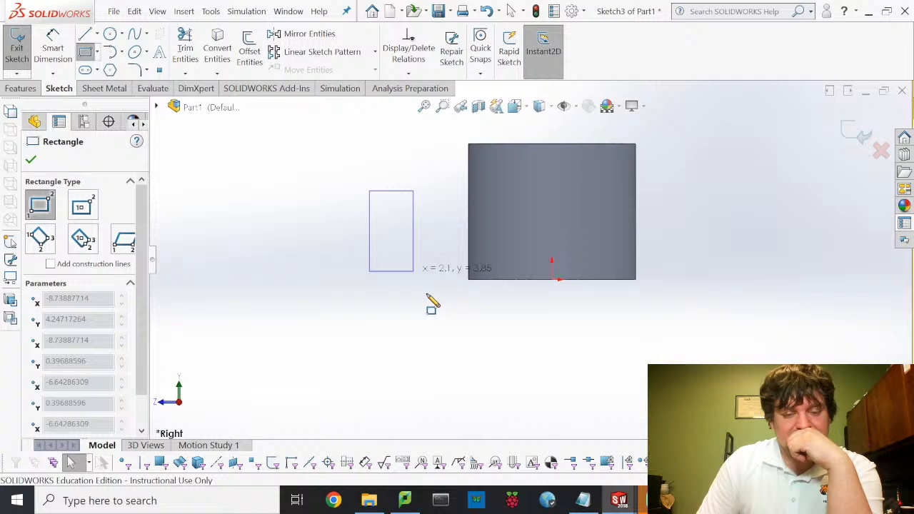
click(52, 50)
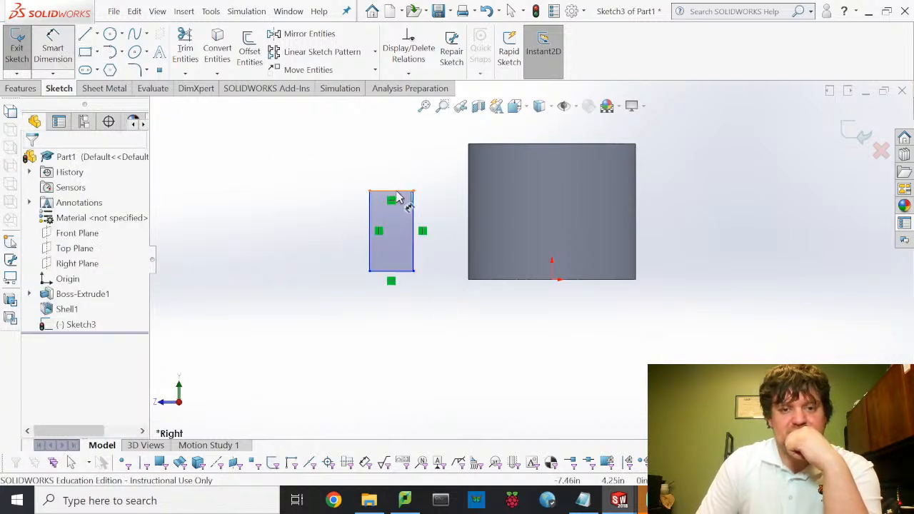
click(359, 173)
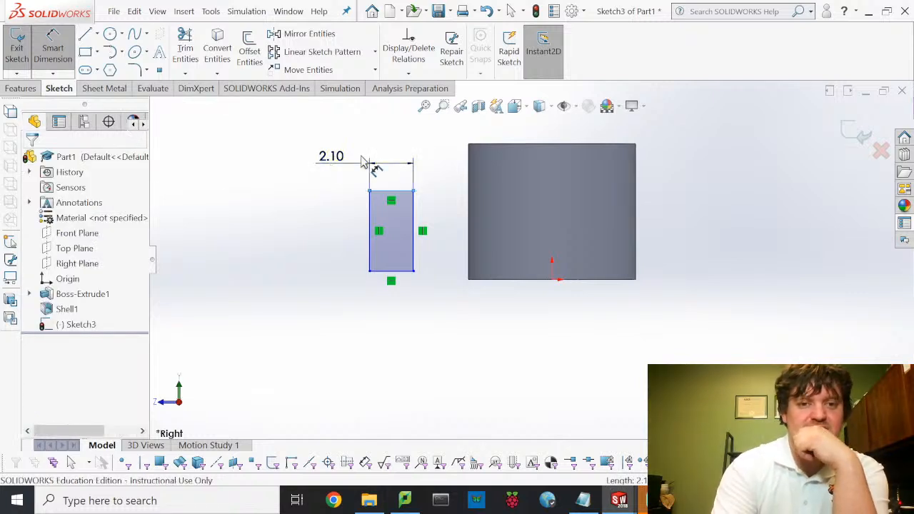
click(362, 163)
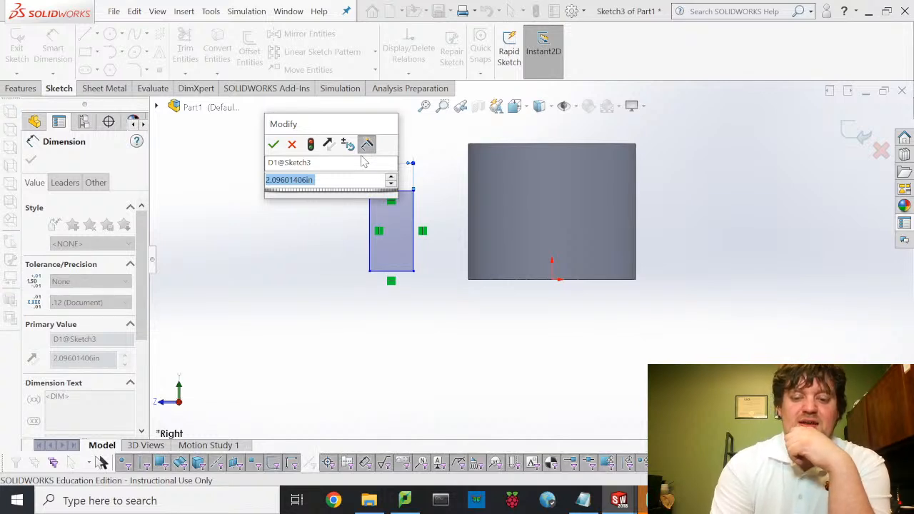
text(0.5)
key(Return)
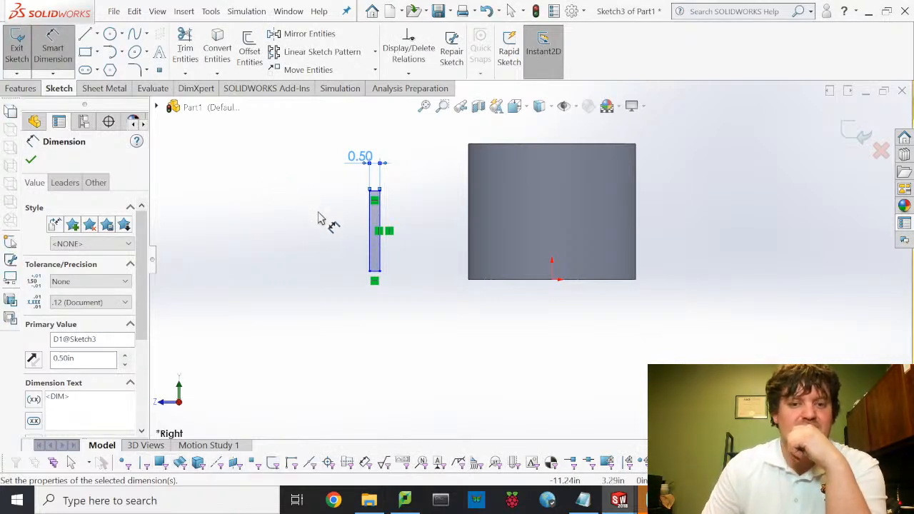
key(Escape)
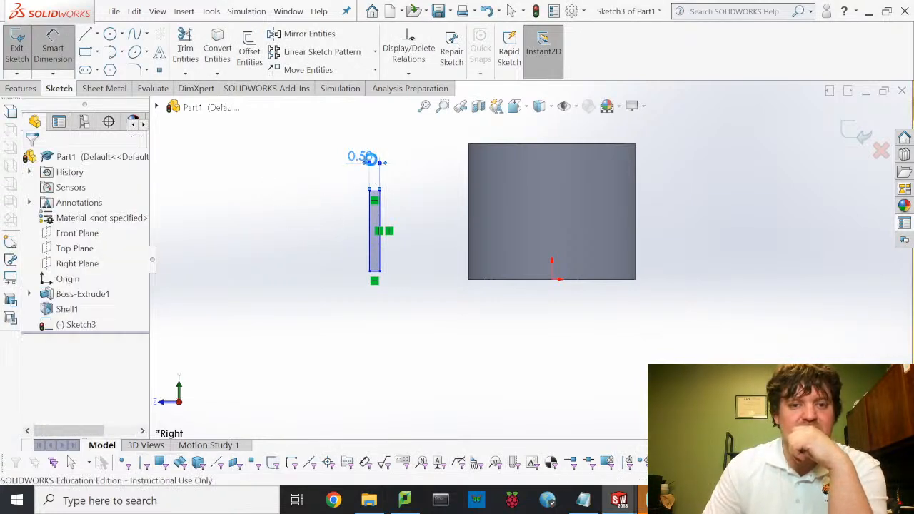
- Change the rectangle's width to 1 in and dimension its left-edge height
click(372, 167)
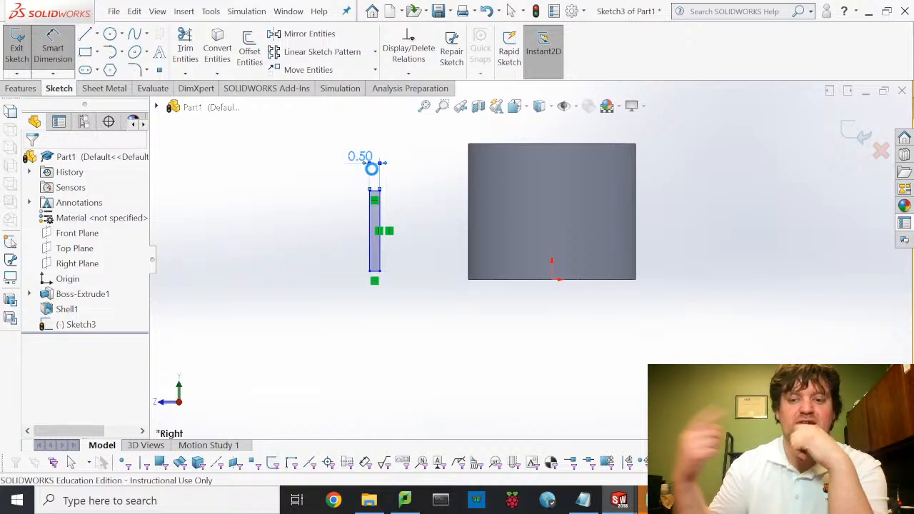
double_click(360, 156)
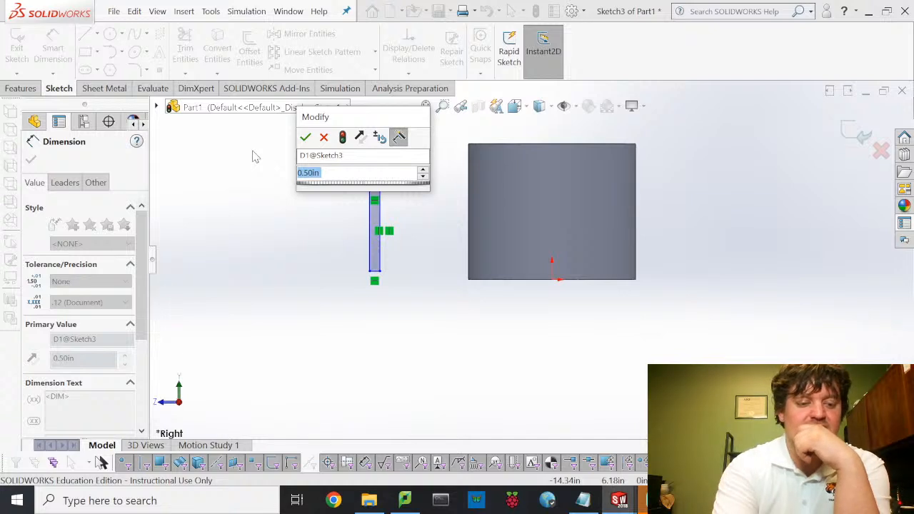
text(1)
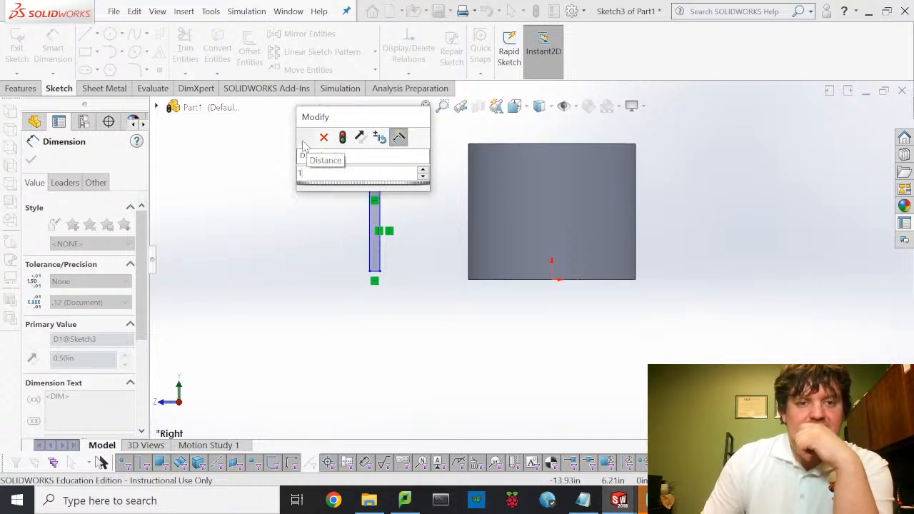
click(306, 137)
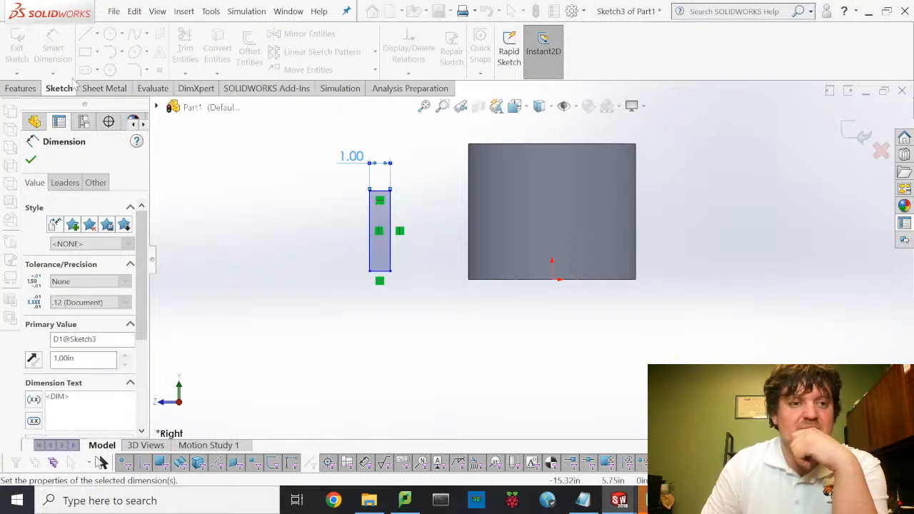
click(319, 226)
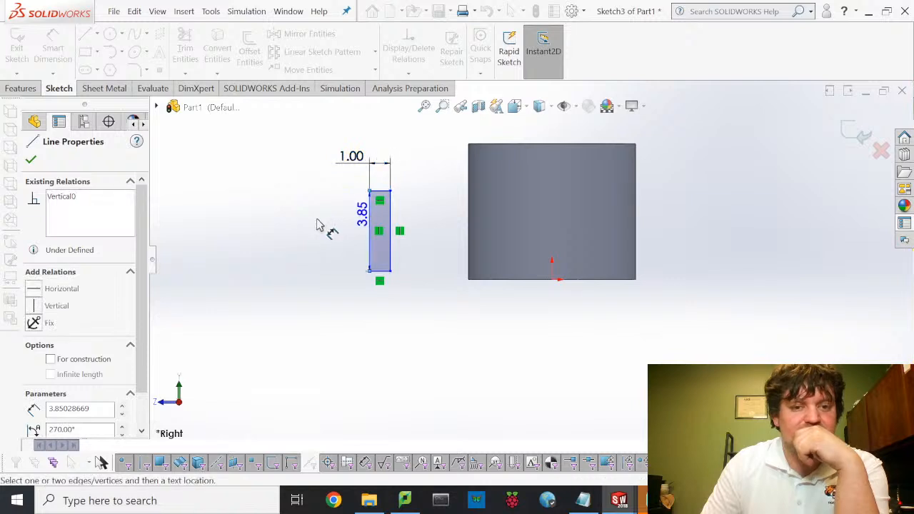
click(319, 227)
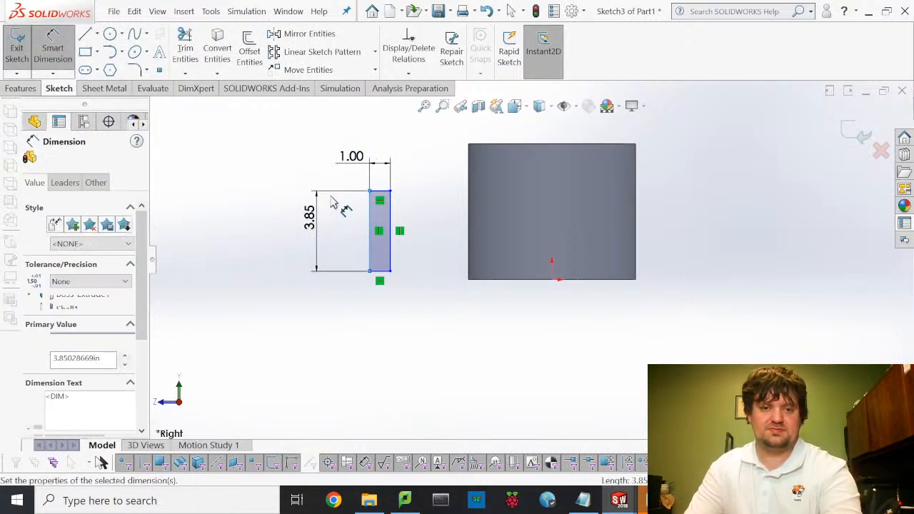
text(6)
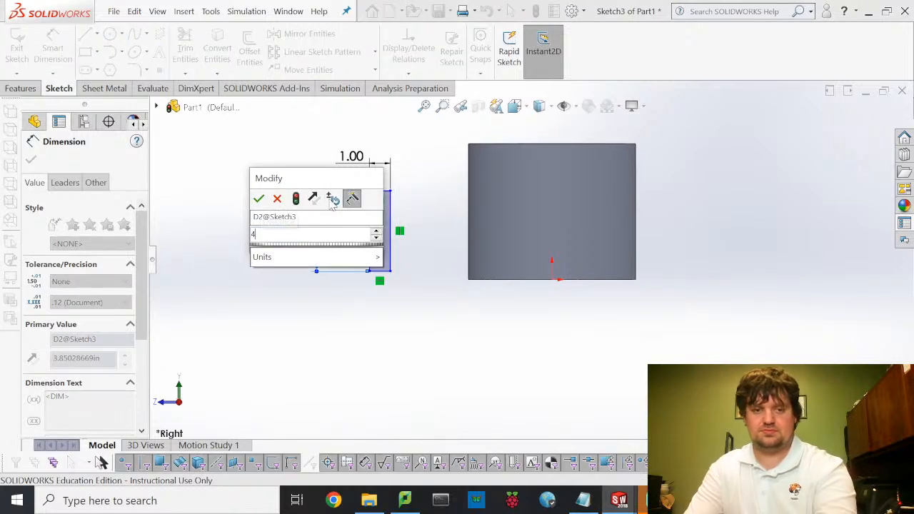
key(Return)
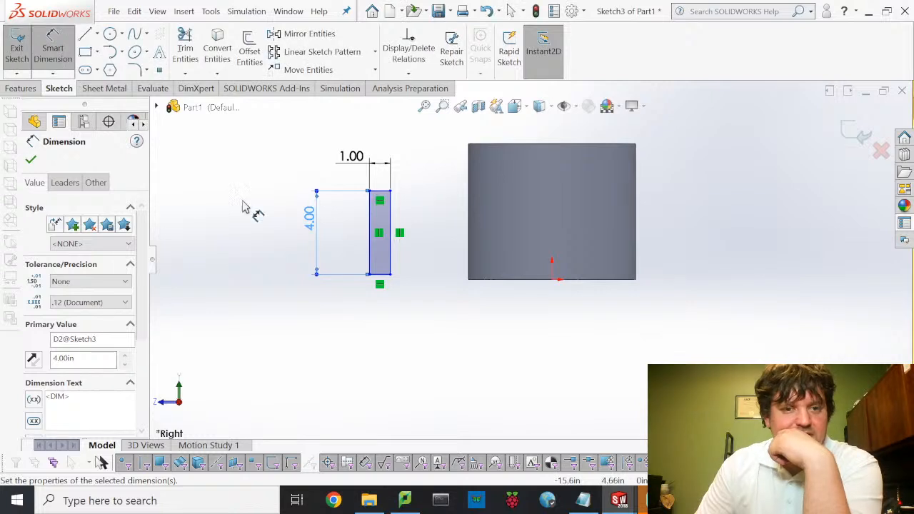
- Dimension the rectangle's bottom 1 in above the part's bottom edge, discarding the over-defining dimension
click(522, 285)
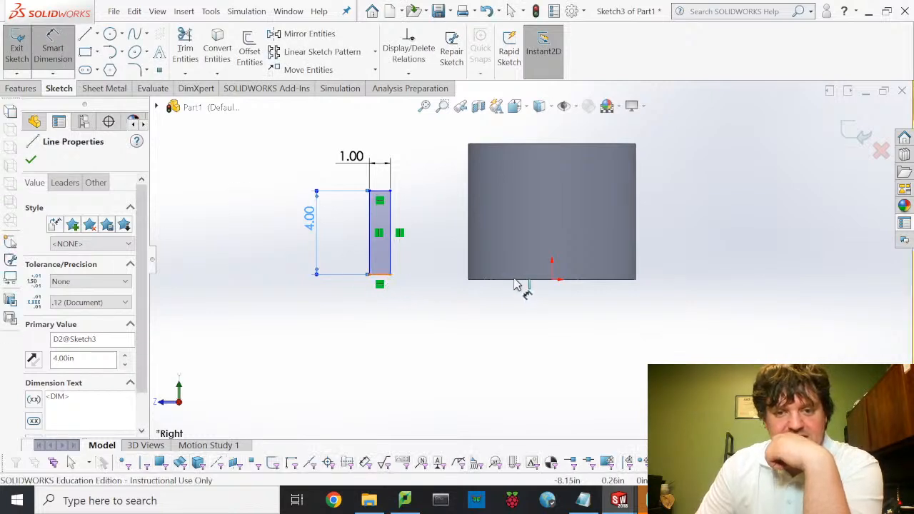
click(520, 285)
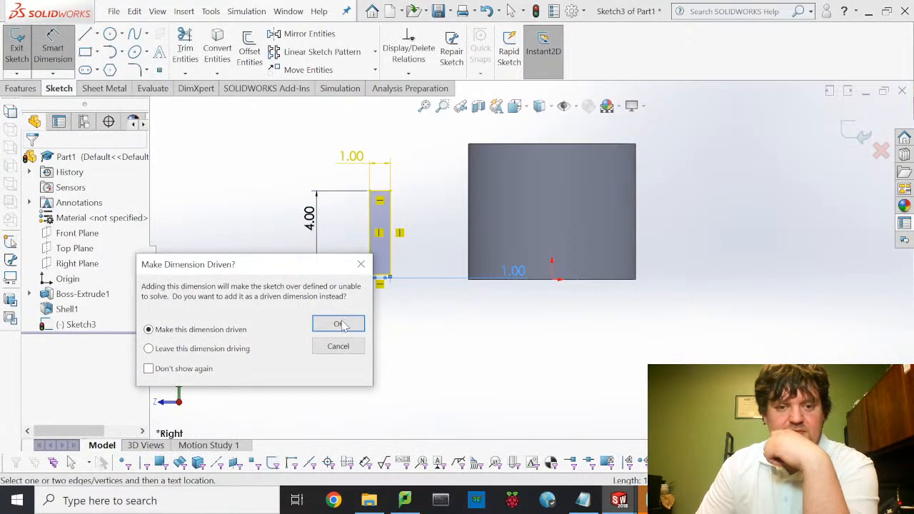
click(339, 345)
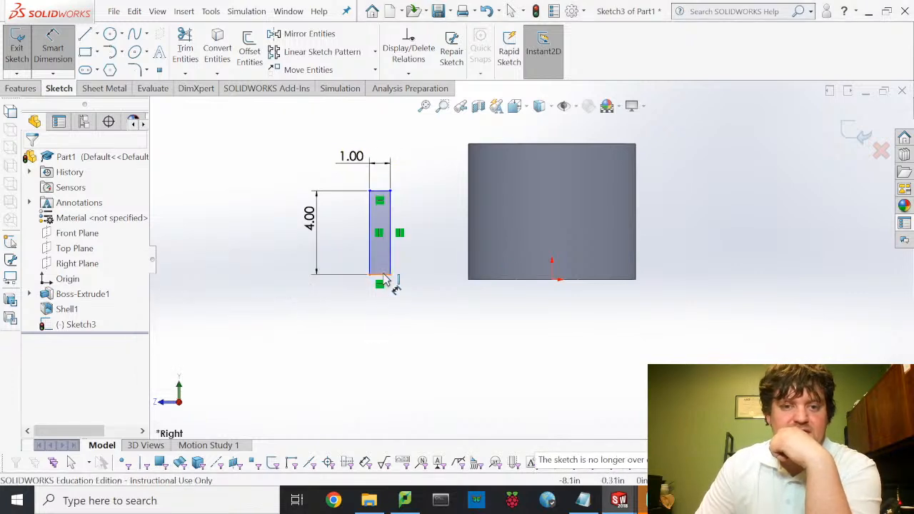
click(499, 287)
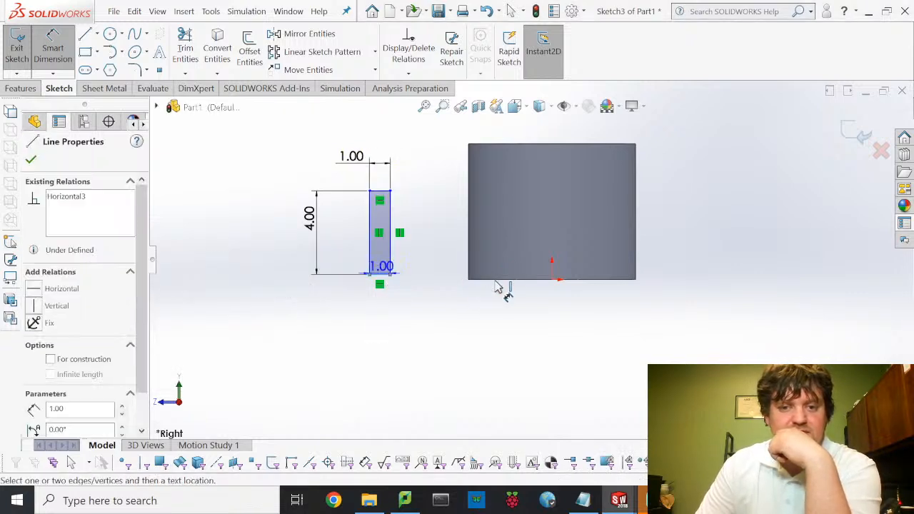
click(500, 280)
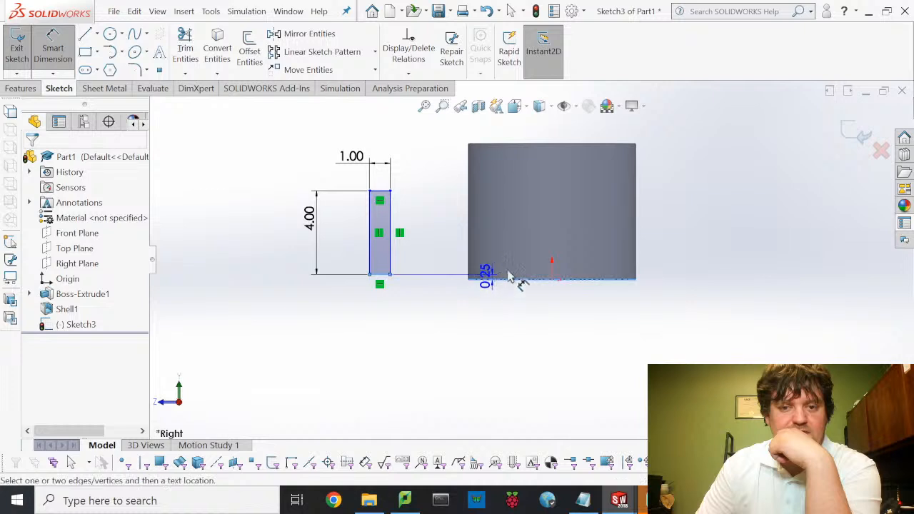
click(693, 276)
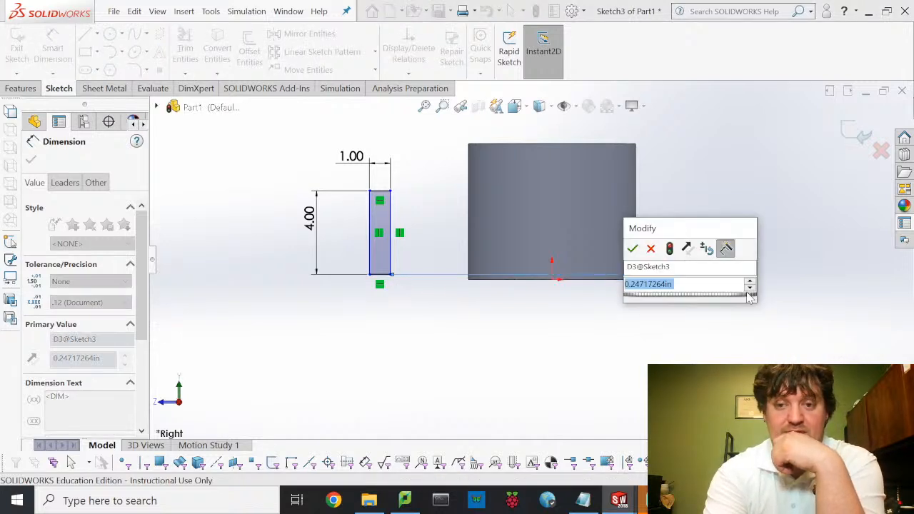
text(1)
key(Escape)
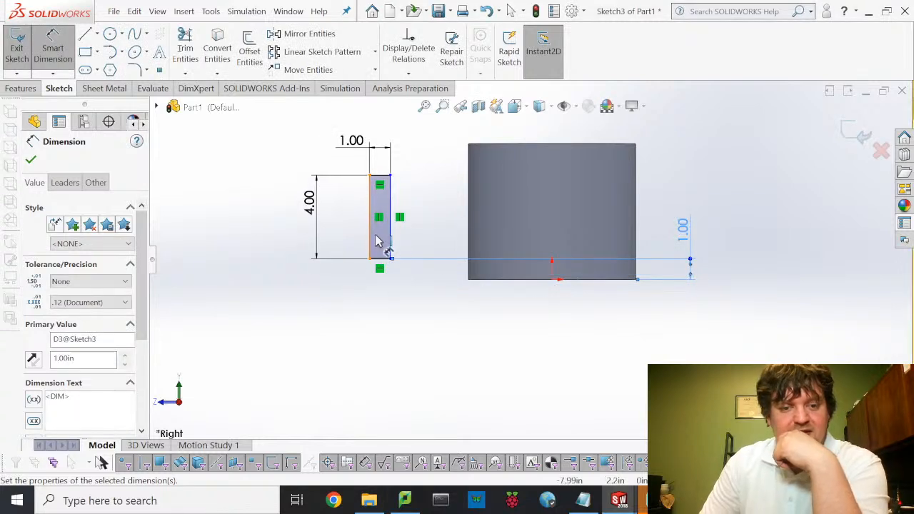
key(Escape)
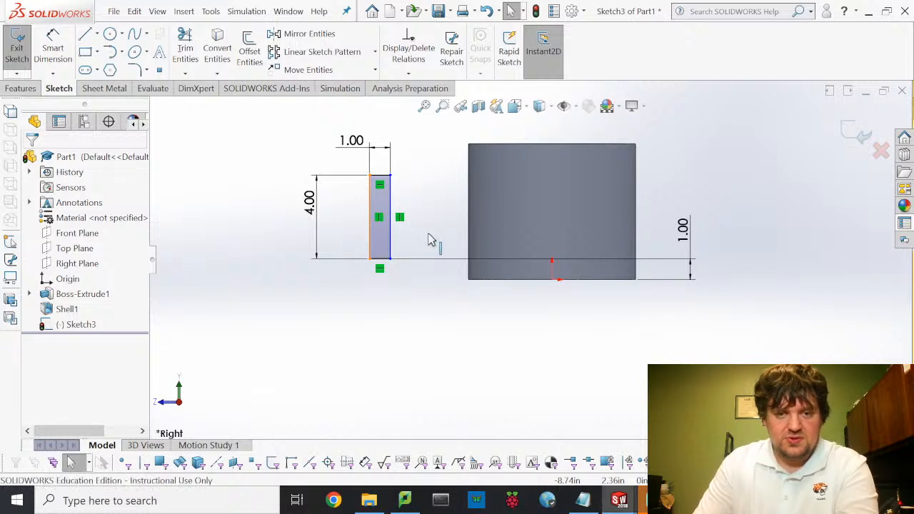
- Drag the rectangle onto the part and dimension its left side 1 in from the part's left edge
drag(428, 240, 498, 238)
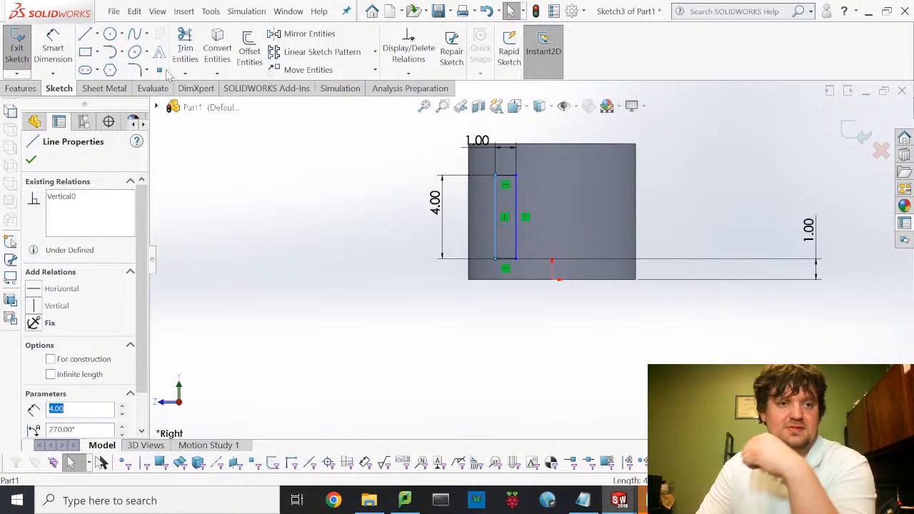
click(61, 56)
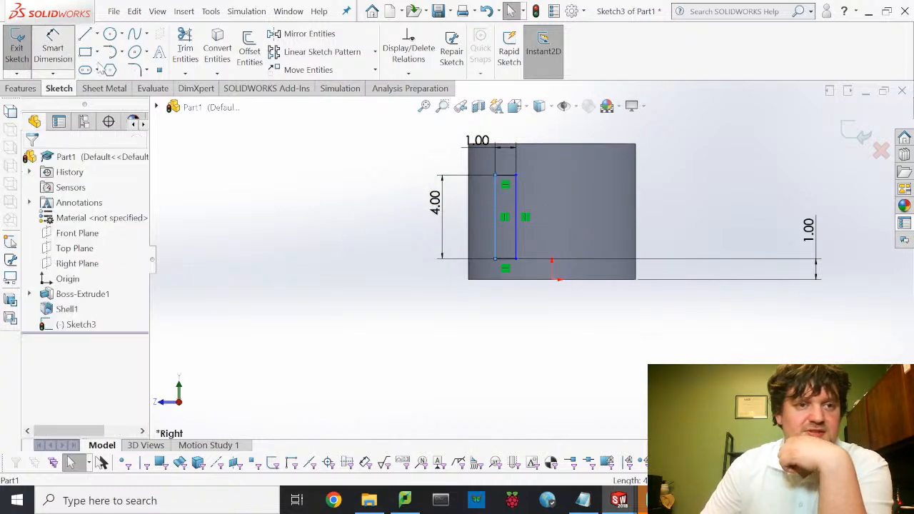
click(495, 220)
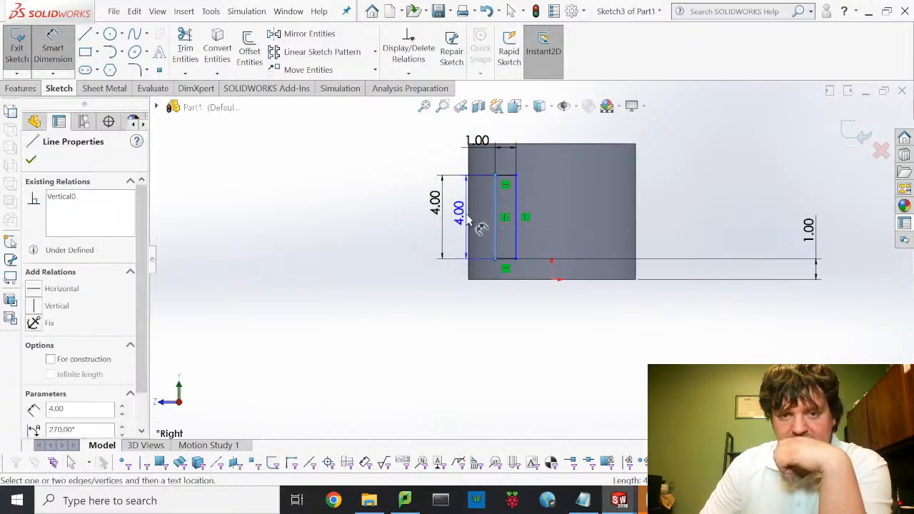
click(470, 220)
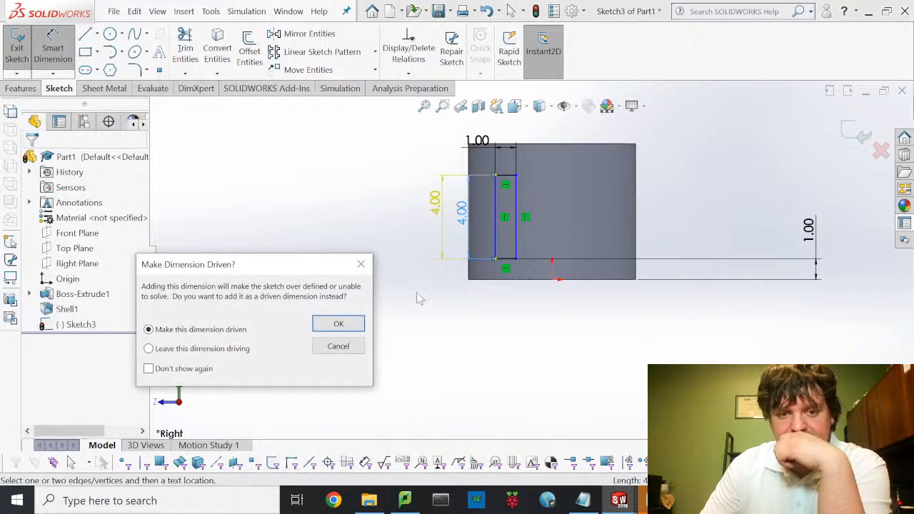
click(360, 348)
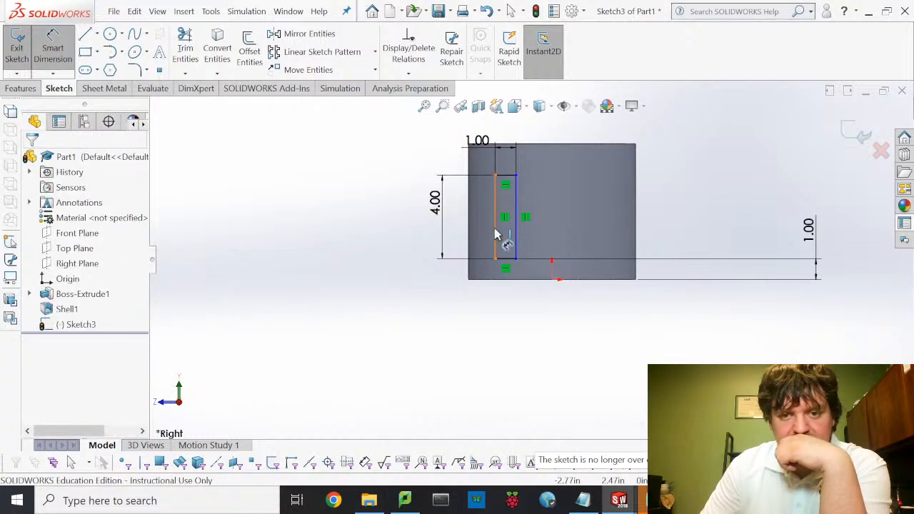
click(470, 236)
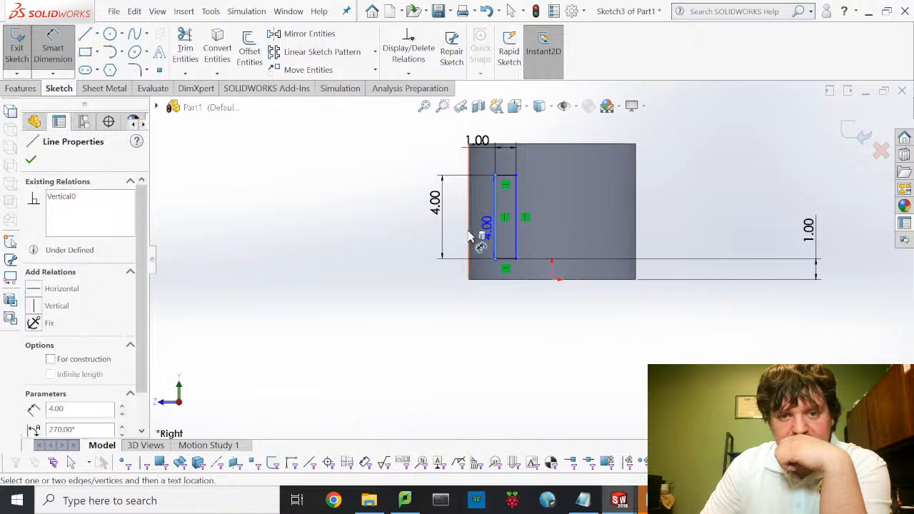
click(474, 239)
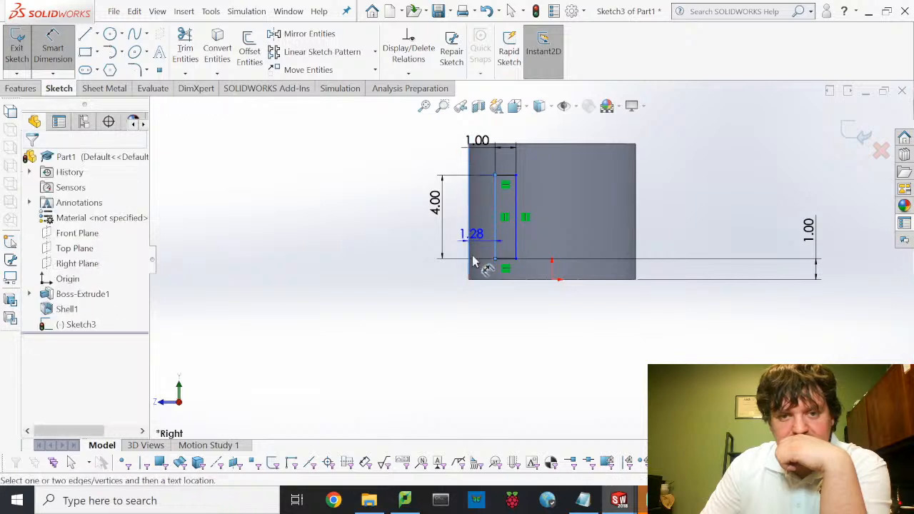
click(498, 329)
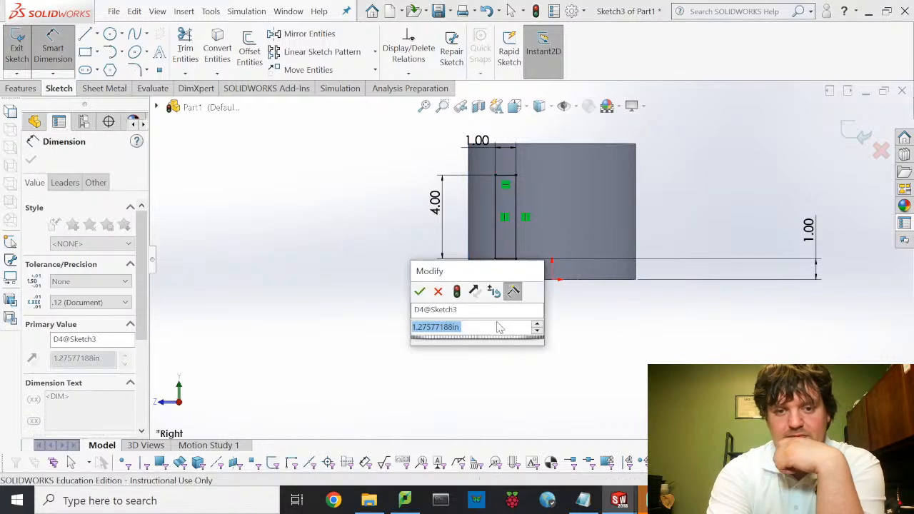
text(1)
key(Return)
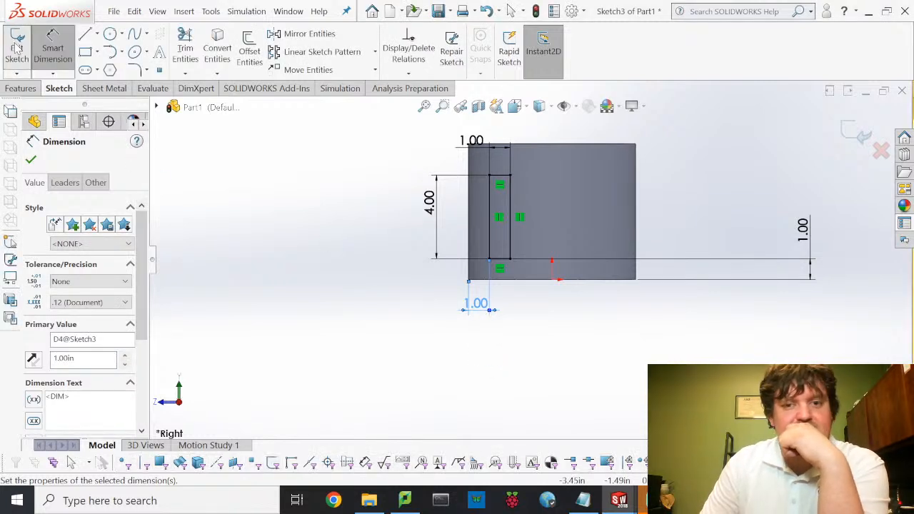
- Exit the sketch and cut the rectangle Through All, reversed into the cylinder
click(17, 46)
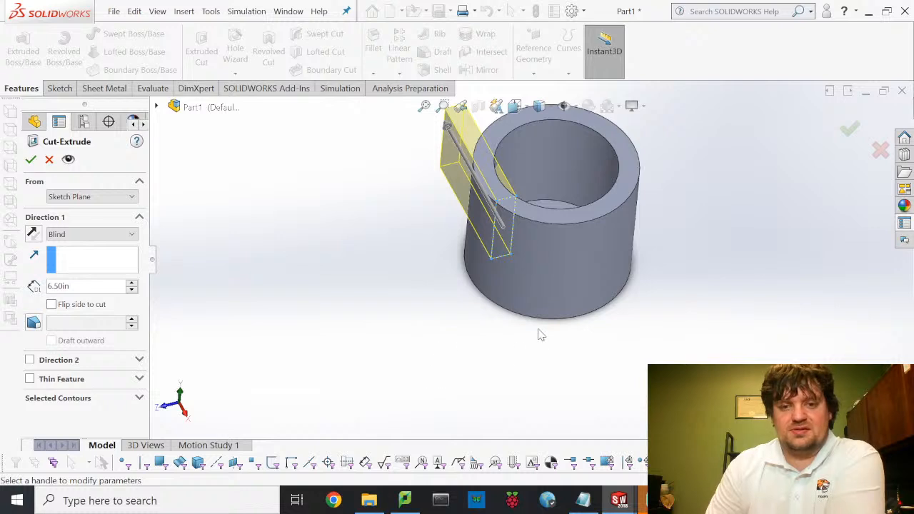
click(32, 233)
click(89, 234)
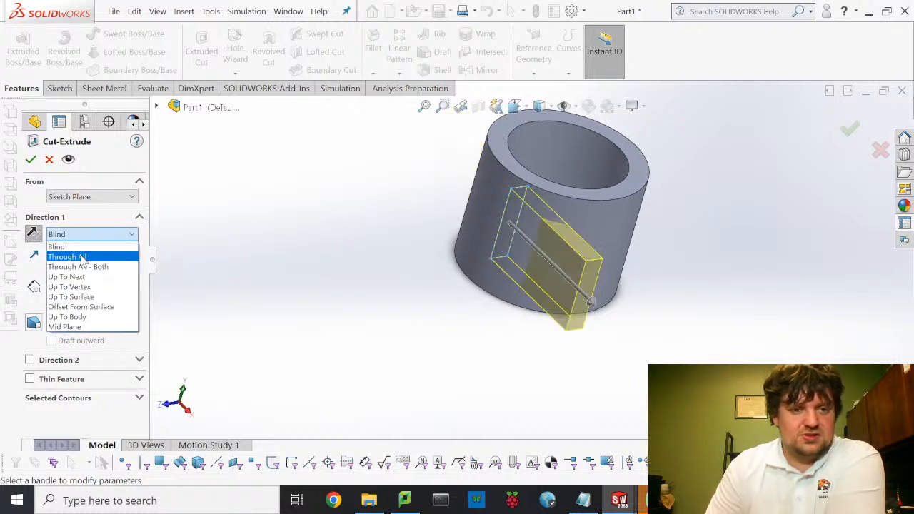
click(83, 257)
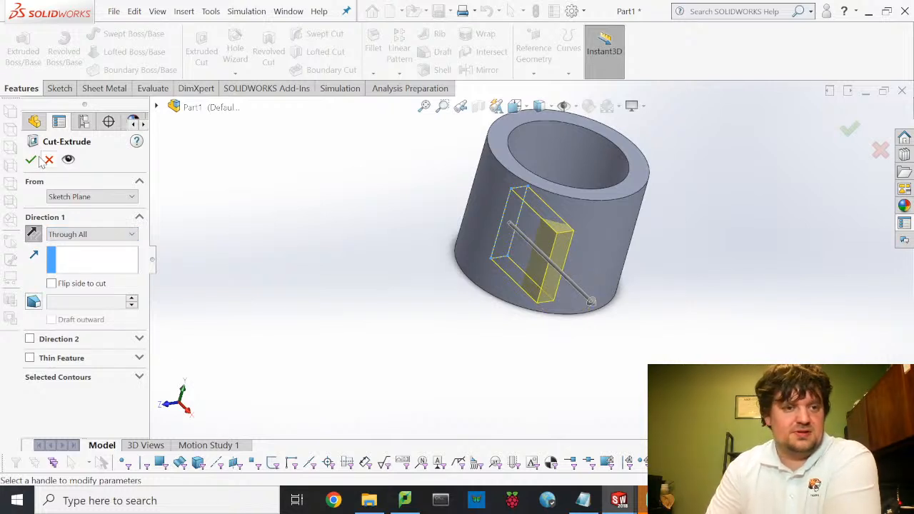
key(Return)
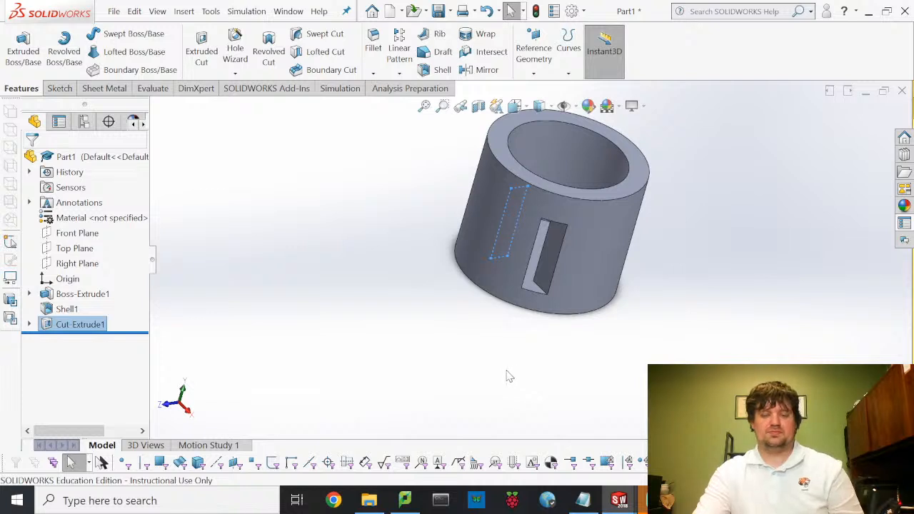
middle_drag(509, 377, 500, 351)
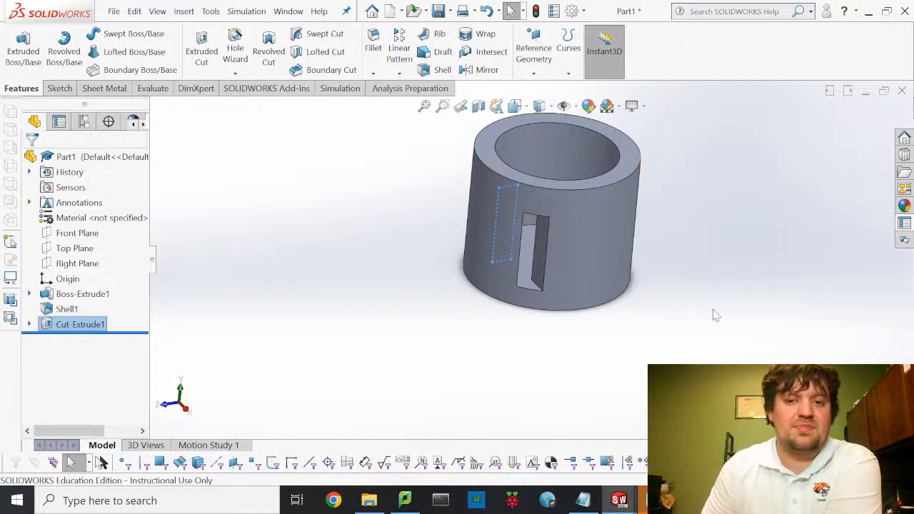
- Start and cancel a new sketch, then launch the reference Plane command from the feature tools
middle_drag(616, 348, 596, 341)
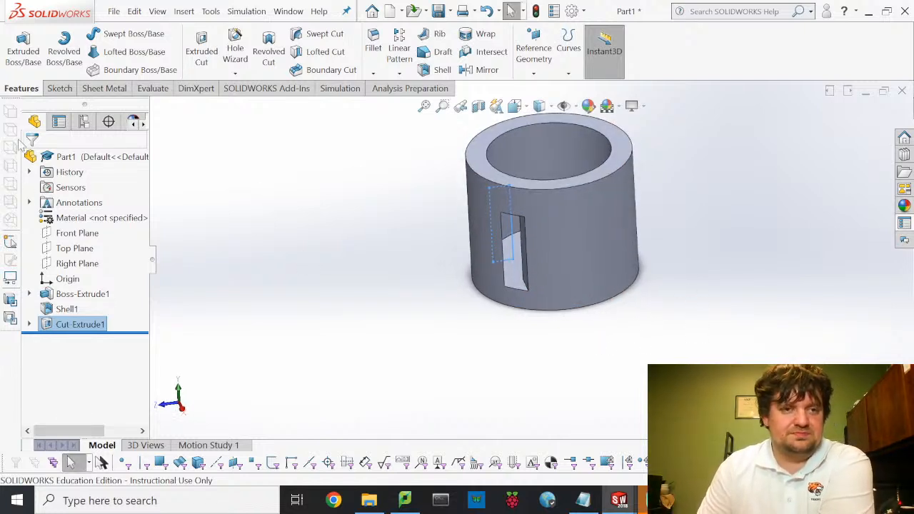
click(62, 91)
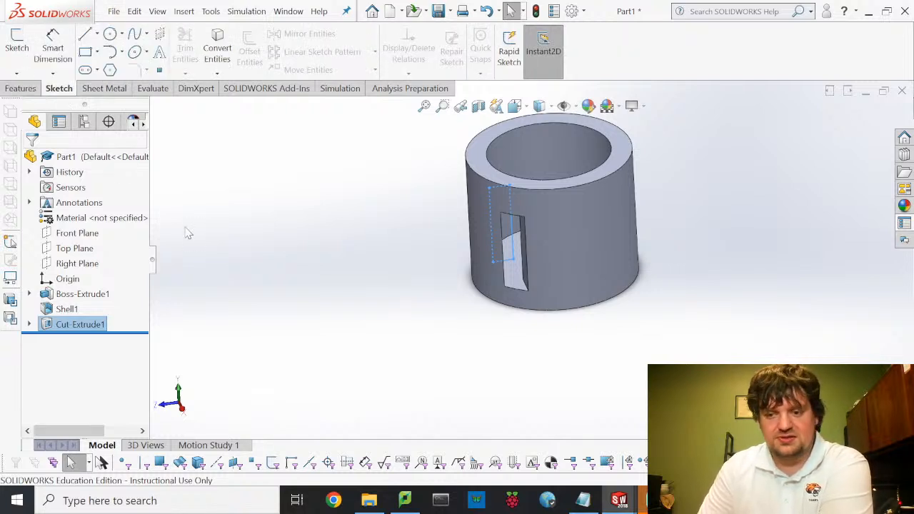
click(19, 48)
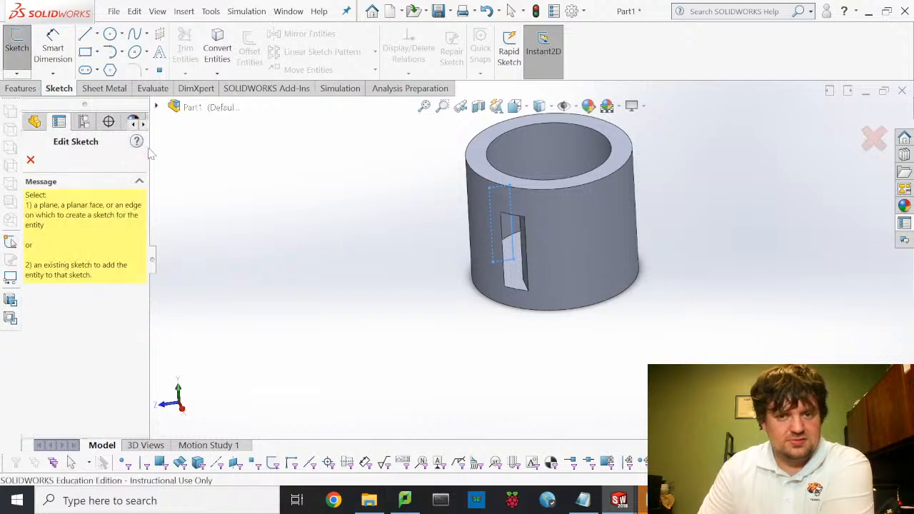
click(30, 160)
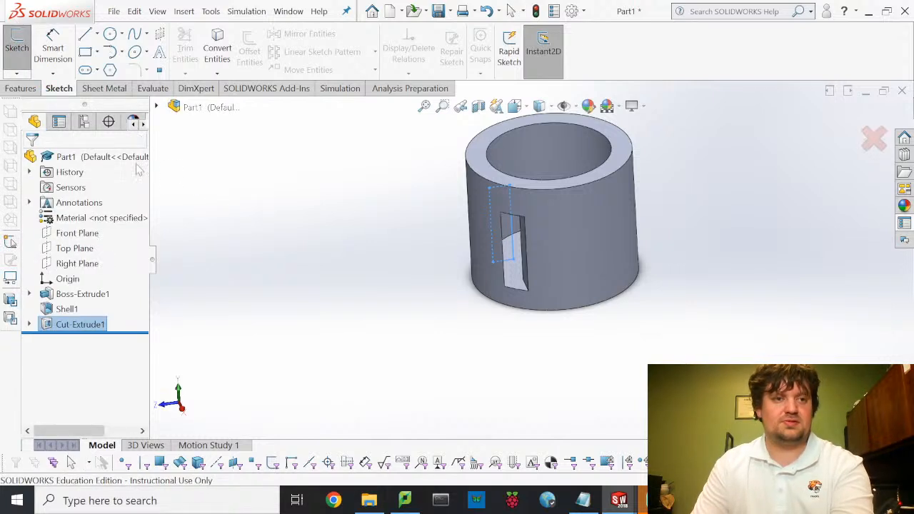
click(25, 88)
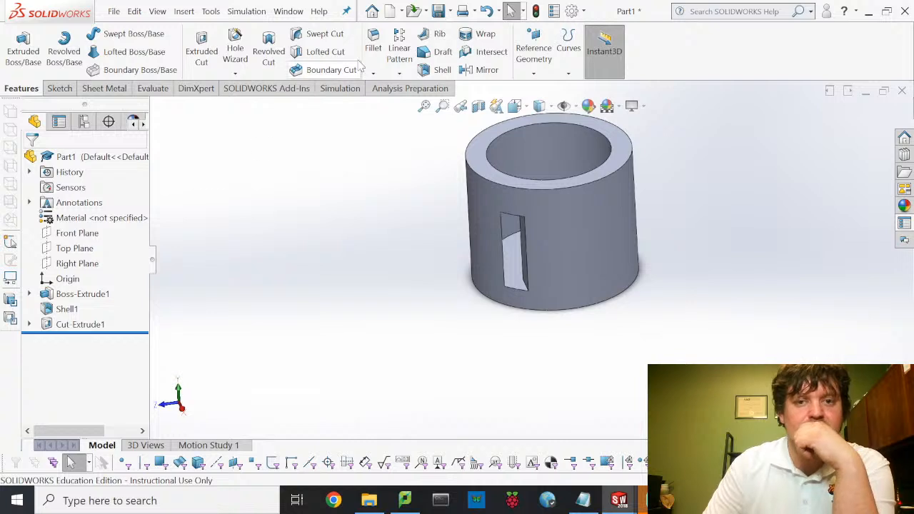
click(543, 75)
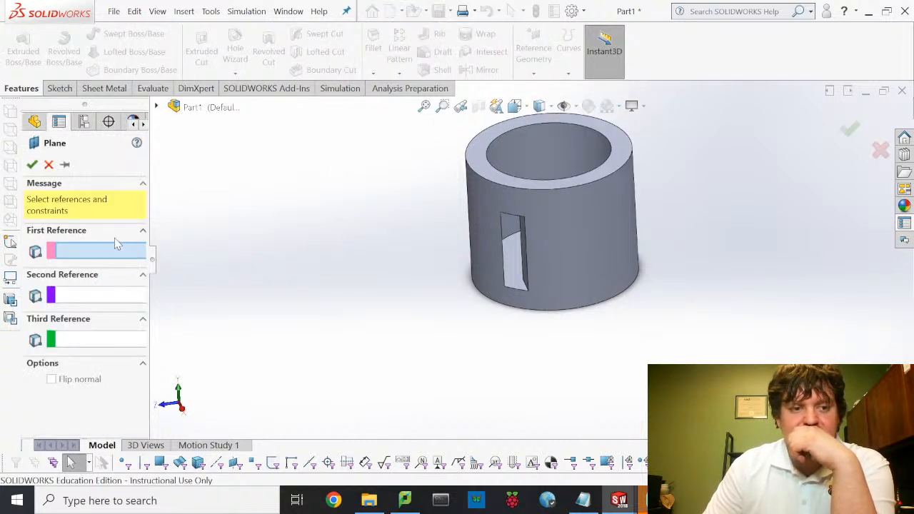
- Try a plane parallel to and offset from Right Plane, inspect it, then cancel
click(157, 107)
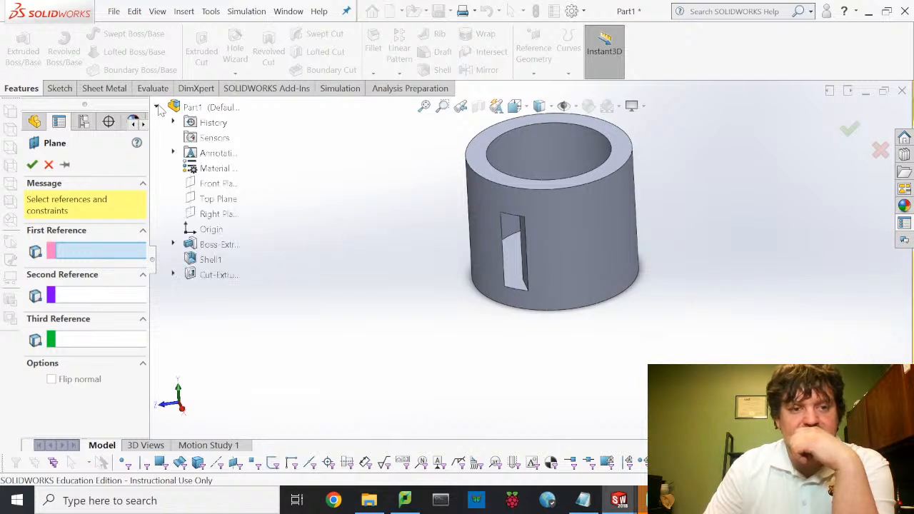
click(223, 214)
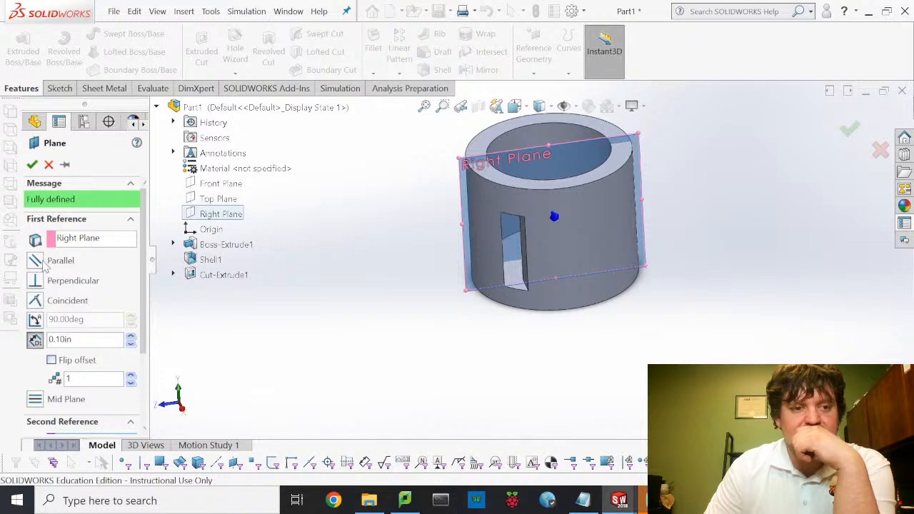
click(41, 262)
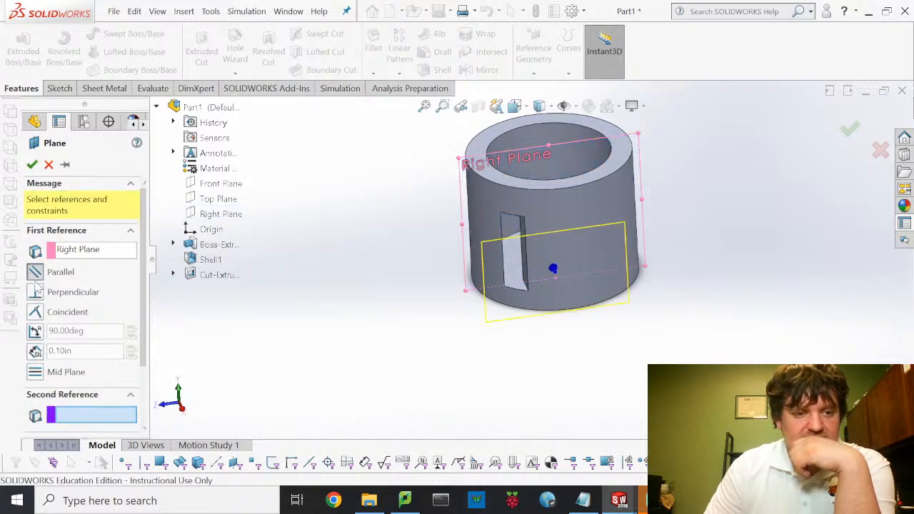
click(37, 351)
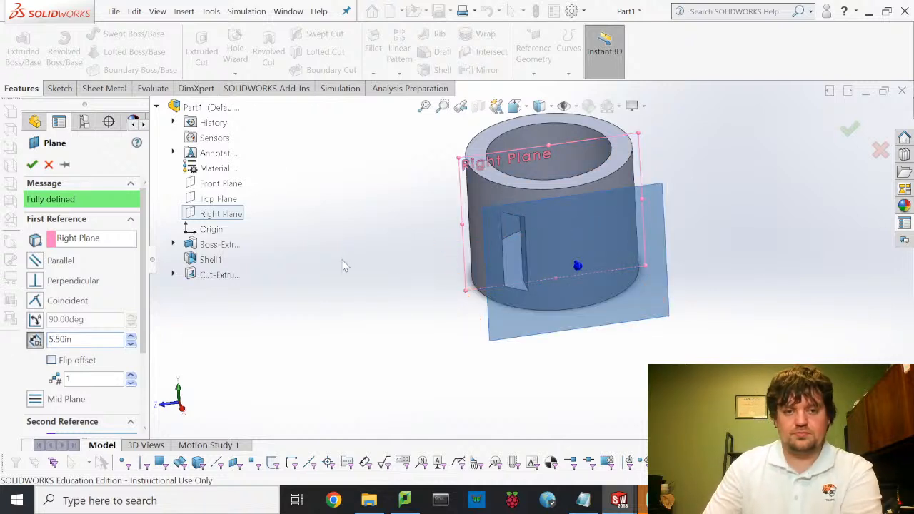
middle_drag(344, 266, 526, 314)
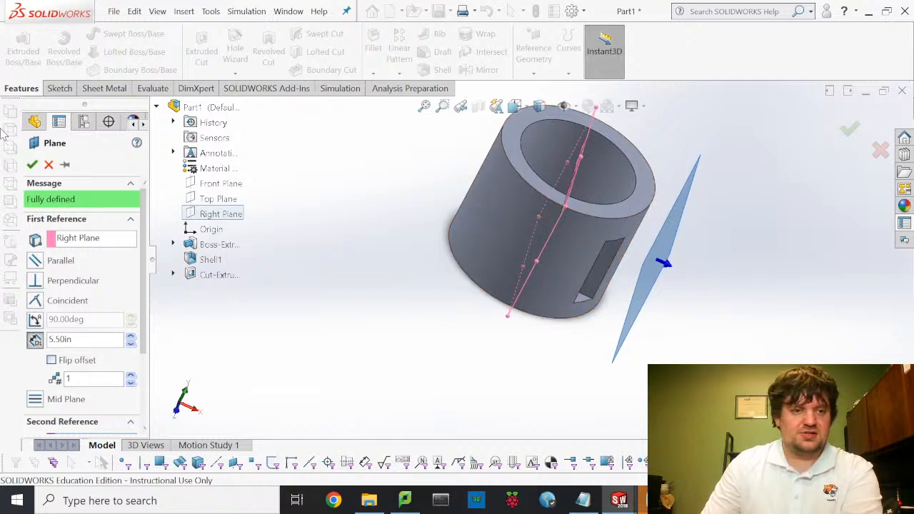
click(47, 165)
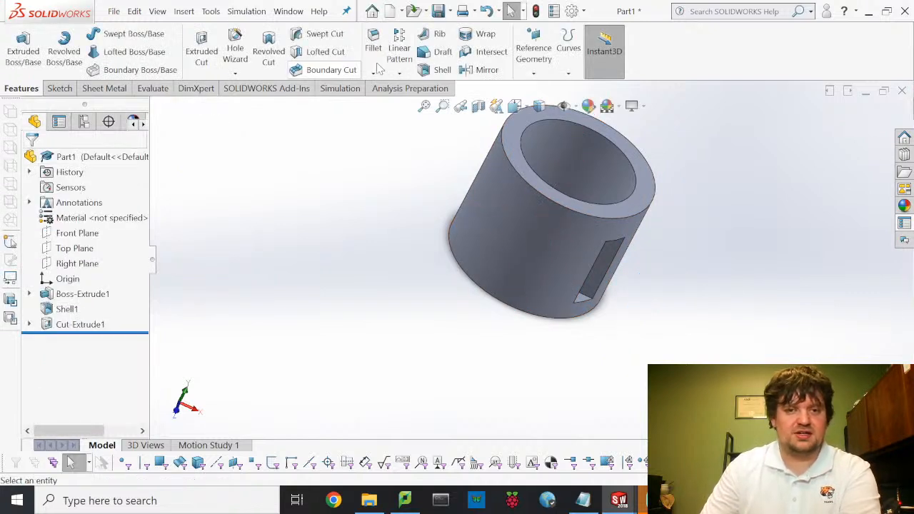
- Recreate the plane from Right Plane and commit Plane1 at the 3.50 in offset
click(536, 75)
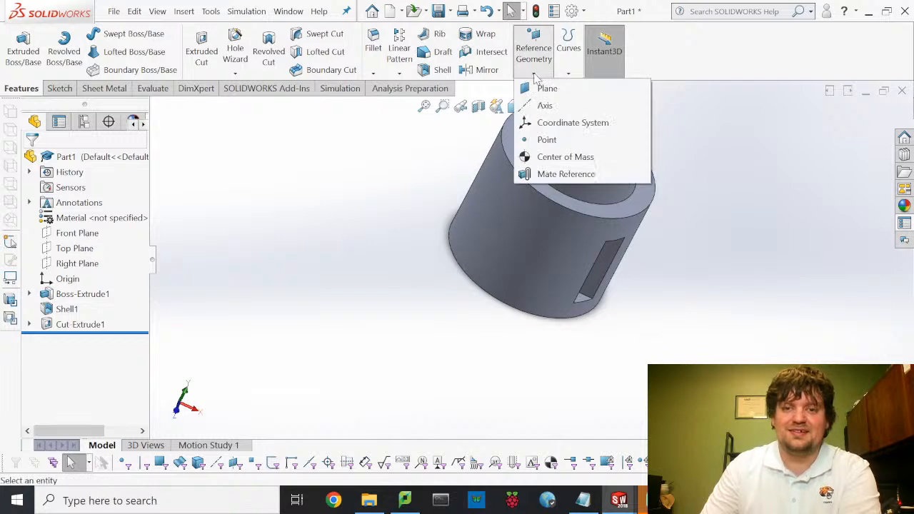
click(543, 89)
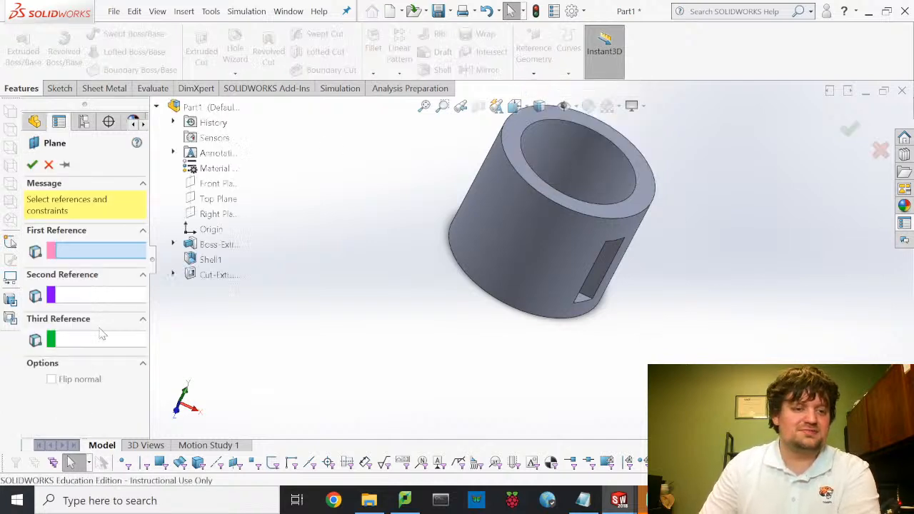
click(219, 214)
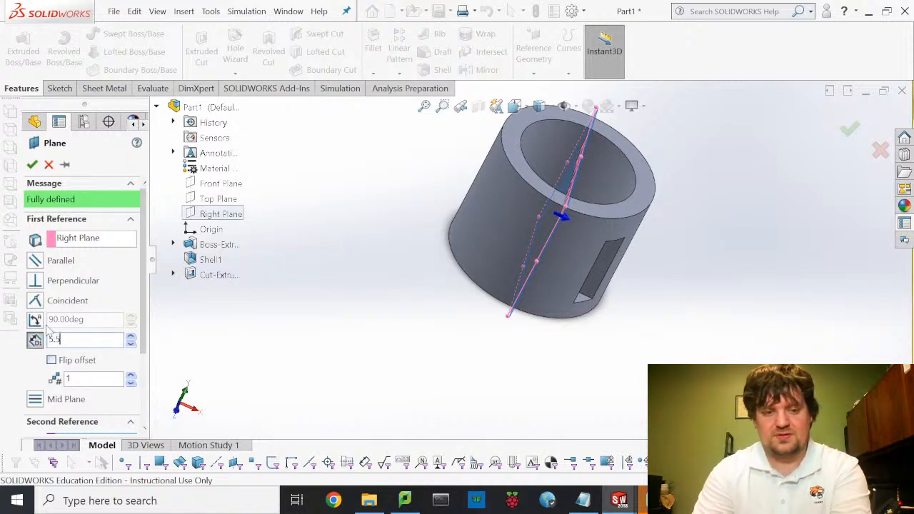
key(Return)
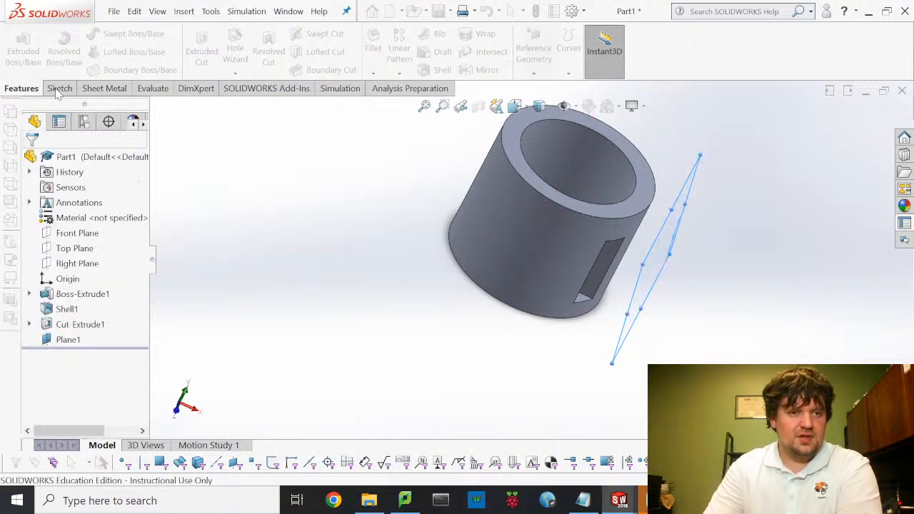
click(60, 89)
- Open a face-on sketch on Plane1 and draw a tall outer rectangle from the part's top-left edge
click(18, 43)
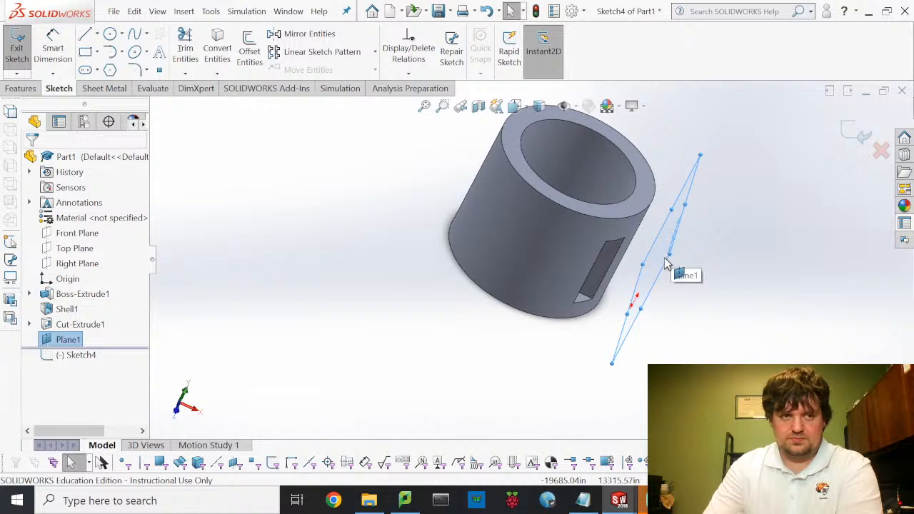
click(524, 108)
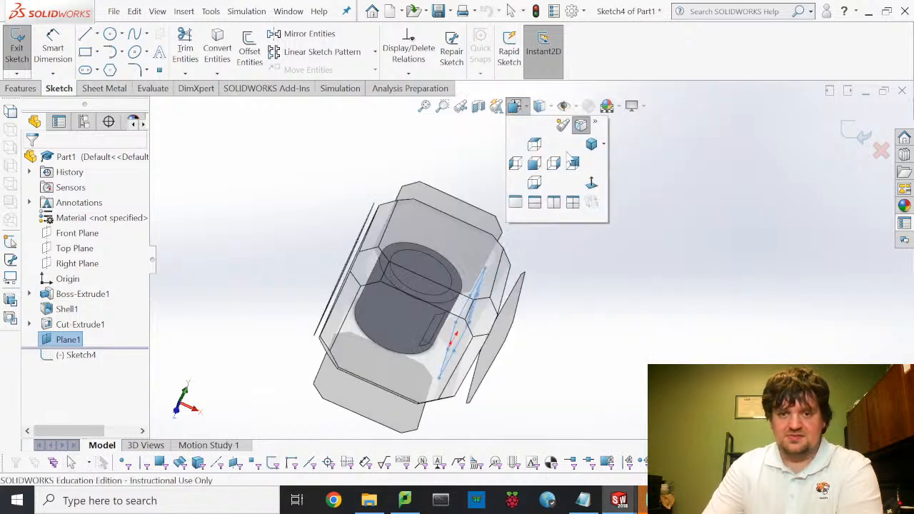
click(591, 184)
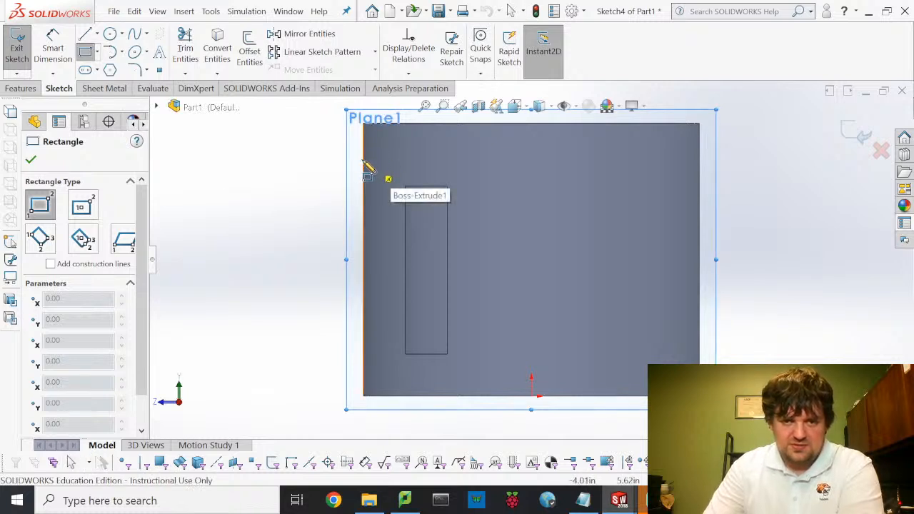
click(365, 161)
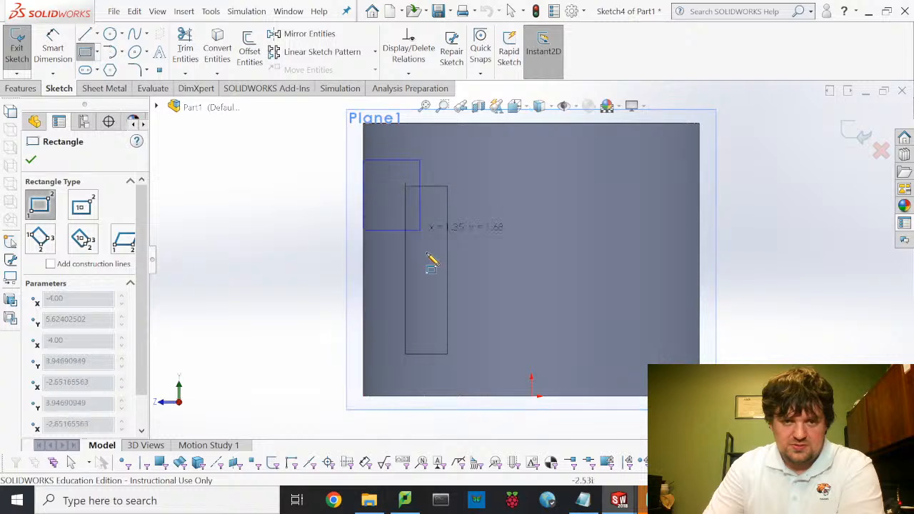
click(475, 376)
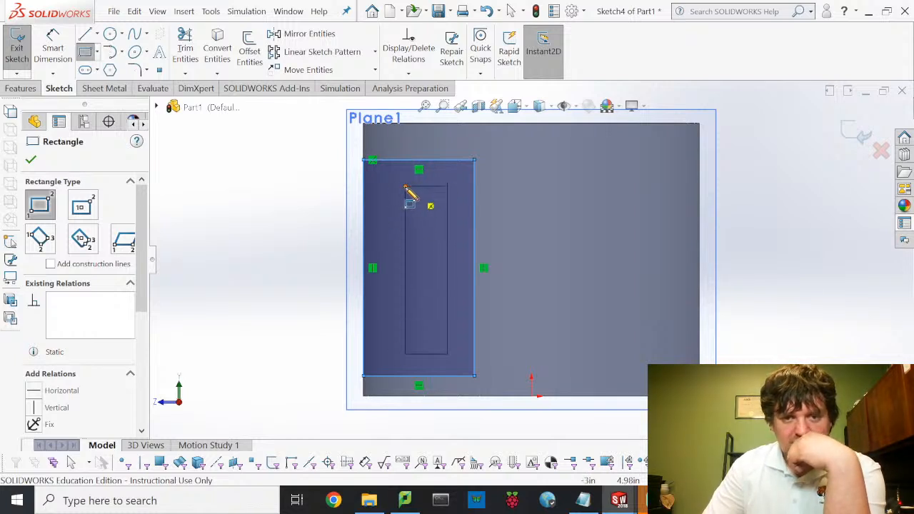
- Draw a narrower rectangle around the slot and select the outer rectangle
click(405, 187)
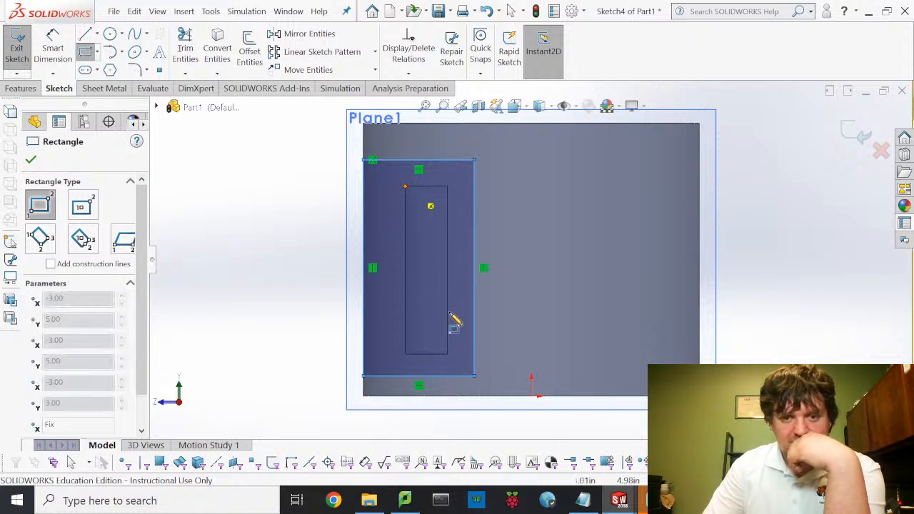
click(448, 355)
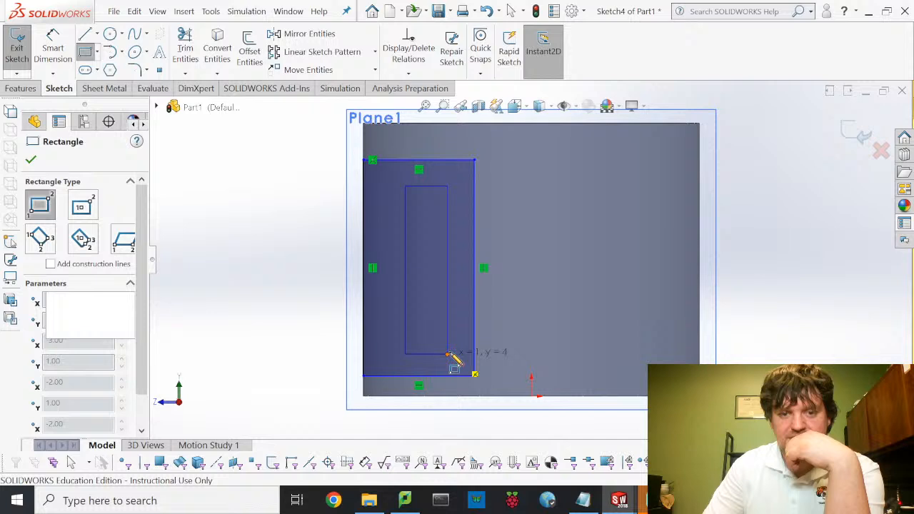
click(88, 54)
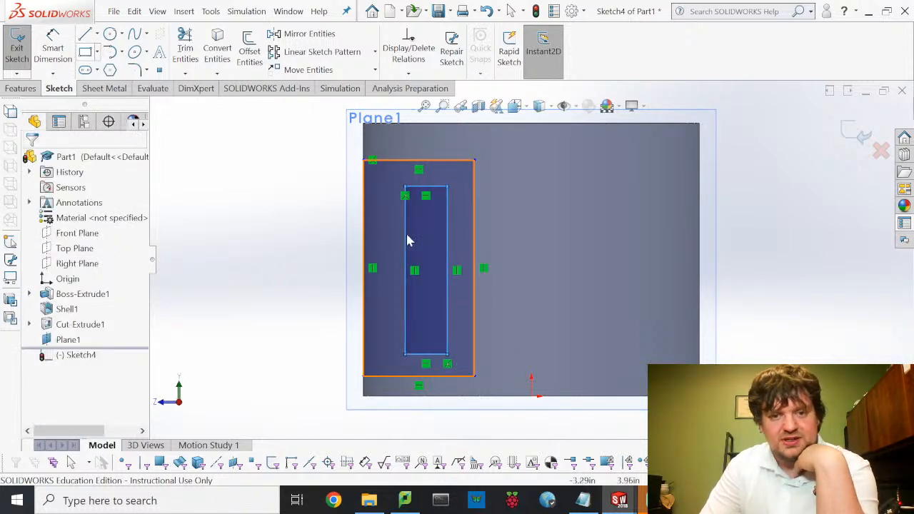
key(Escape)
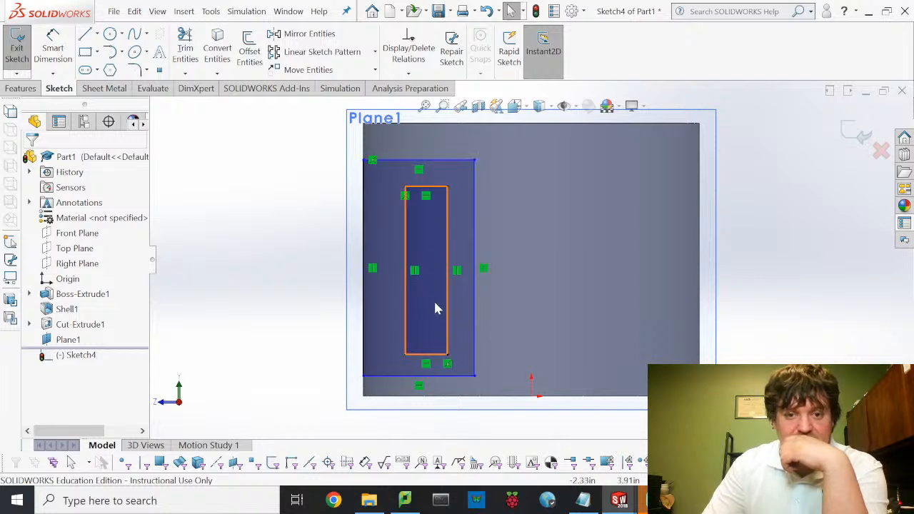
click(475, 230)
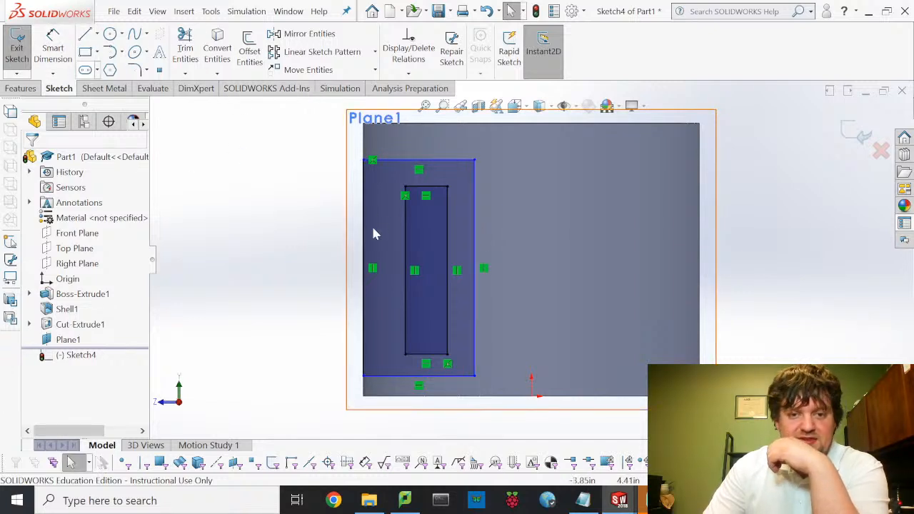
click(50, 41)
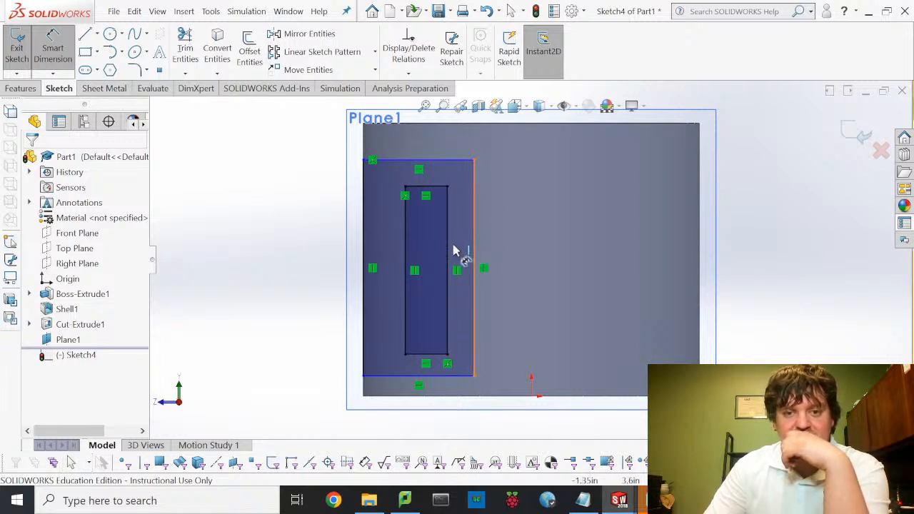
- Set both the right-side and top gaps between the outer and slot rectangles to 0.5 in
click(455, 250)
click(453, 250)
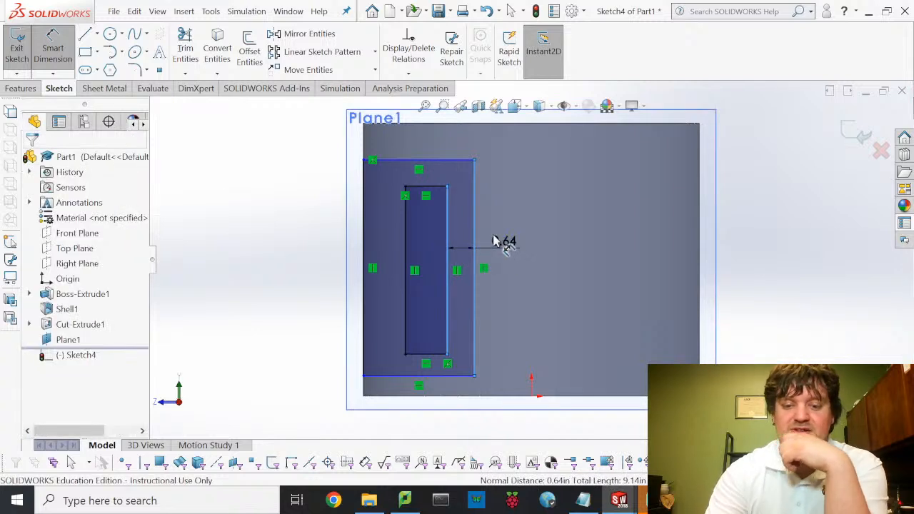
click(496, 241)
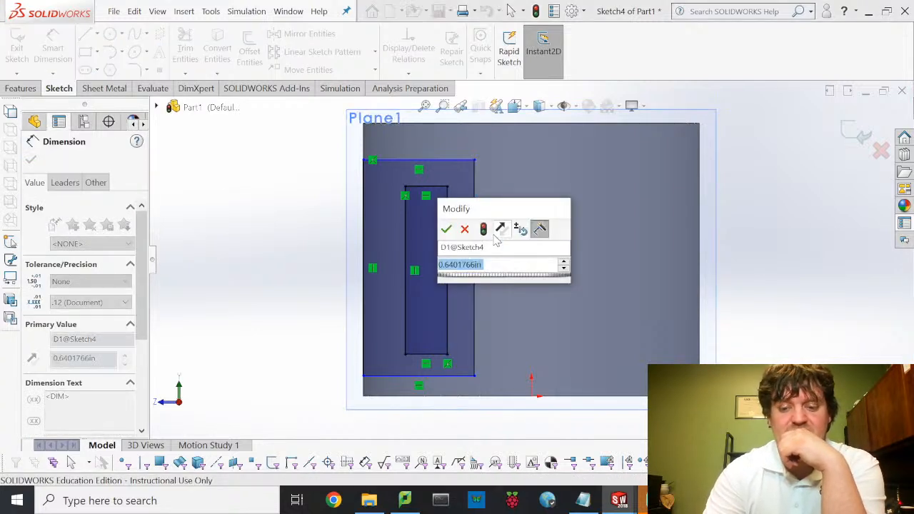
text(0.5)
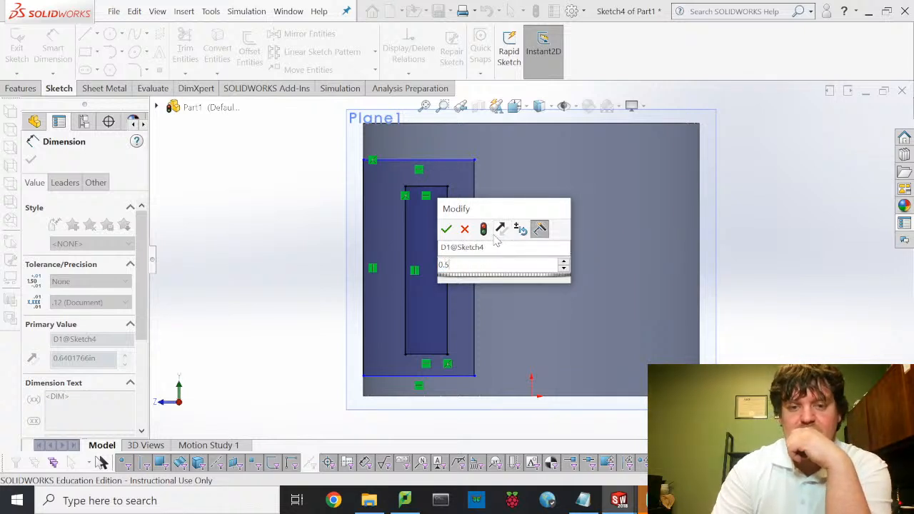
key(Escape)
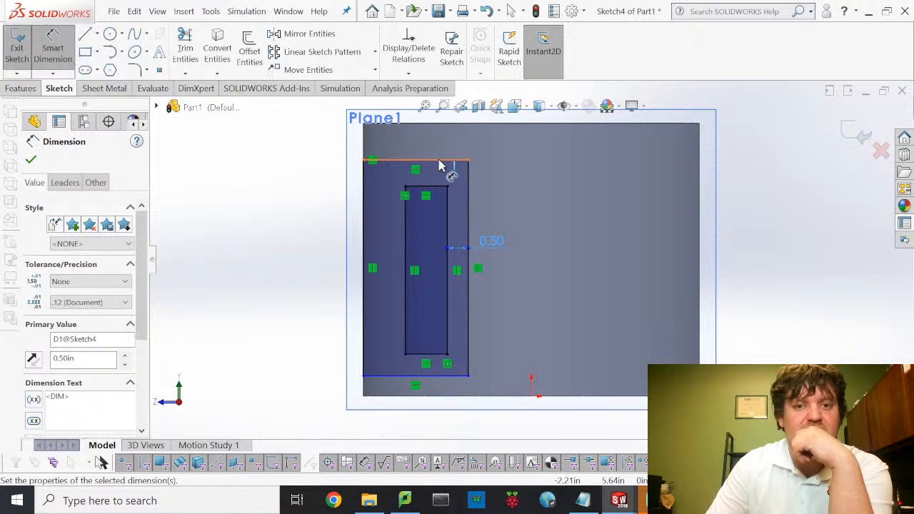
click(439, 187)
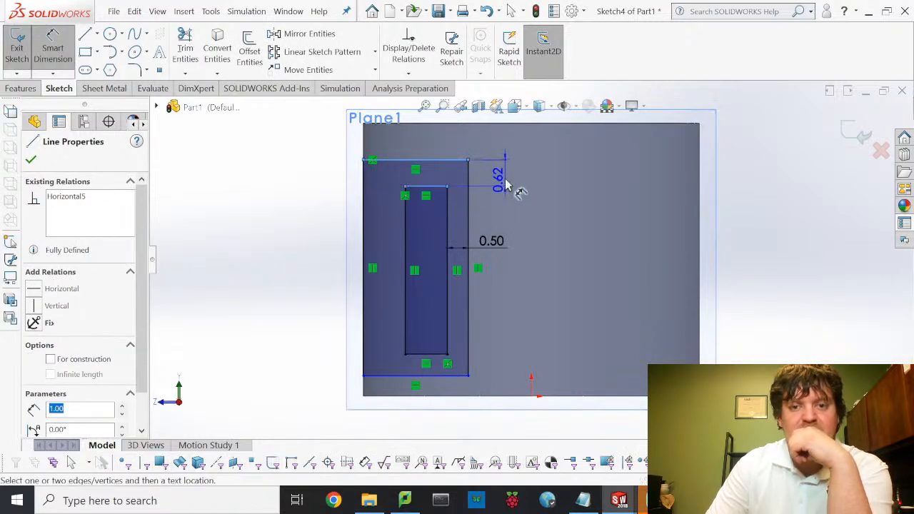
click(515, 188)
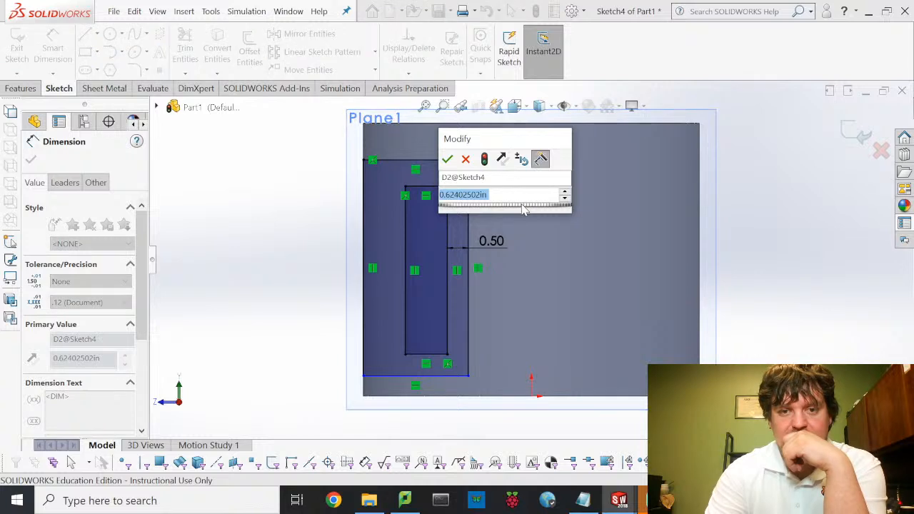
text(0.5)
key(Return)
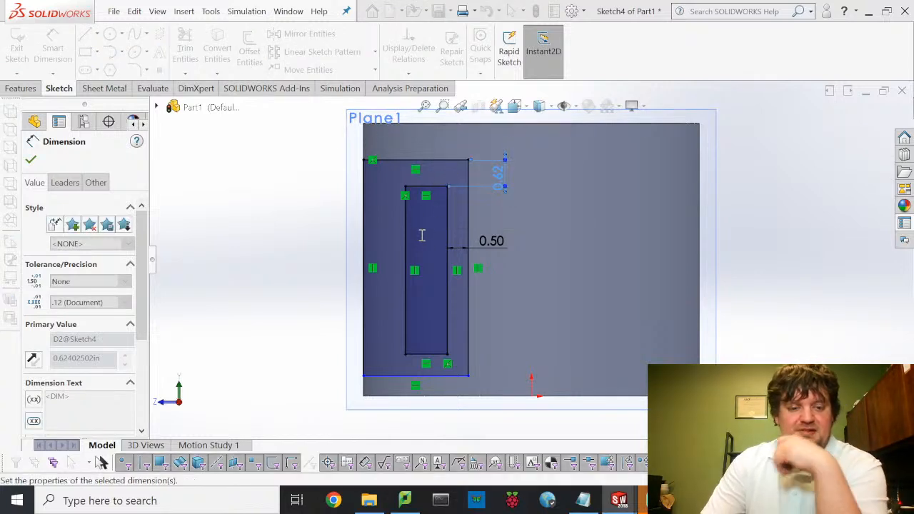
click(255, 175)
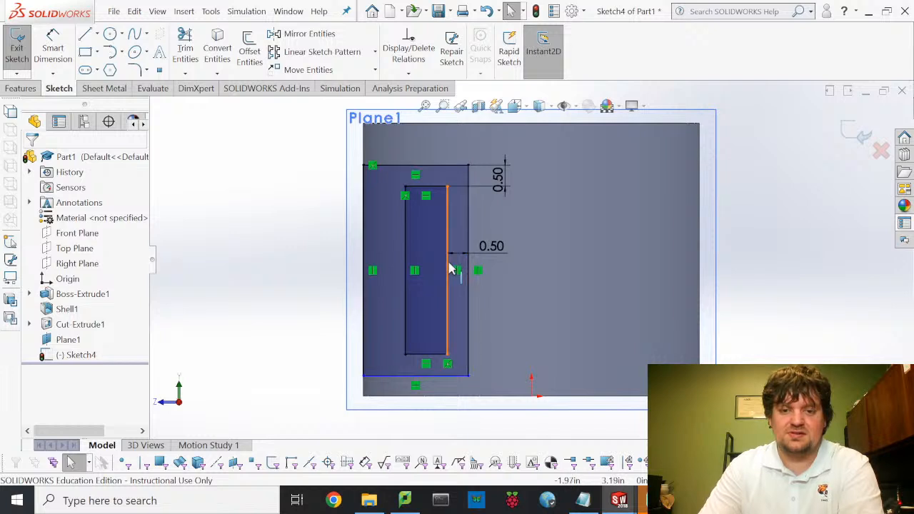
- Make the two rectangles' edge midpoints Horizontal to fully define Sketch4, then exit it
click(450, 268)
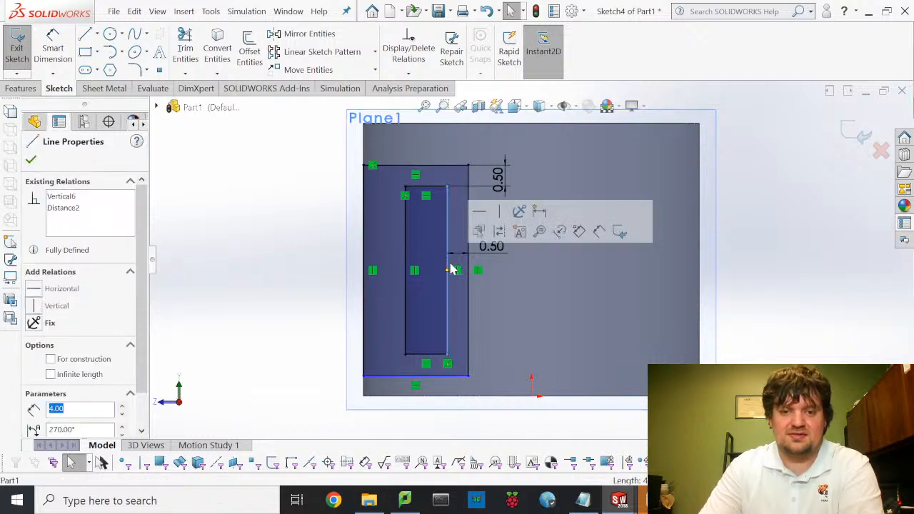
click(448, 271)
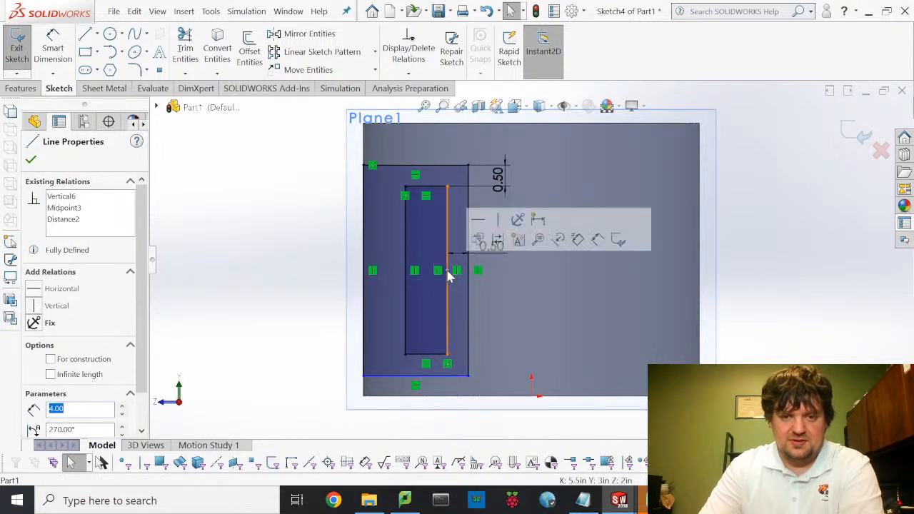
click(184, 223)
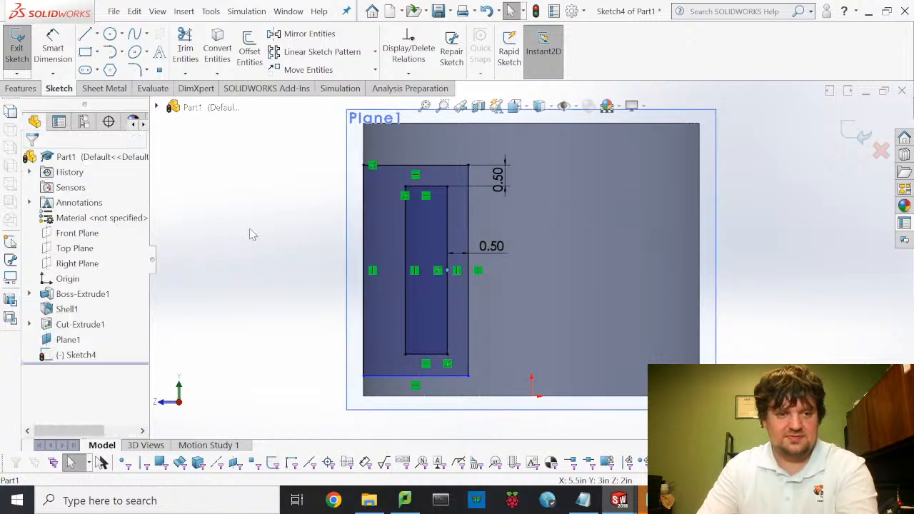
click(447, 277)
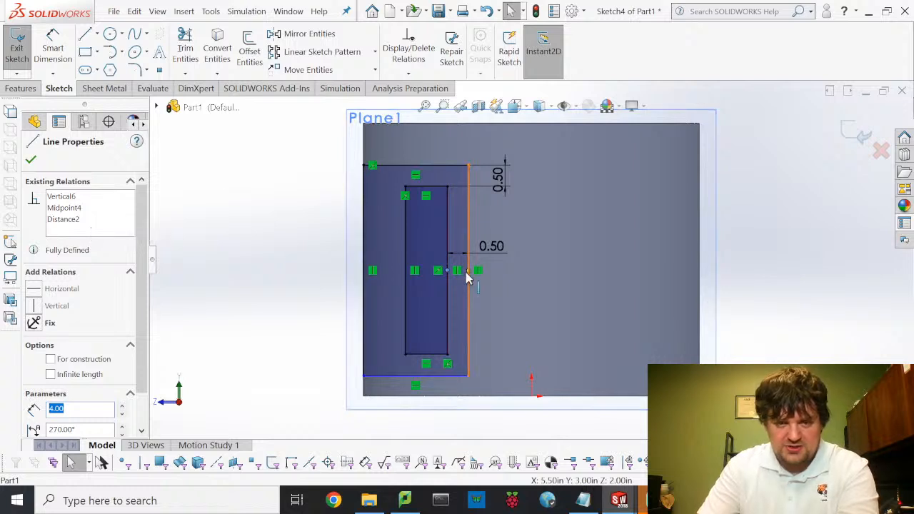
key(ctrl+z)
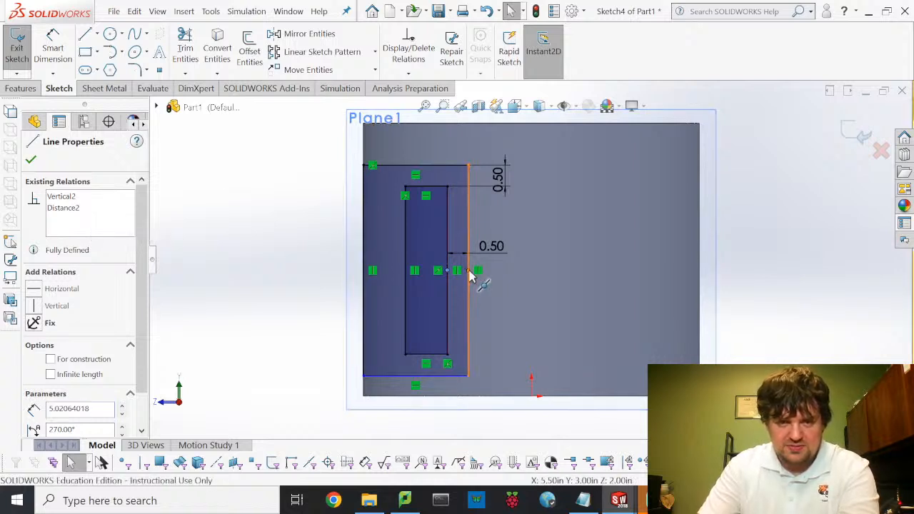
key(ctrl+z)
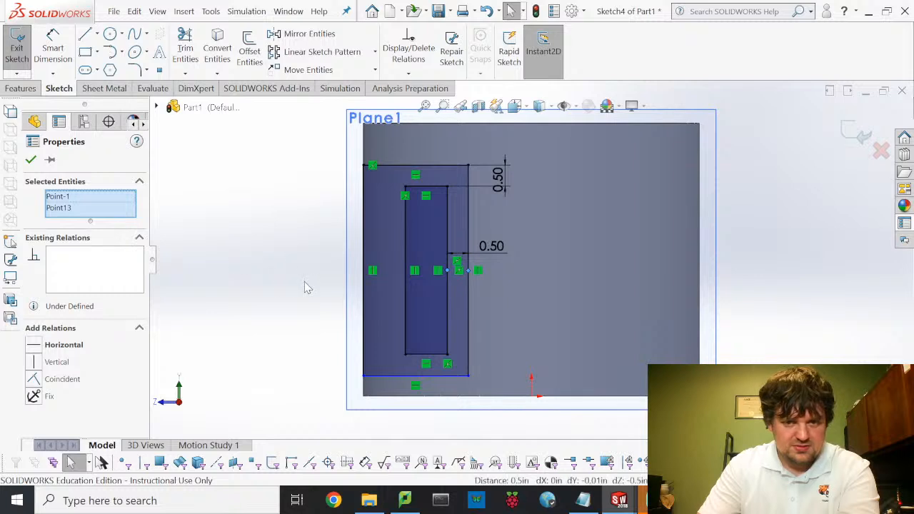
click(41, 347)
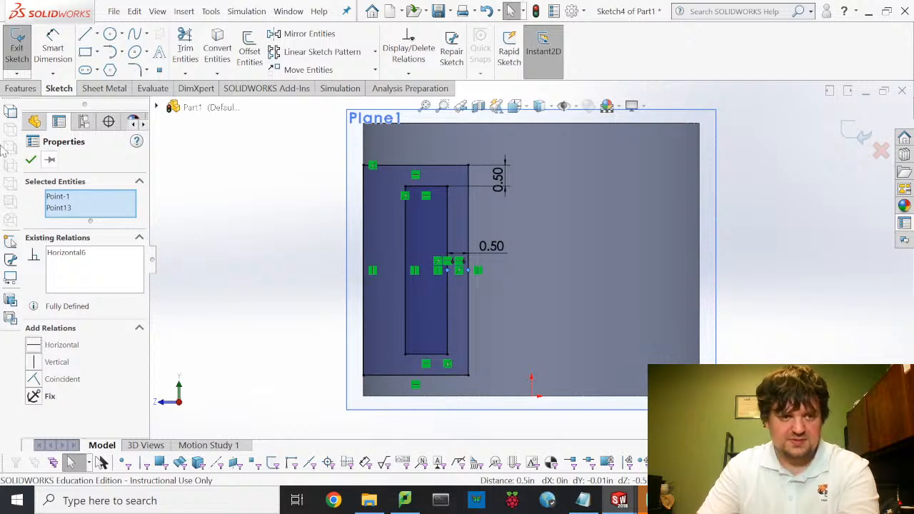
click(32, 160)
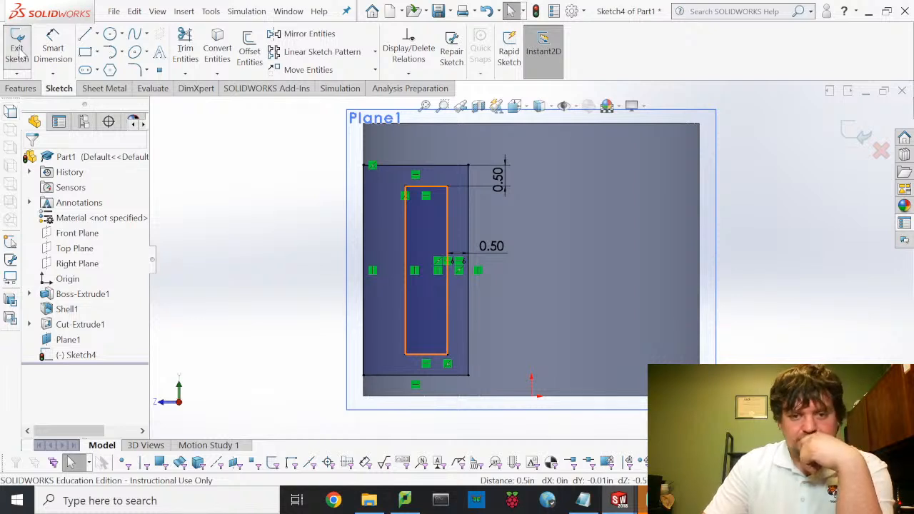
click(24, 56)
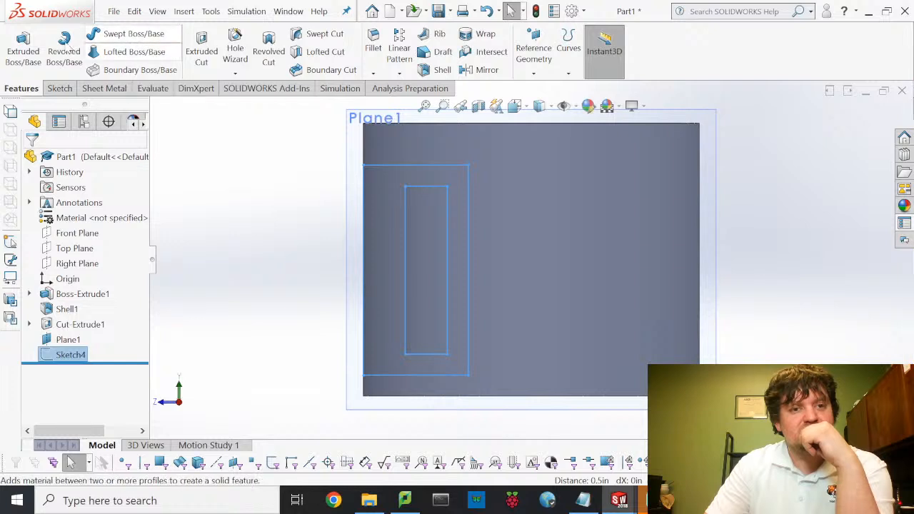
- Extrude Sketch4 as a boss Up To Surface, ending on the cylinder's outer face
click(22, 44)
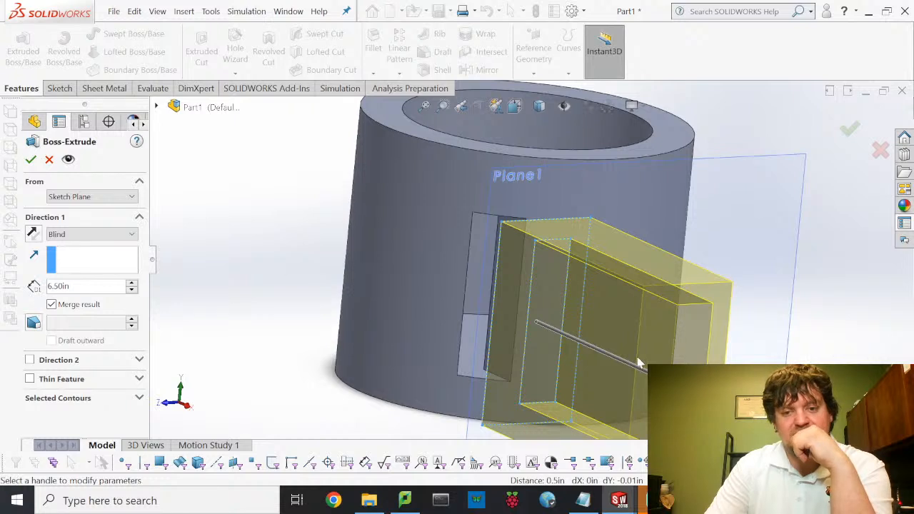
click(102, 238)
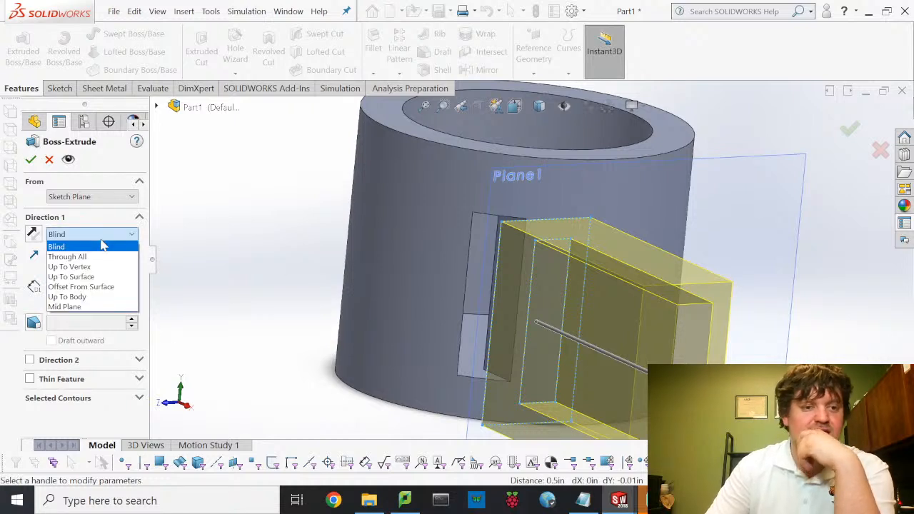
click(106, 277)
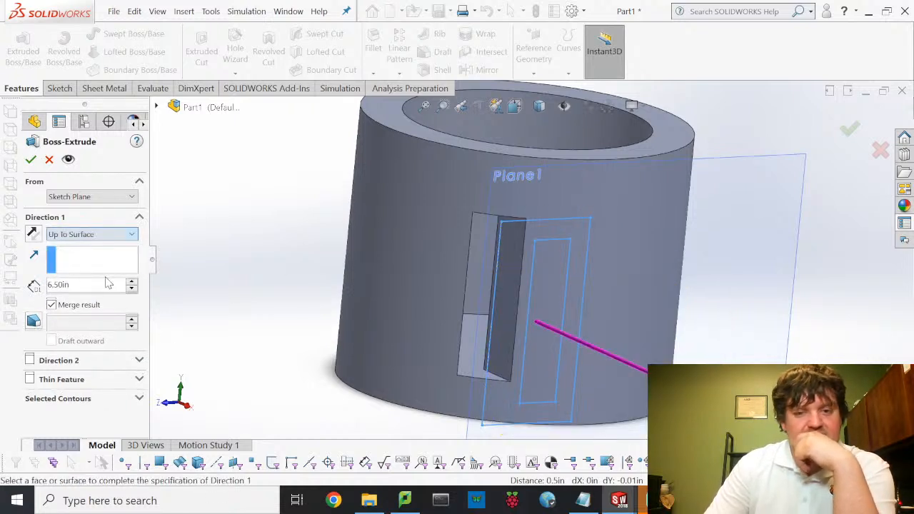
click(579, 185)
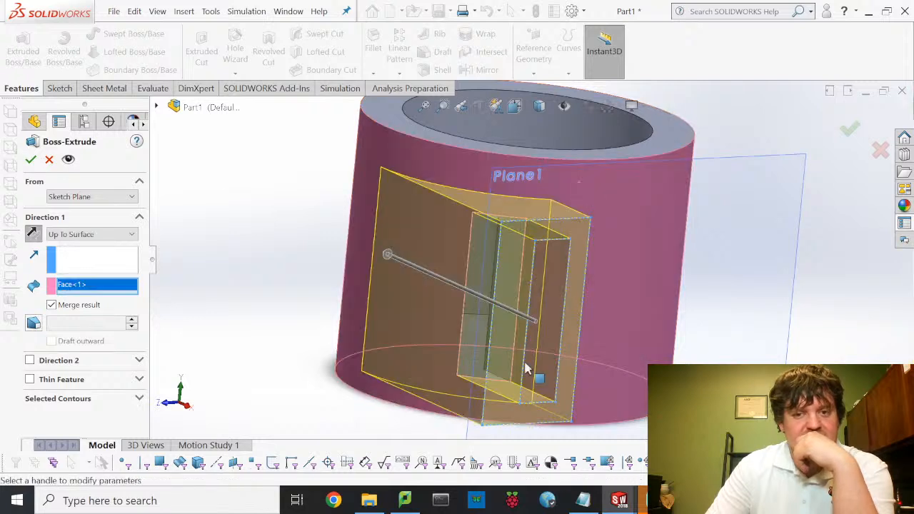
click(35, 158)
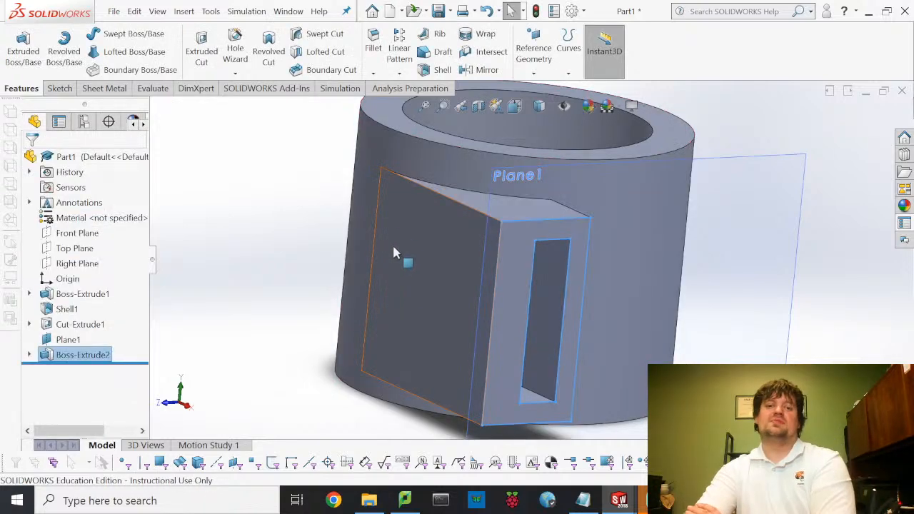
middle_drag(447, 292, 417, 238)
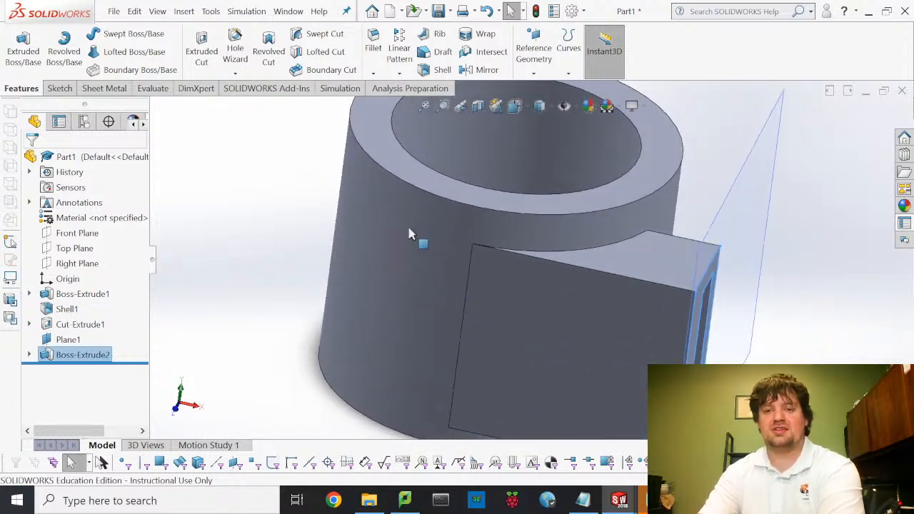
- Zoom in to inspect Boss-Extrude2, then bring up the Sketch tools
scroll(419, 211, up, 2)
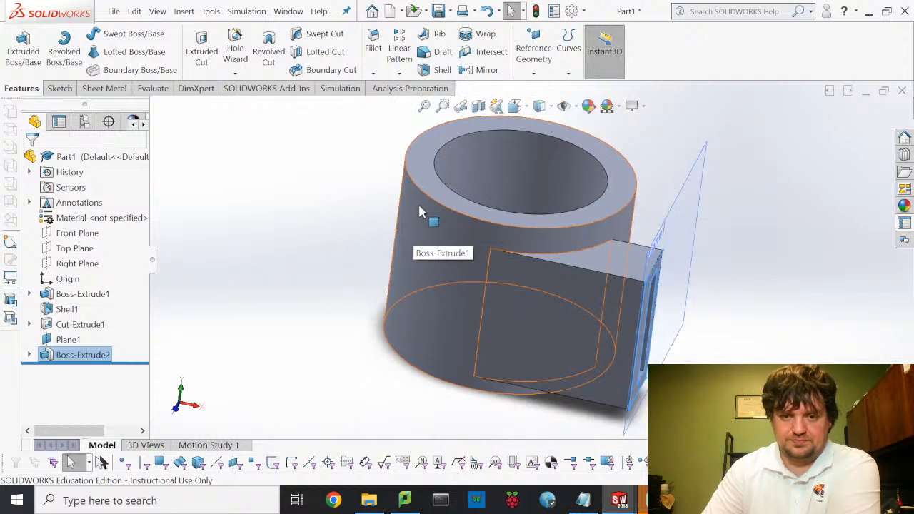
scroll(424, 216, down, 2)
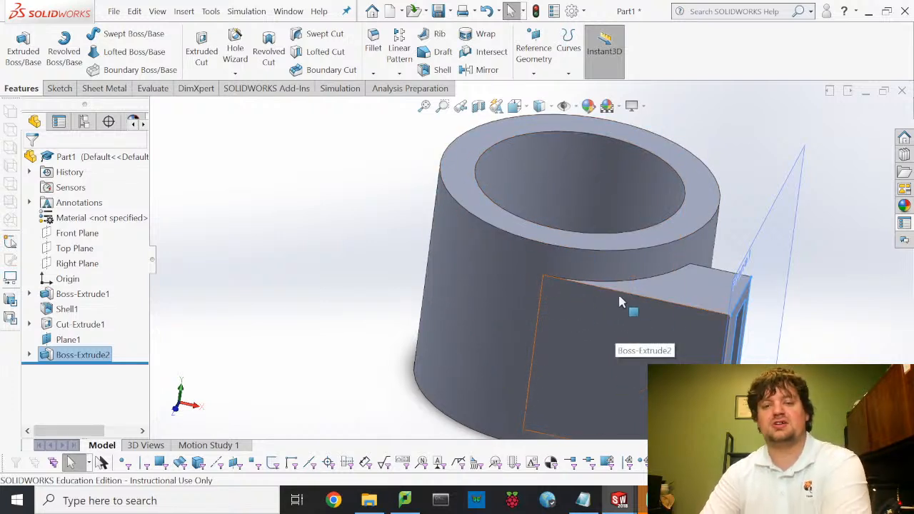
click(59, 88)
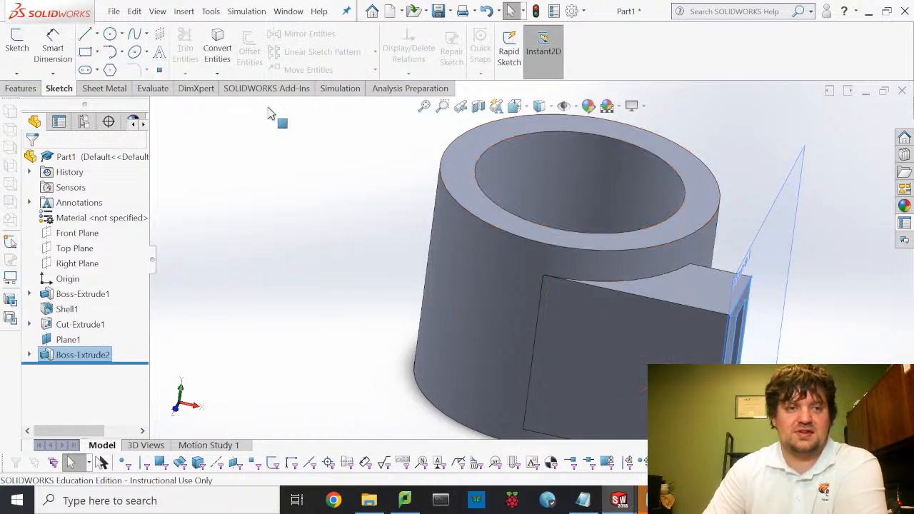
- Start Sketch5 on the cup's top rim face and view it Normal To
click(16, 39)
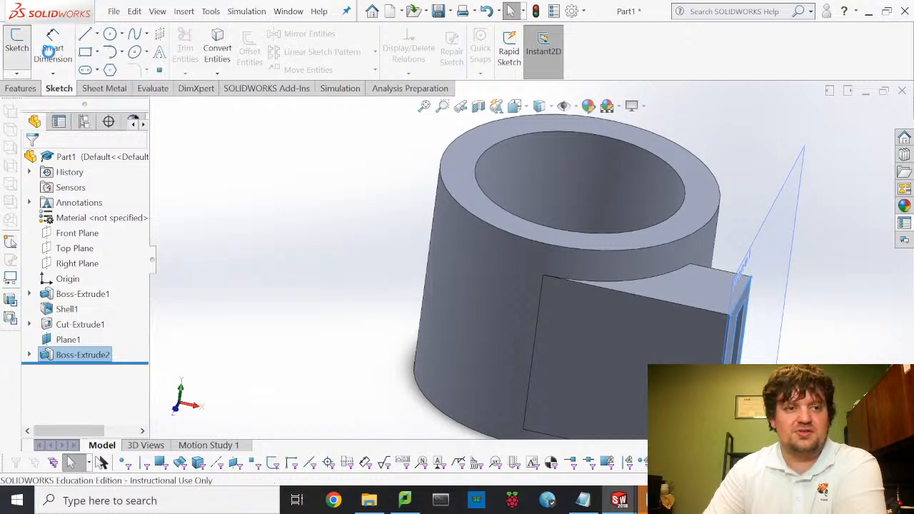
click(461, 173)
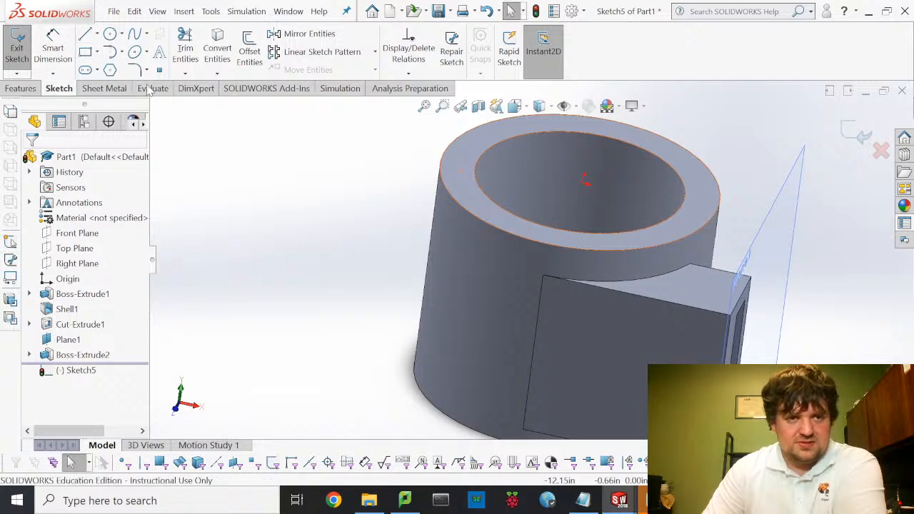
click(529, 110)
click(529, 111)
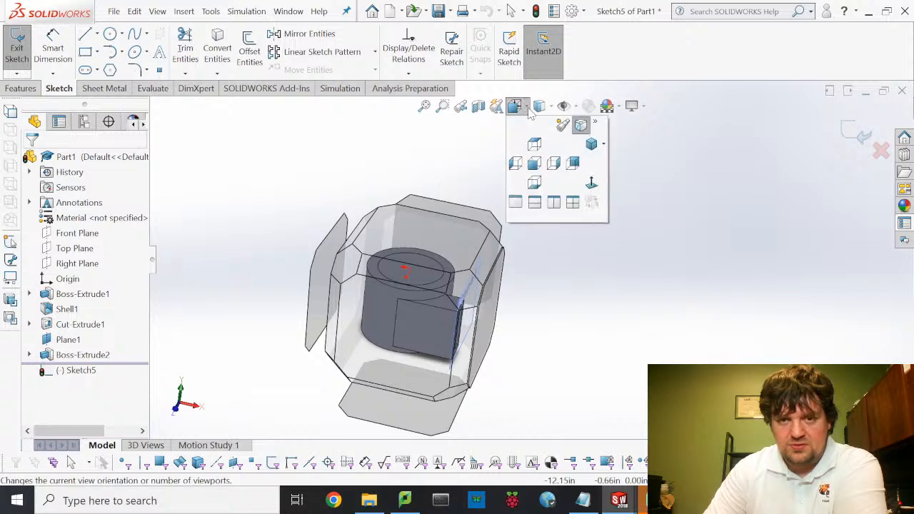
click(590, 184)
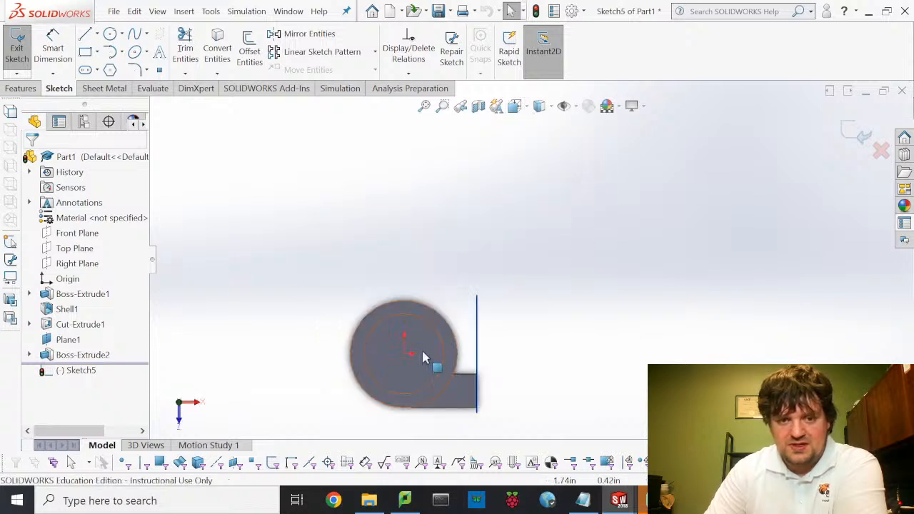
scroll(429, 336, up, 3)
scroll(488, 307, down, 5)
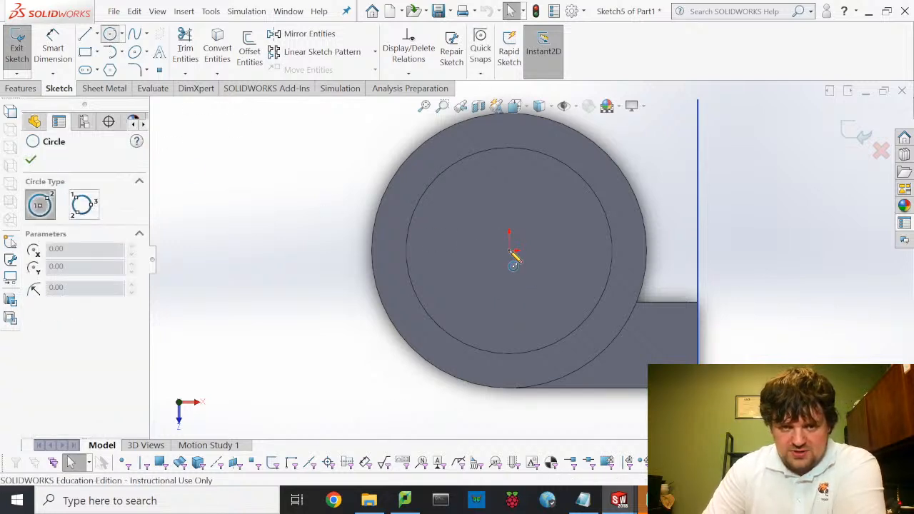
- Draw the first two origin-centred circles, one at the cylinder's outer edge
click(510, 250)
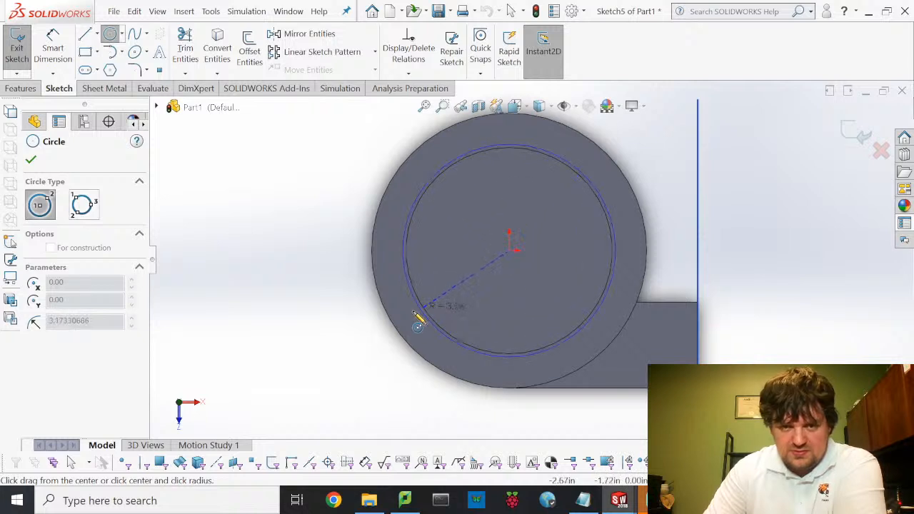
click(392, 320)
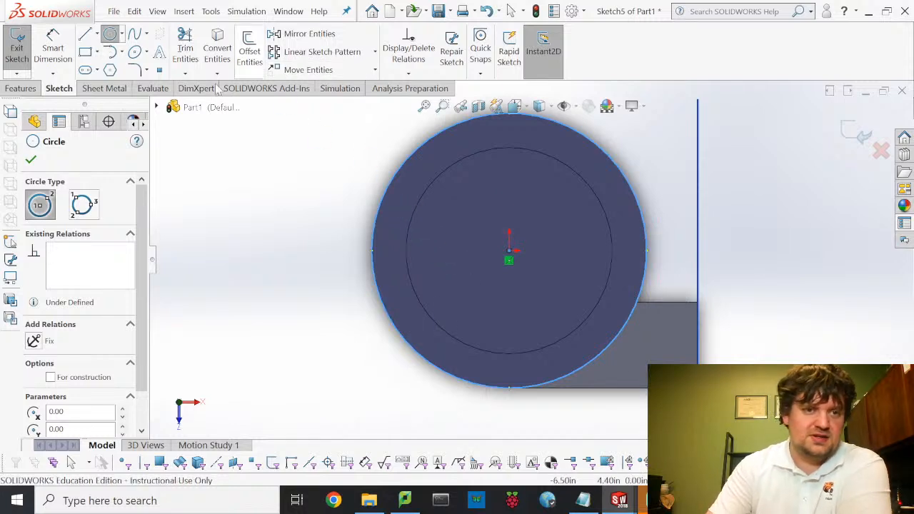
click(509, 251)
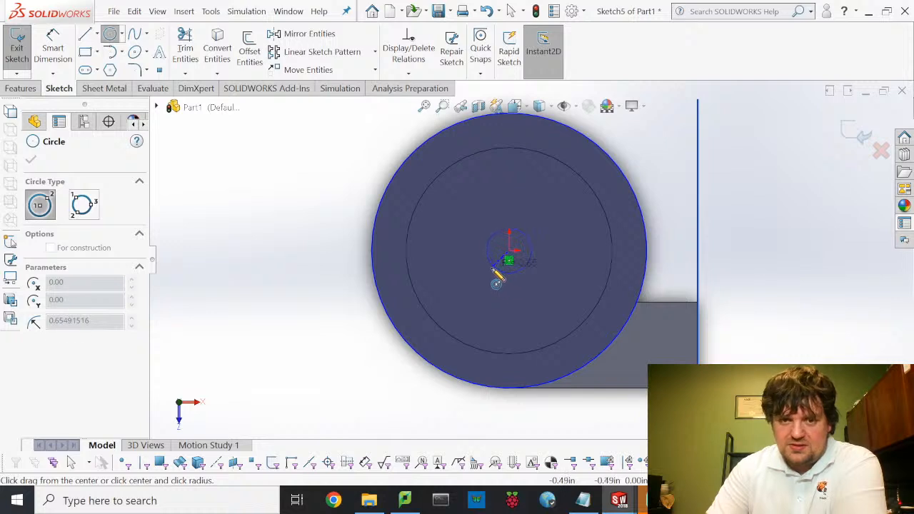
click(493, 272)
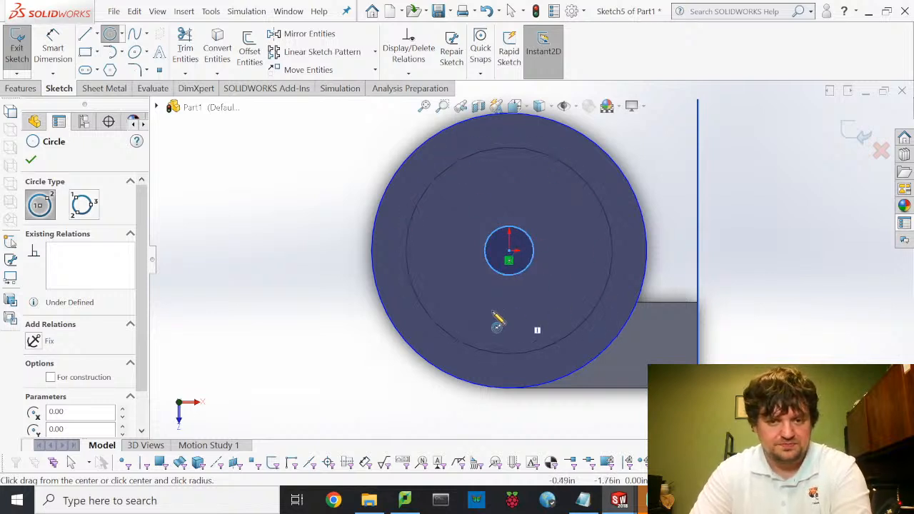
key(Escape)
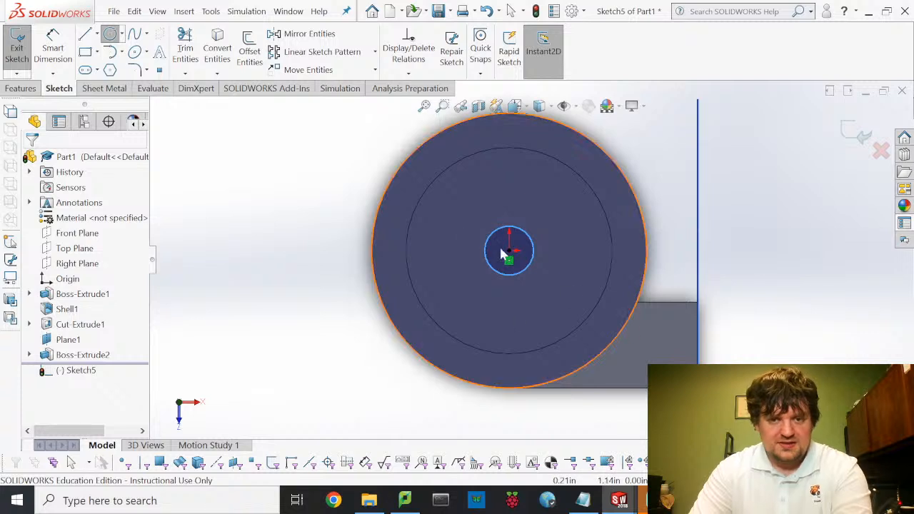
key(Escape)
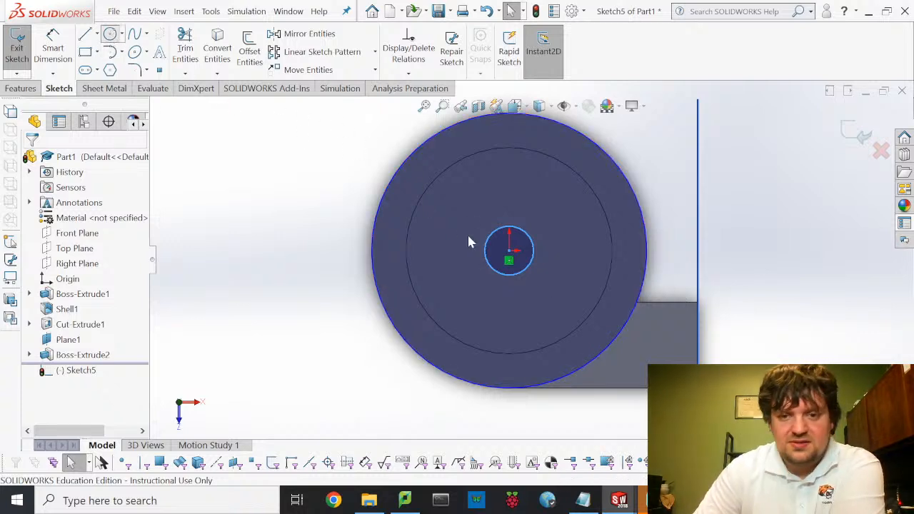
- Draw another concentric circle around the origin and end the Circle tool
key(Return)
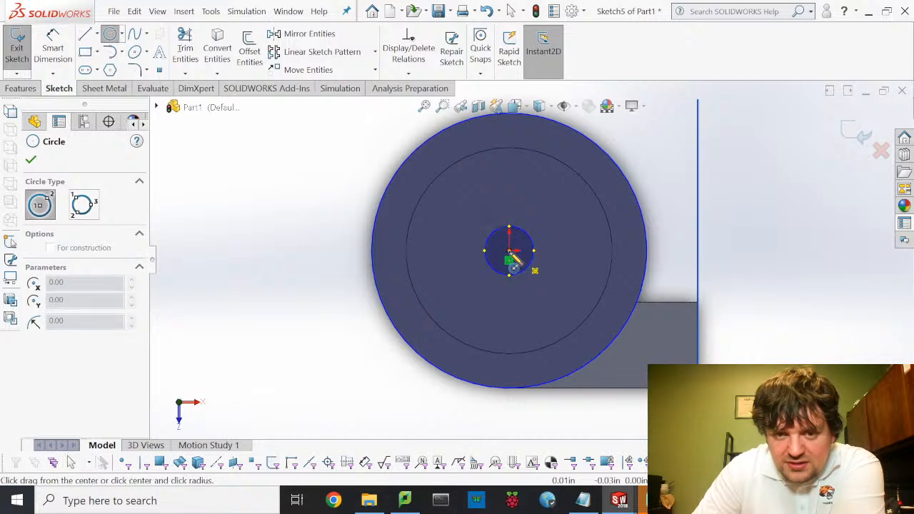
click(509, 306)
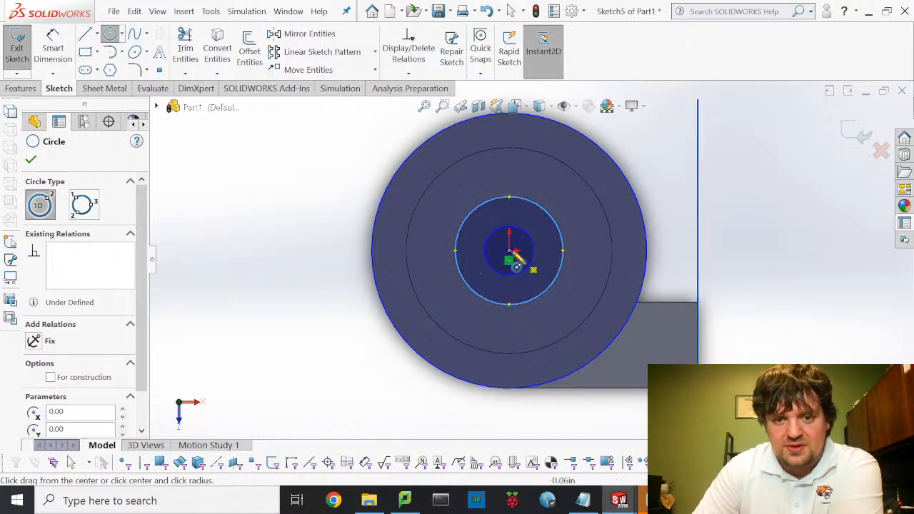
click(509, 251)
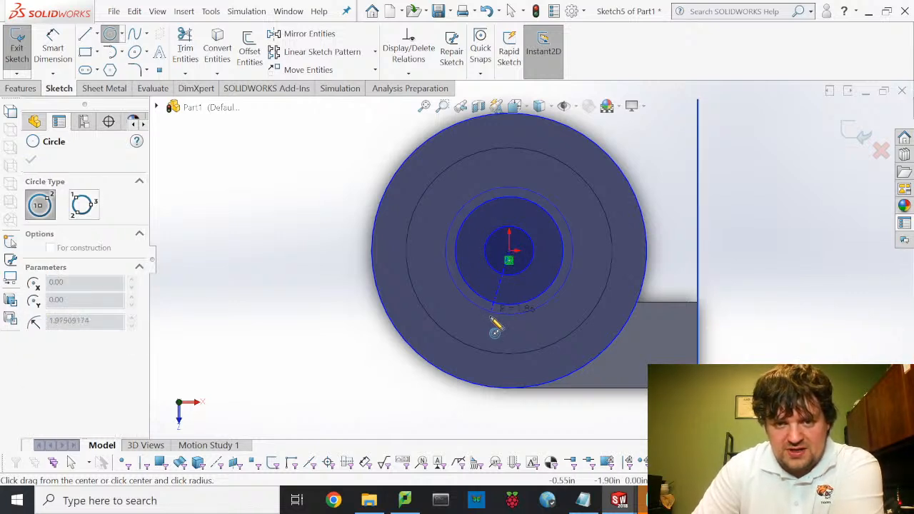
click(492, 348)
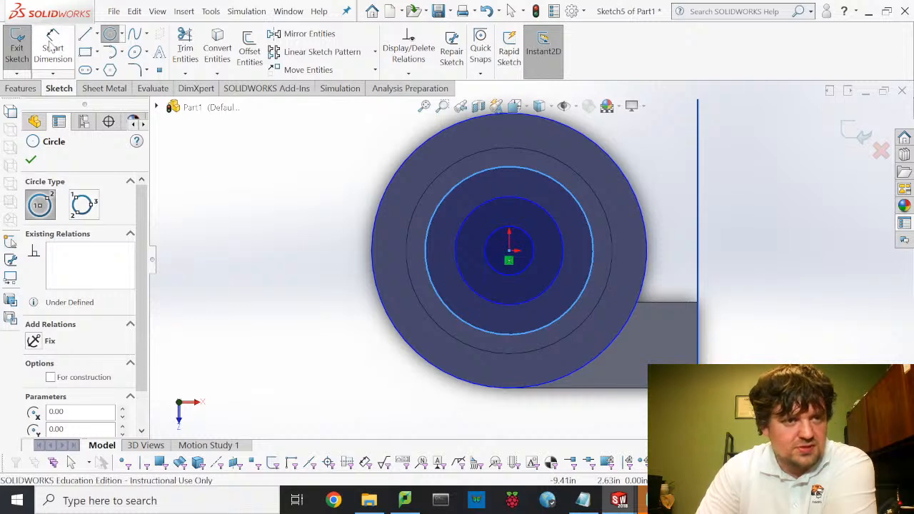
key(Escape)
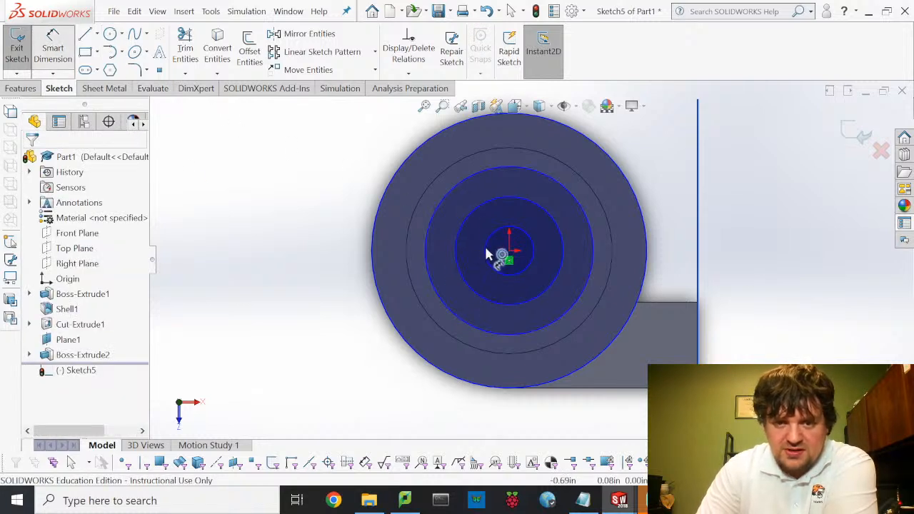
- Add diameter dimensions to the three circles, initially 0.50, 1.00 and 3.00 in
click(486, 254)
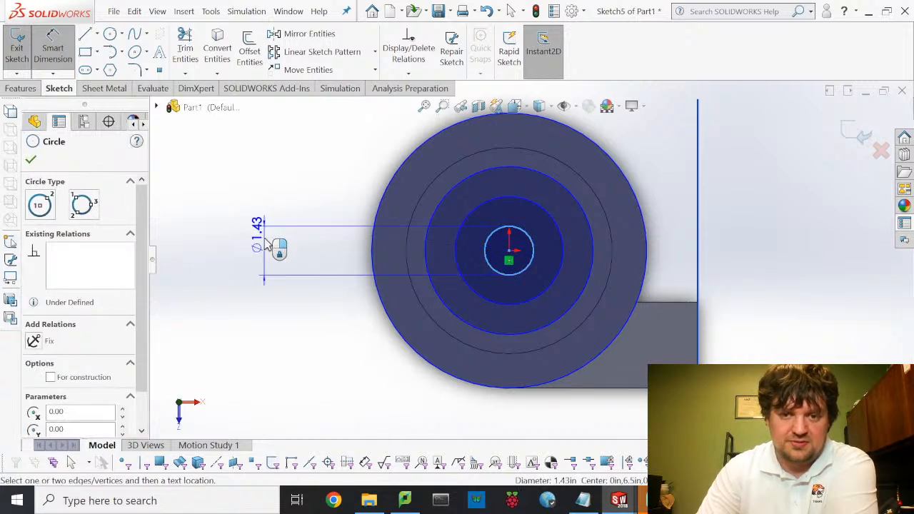
click(278, 213)
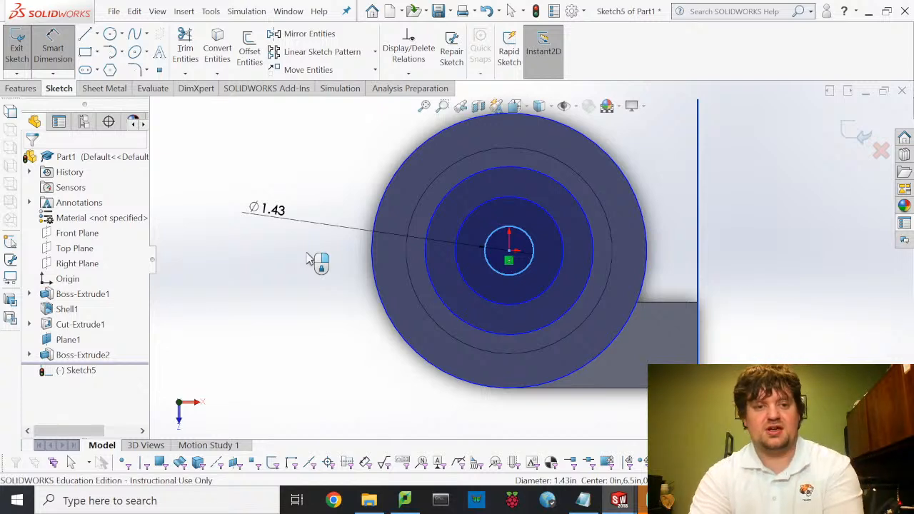
text(0.5)
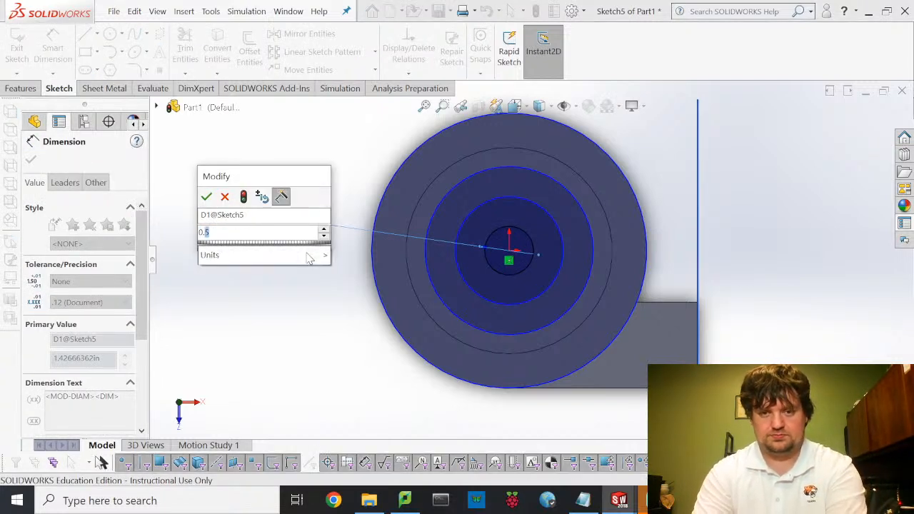
key(Escape)
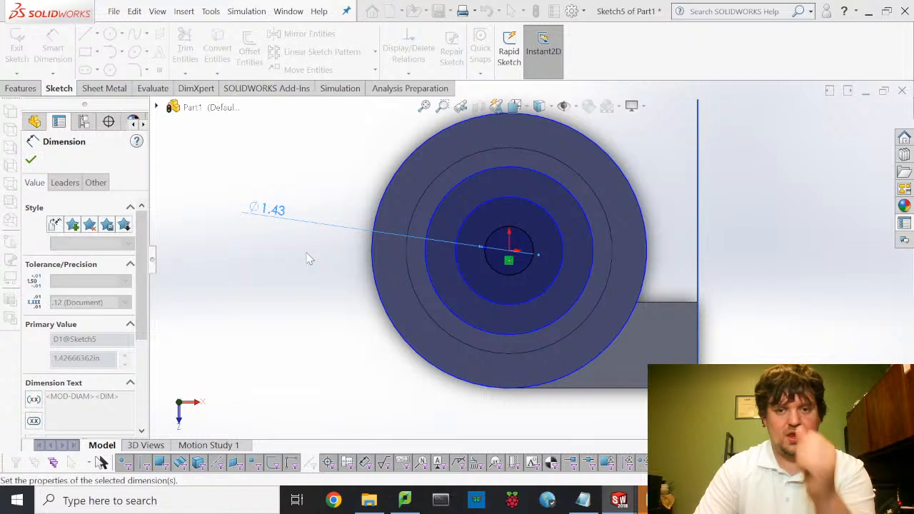
click(456, 265)
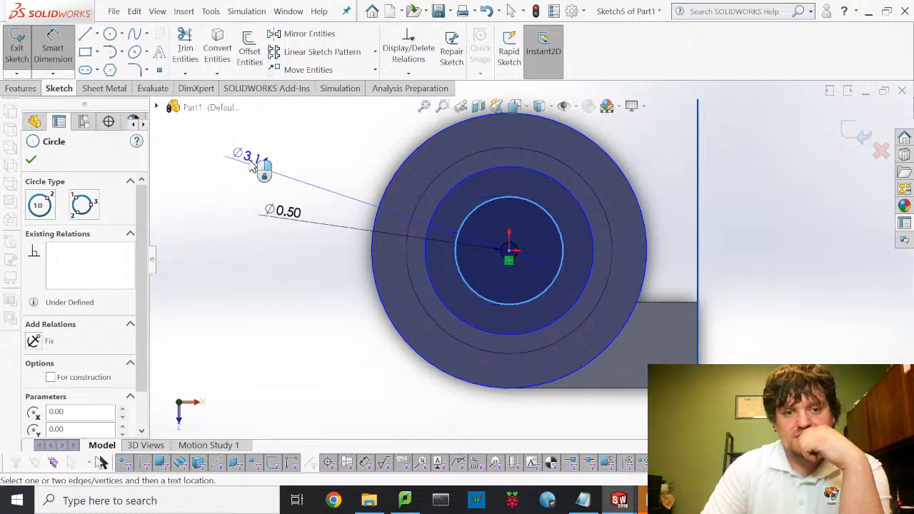
click(272, 170)
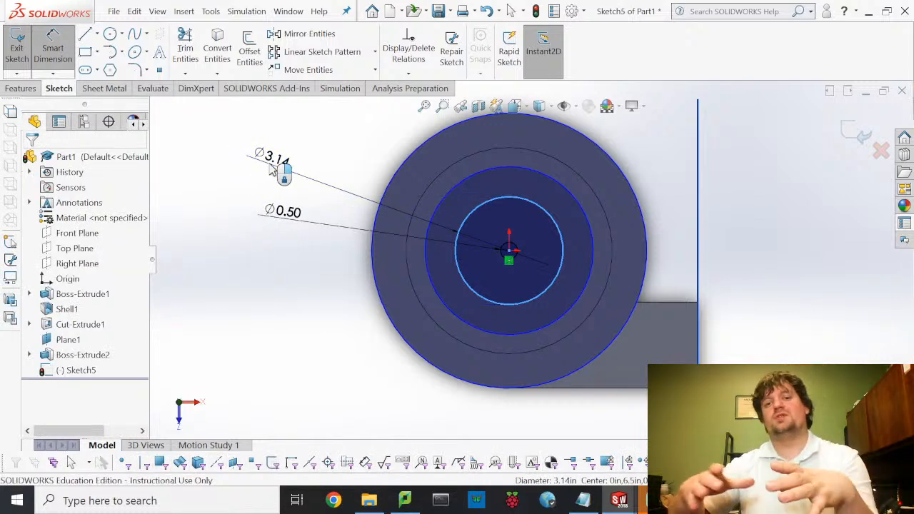
double_click(285, 156)
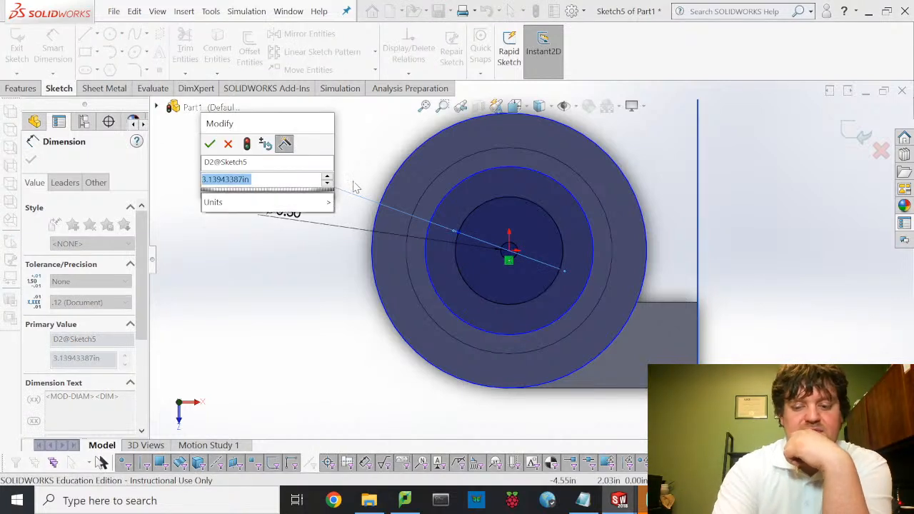
text(1)
key(Escape)
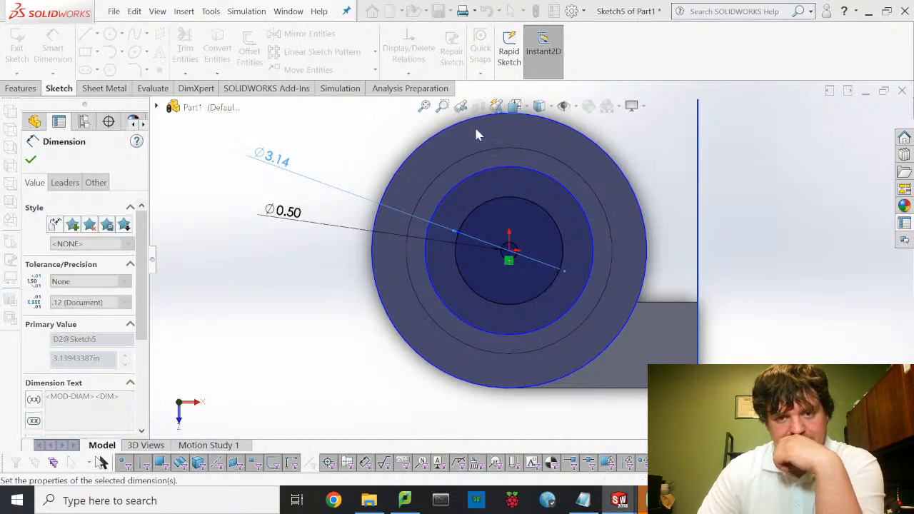
click(432, 278)
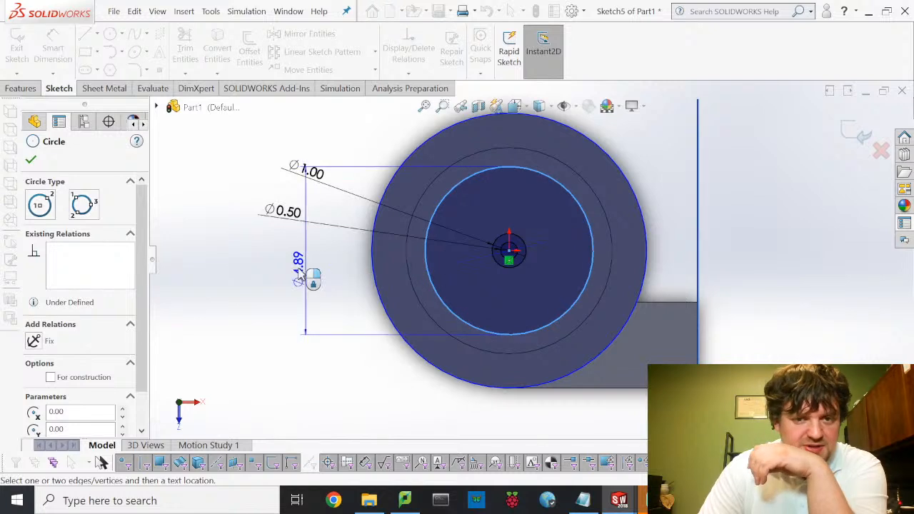
click(243, 239)
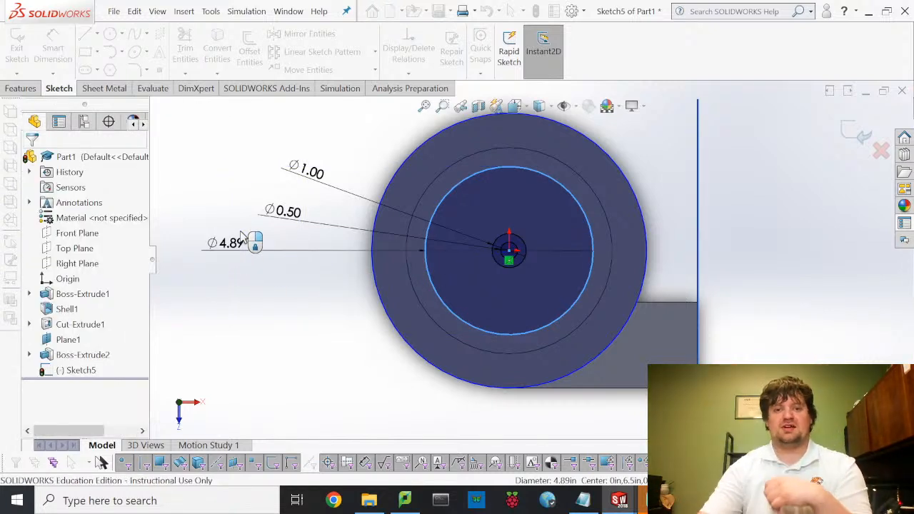
double_click(214, 241)
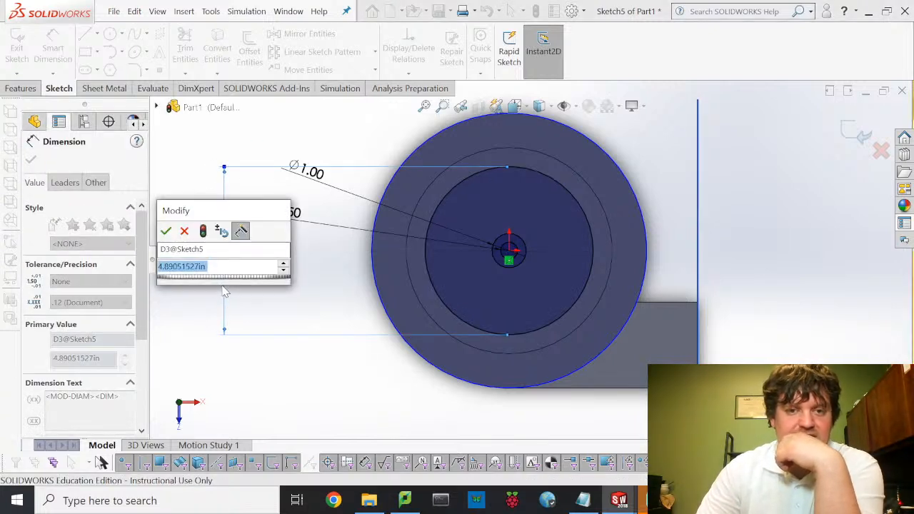
text(3)
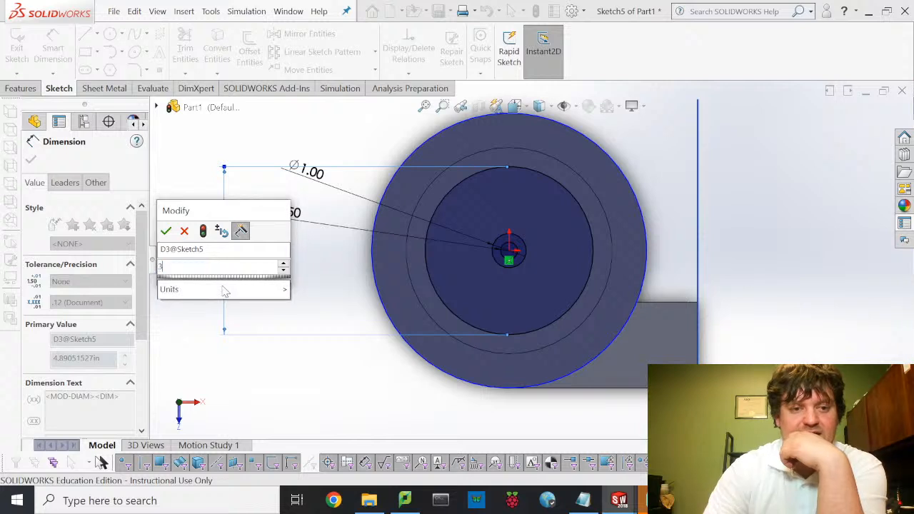
key(Escape)
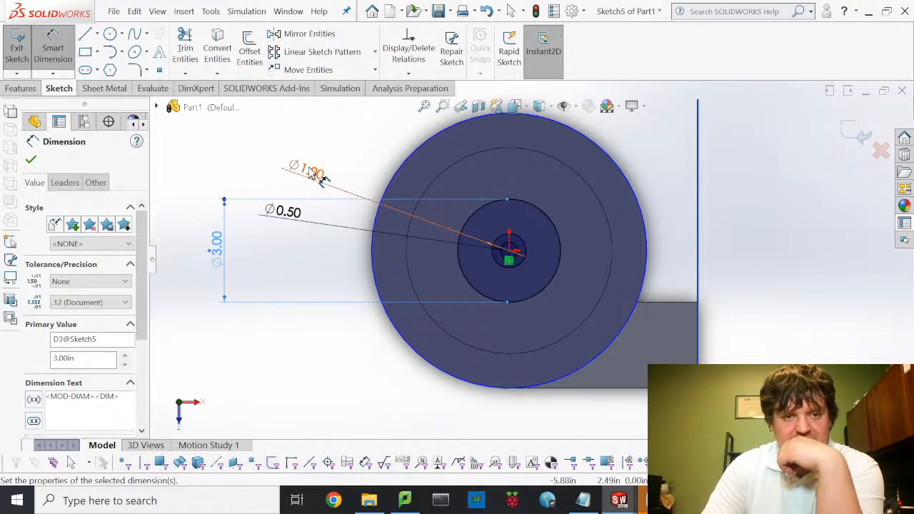
- Change the middle and outer circle diameters to 2.00 and 4.00 in
key(Escape)
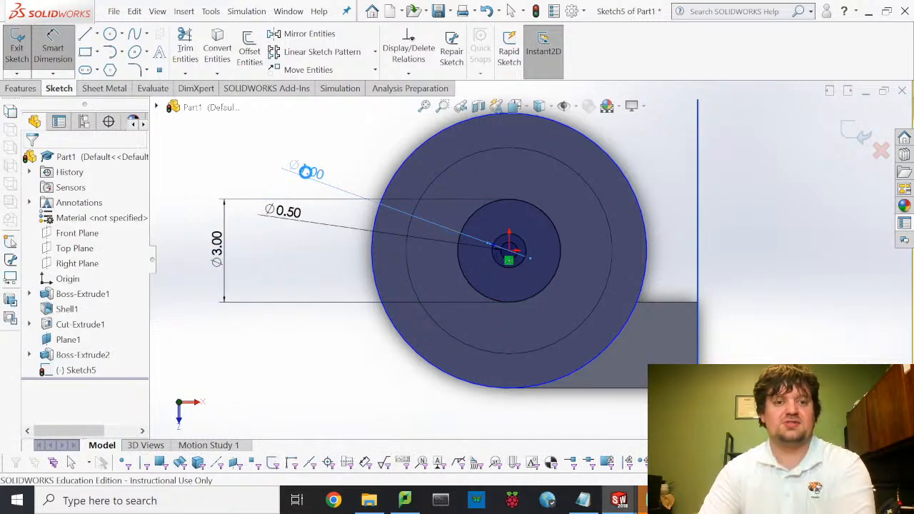
double_click(307, 171)
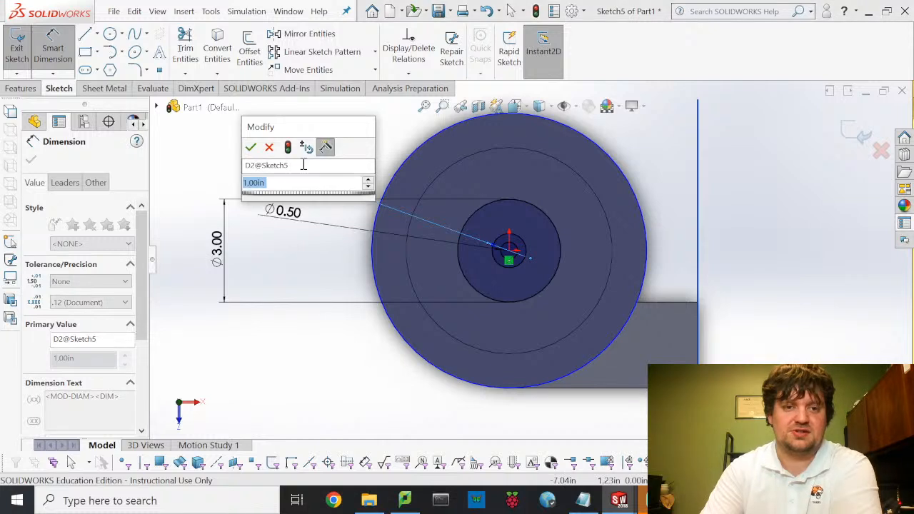
text(2)
key(Return)
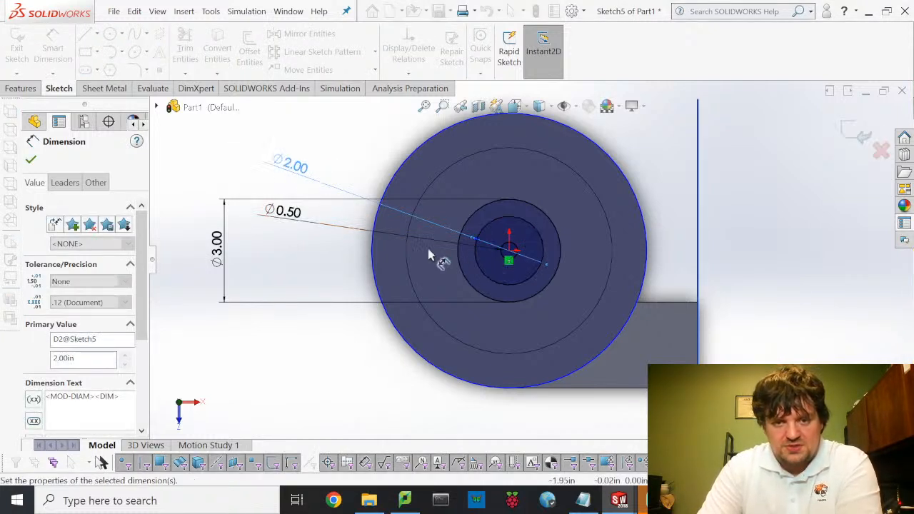
click(214, 235)
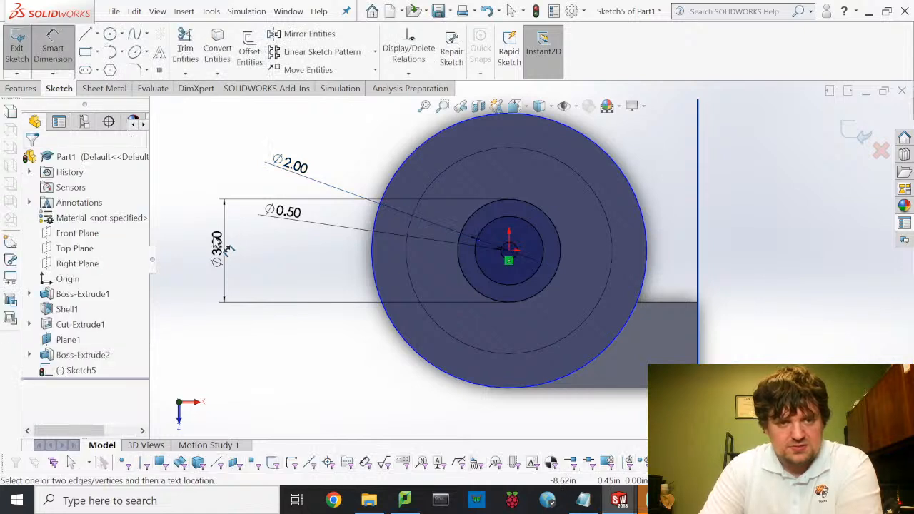
double_click(218, 242)
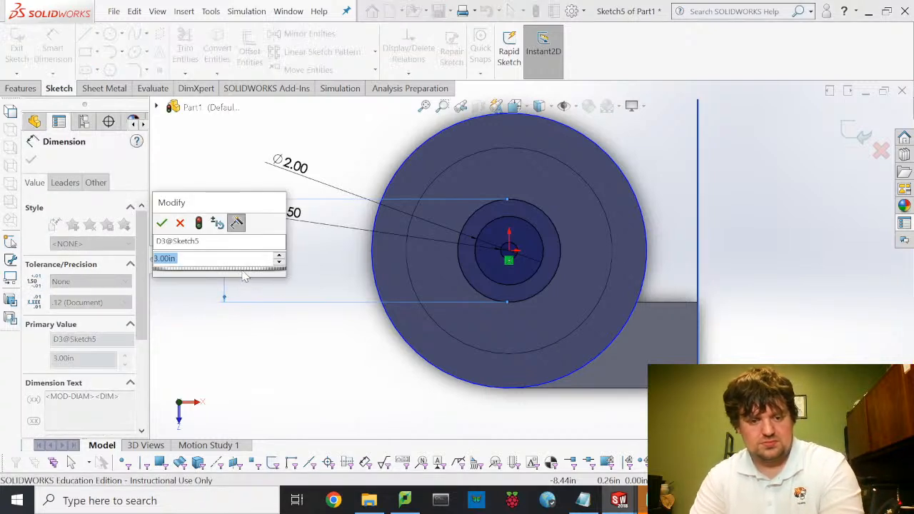
text(4)
key(Escape)
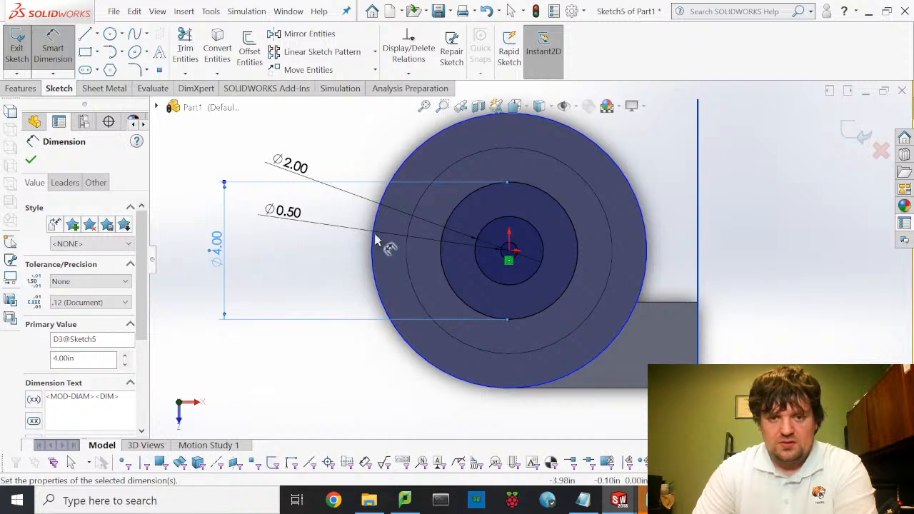
click(51, 43)
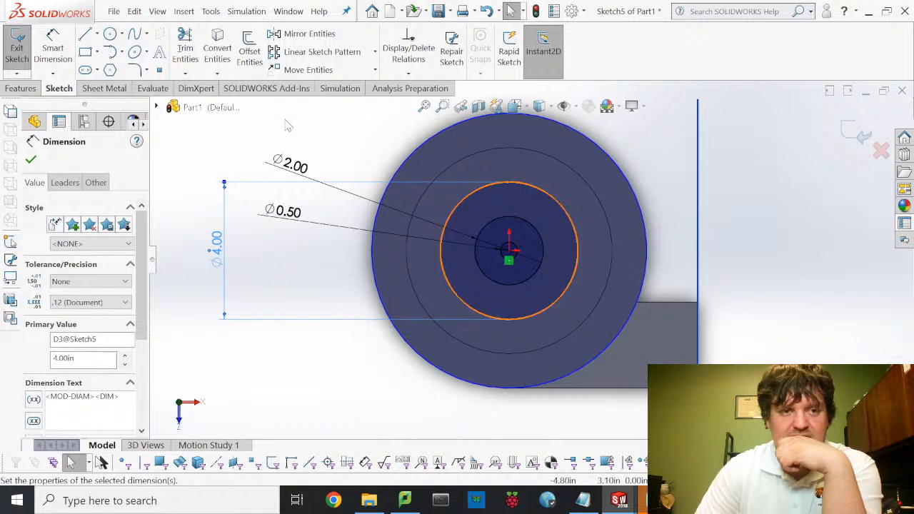
- Draw two radial lines between the circles' centre and the outer circle
click(509, 252)
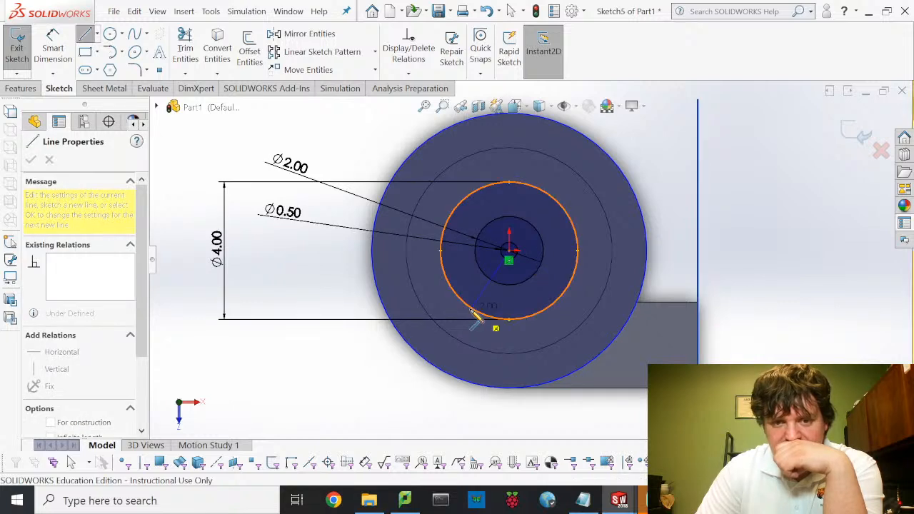
click(471, 299)
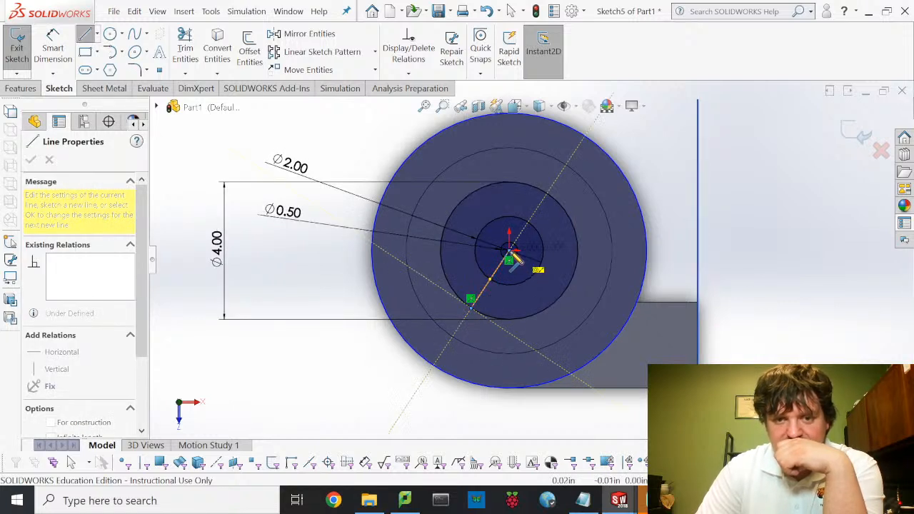
click(512, 254)
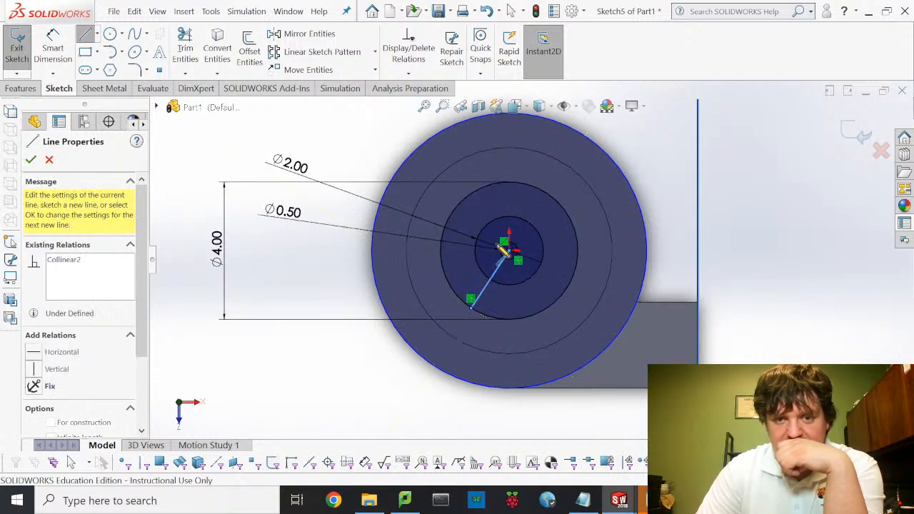
click(463, 203)
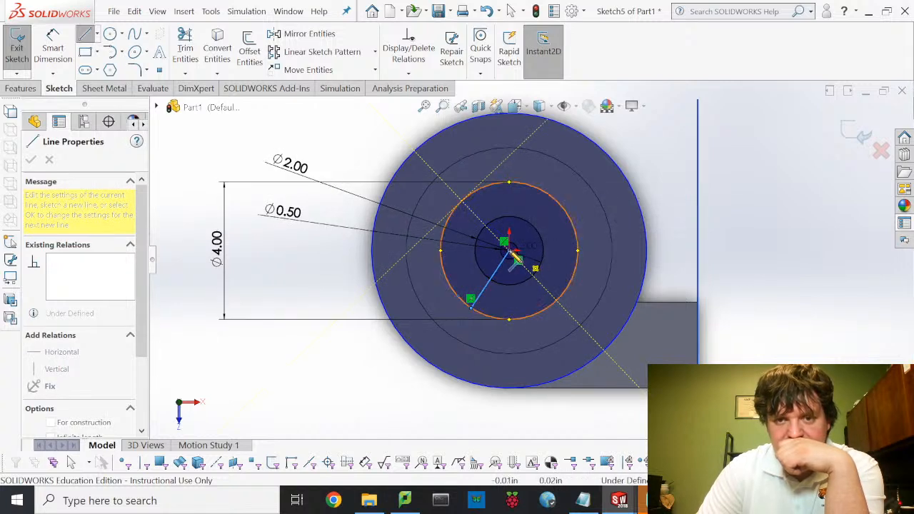
click(513, 255)
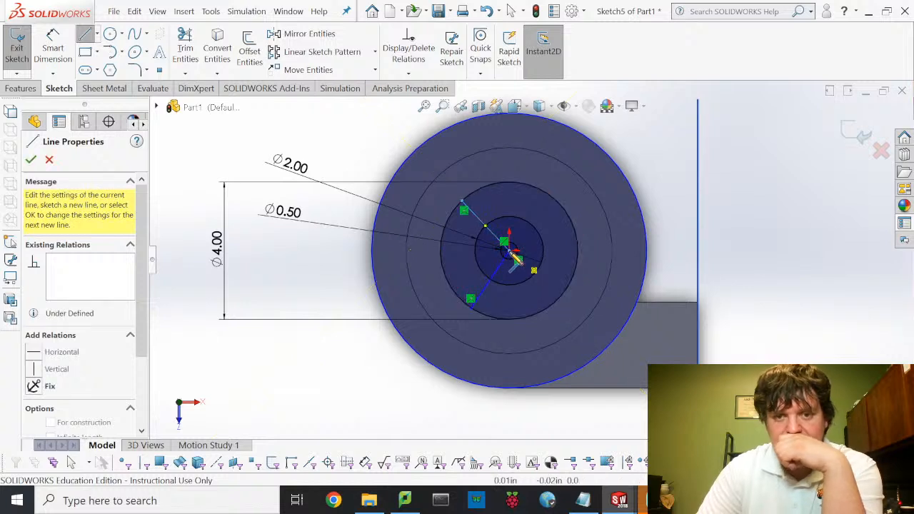
key(Escape)
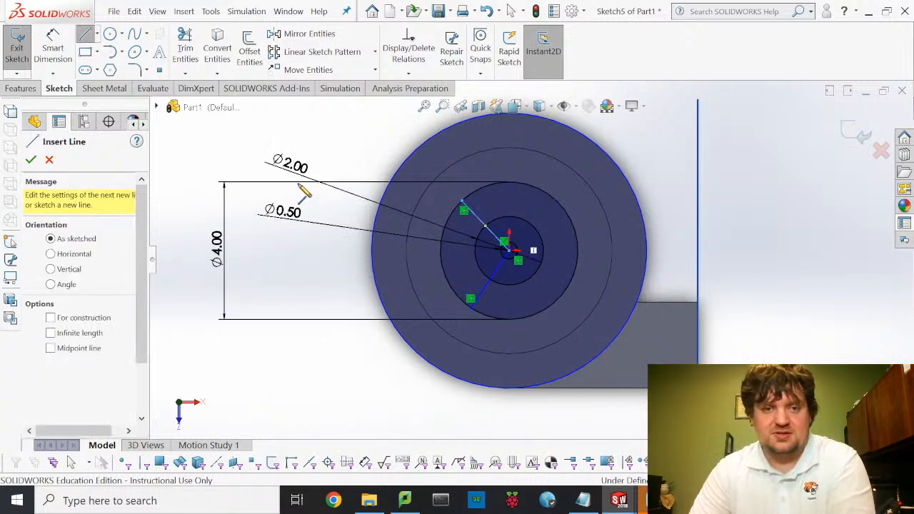
key(Escape)
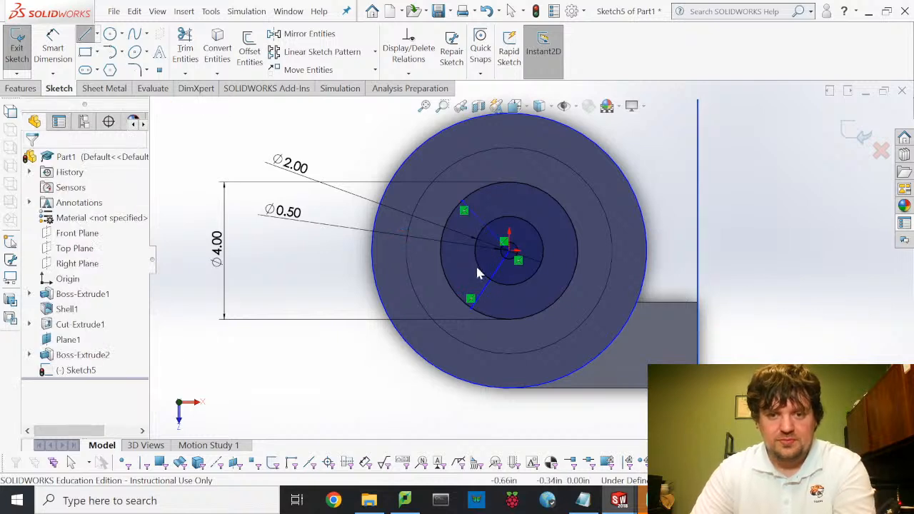
click(187, 50)
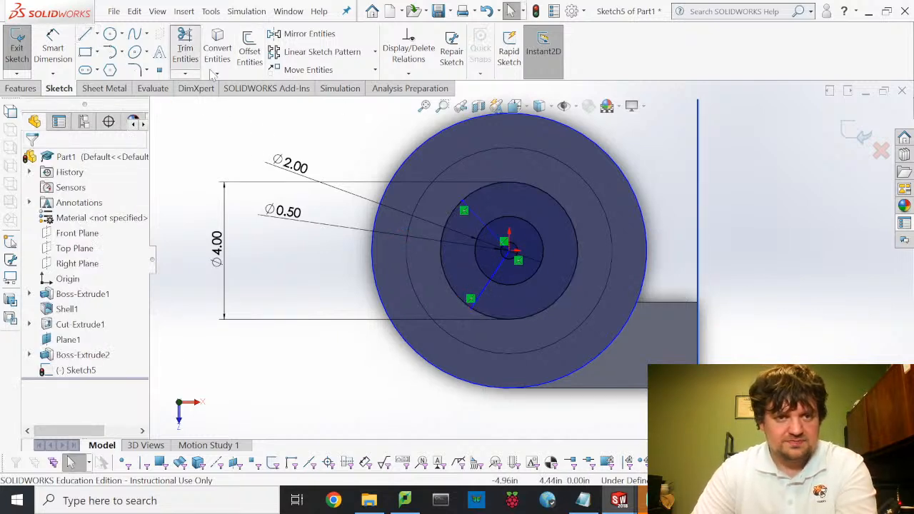
- Power-trim both radial lines to the middle circle and remove the right-hand arcs between them
click(498, 277)
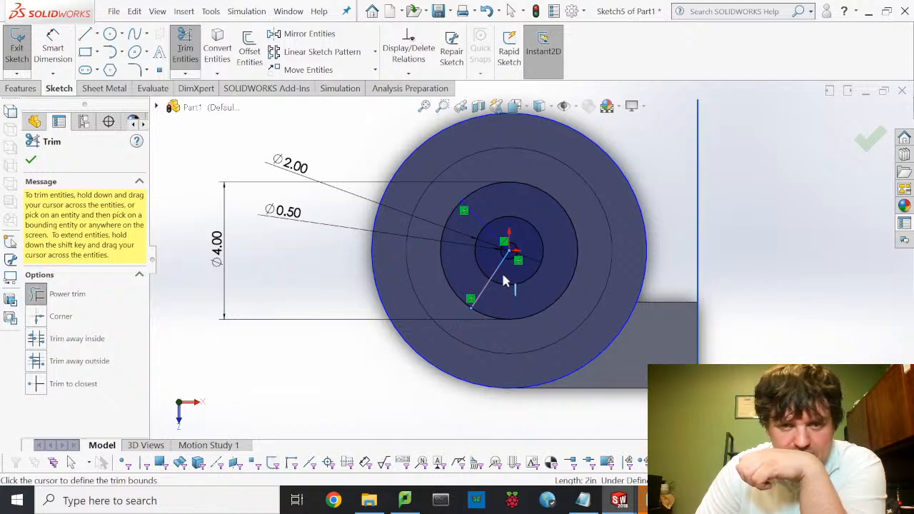
drag(505, 273, 493, 266)
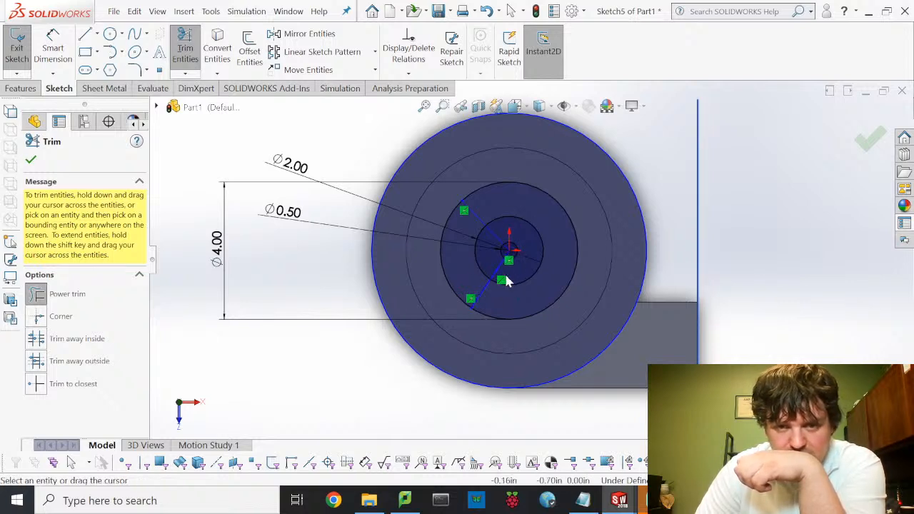
scroll(493, 261, down, 5)
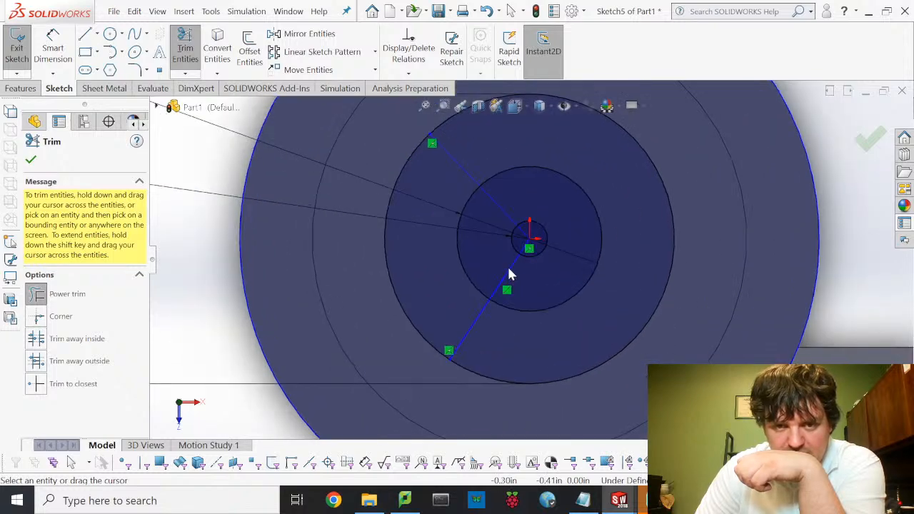
drag(528, 288, 499, 277)
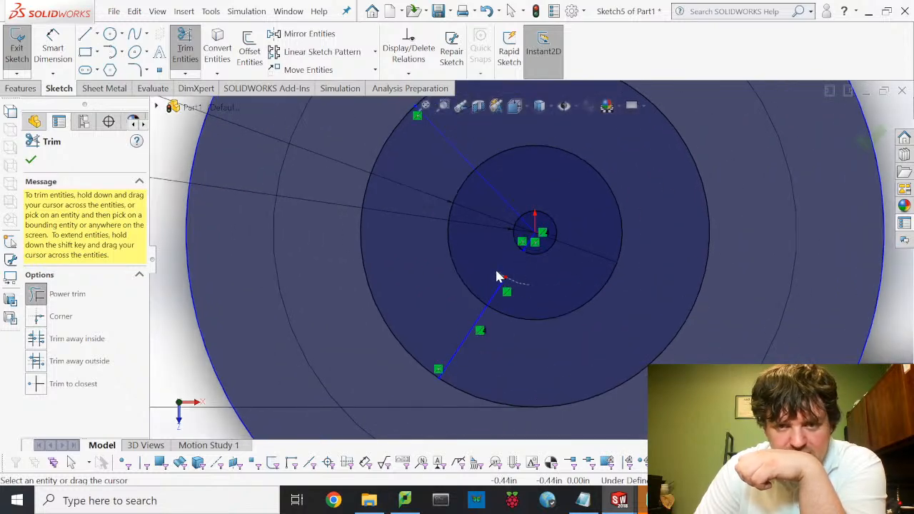
drag(513, 313, 484, 294)
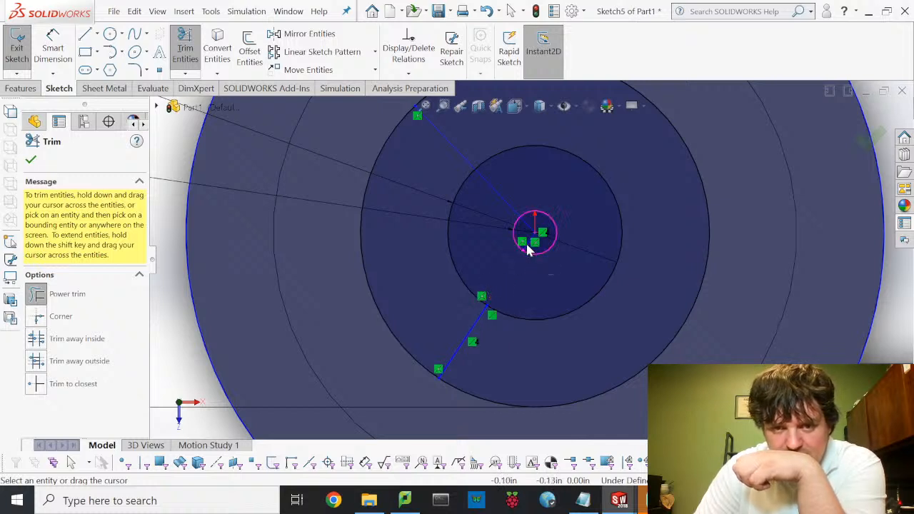
mouse_move(500, 190)
mouse_down()
mouse_move(480, 190)
mouse_move(482, 200)
mouse_up()
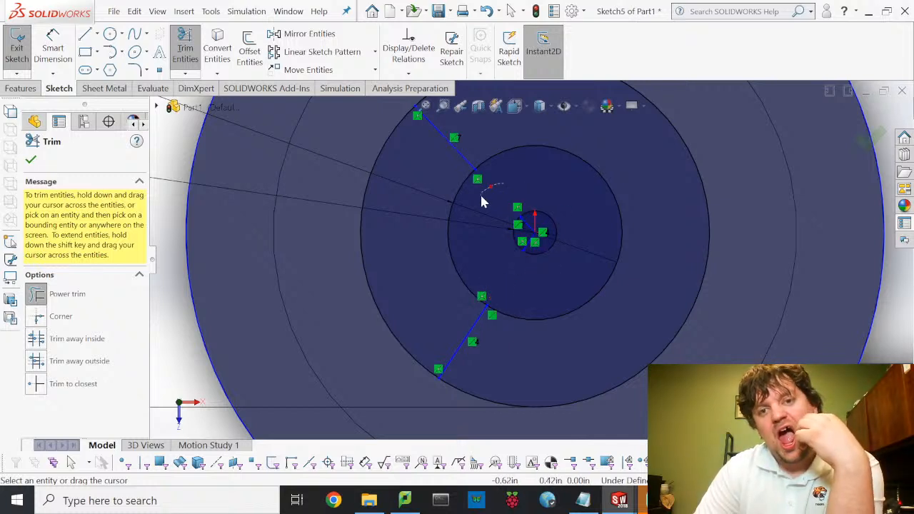
drag(531, 312, 535, 329)
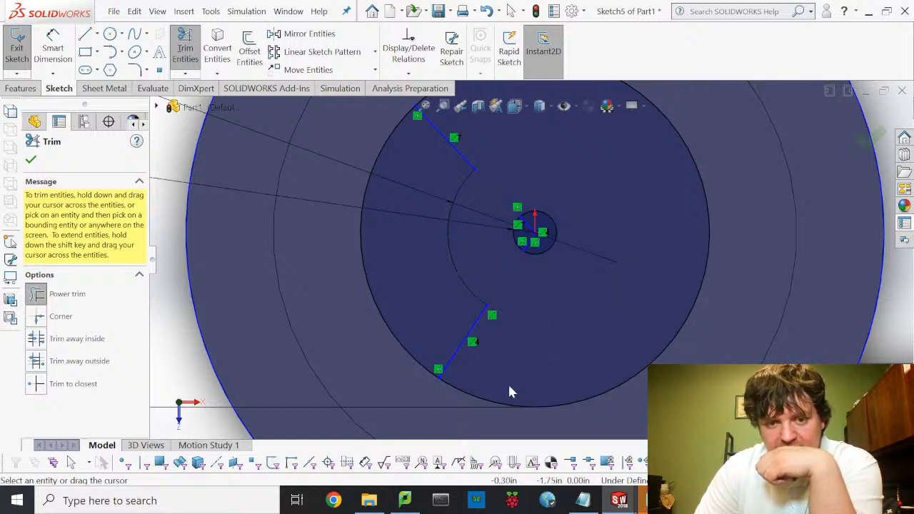
drag(505, 388, 485, 416)
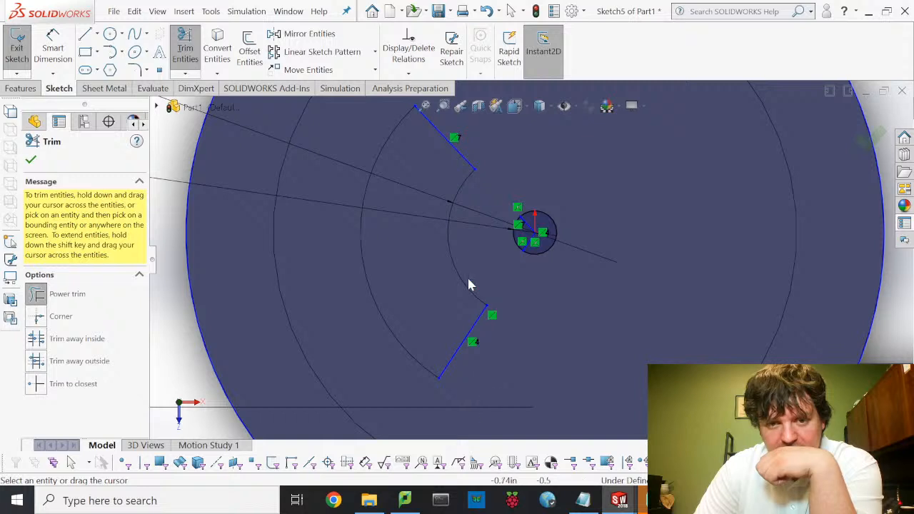
- Delete the two short leftover segments inside the small circle
key(Escape)
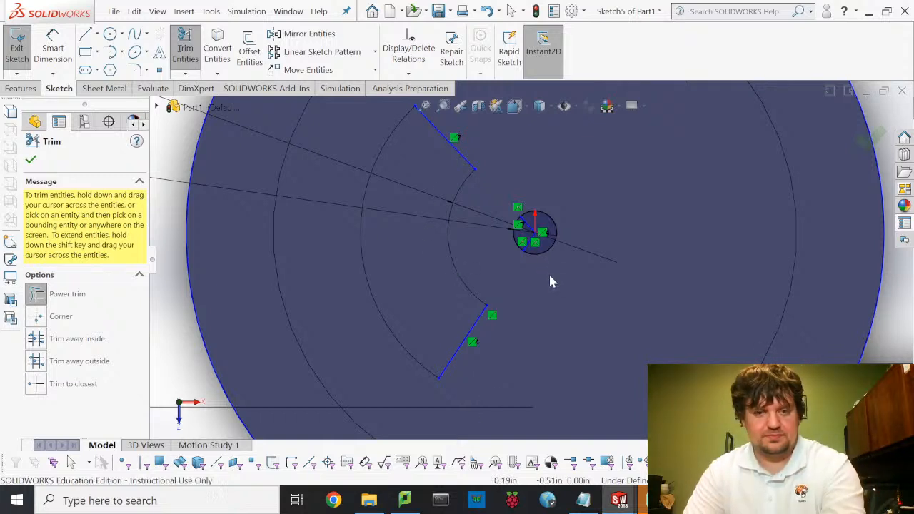
click(528, 239)
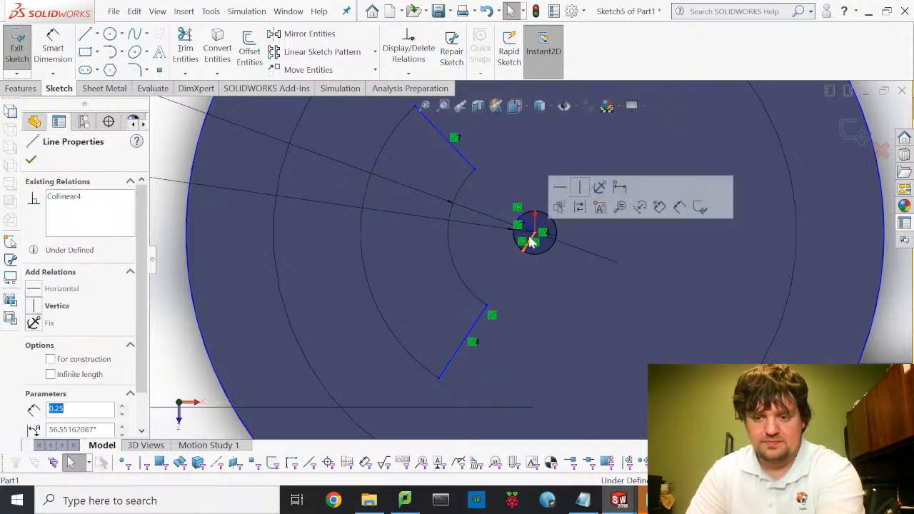
key(Delete)
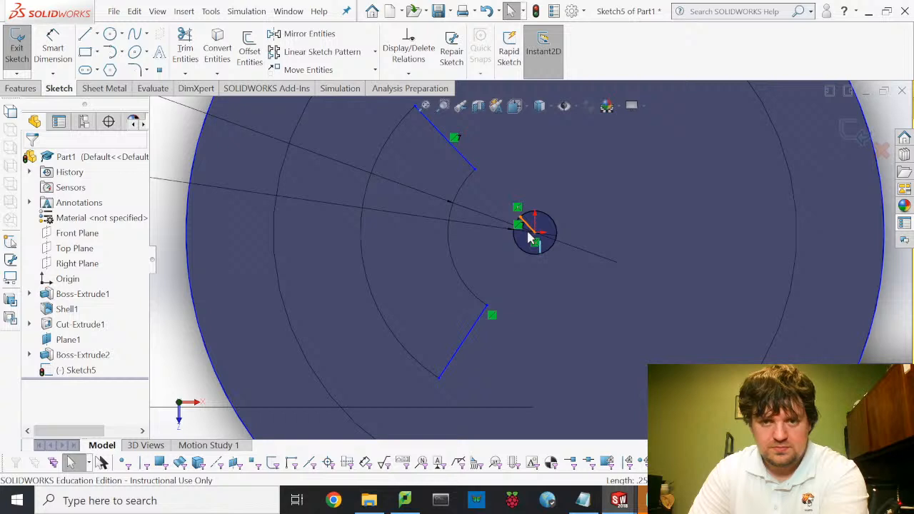
click(528, 239)
key(Delete)
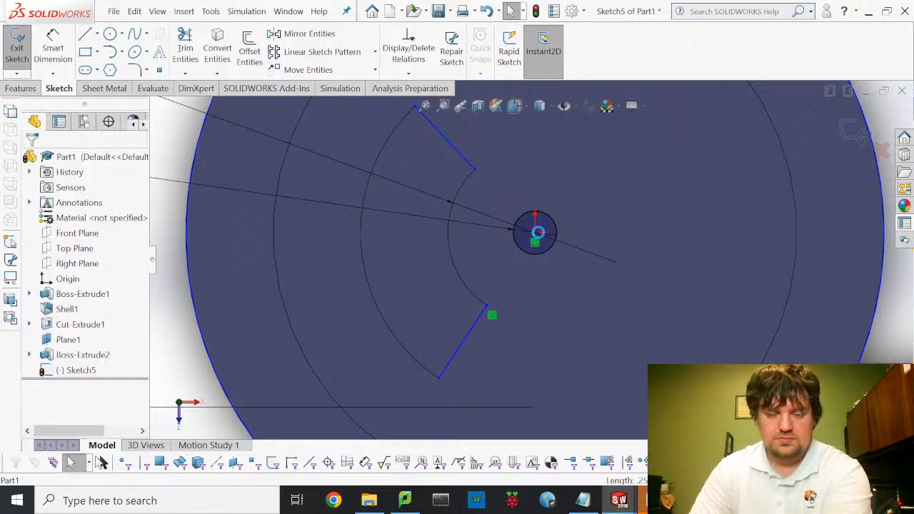
- Dimension the angle between the two radial lines as 135°
click(52, 47)
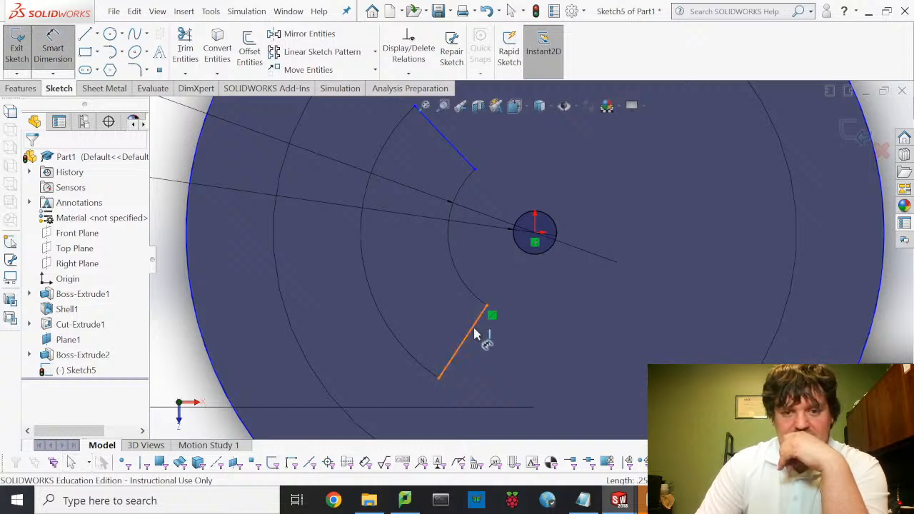
click(475, 336)
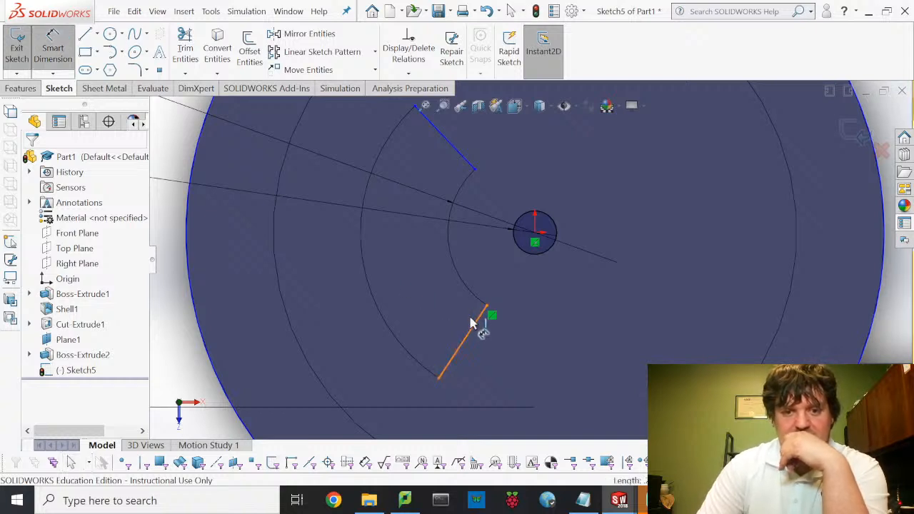
click(453, 150)
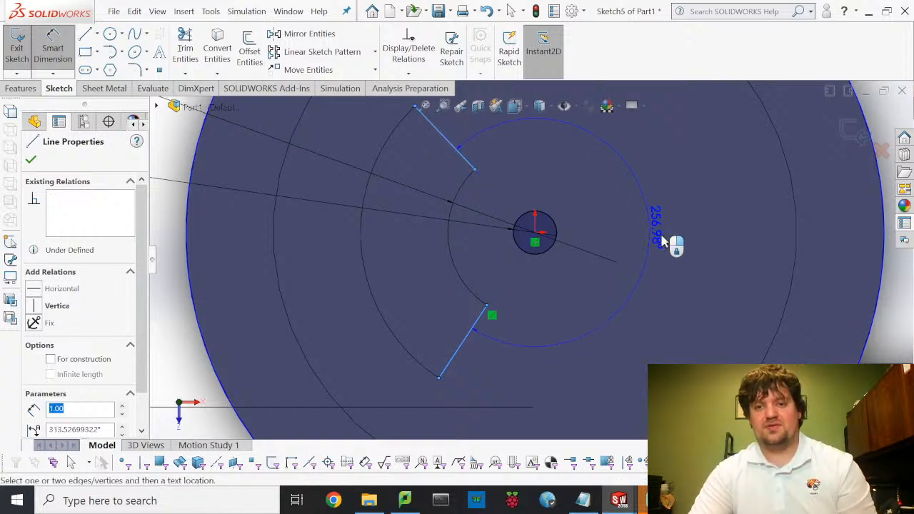
click(685, 258)
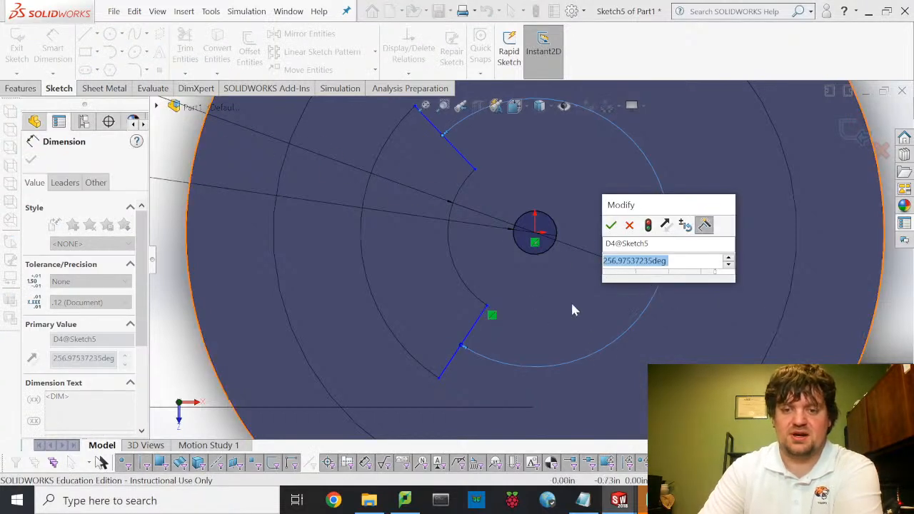
click(631, 224)
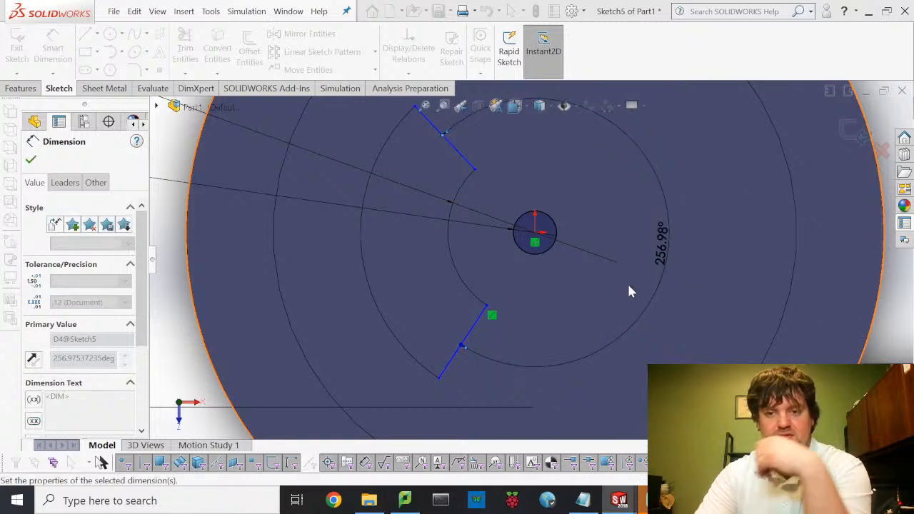
click(665, 246)
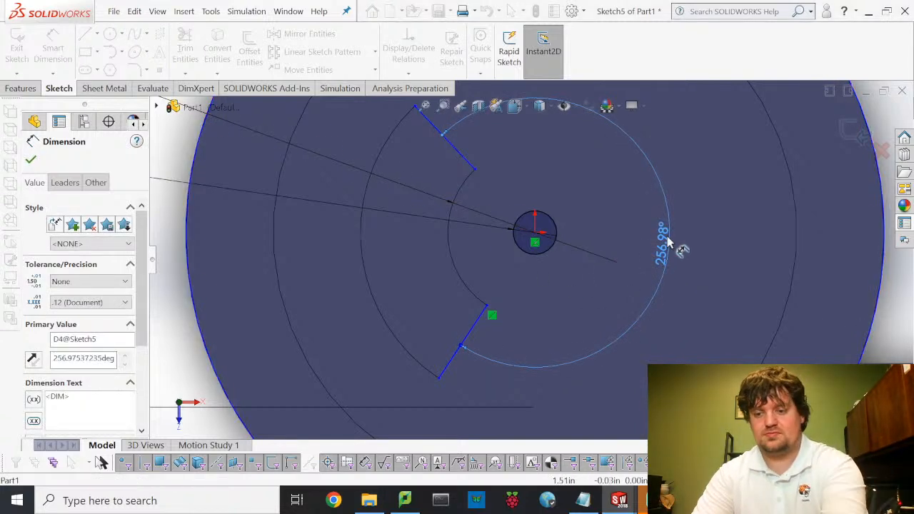
key(Delete)
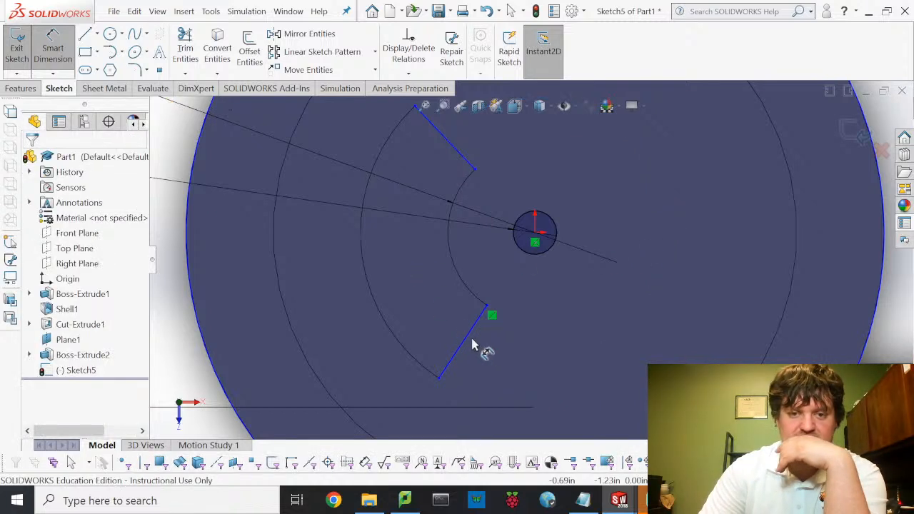
click(465, 156)
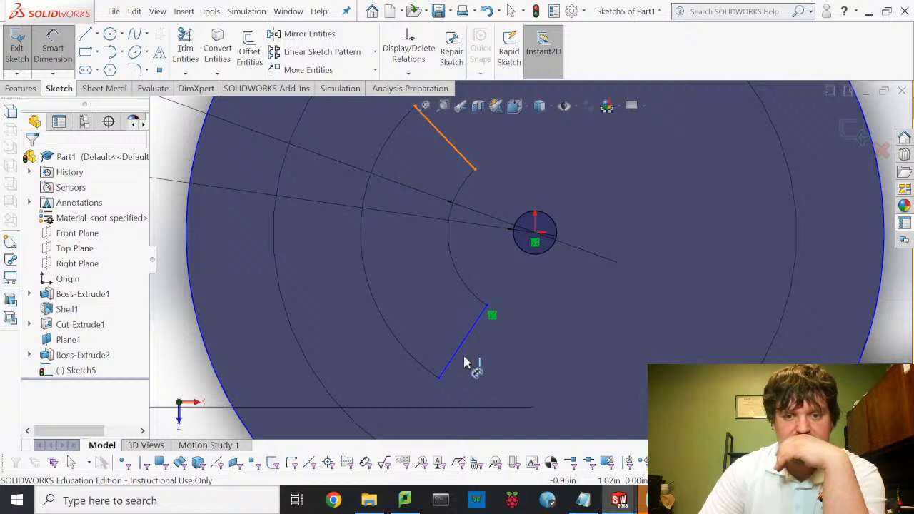
click(461, 359)
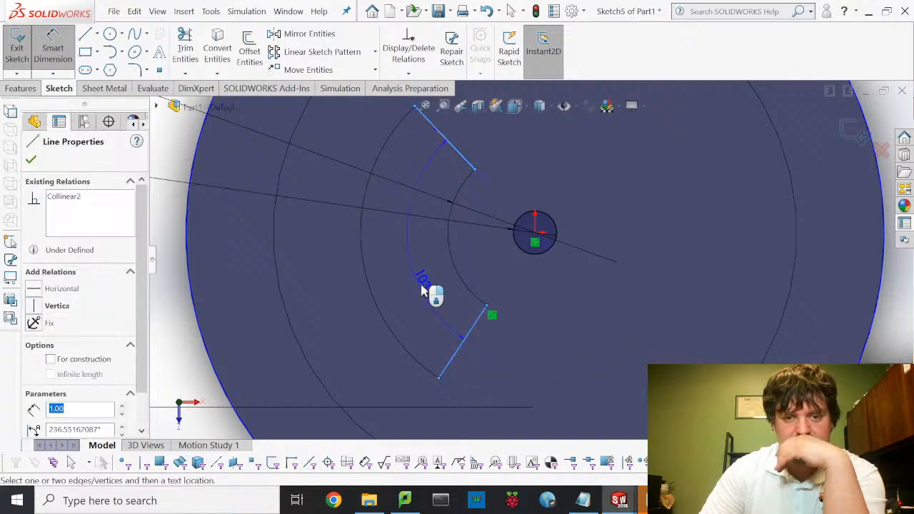
click(426, 293)
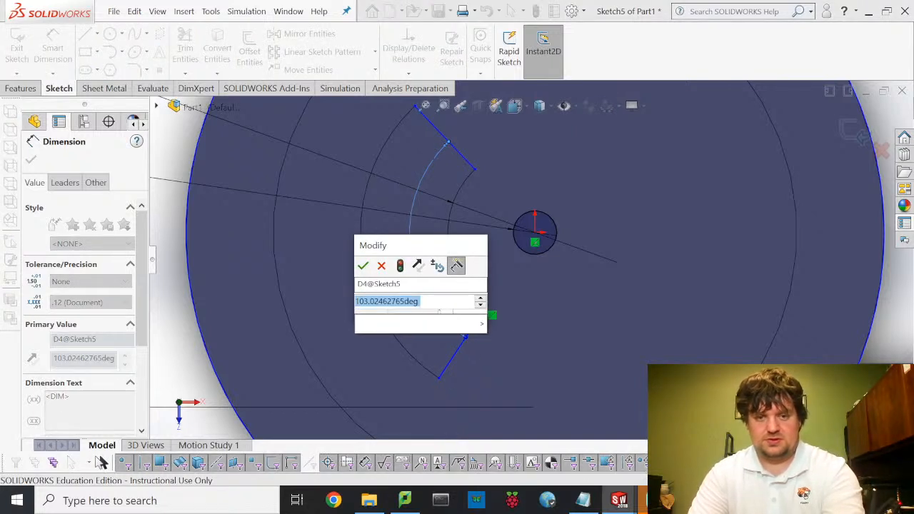
text(135)
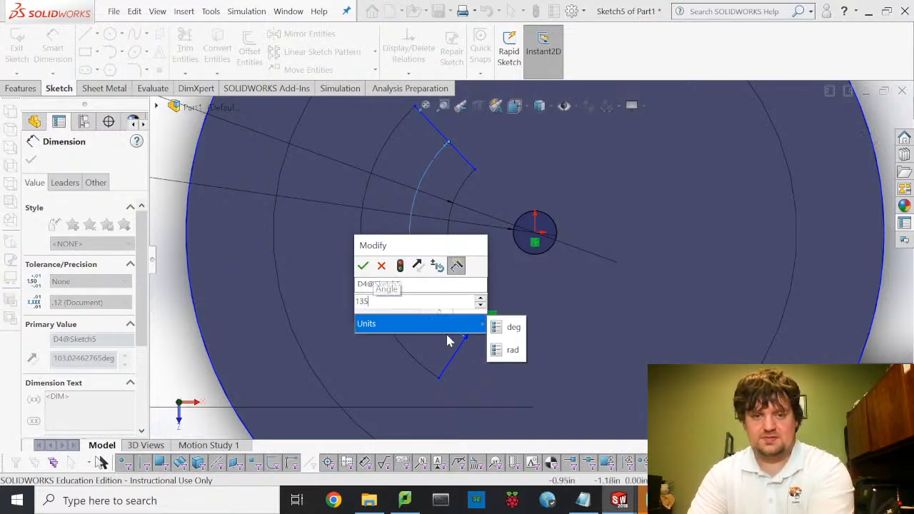
key(Return)
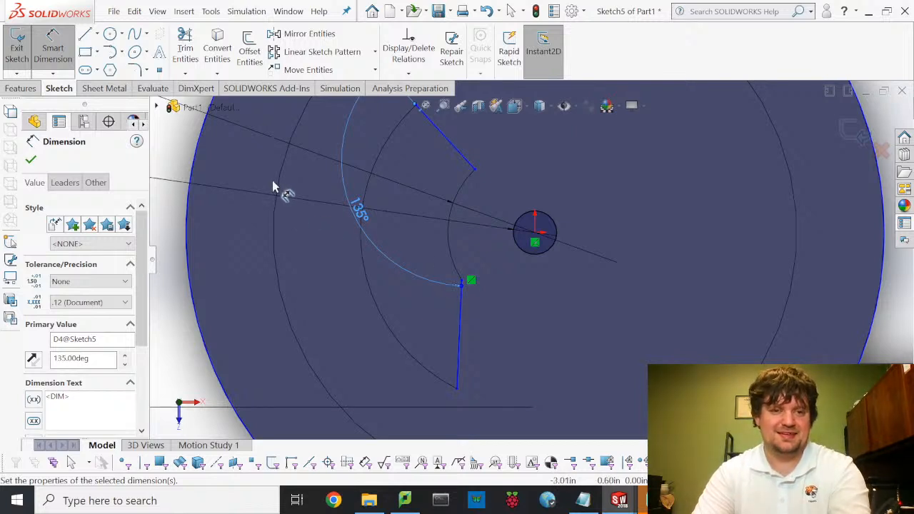
key(Escape)
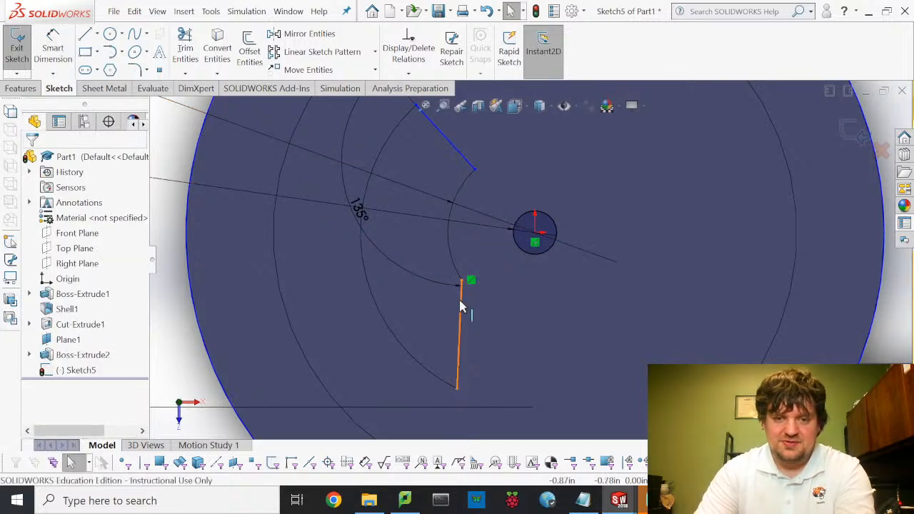
- Make both radial lines coincident with the circles' centre point
click(470, 301)
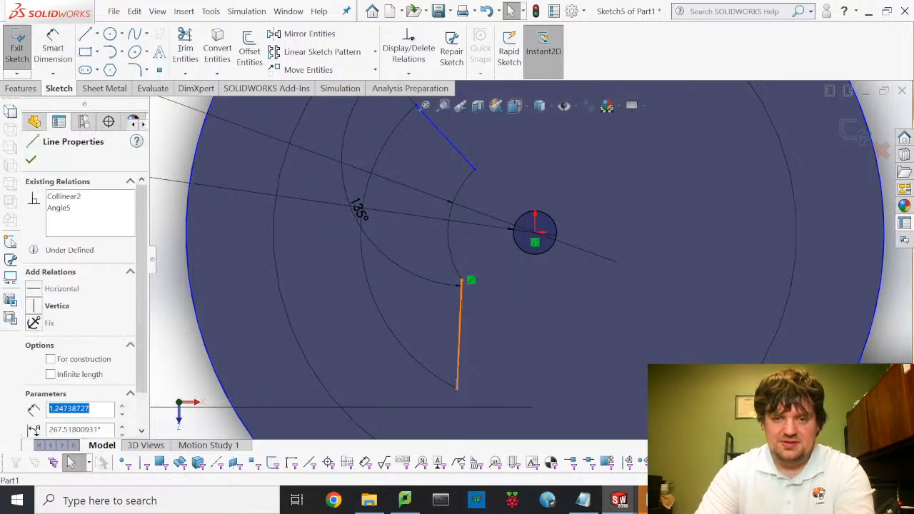
ctrl+click(535, 233)
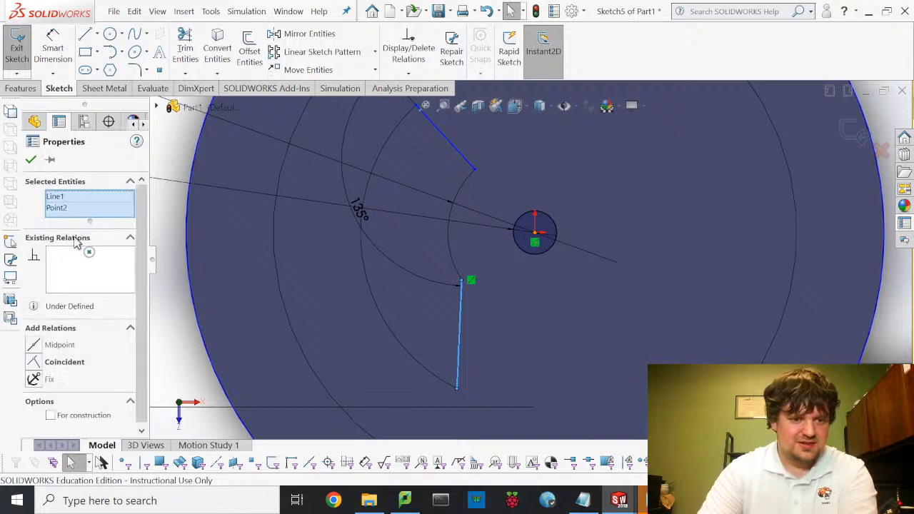
click(34, 363)
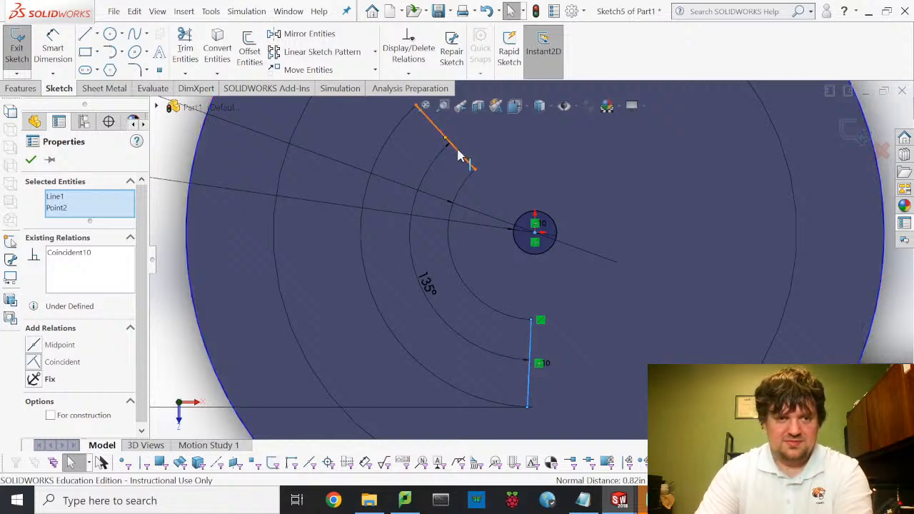
key(Escape)
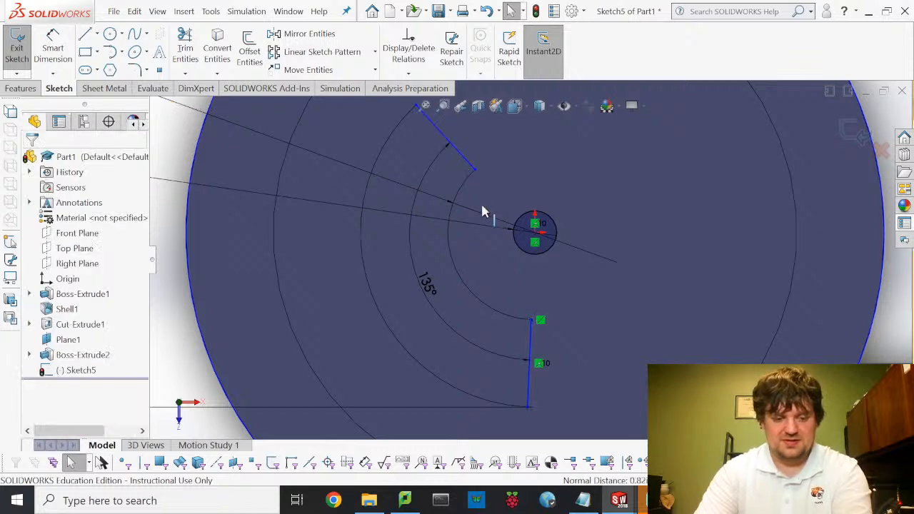
drag(510, 227, 534, 235)
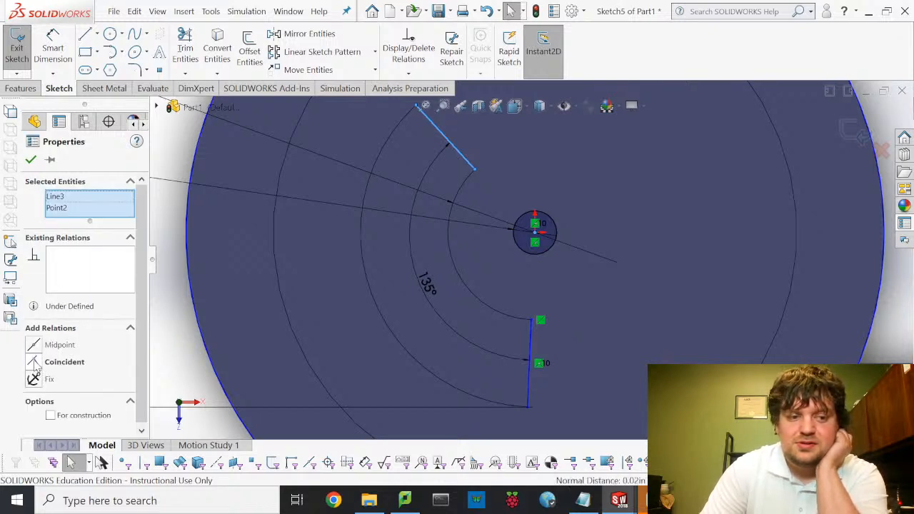
click(35, 365)
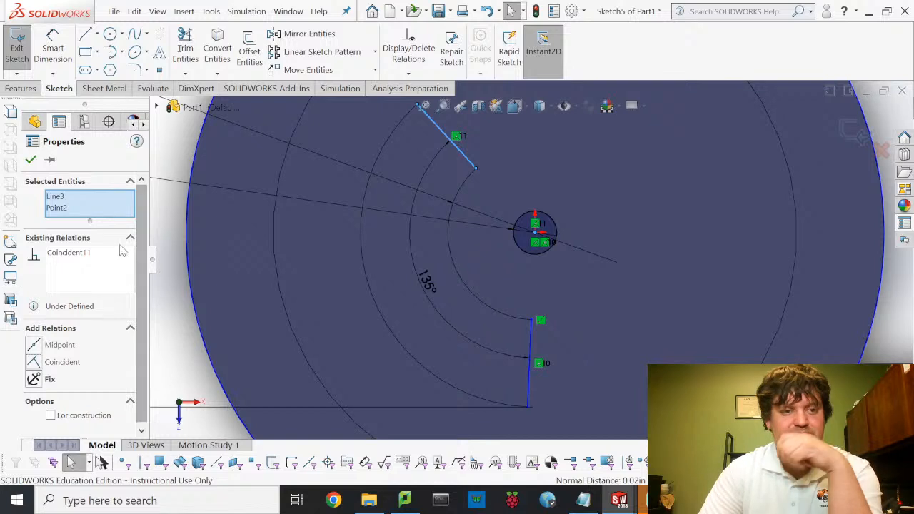
click(30, 159)
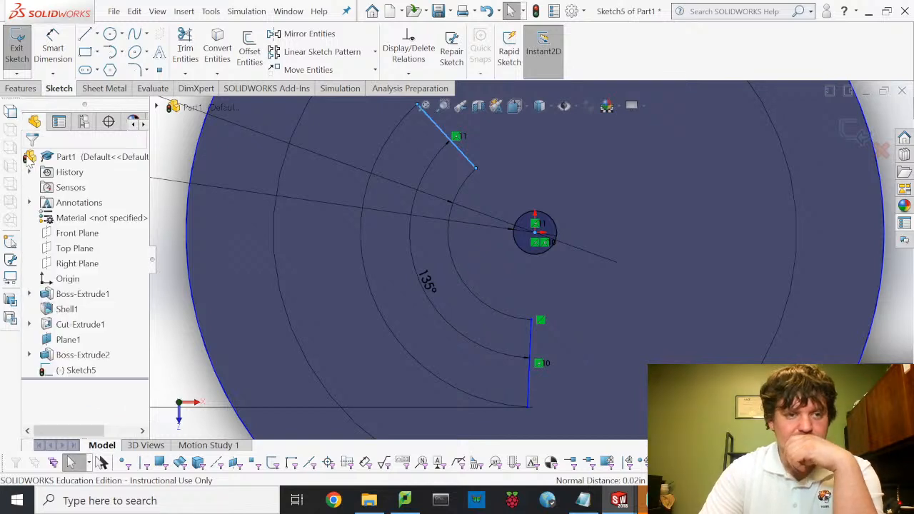
- Make the arc midpoint horizontal with the centre point, then exit the sketch
click(466, 275)
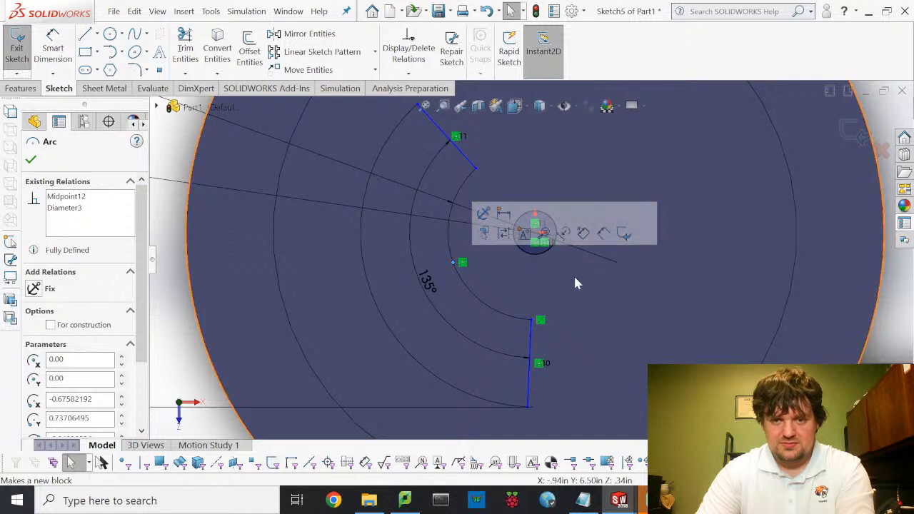
click(532, 320)
ctrl+click(411, 236)
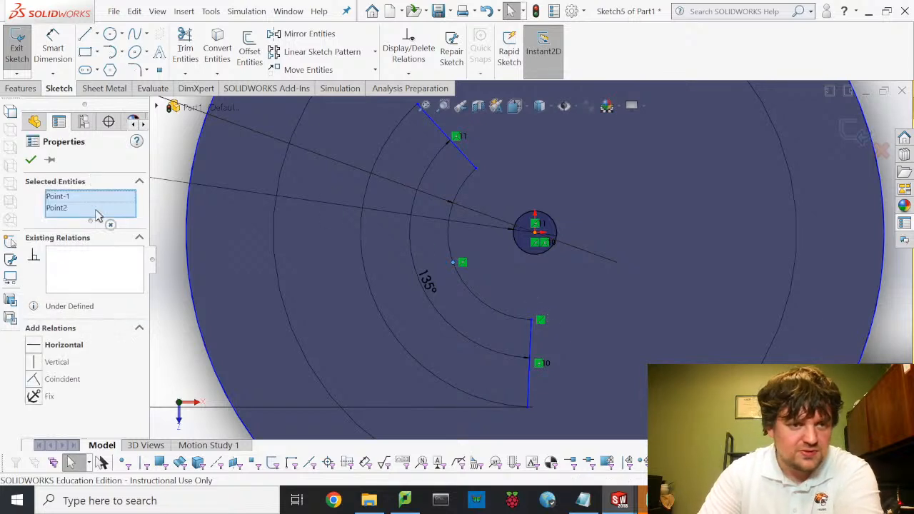
click(36, 346)
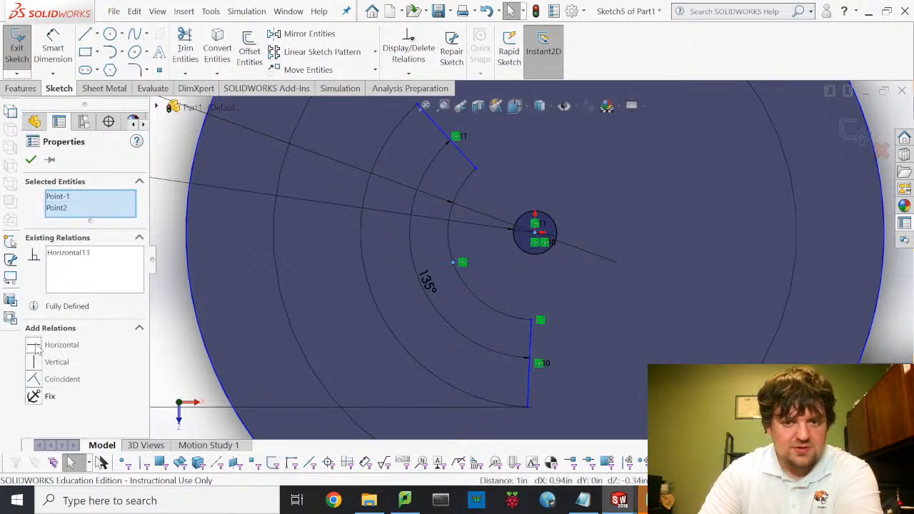
click(31, 160)
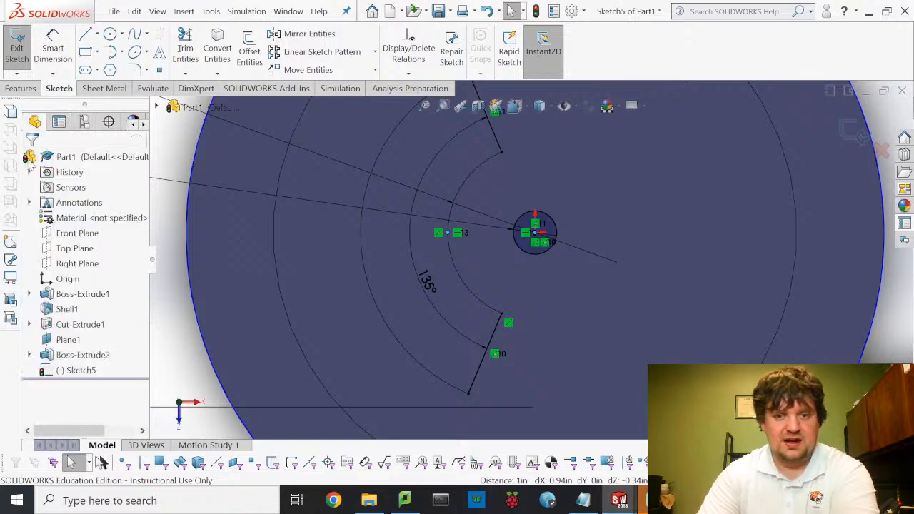
click(20, 44)
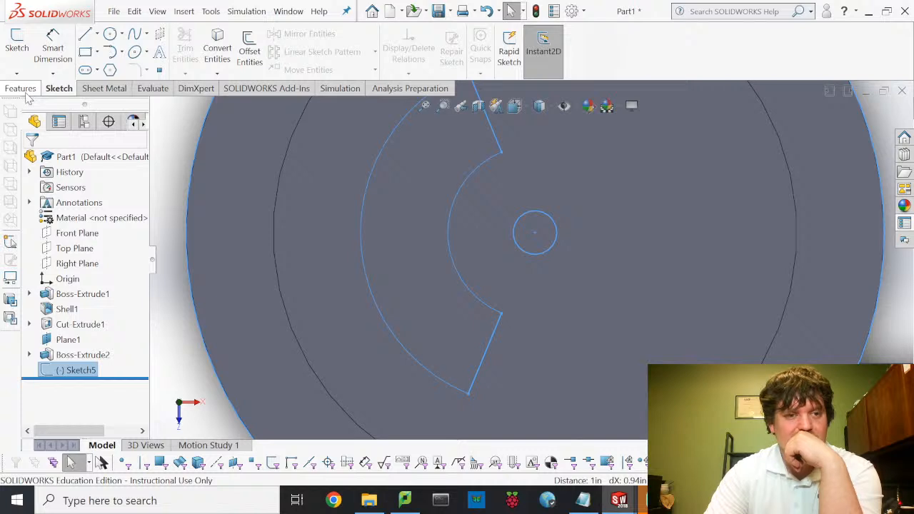
- Extrude the ring-sector region of Sketch5 1 in, direction reversed, as Boss-Extrude3
click(22, 89)
click(25, 52)
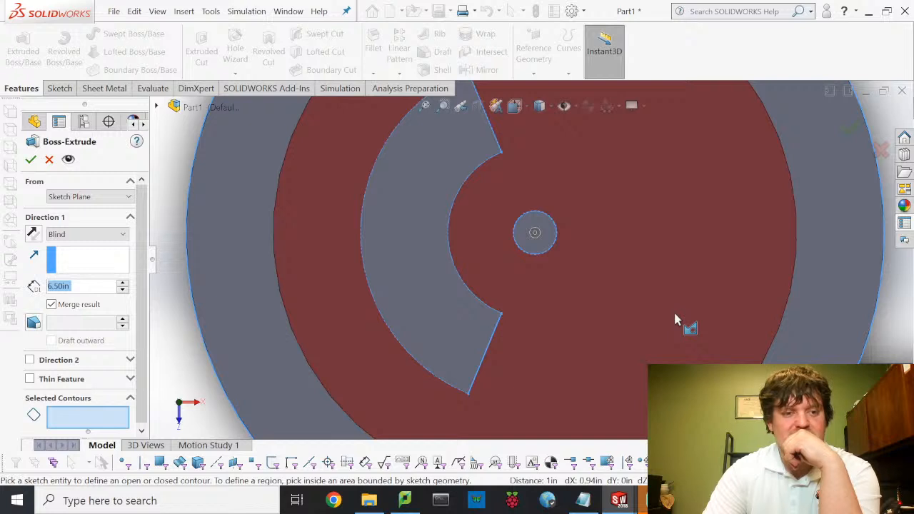
click(675, 315)
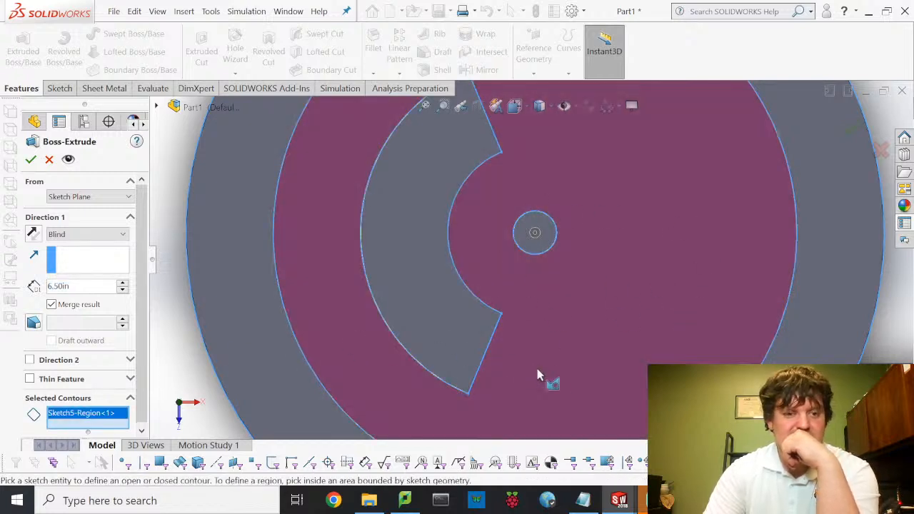
scroll(537, 370, up, 5)
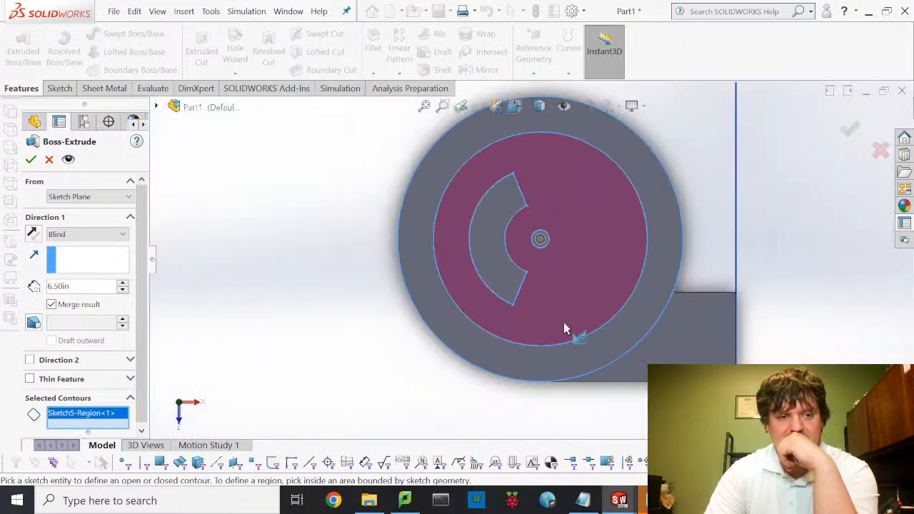
middle_drag(564, 330, 374, 207)
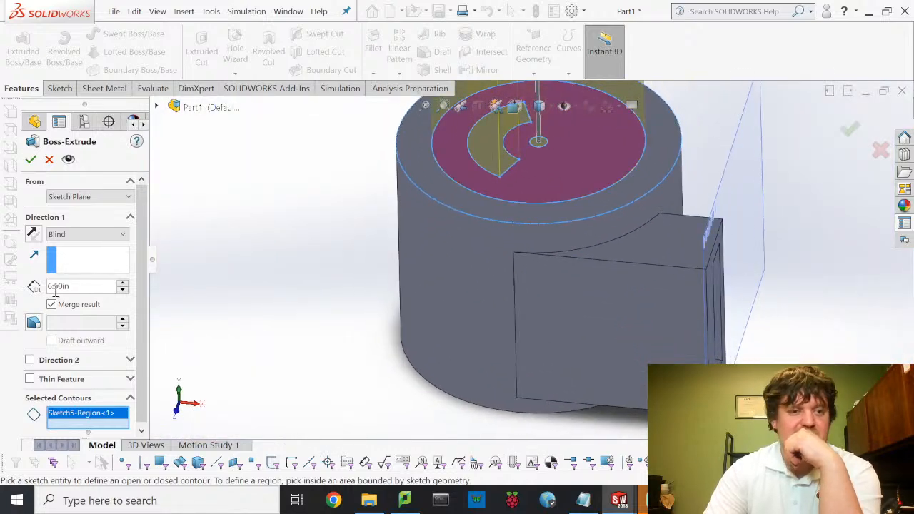
click(32, 234)
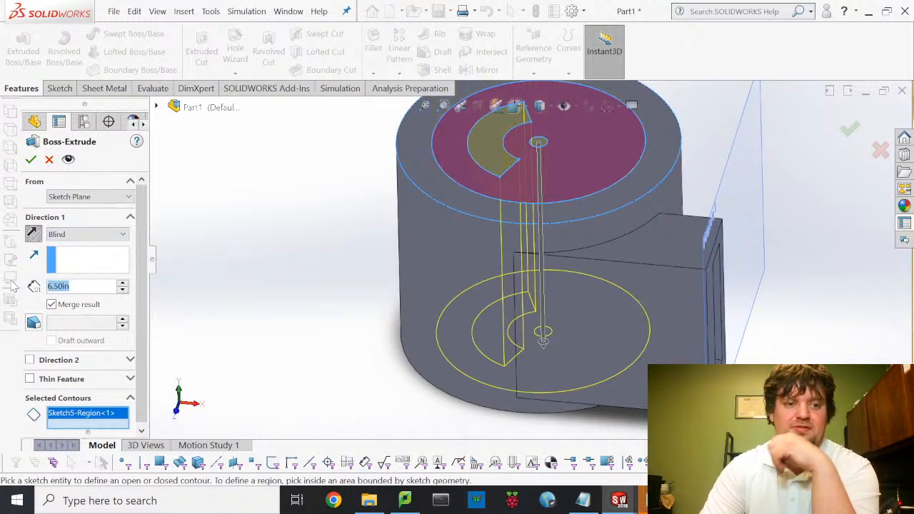
text(1)
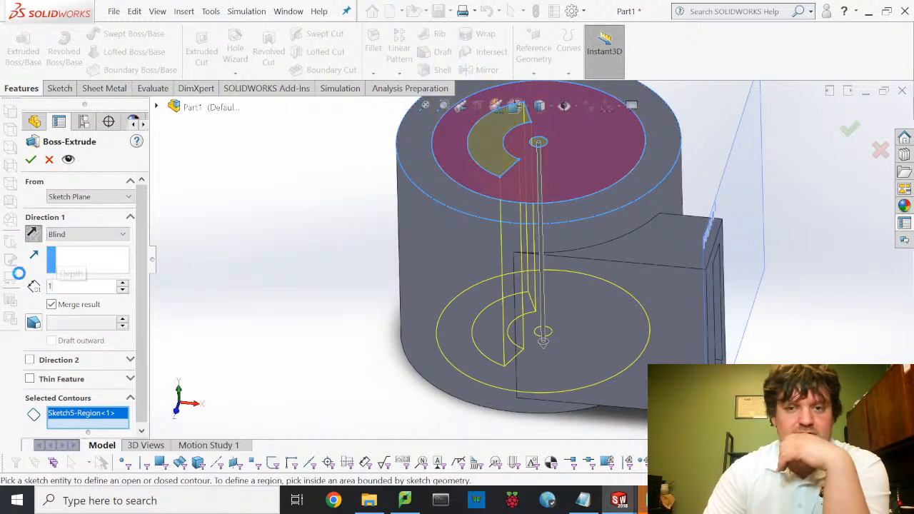
key(Return)
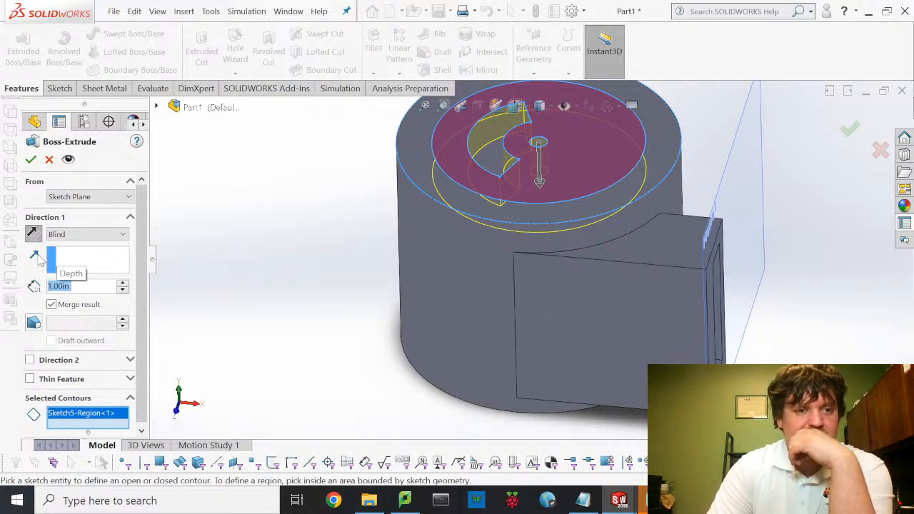
click(31, 160)
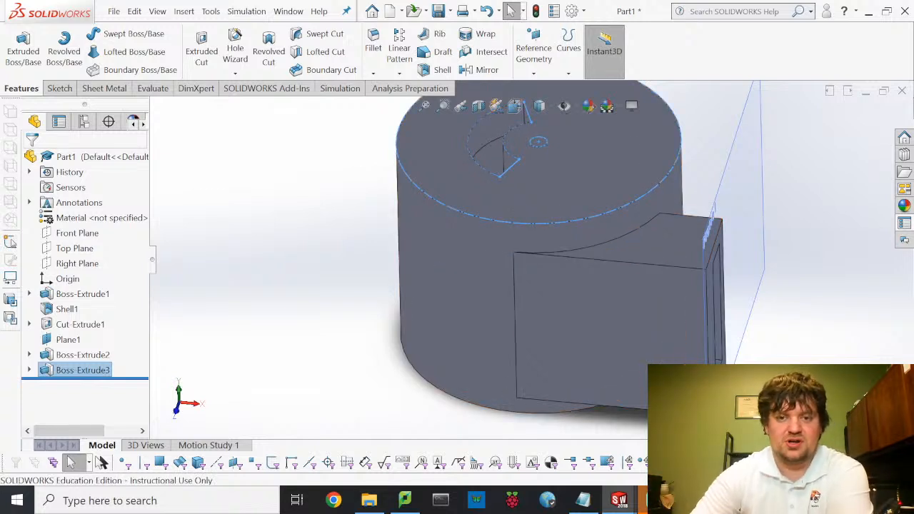
- Save the part as FanMount in EGR 210 > Vacuum > VC1-4-1-2022
click(115, 11)
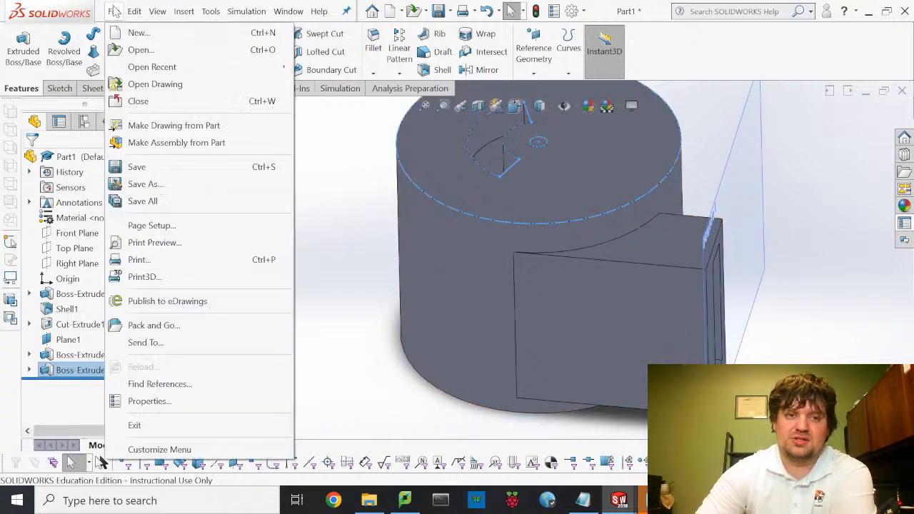
click(136, 167)
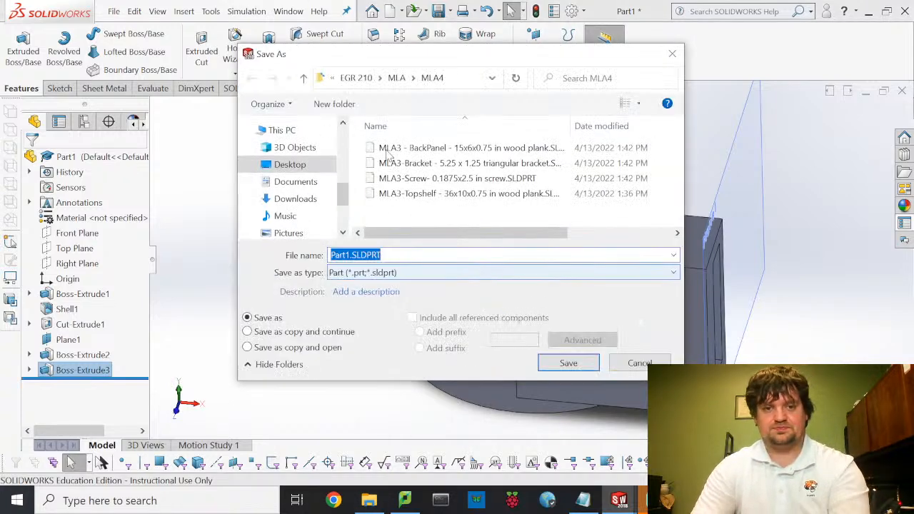
click(360, 80)
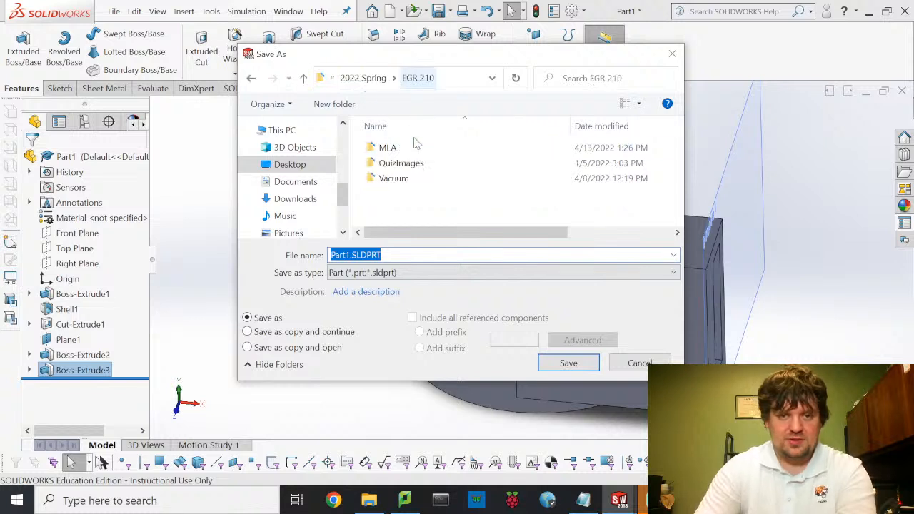
double_click(403, 178)
click(411, 148)
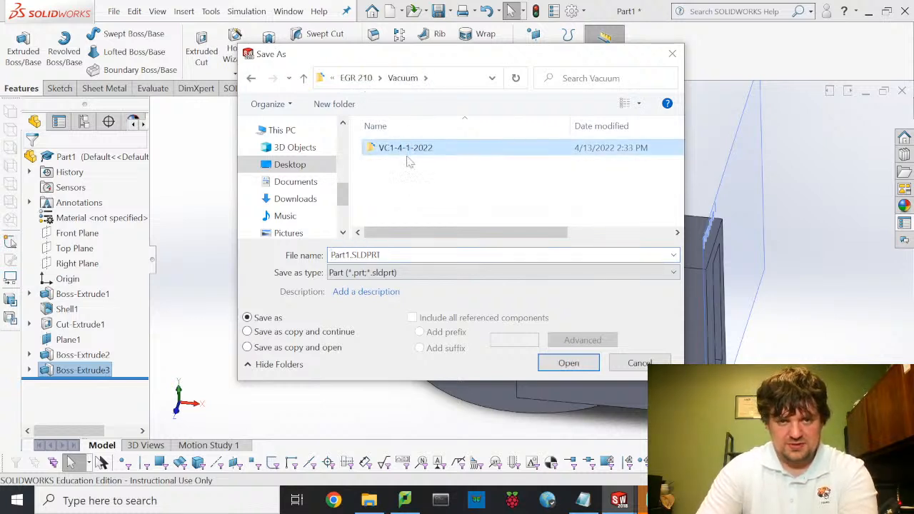
double_click(407, 149)
double_click(412, 255)
text(Fa)
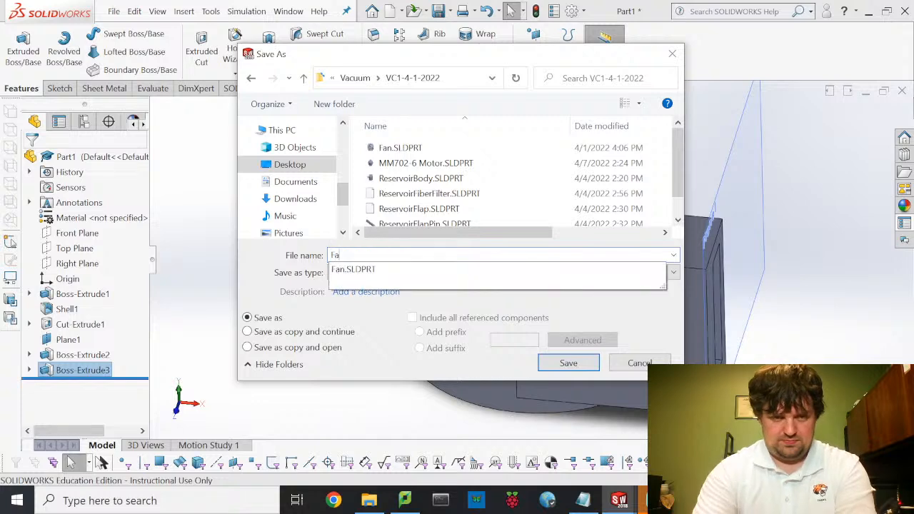
text(nMount)
key(Return)
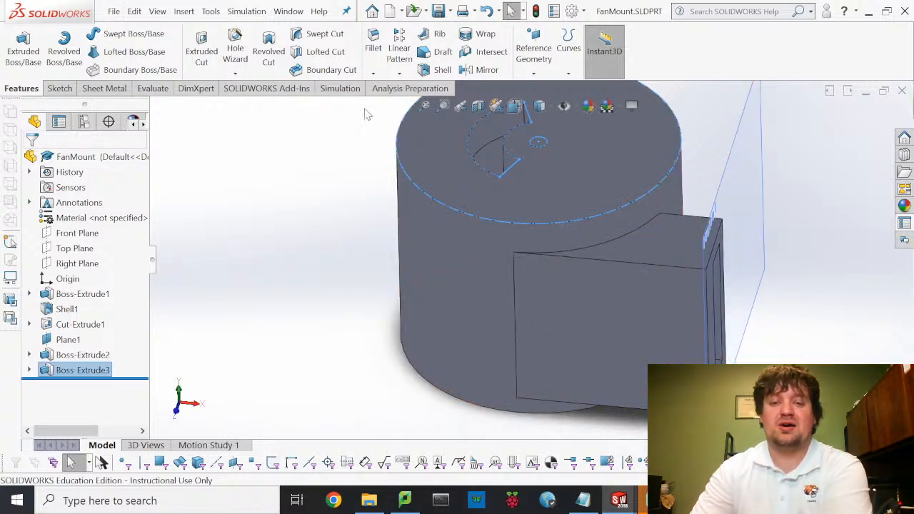
- Create a new SOLIDWORKS document from the Part template
click(114, 12)
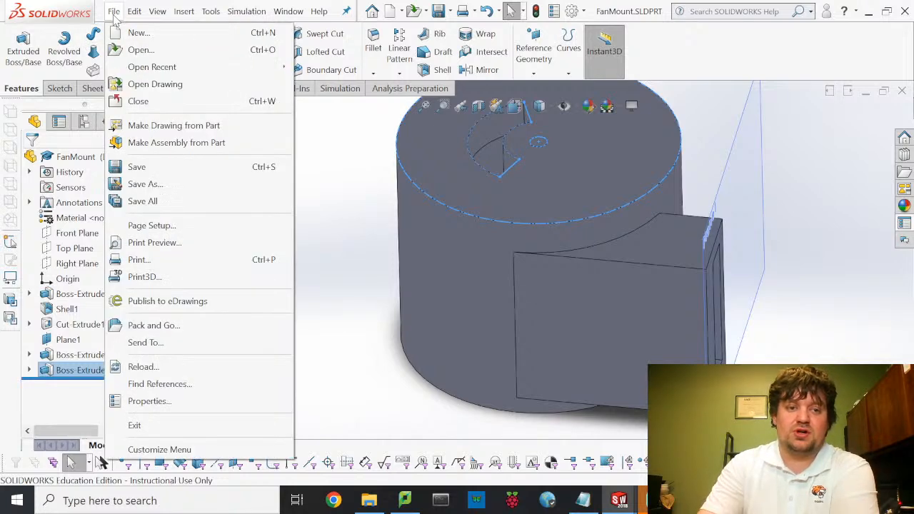
click(139, 33)
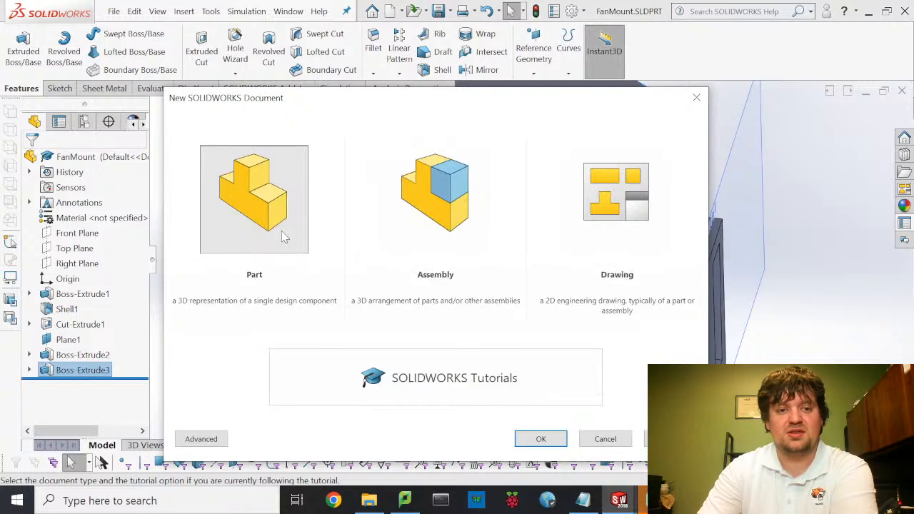
click(282, 238)
click(541, 439)
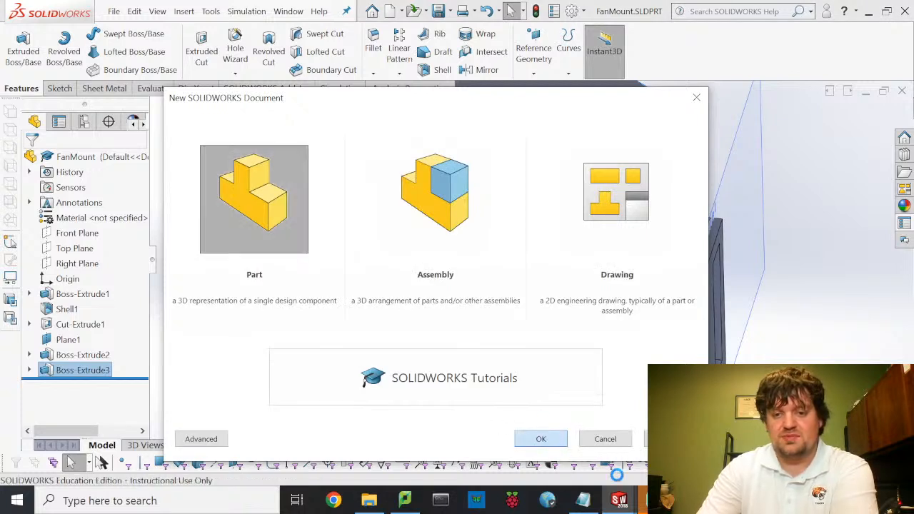
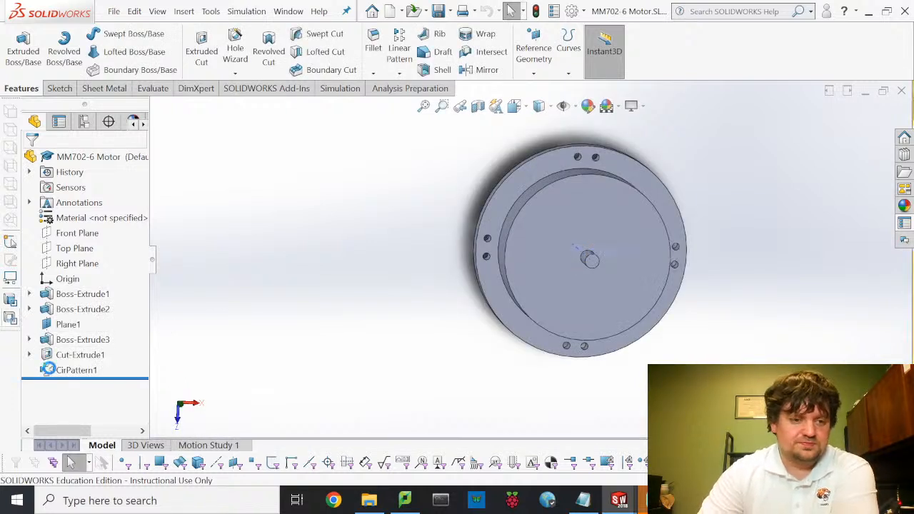
- Inspect CirPattern1, the 0.16 pin-hole Sketch4, and the 4.69 outer ring Boss-Extrude3
click(64, 370)
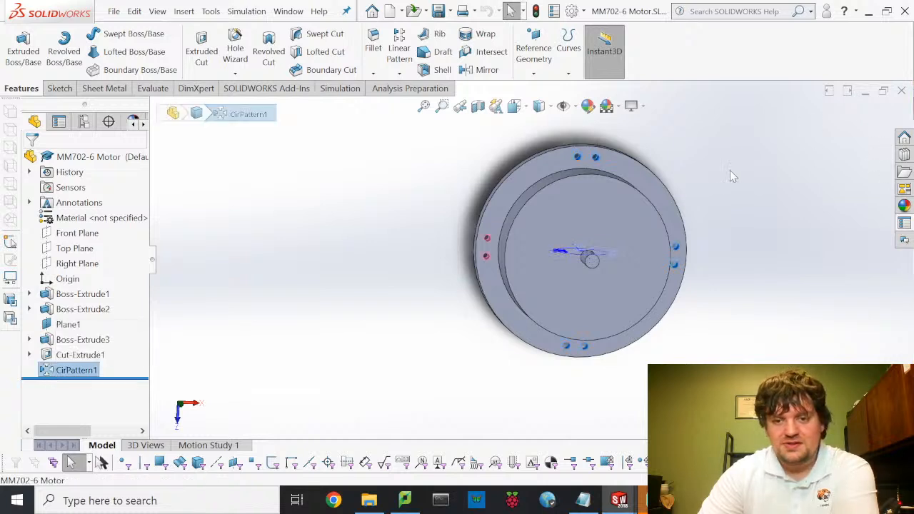
click(29, 355)
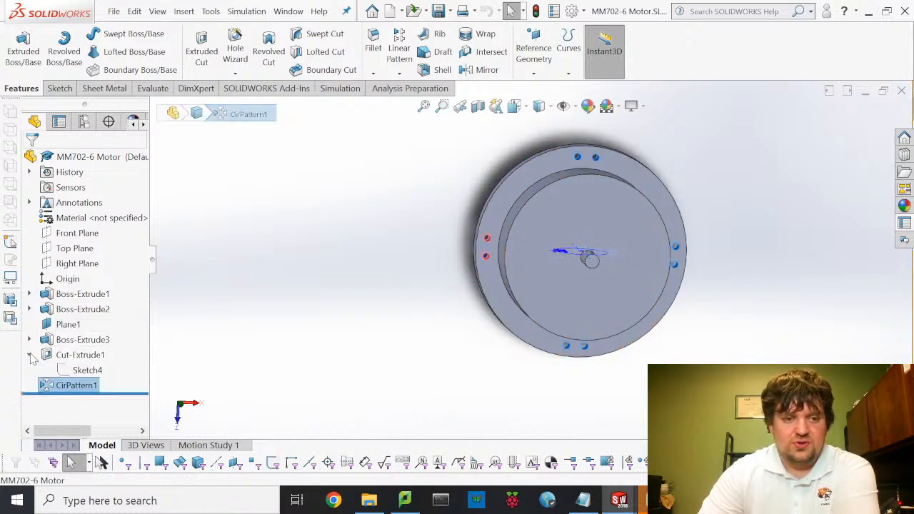
click(86, 371)
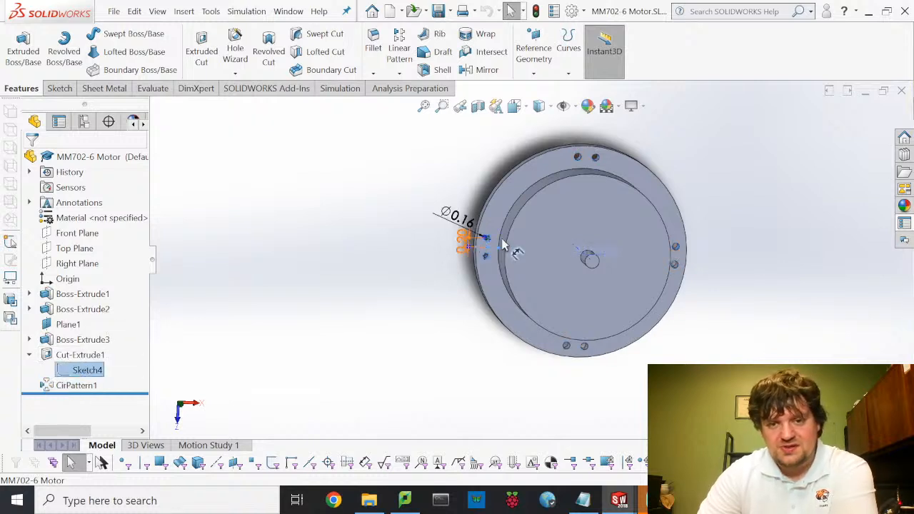
scroll(500, 240, down, 8)
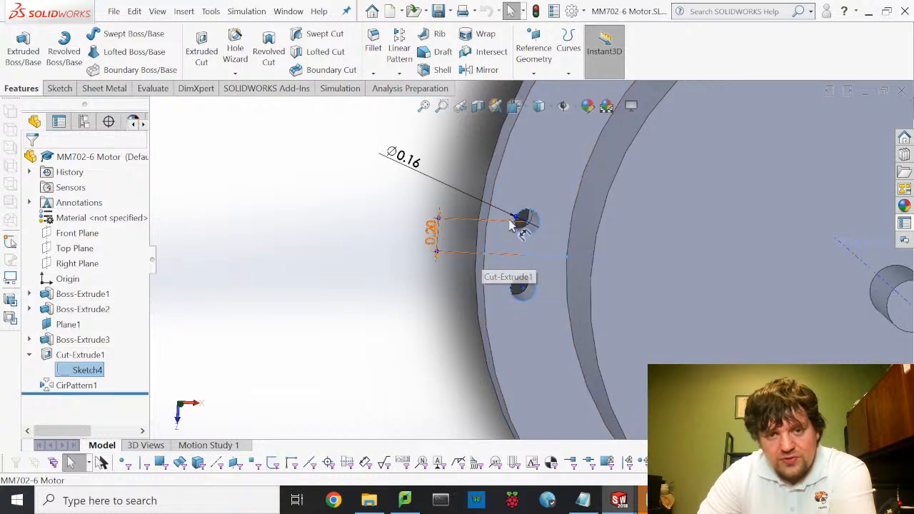
scroll(515, 240, up, 3)
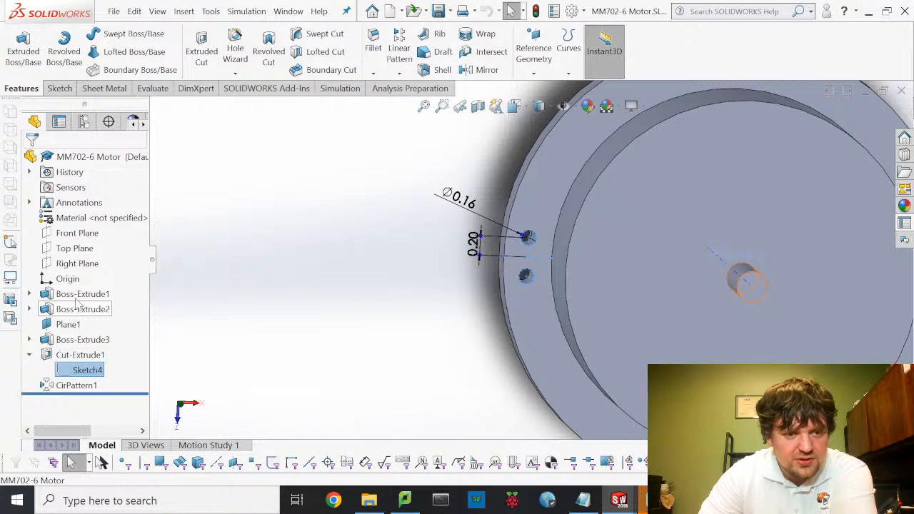
click(80, 342)
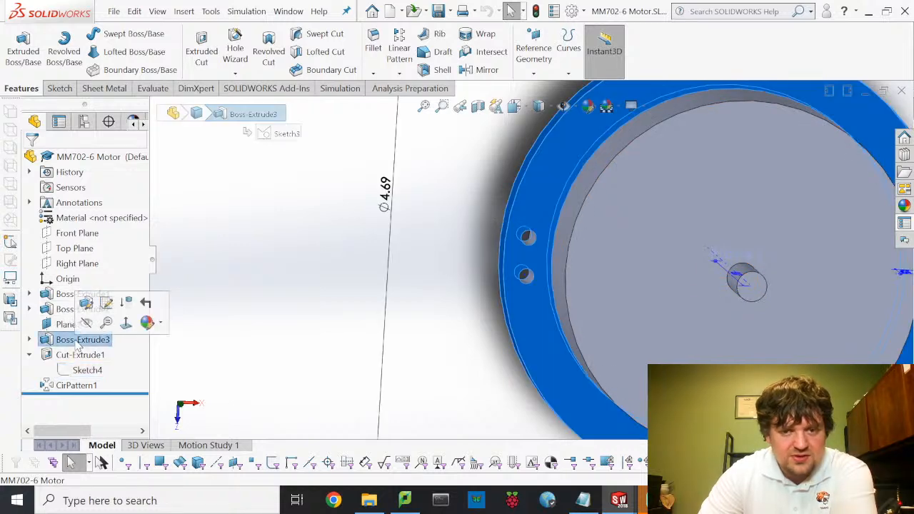
scroll(590, 237, up, 3)
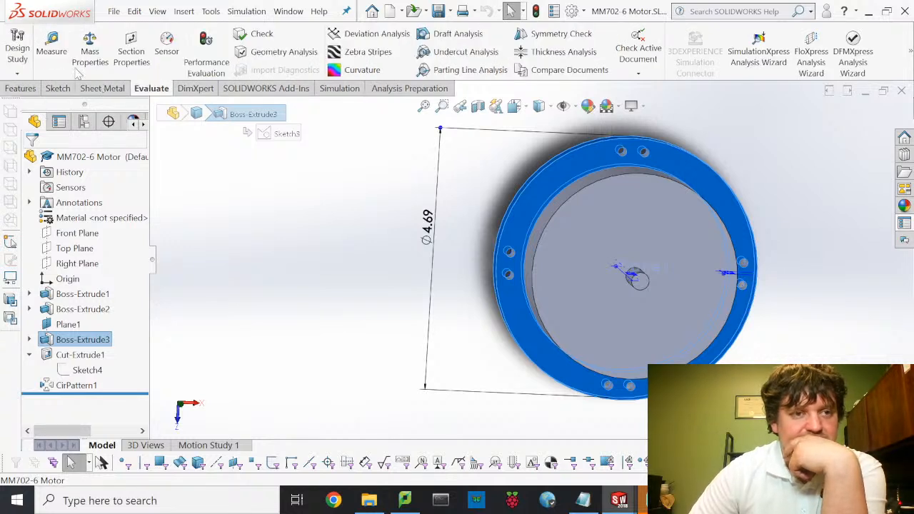
- Measure the flat face and the 2.1 in centre distance from a pin hole to the shaft
click(52, 44)
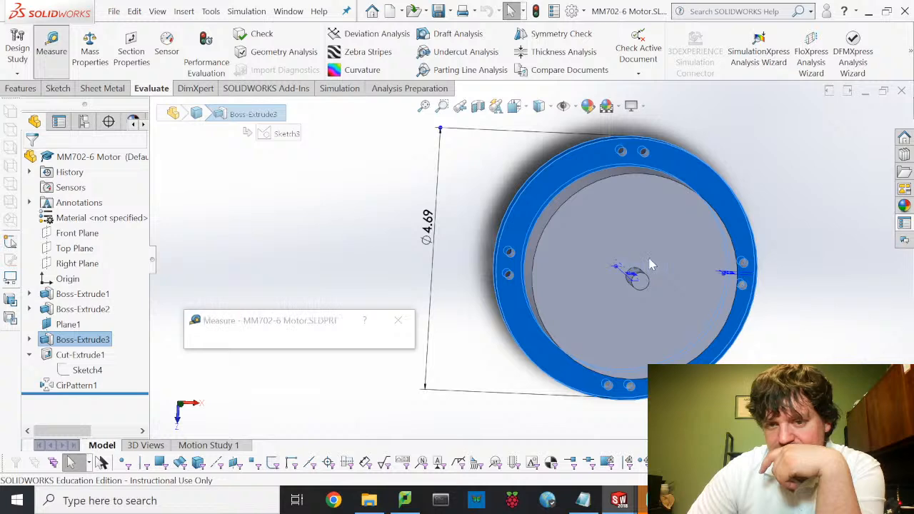
scroll(646, 282, down, 3)
scroll(593, 268, down, 4)
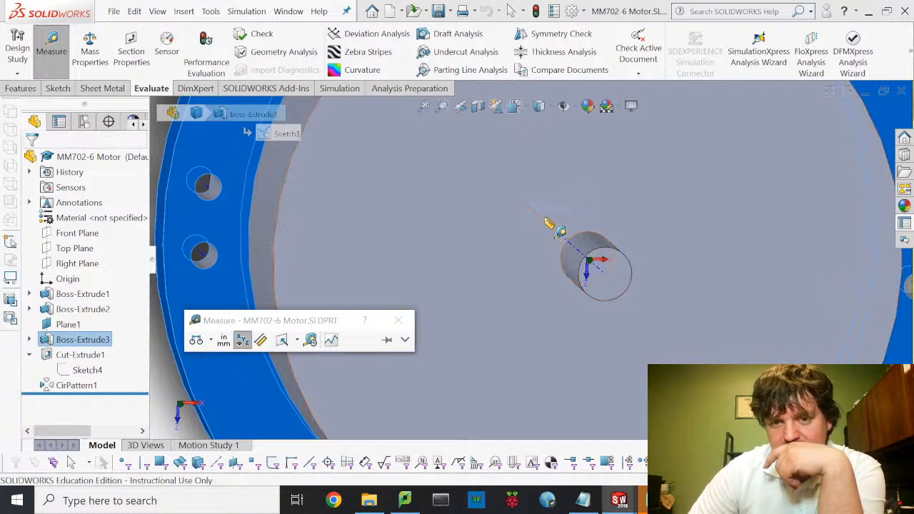
click(545, 213)
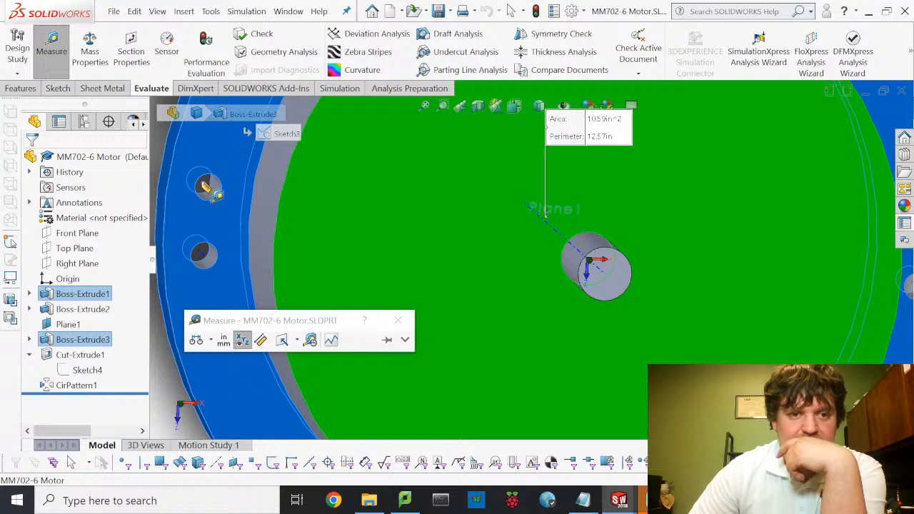
click(203, 200)
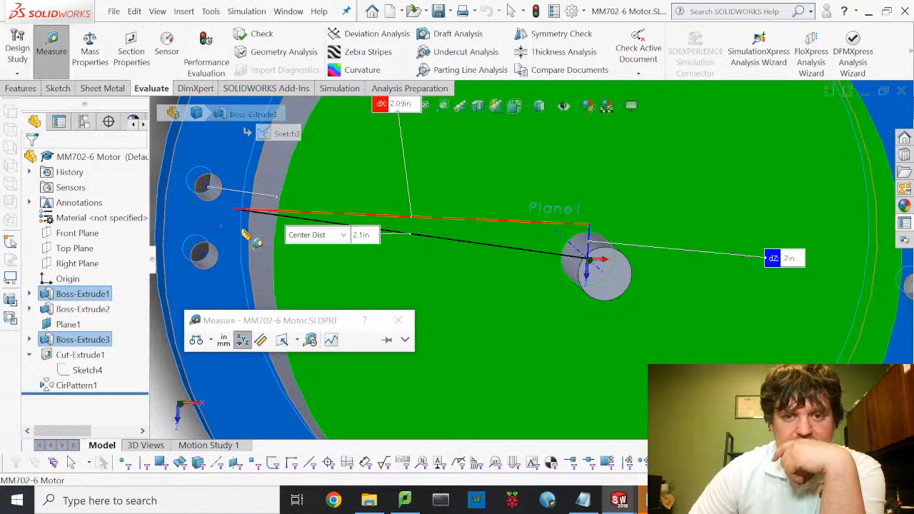
middle_drag(443, 190, 402, 220)
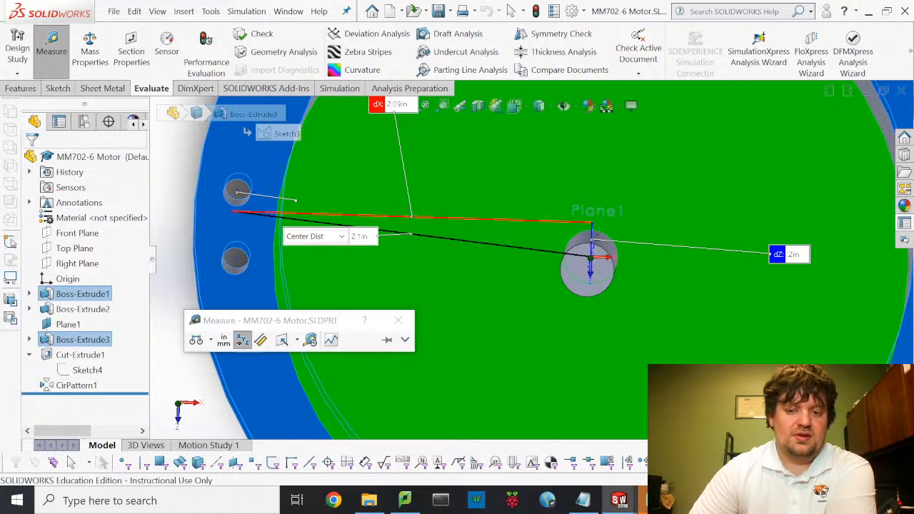
mouse_move(627, 499)
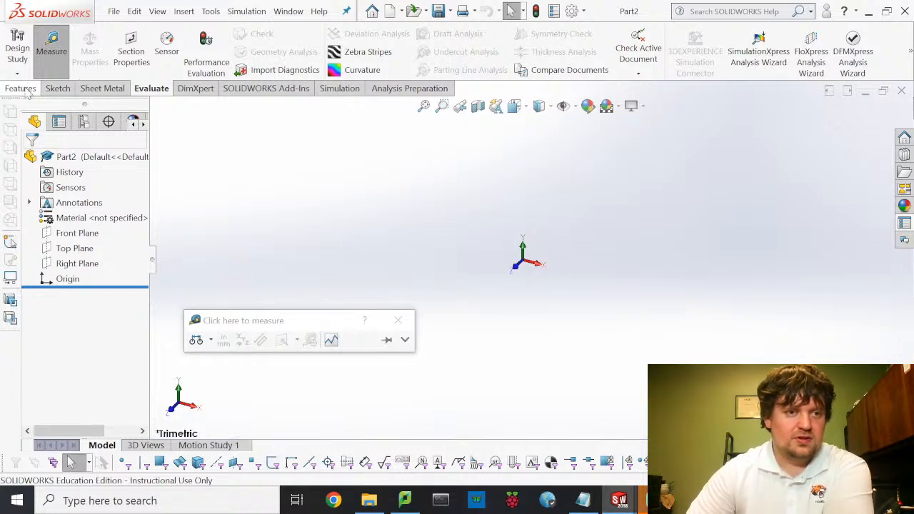
- Sketch two concentric circles centred on the origin on the Top Plane
click(59, 88)
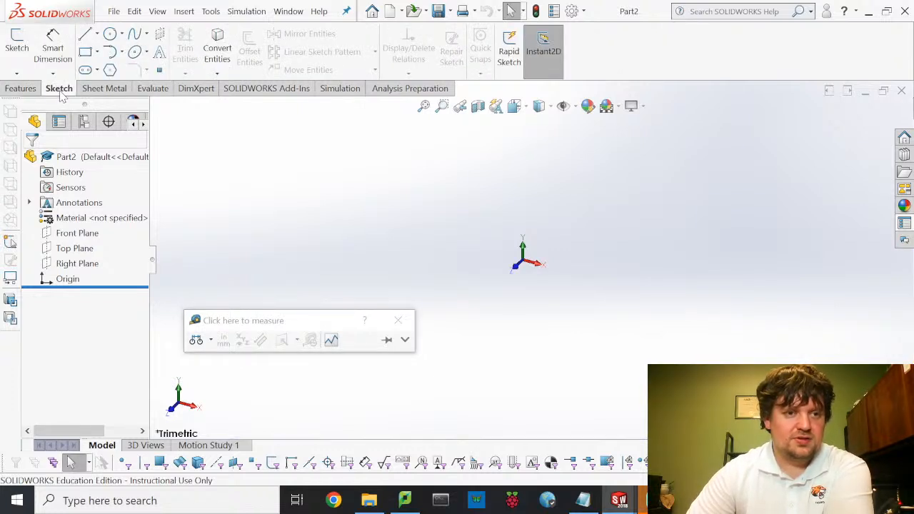
click(16, 44)
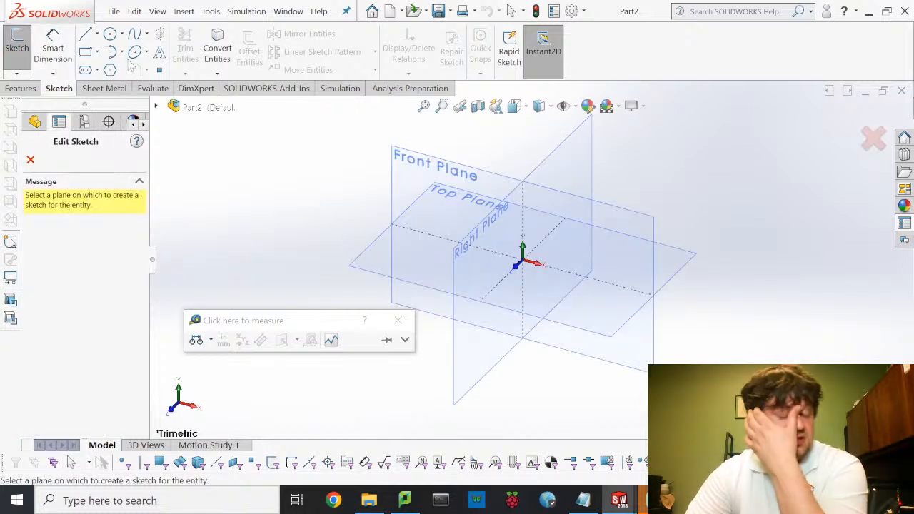
click(371, 262)
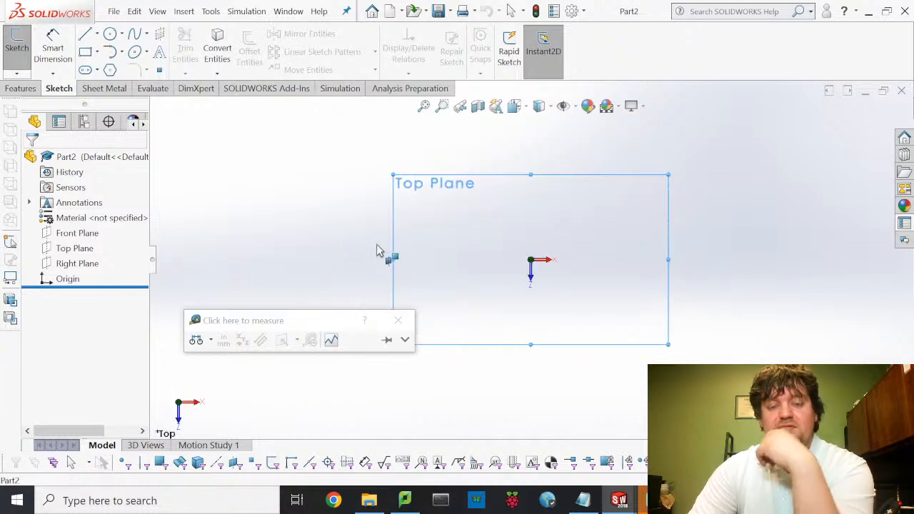
click(110, 34)
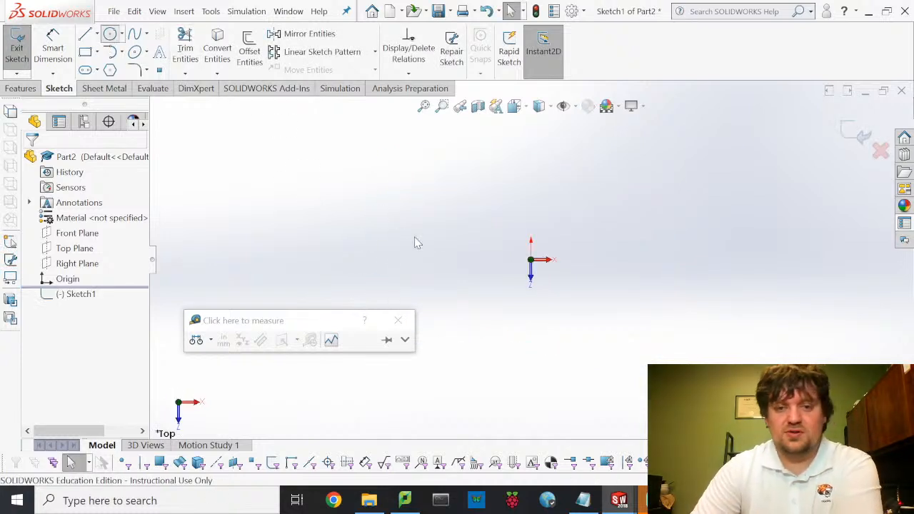
click(531, 260)
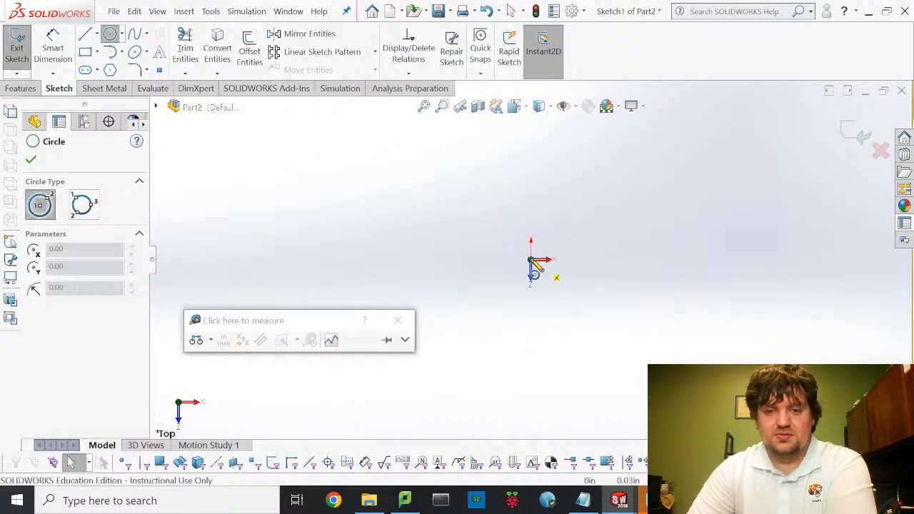
click(537, 149)
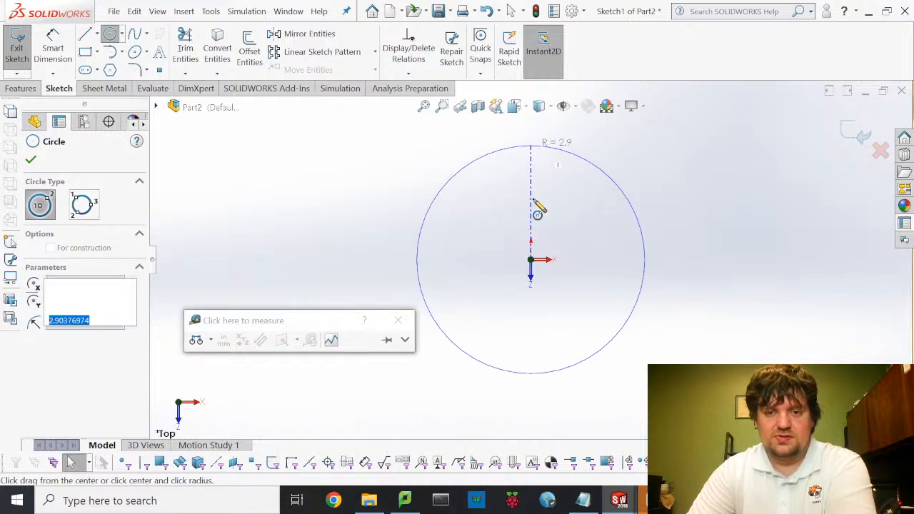
click(531, 259)
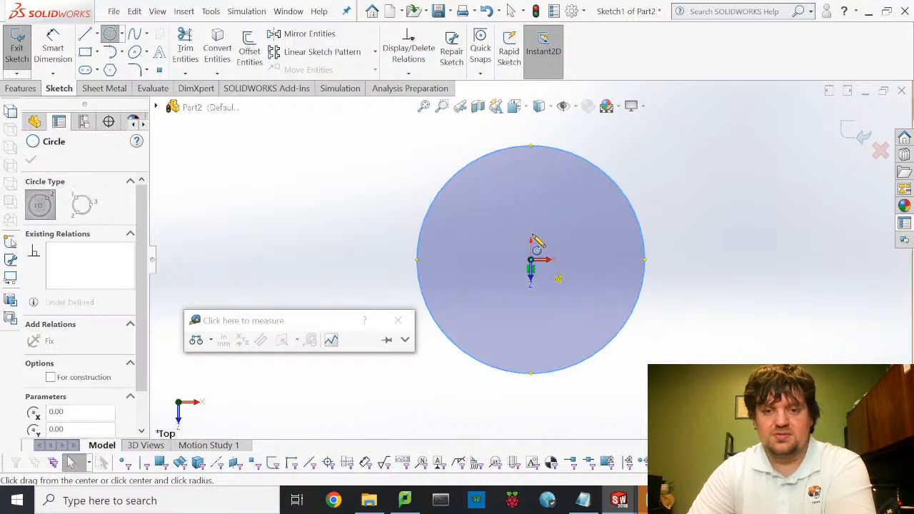
click(536, 183)
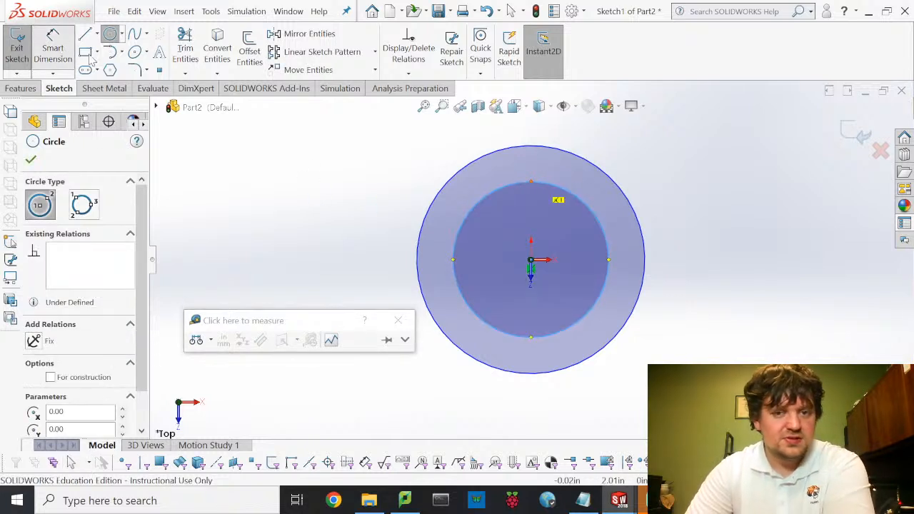
- Add a 0.92 dimension for the gap between the inner and outer circles
click(52, 48)
click(513, 187)
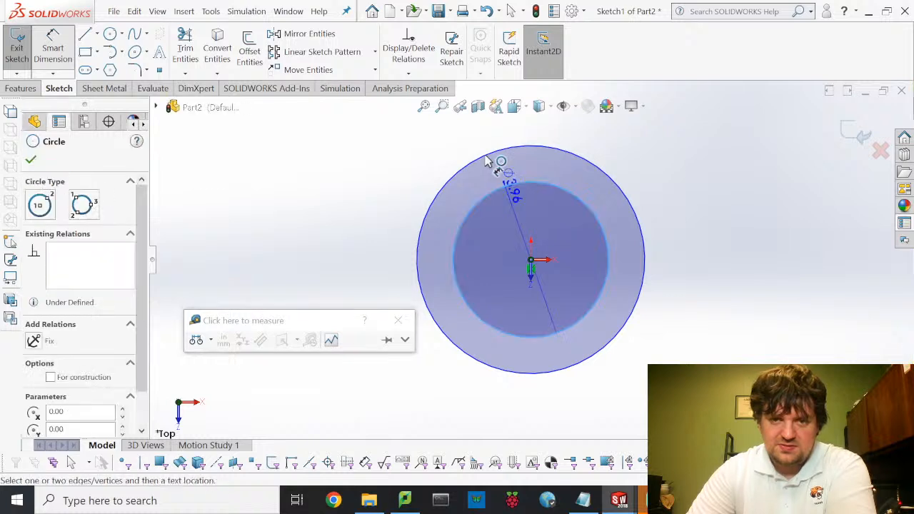
click(465, 168)
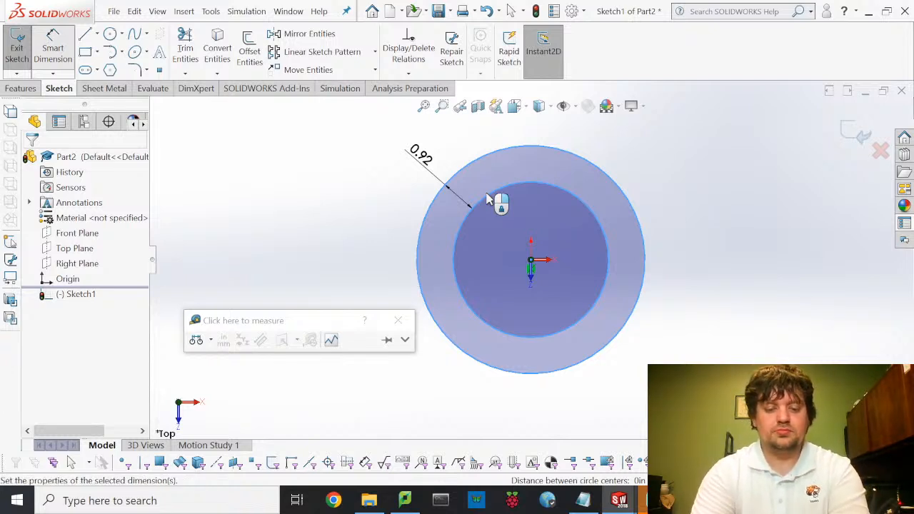
- Change the ring gap dimension to 0.50
click(490, 200)
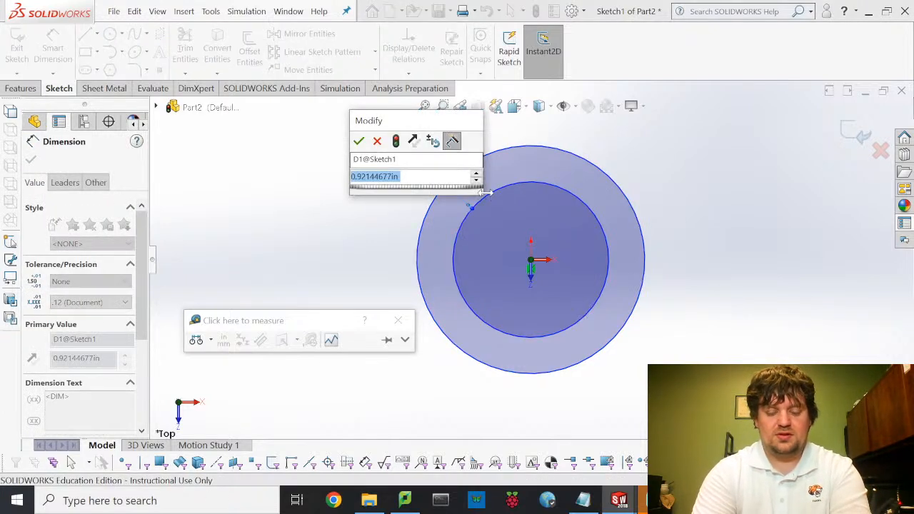
text(0.5)
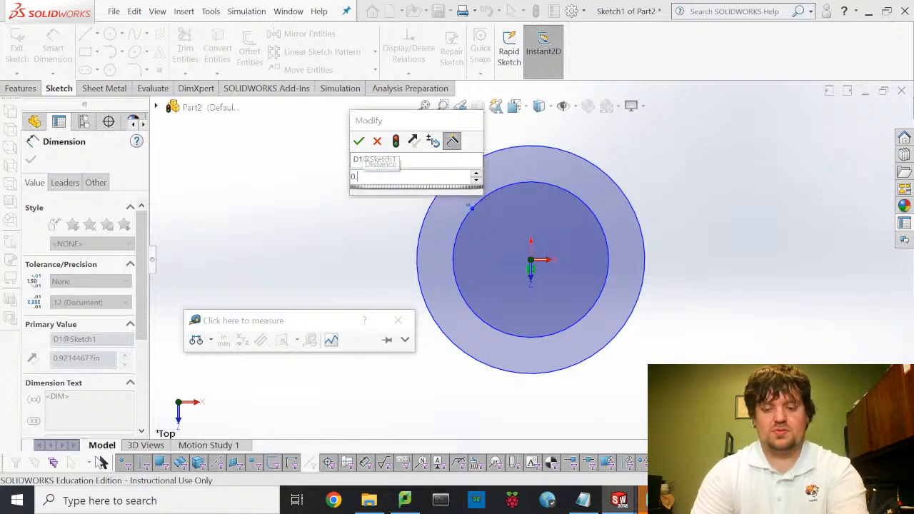
key(Return)
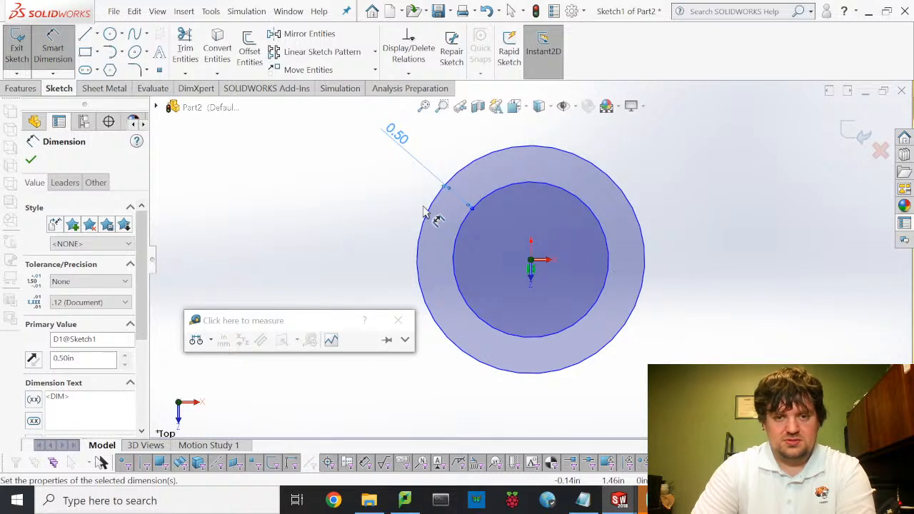
- Dimension the outer circle's diameter, set it to 4.50 in, and exit the sketch
click(433, 211)
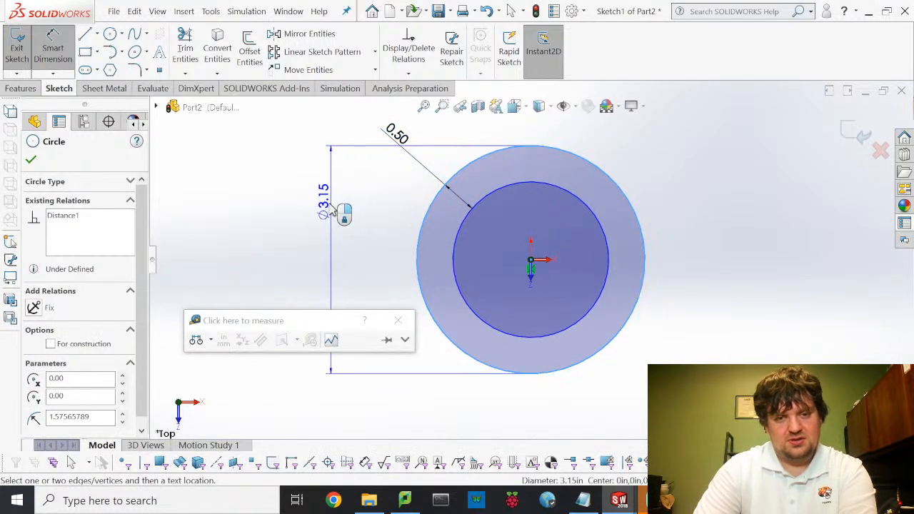
click(314, 216)
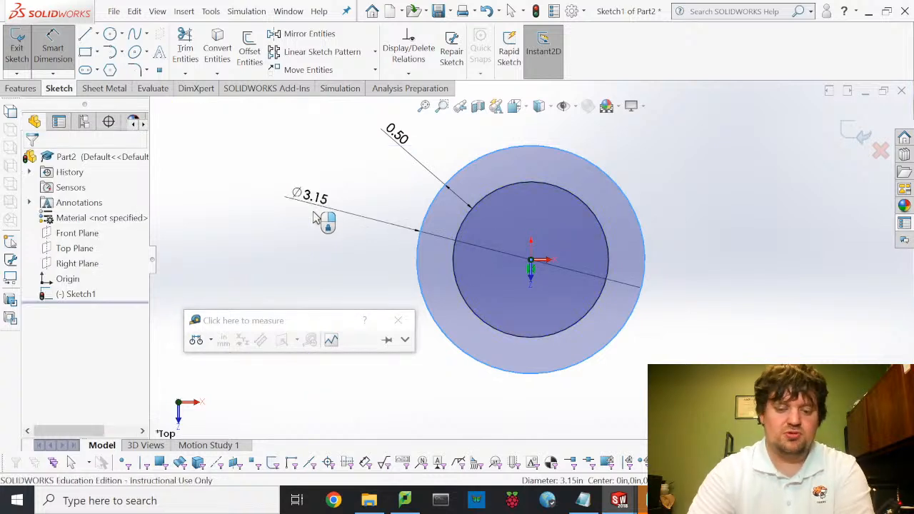
double_click(314, 216)
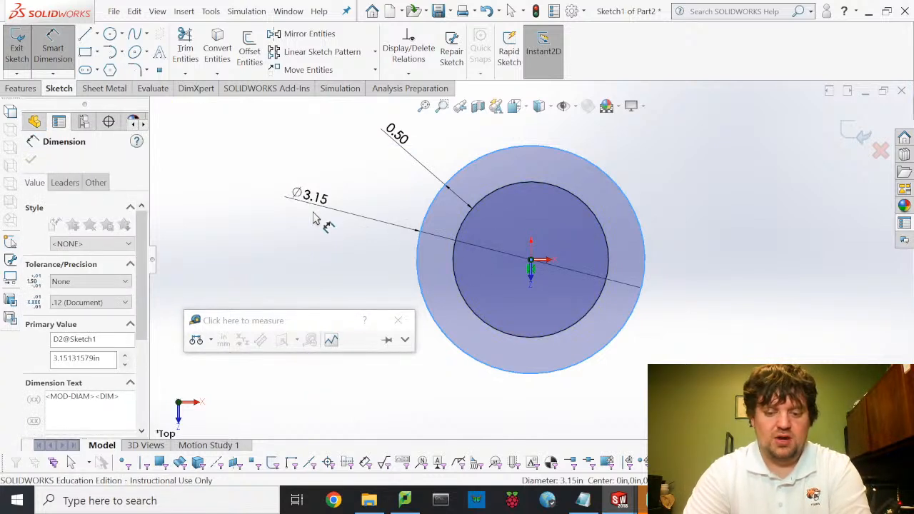
text(2.4)
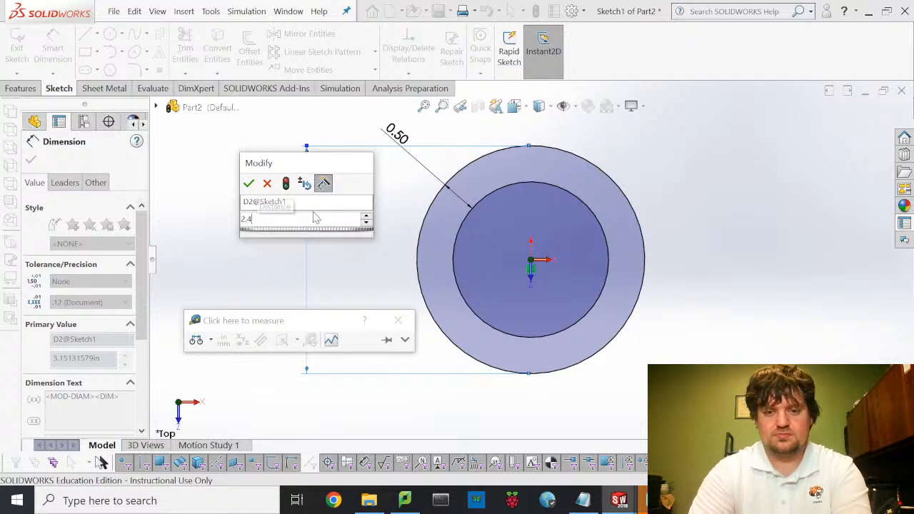
key(Return)
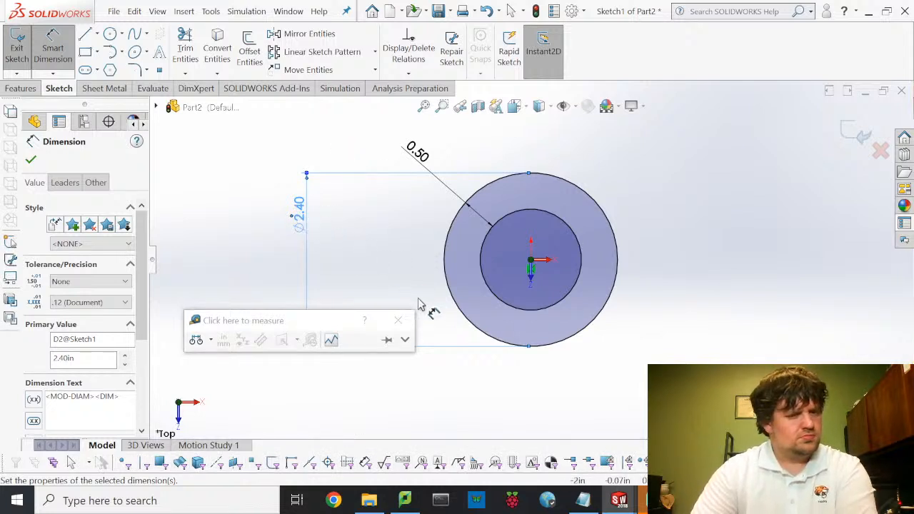
double_click(300, 207)
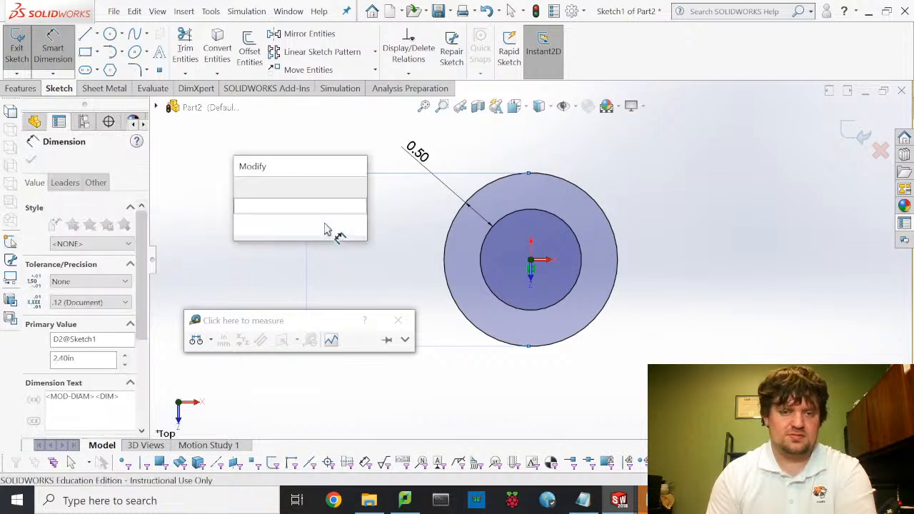
text(4)
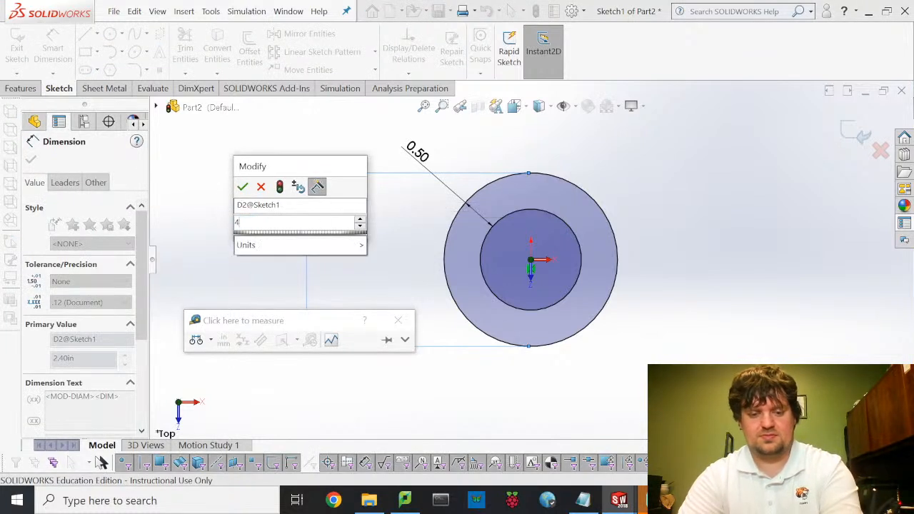
text(.)
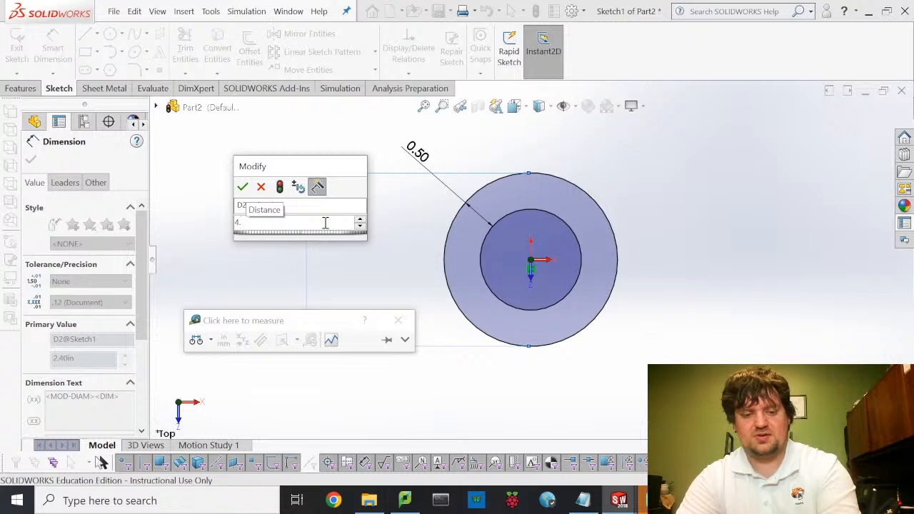
text(5)
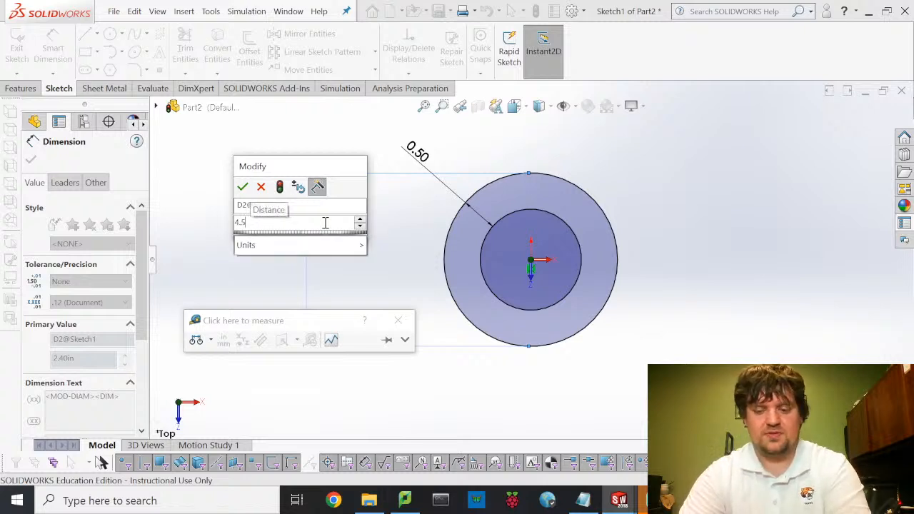
key(Return)
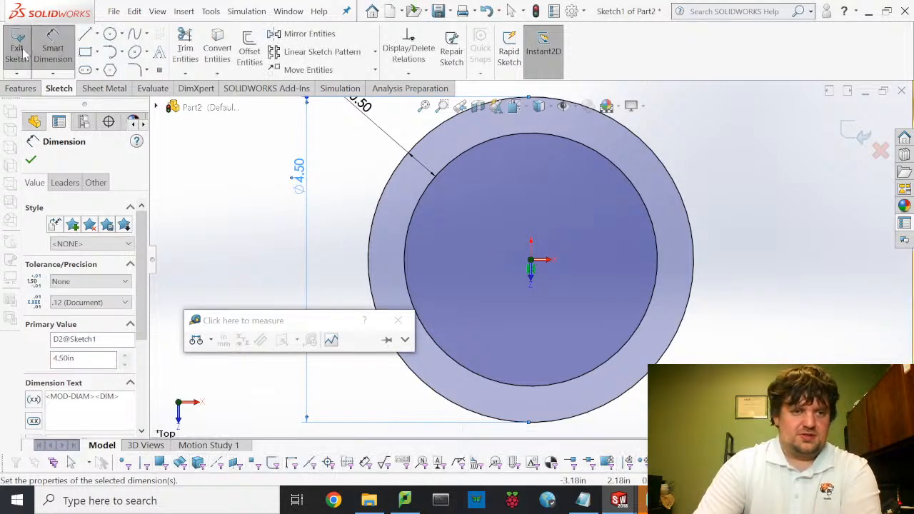
click(20, 53)
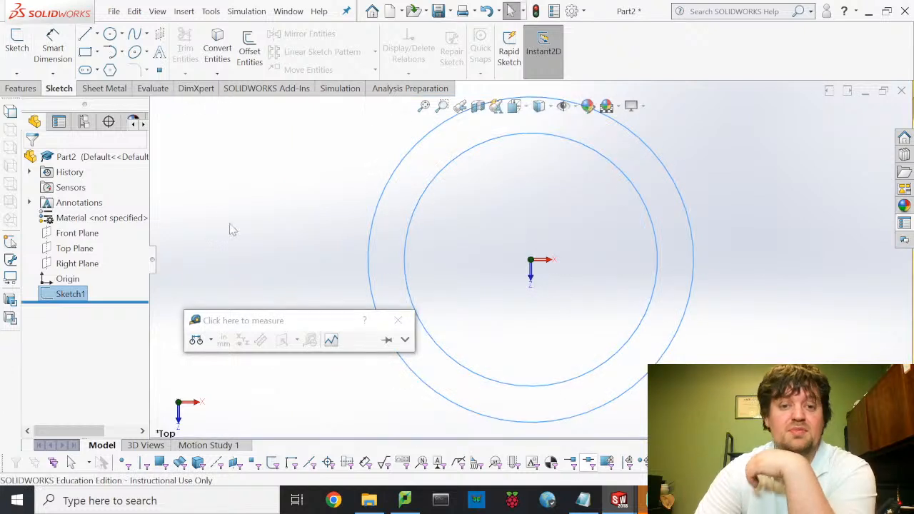
- Extrude the ring sketch to a 0.5 in Blind depth as Boss-Extrude1
click(31, 88)
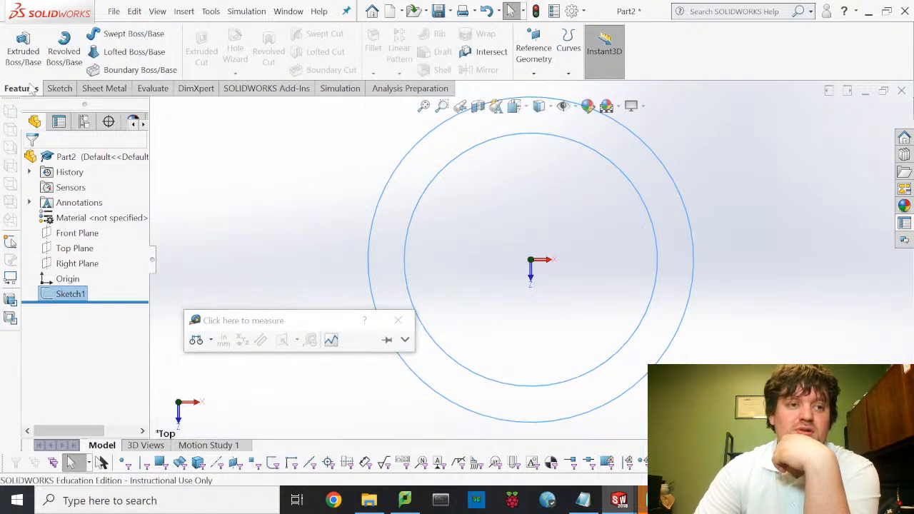
click(23, 48)
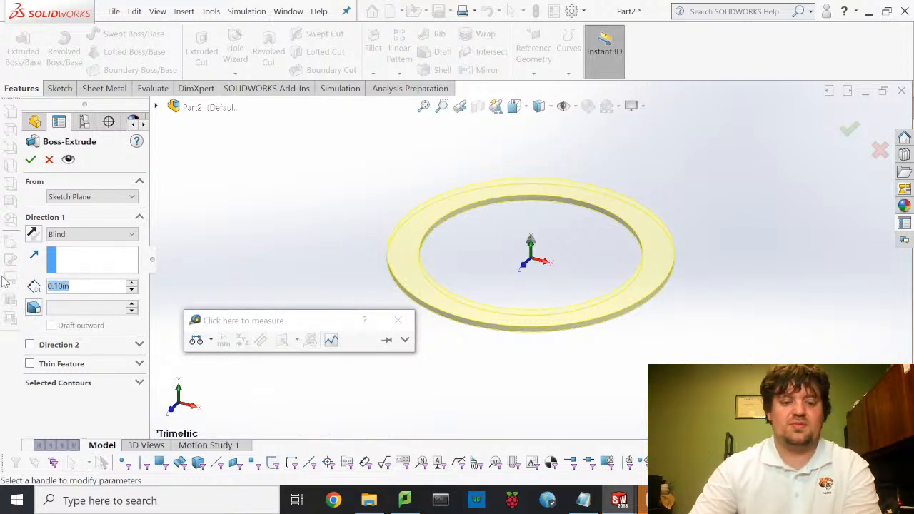
text(0.5)
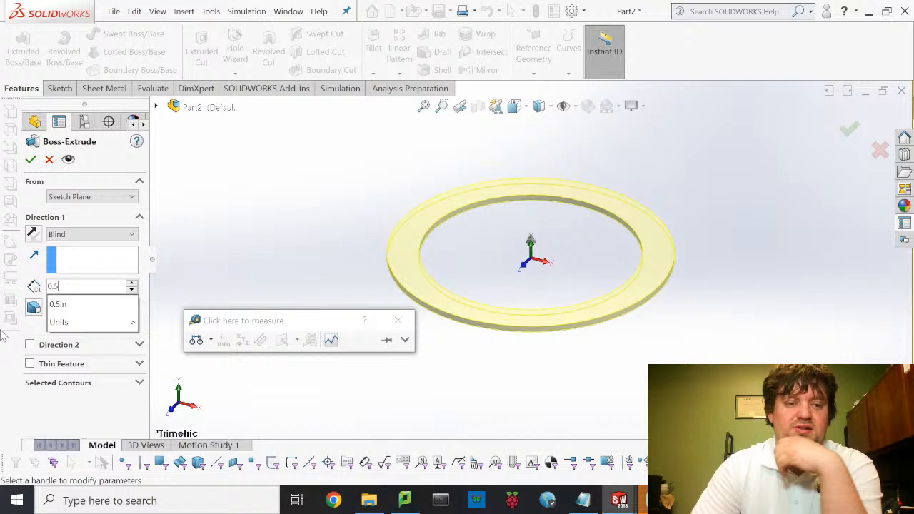
key(Return)
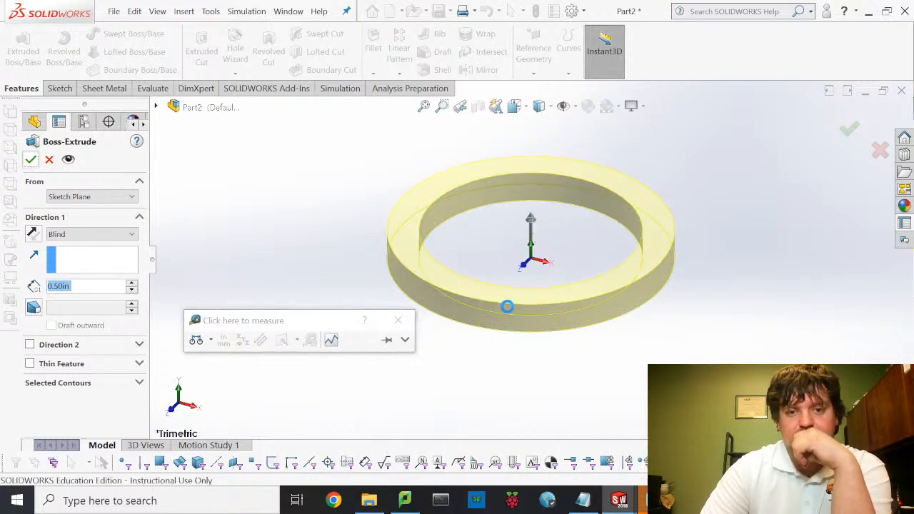
key(Return)
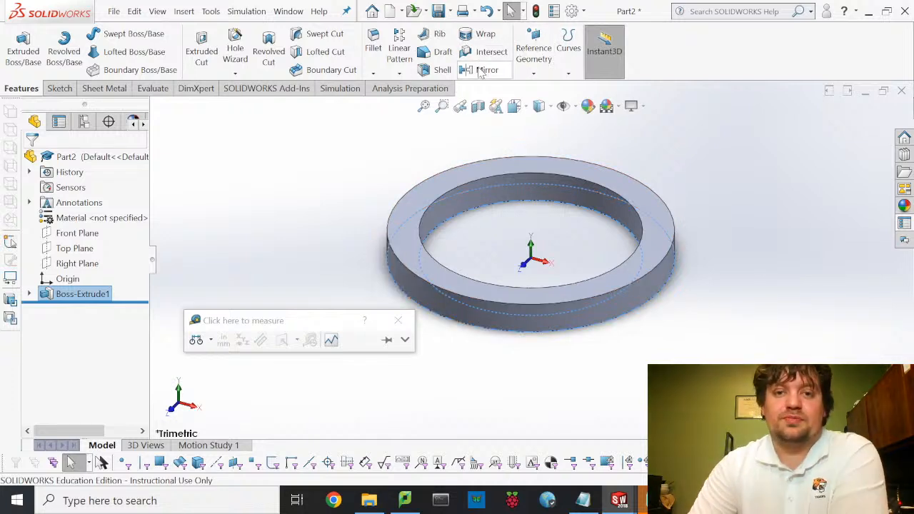
- Cancel a started reference plane and switch to the MM702-6 Motor part with Ctrl+Tab
click(534, 68)
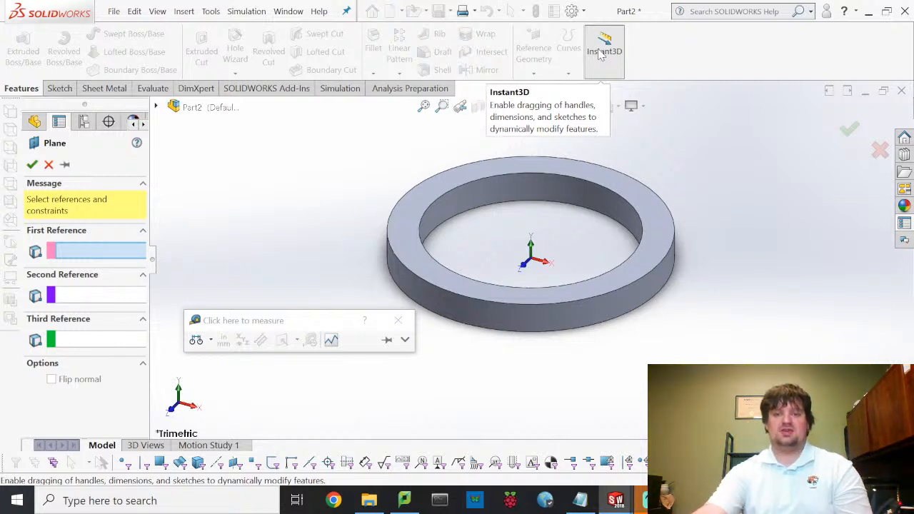
click(603, 52)
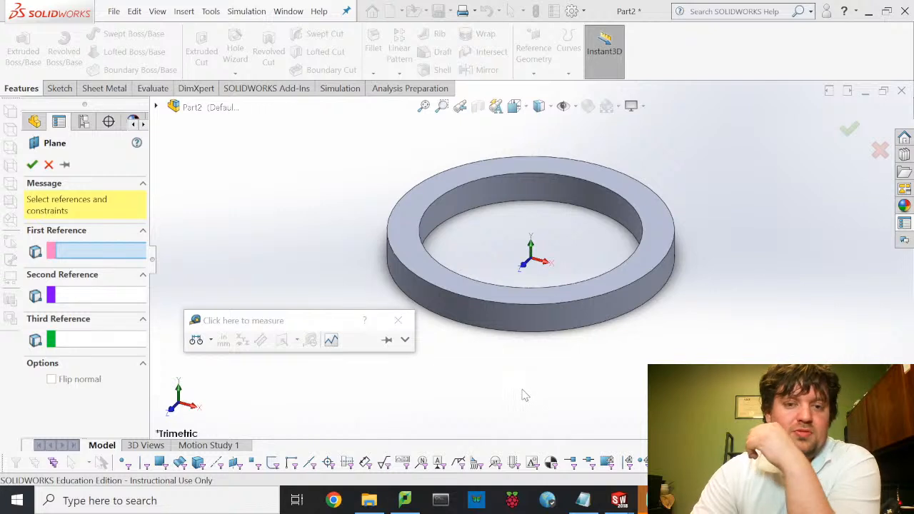
click(48, 165)
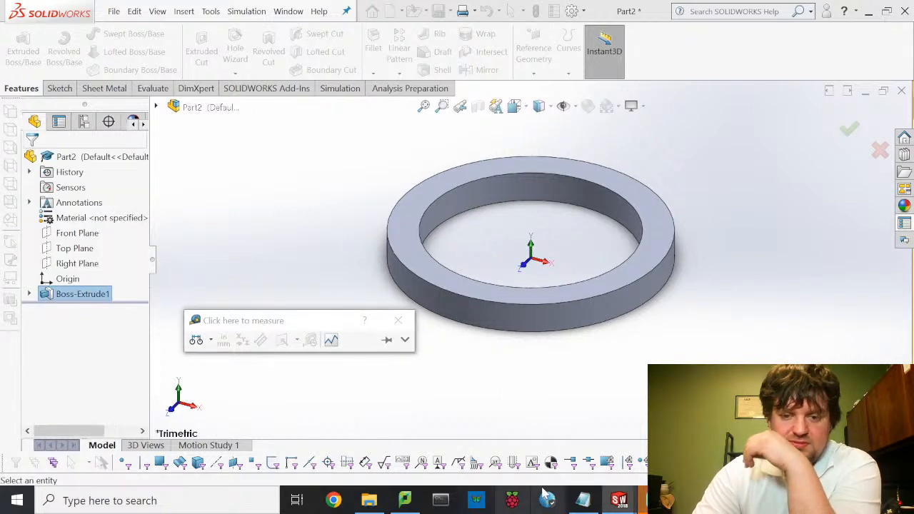
mouse_move(621, 504)
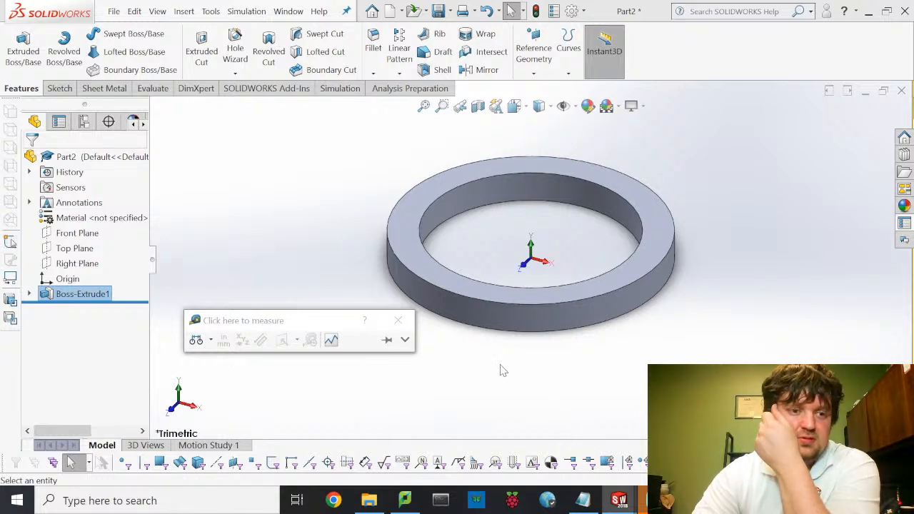
key(ctrl+Tab)
middle_drag(320, 252, 410, 255)
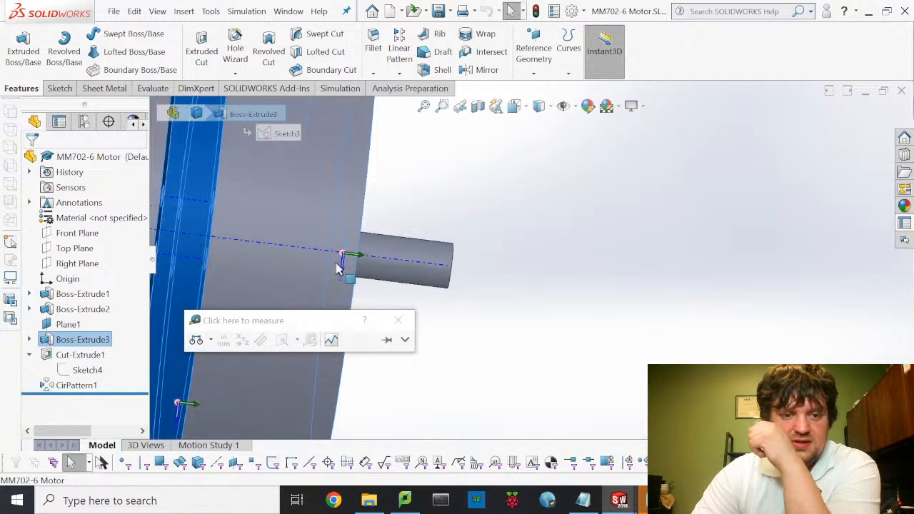
middle_drag(344, 259, 348, 261)
scroll(338, 226, down, 2)
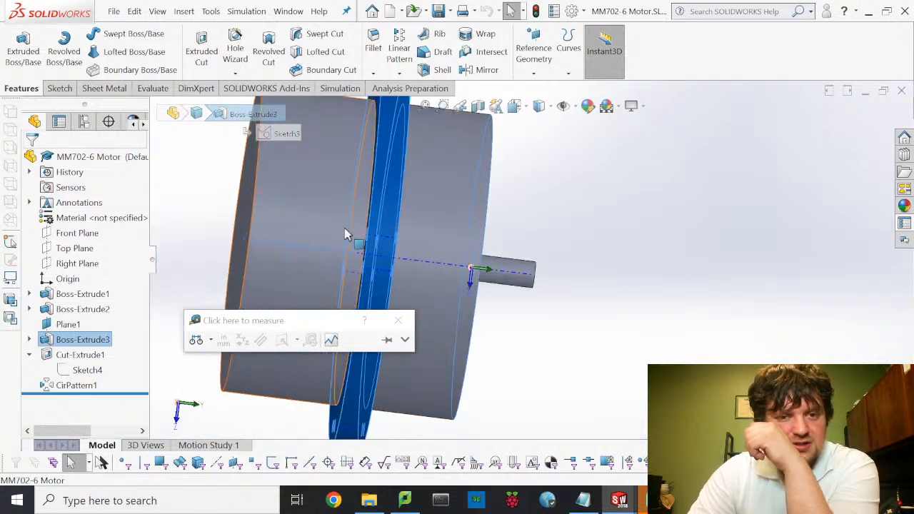
click(611, 272)
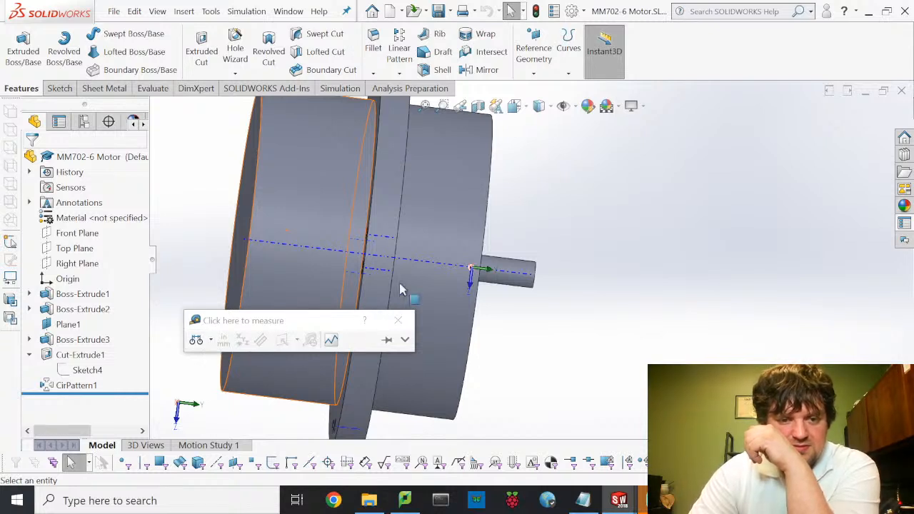
middle_drag(392, 265, 395, 269)
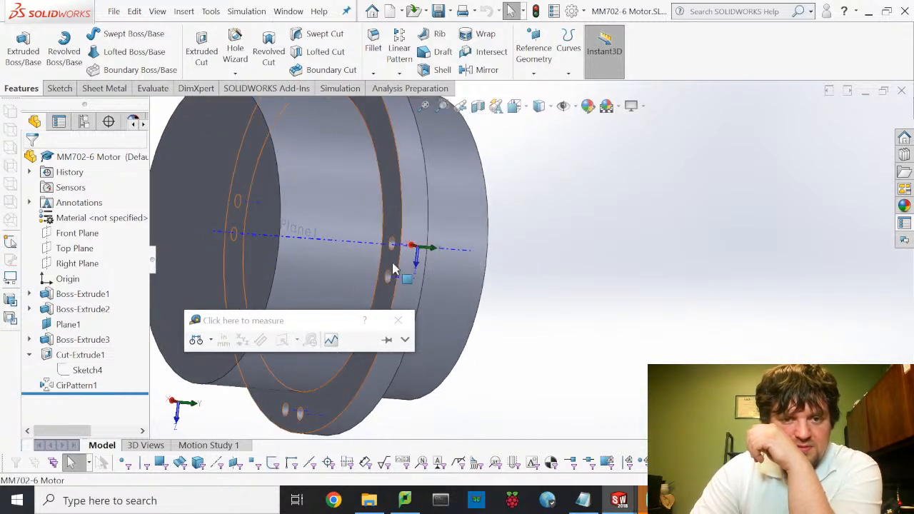
click(257, 249)
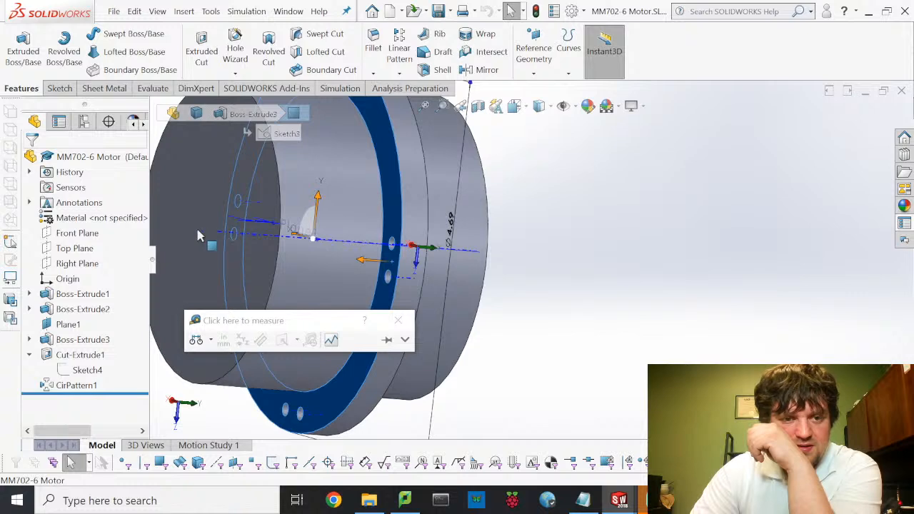
click(197, 236)
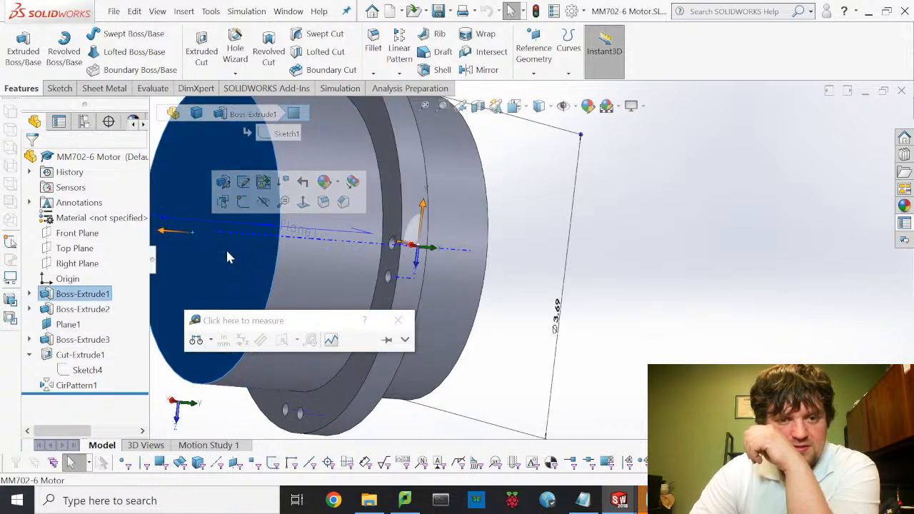
mouse_move(467, 301)
middle_down()
mouse_move(483, 330)
mouse_move(470, 312)
middle_up()
scroll(454, 297, up, 4)
scroll(419, 204, down, 2)
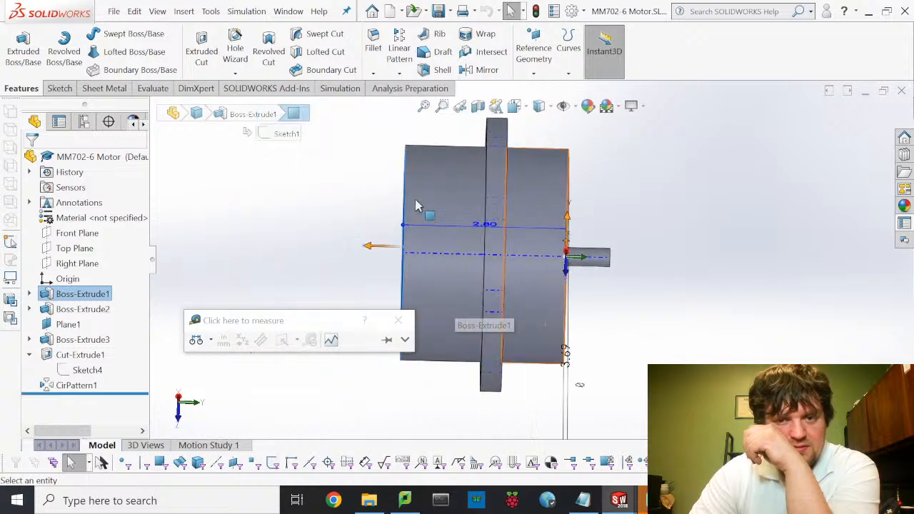
scroll(426, 209, down, 3)
middle_drag(465, 285, 490, 289)
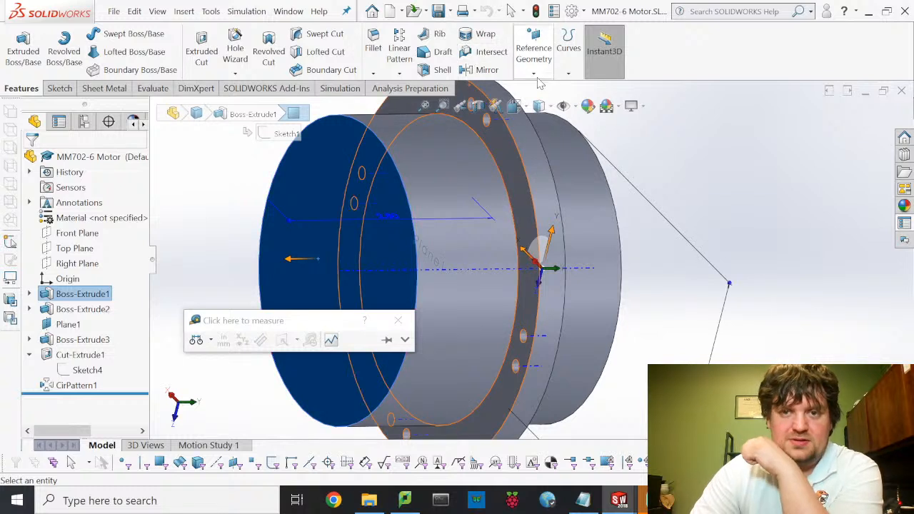
- Measure the motor's end and front faces to confirm the 1.38 in centre distance
click(151, 89)
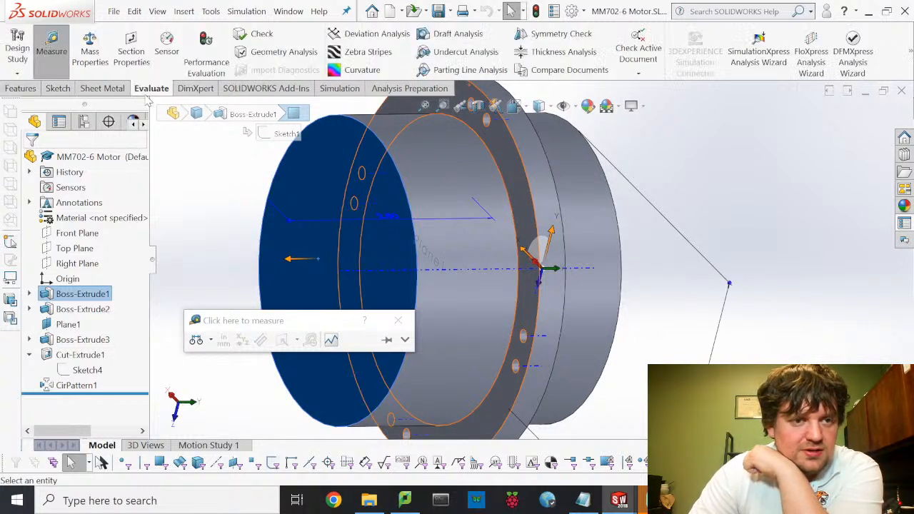
click(60, 68)
click(57, 67)
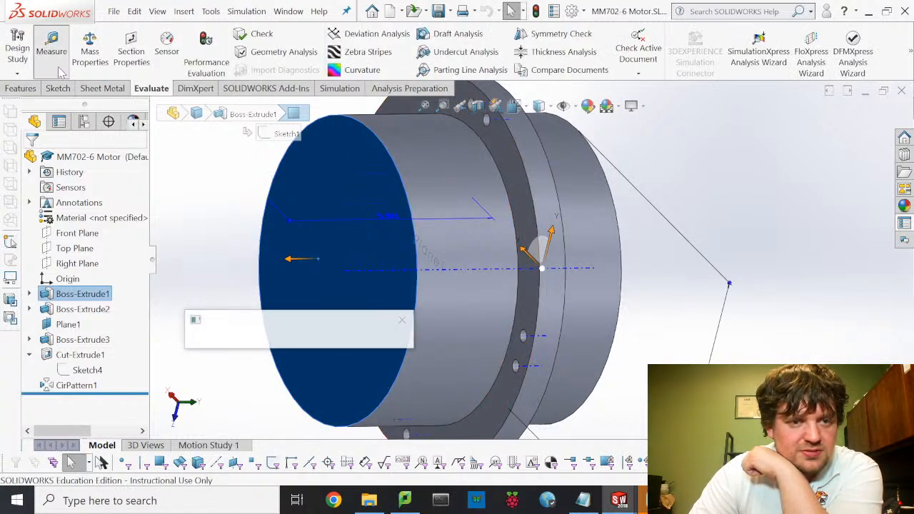
click(310, 207)
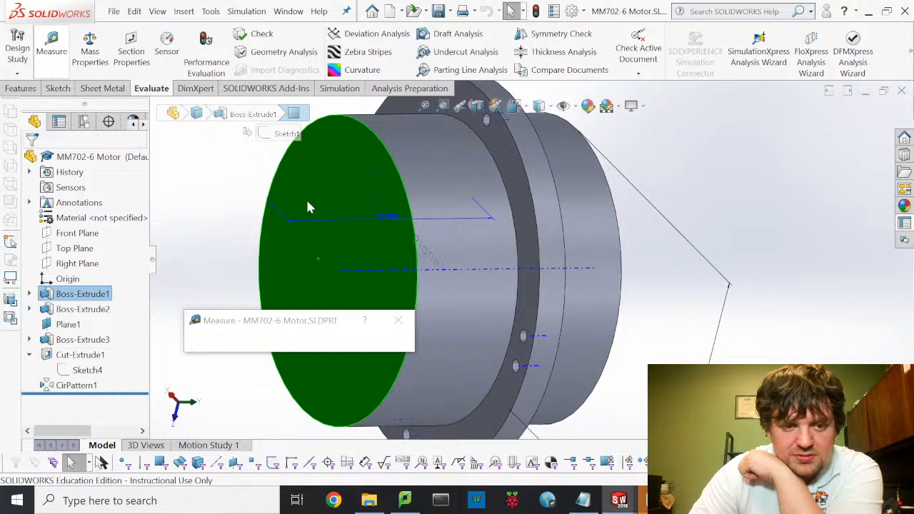
click(526, 310)
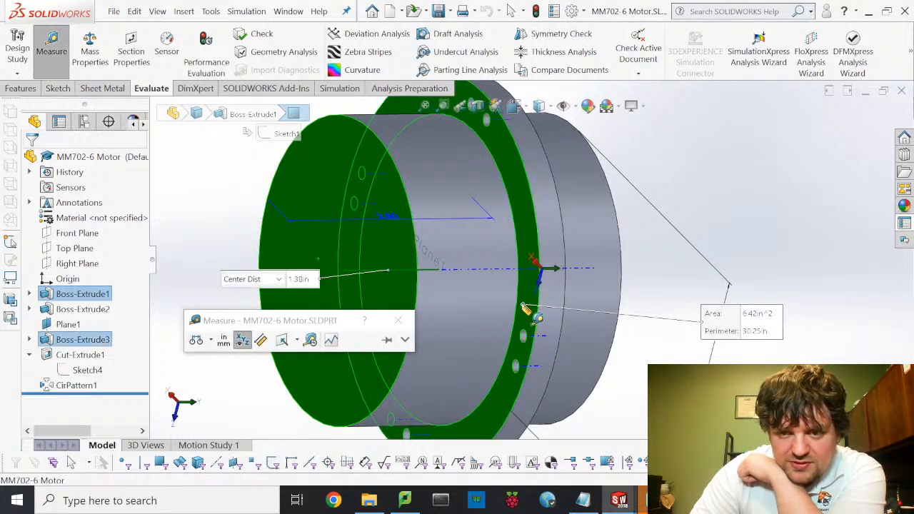
click(305, 250)
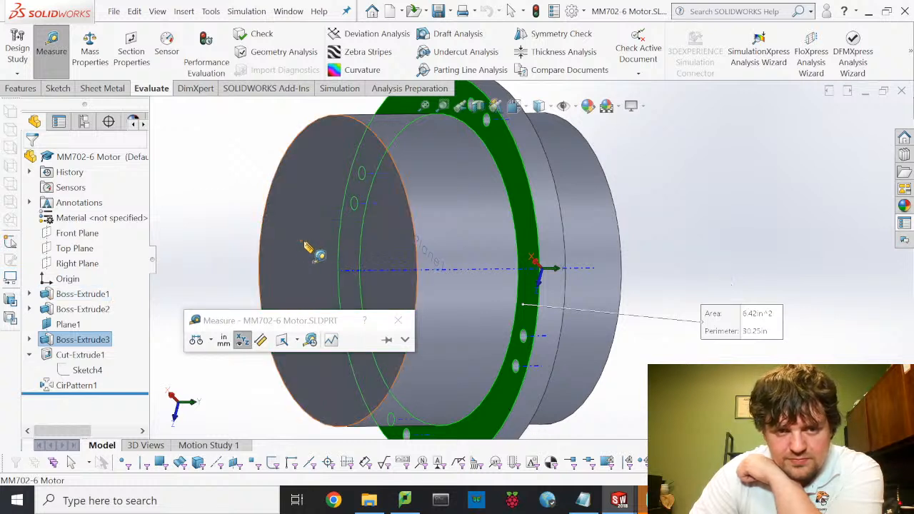
click(304, 241)
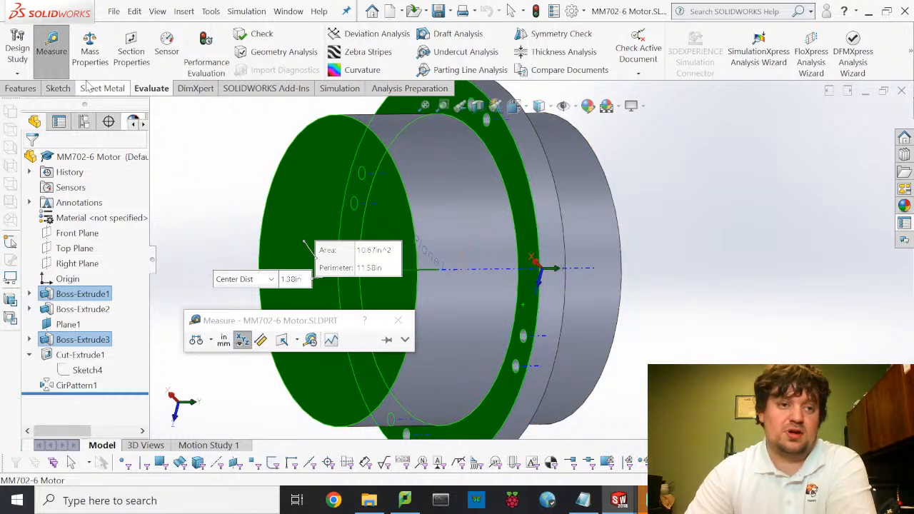
click(53, 50)
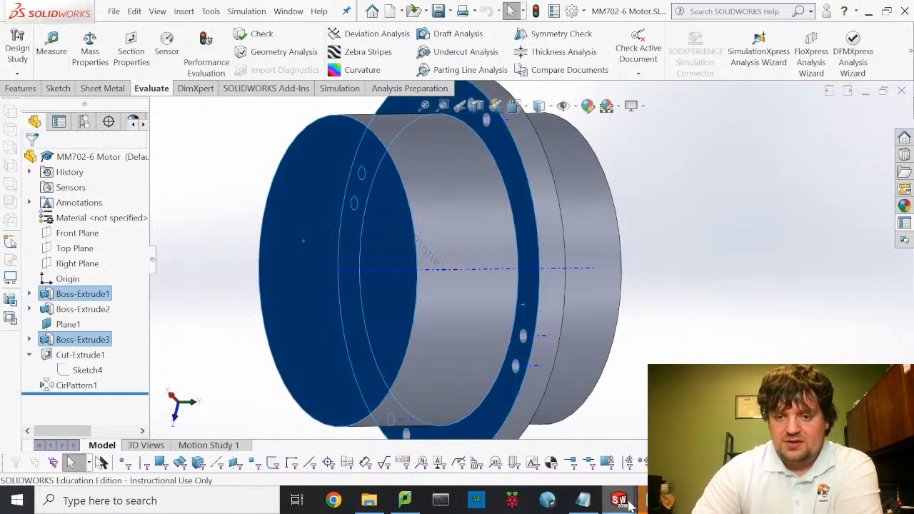
mouse_move(621, 502)
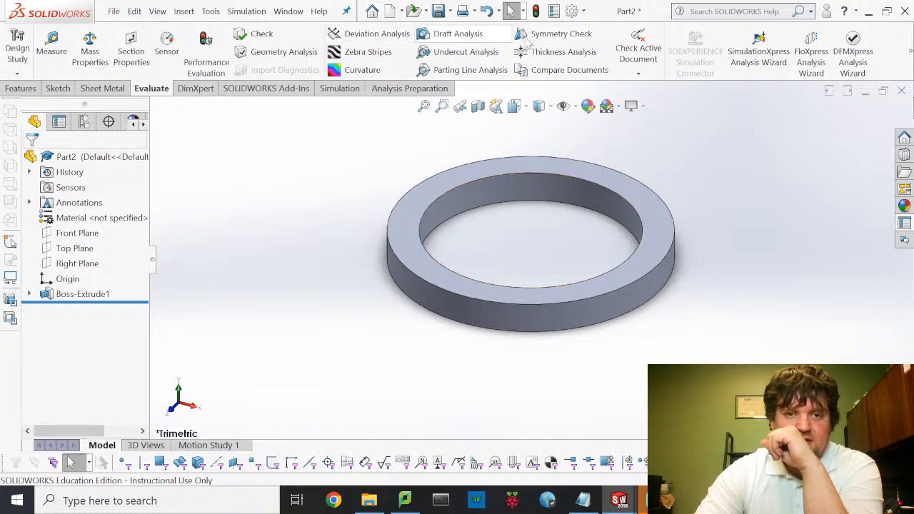
- Create Plane1 offset 1.38 in from the ring's top face, flipped below the ring
click(21, 90)
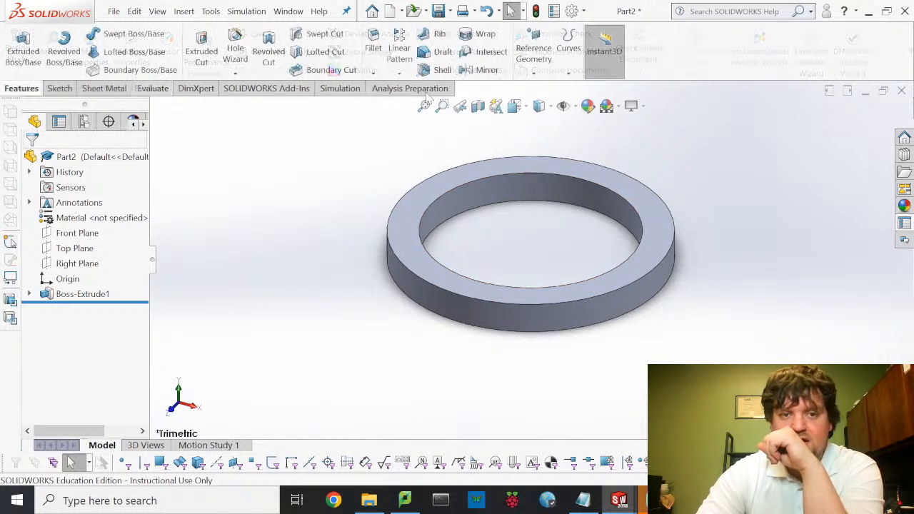
click(534, 74)
click(549, 88)
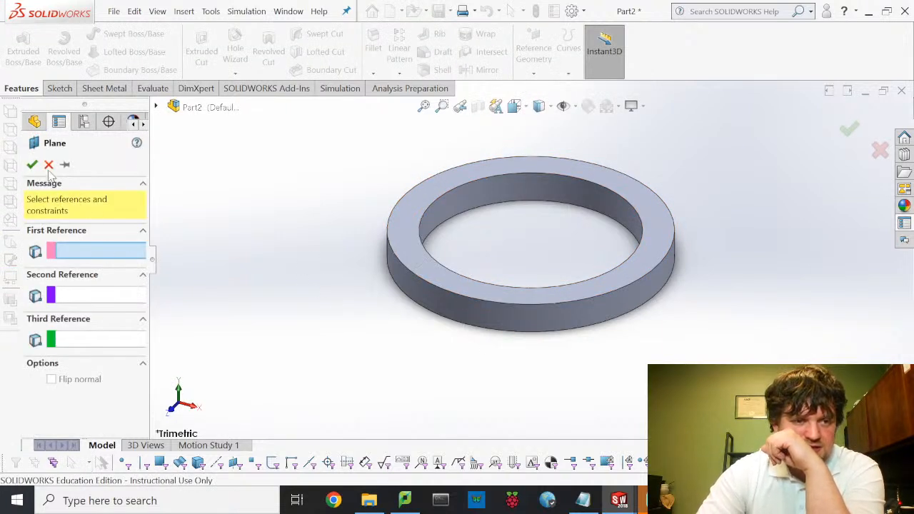
click(404, 217)
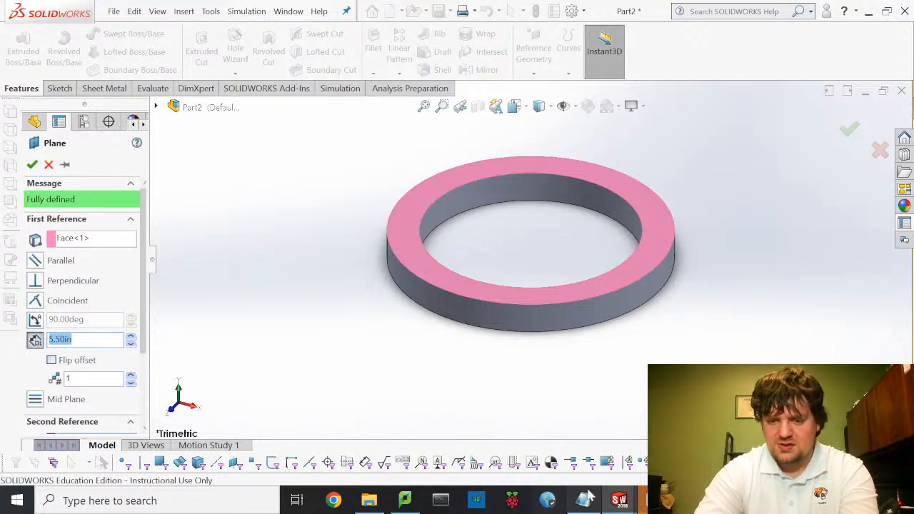
click(619, 500)
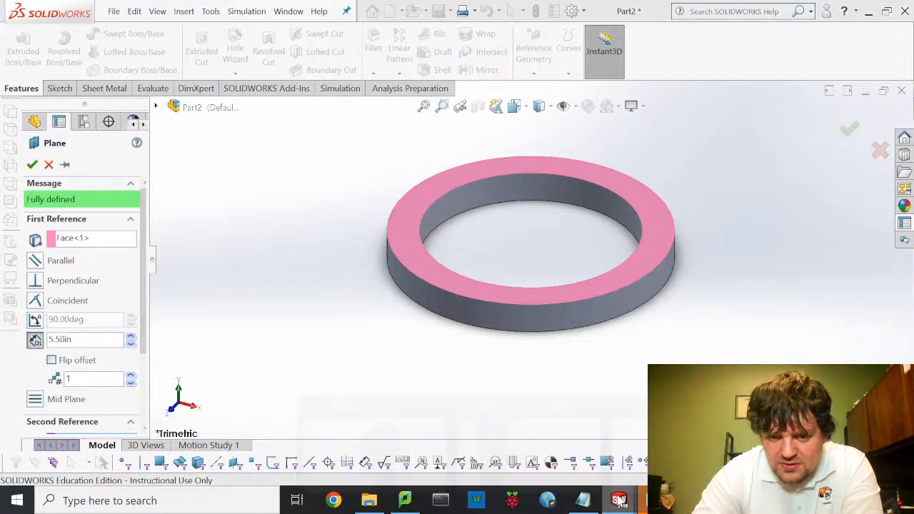
double_click(79, 341)
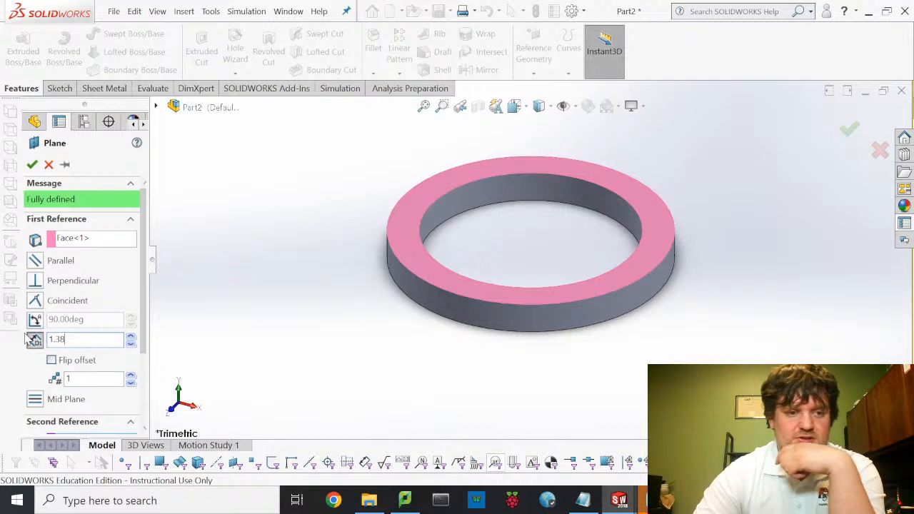
key(Return)
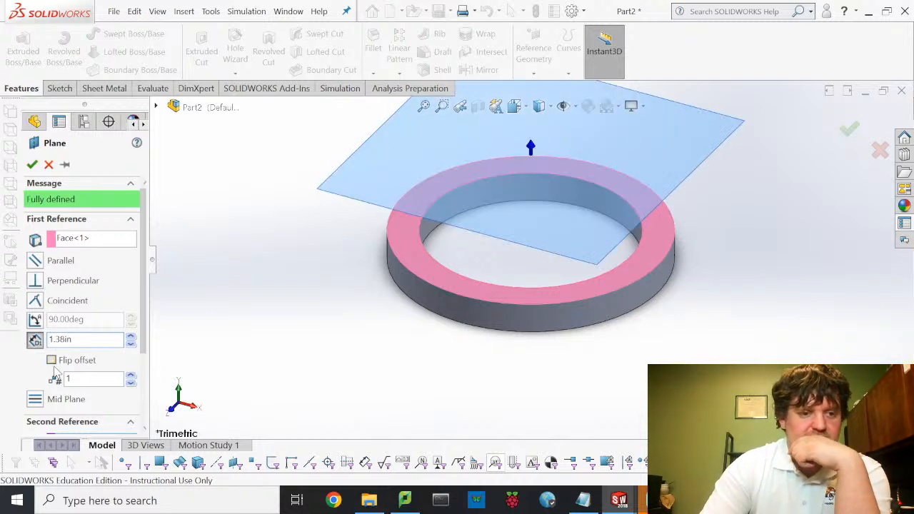
click(53, 360)
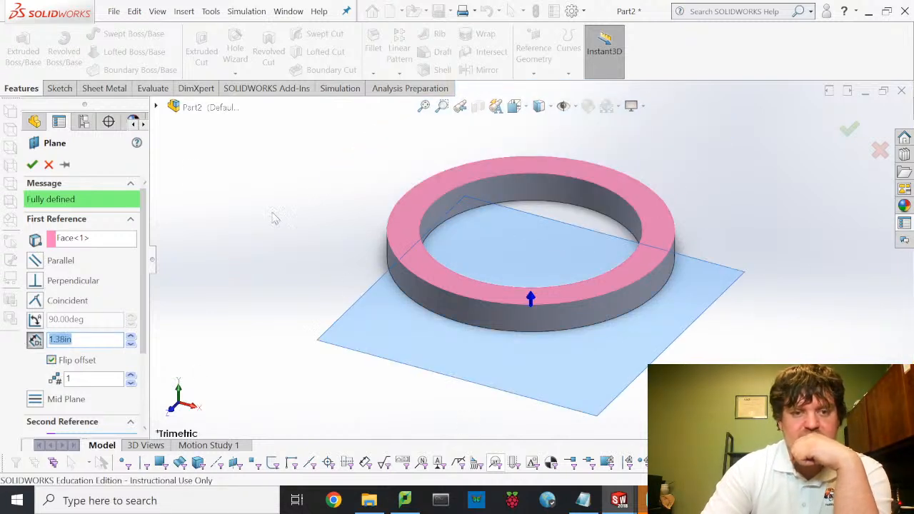
middle_drag(365, 311, 353, 235)
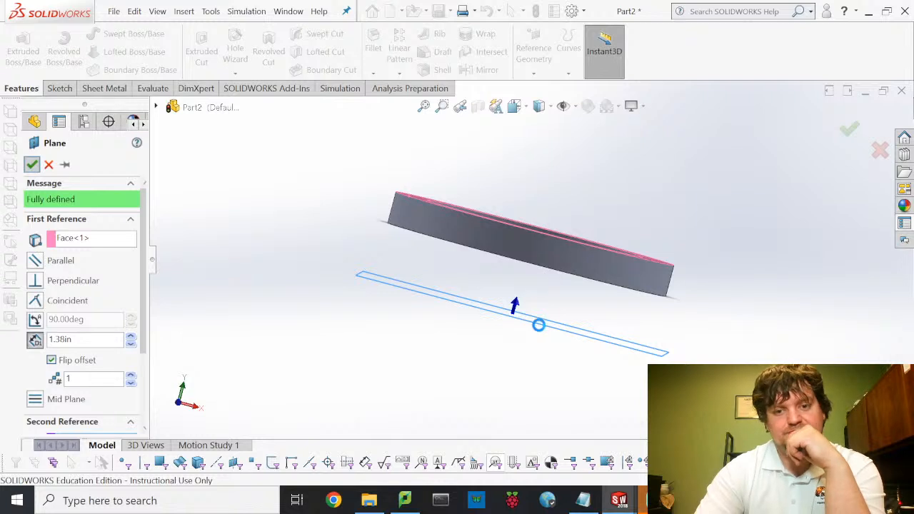
right_click(533, 343)
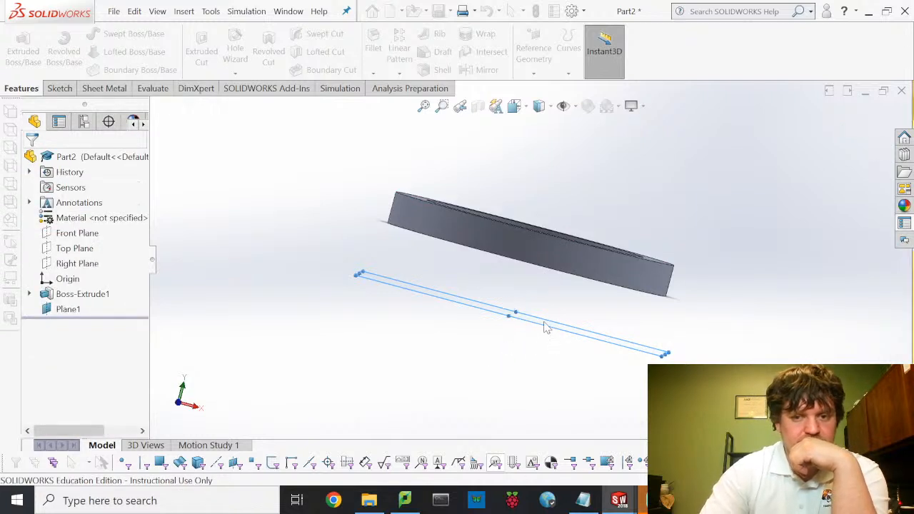
middle_drag(545, 325, 544, 309)
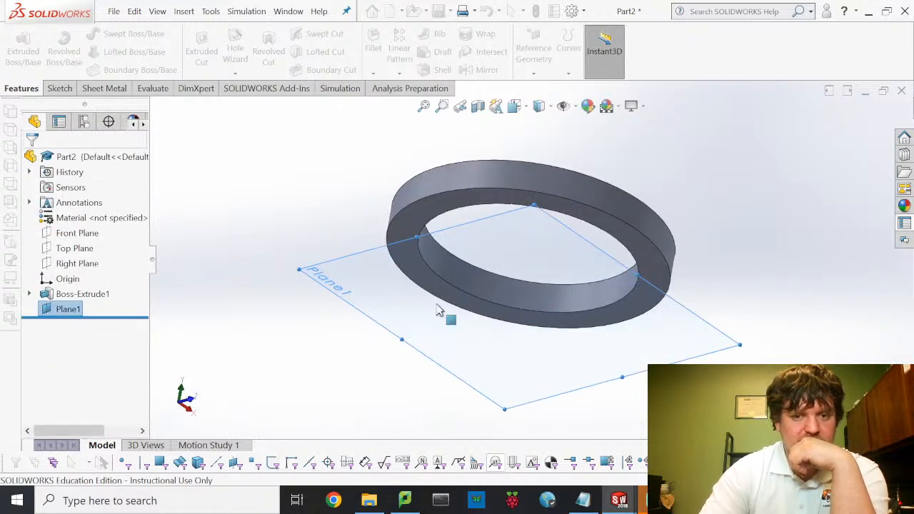
- On Plane1, viewed Normal To, sketch an origin-centred circle matching the ring's outer edge
click(60, 89)
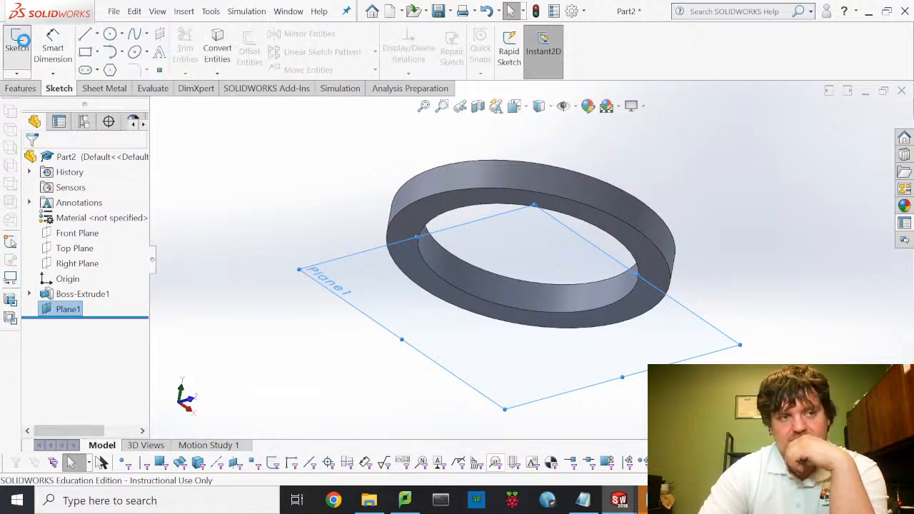
click(16, 42)
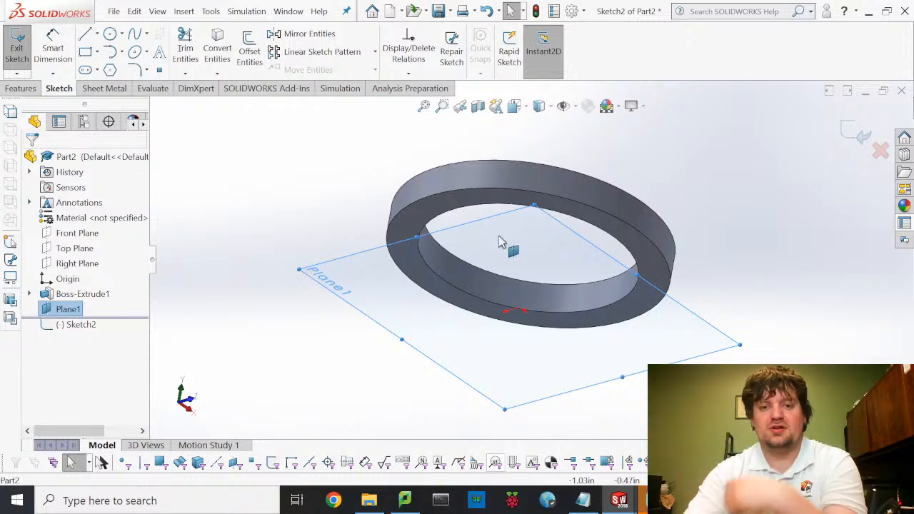
middle_drag(439, 200, 518, 262)
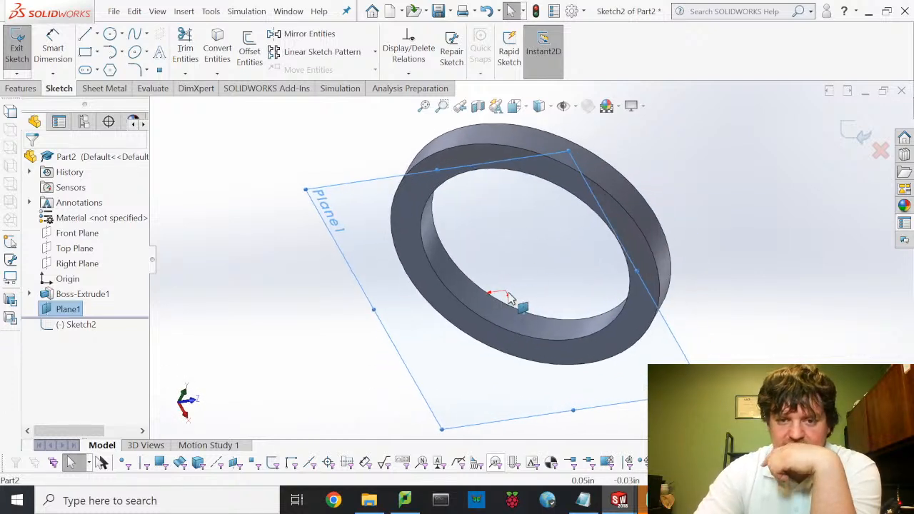
click(527, 113)
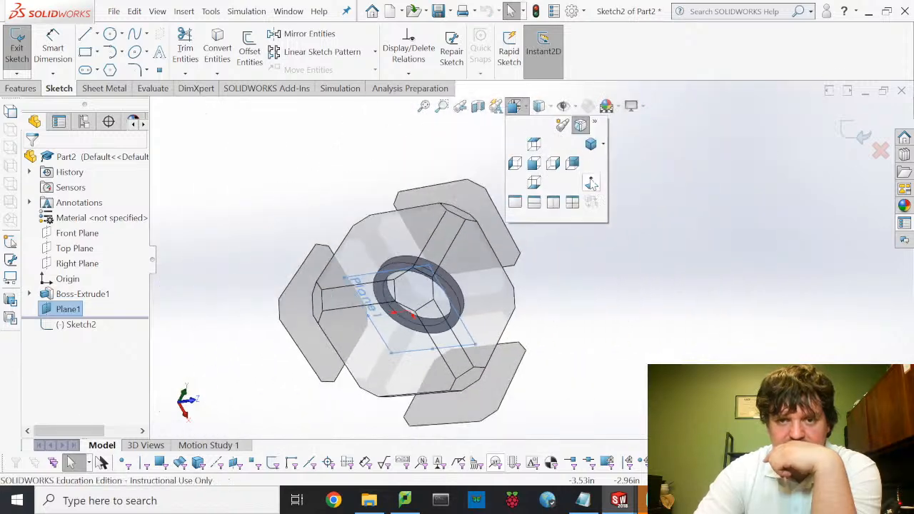
click(592, 183)
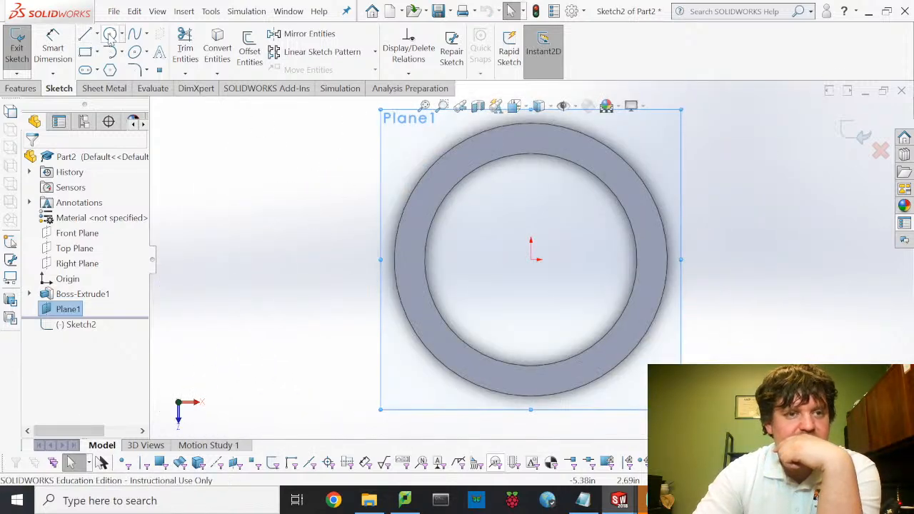
click(531, 260)
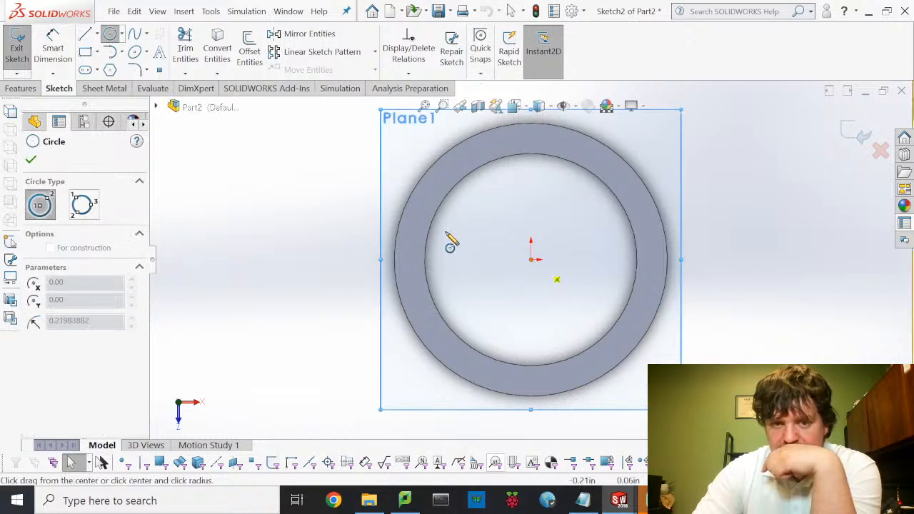
click(402, 227)
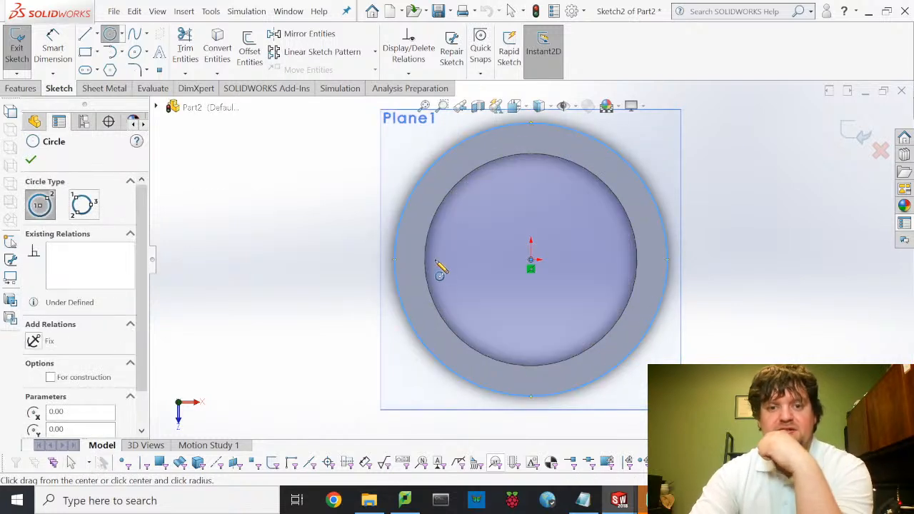
click(18, 45)
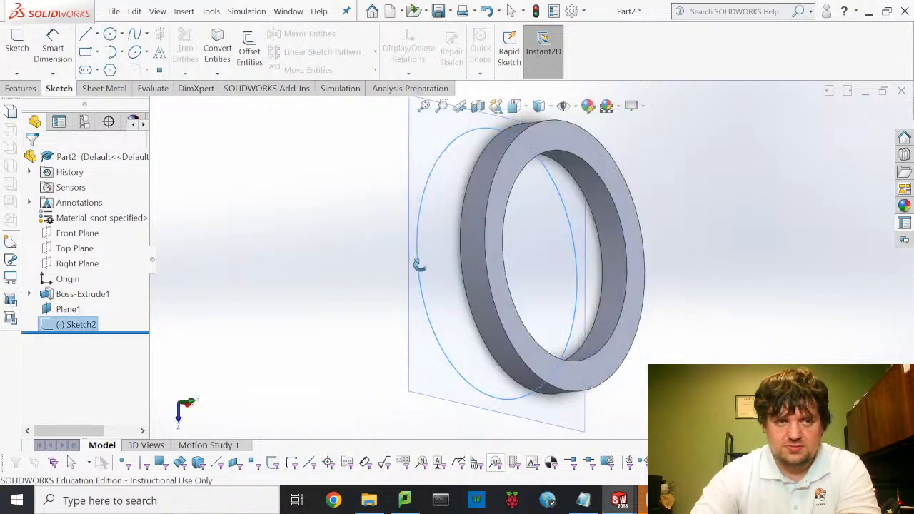
- Extrude Sketch2 0.50 in in the reversed direction as Boss-Extrude2
click(20, 88)
click(22, 62)
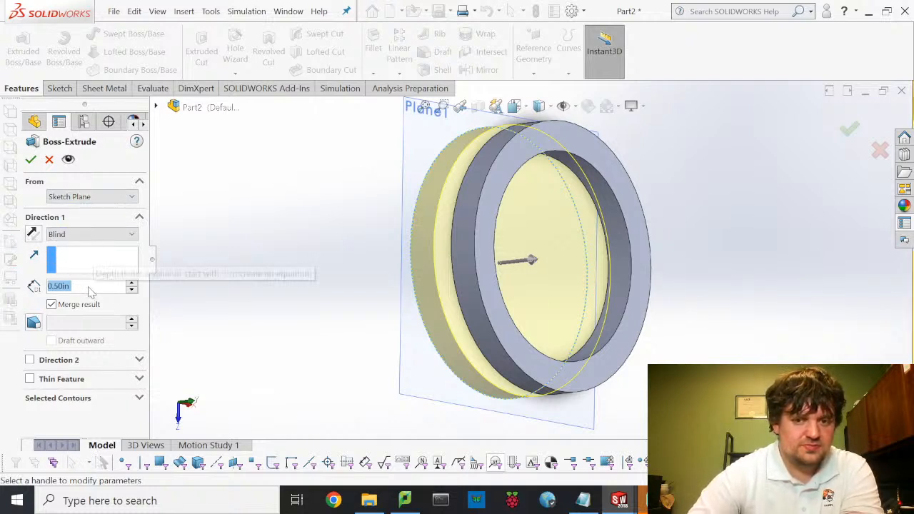
click(33, 235)
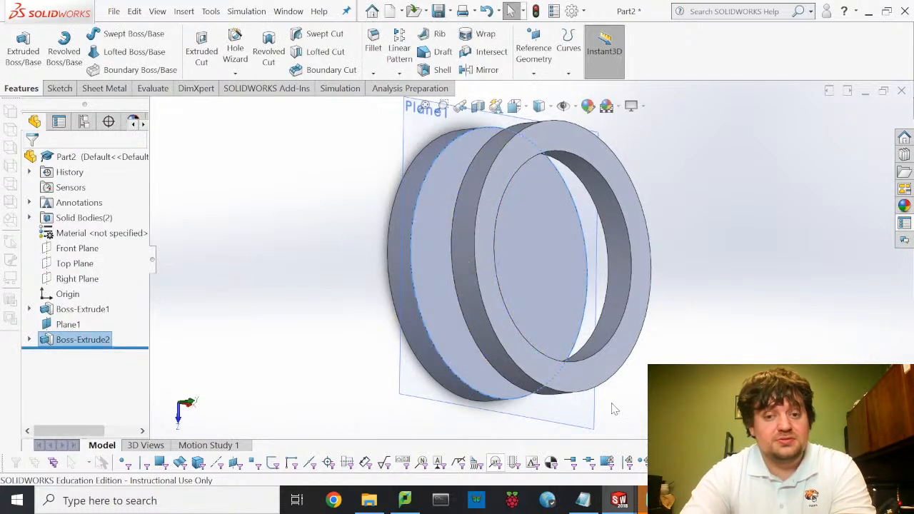
middle_drag(496, 350, 425, 338)
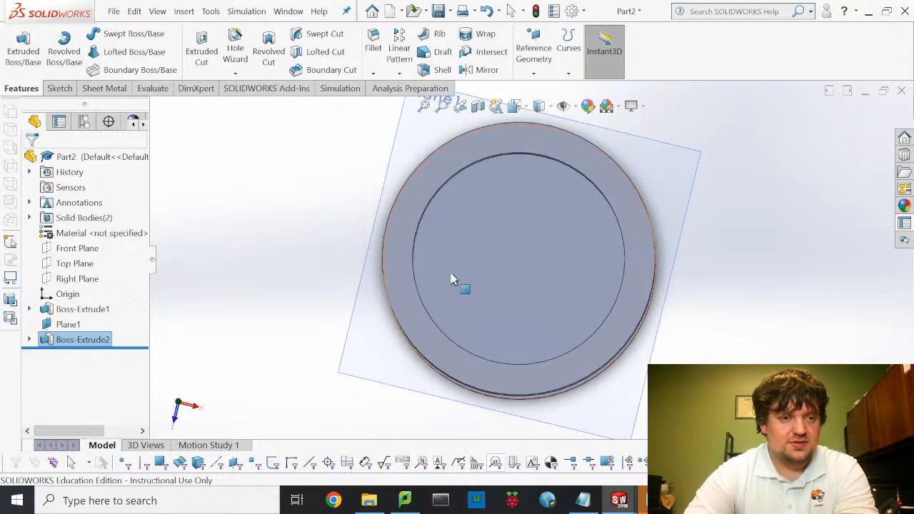
- Start a new sketch on Plane1 and view it face-on
click(60, 89)
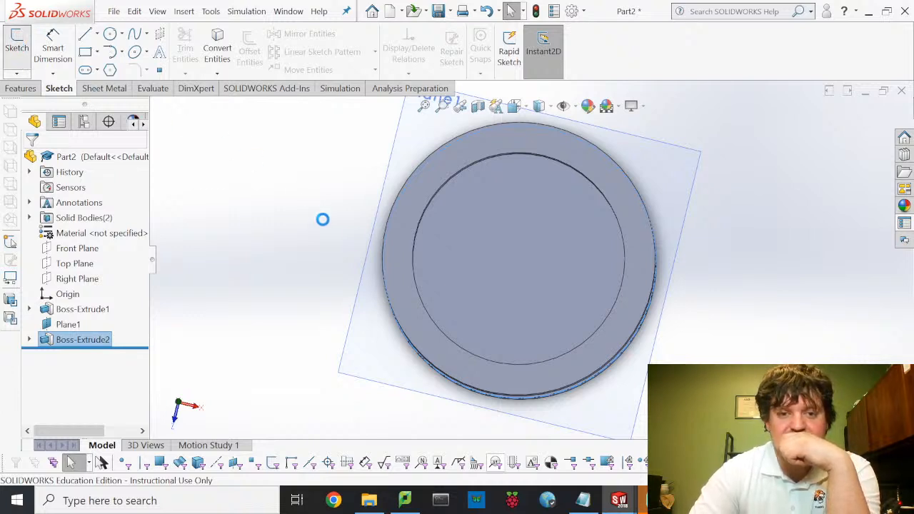
click(473, 260)
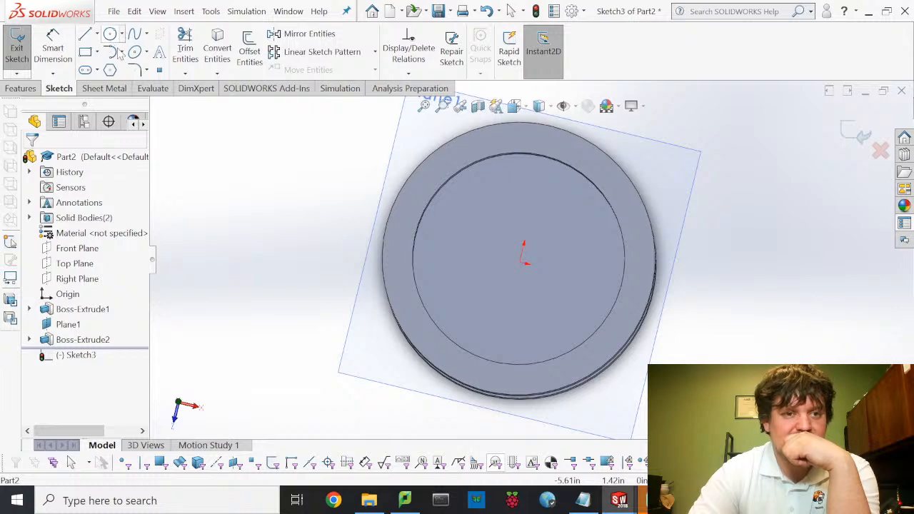
click(528, 107)
click(595, 180)
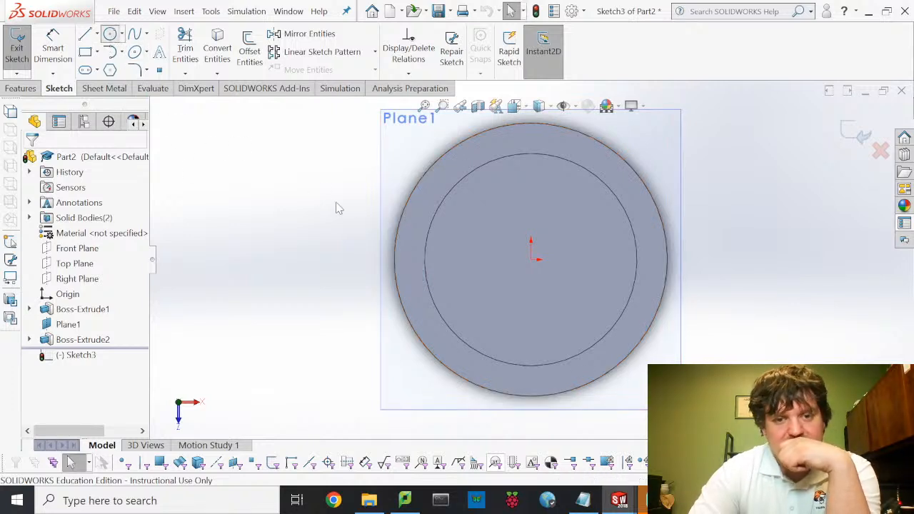
- Draw a small pin circle on the left side of the outer ring
click(415, 224)
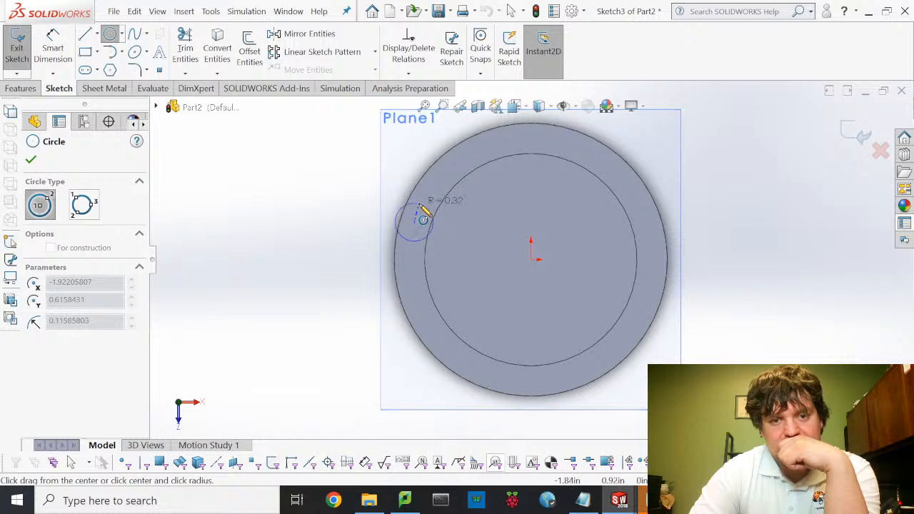
click(420, 206)
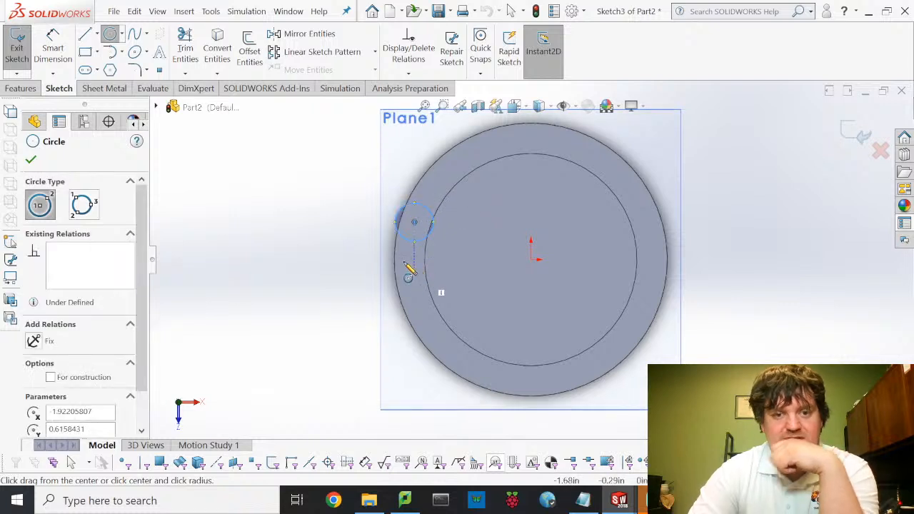
key(Escape)
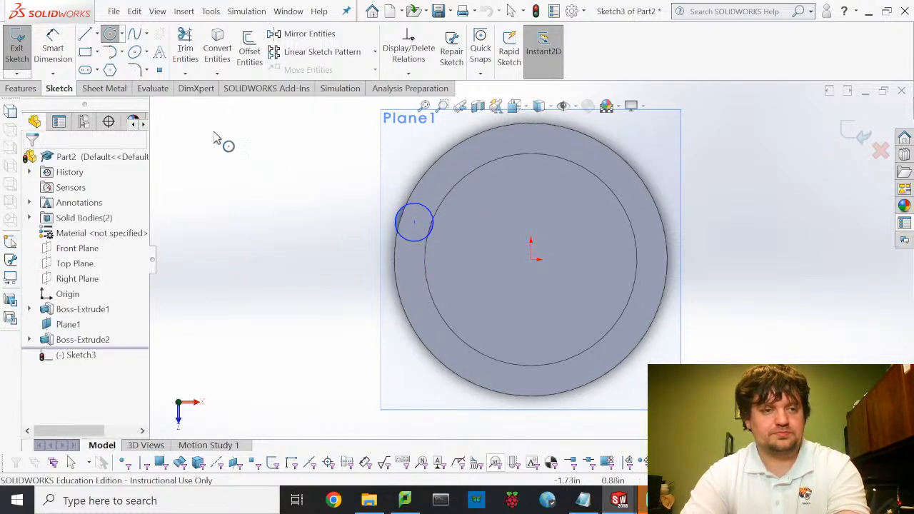
key(Escape)
mouse_move(621, 504)
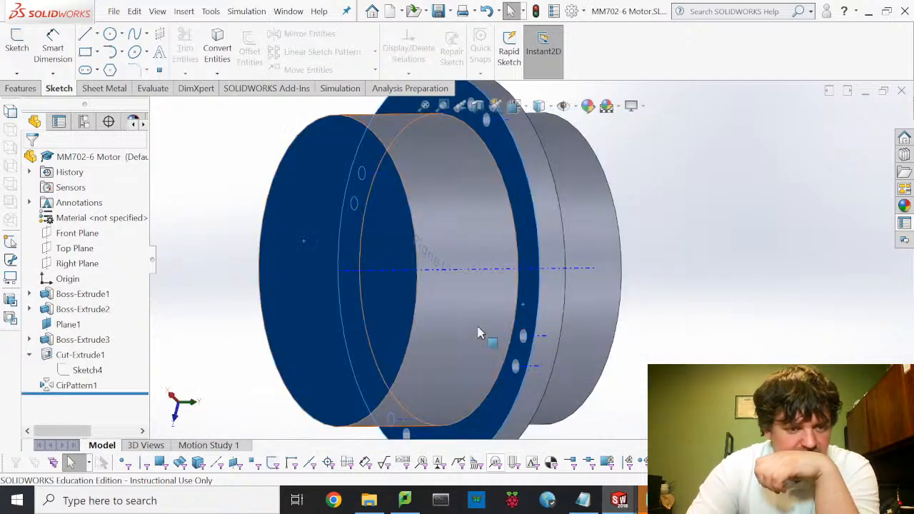
middle_drag(479, 333, 360, 317)
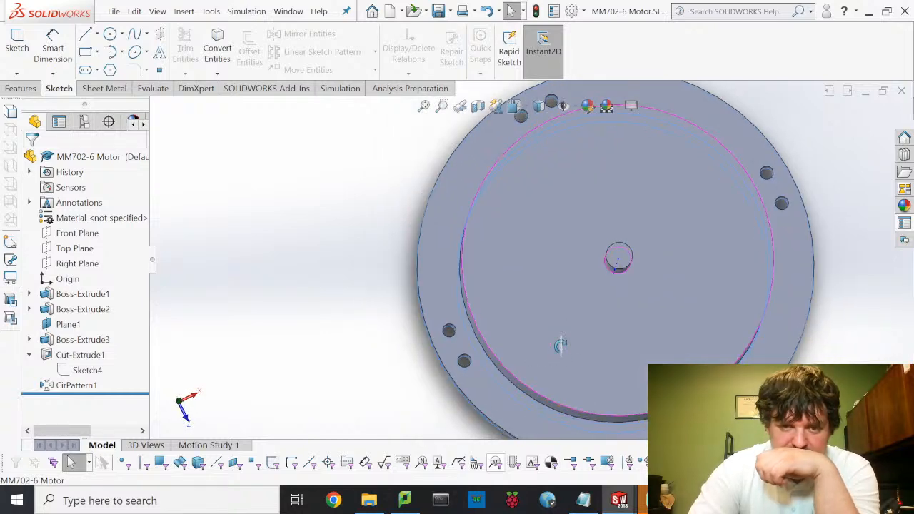
click(87, 371)
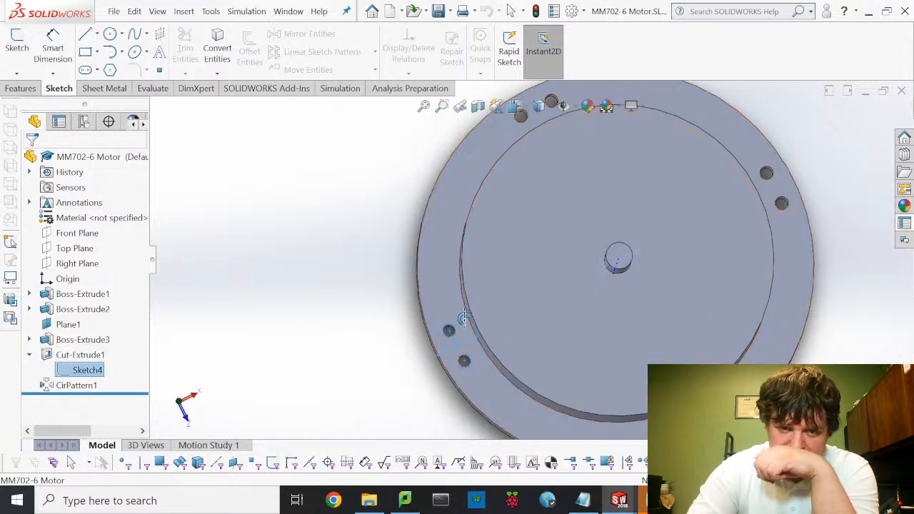
scroll(468, 334, up, 3)
scroll(483, 341, down, 4)
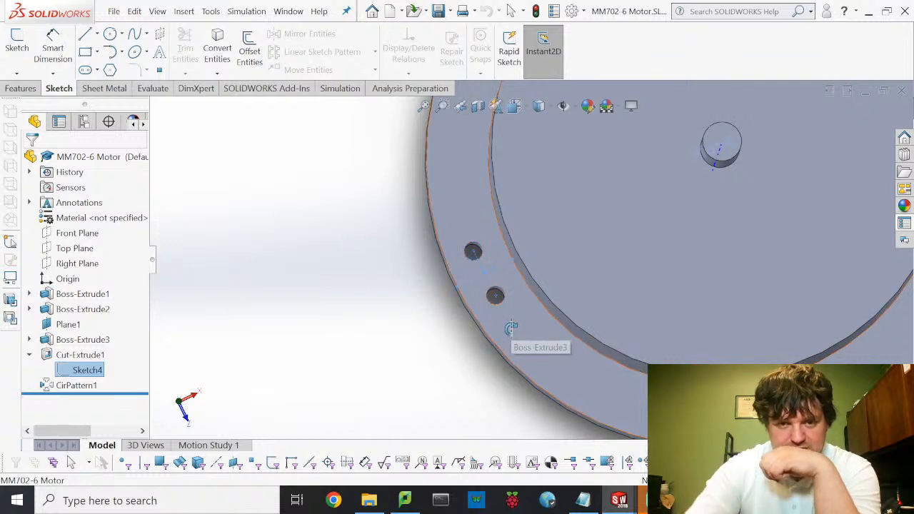
scroll(469, 267, down, 1)
scroll(470, 266, down, 2)
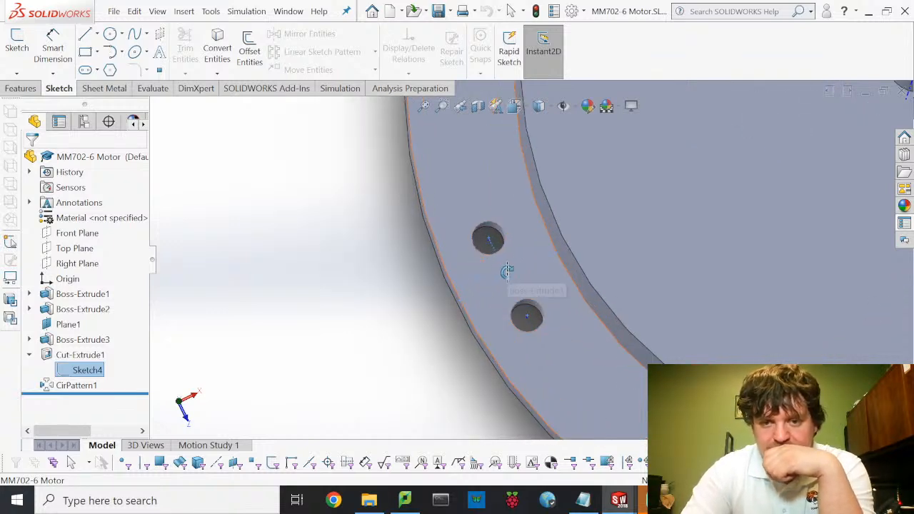
scroll(525, 303, down, 2)
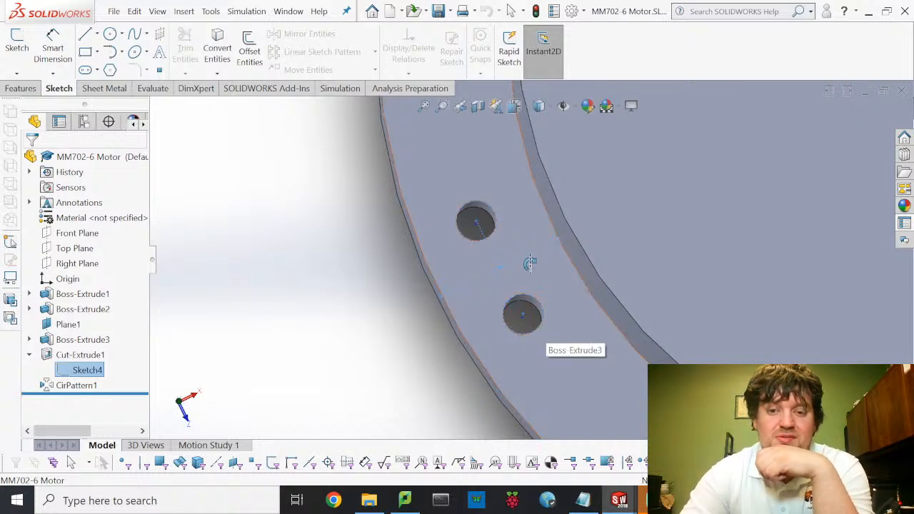
scroll(514, 279, up, 4)
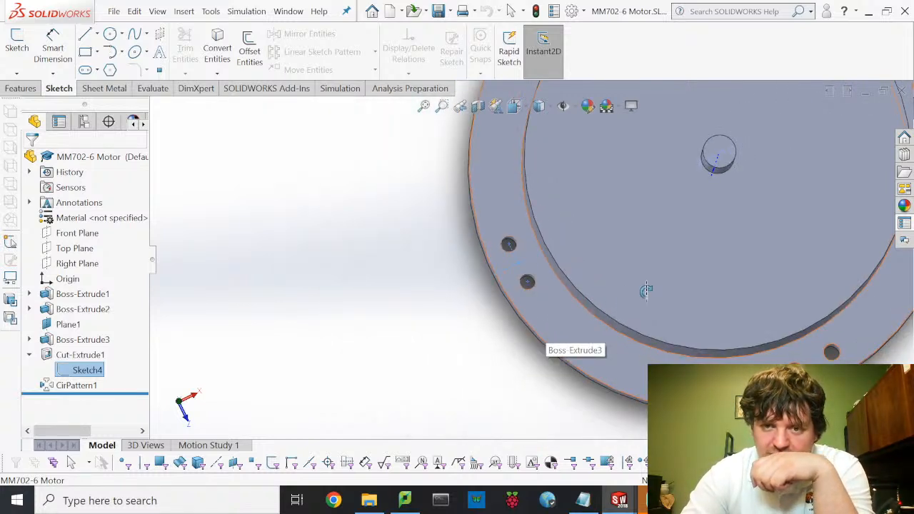
scroll(657, 292, up, 2)
scroll(657, 292, down, 2)
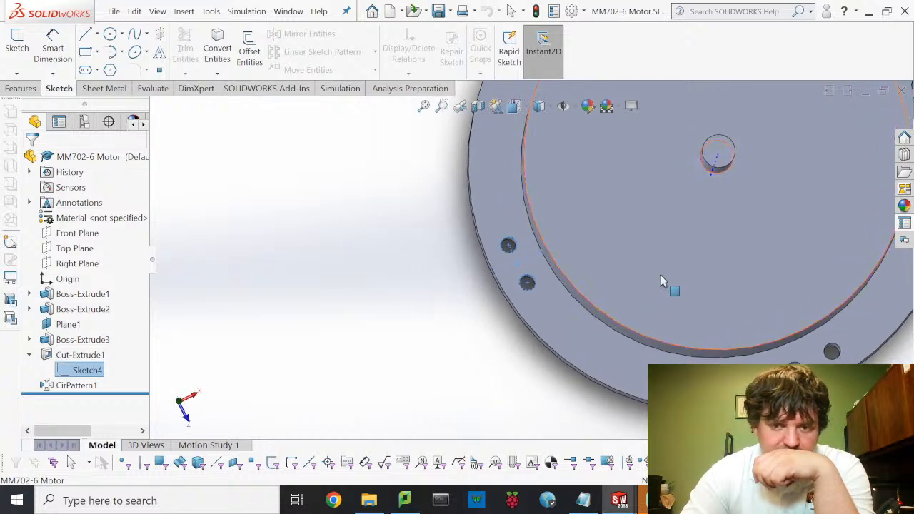
mouse_move(682, 321)
middle_down()
mouse_move(688, 303)
mouse_move(680, 307)
middle_up()
scroll(693, 314, up, 3)
scroll(626, 283, down, 3)
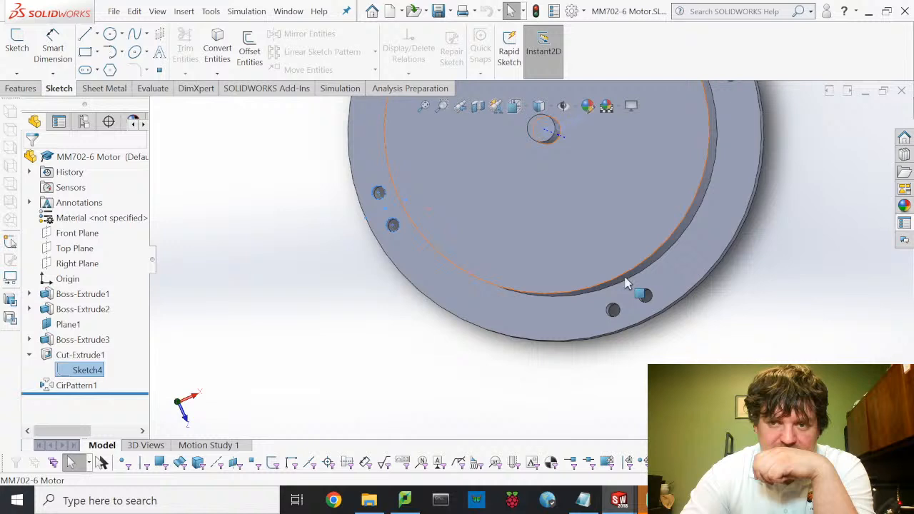
click(89, 369)
click(89, 369)
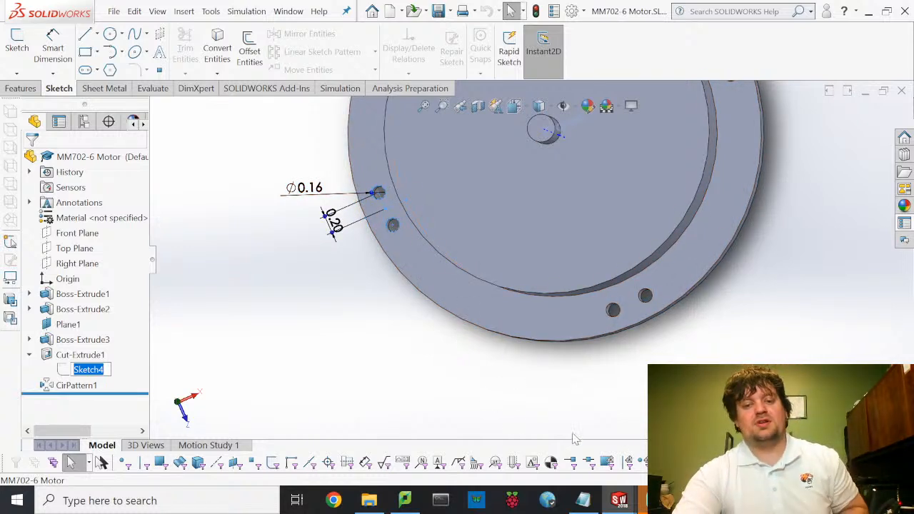
click(623, 506)
click(623, 506)
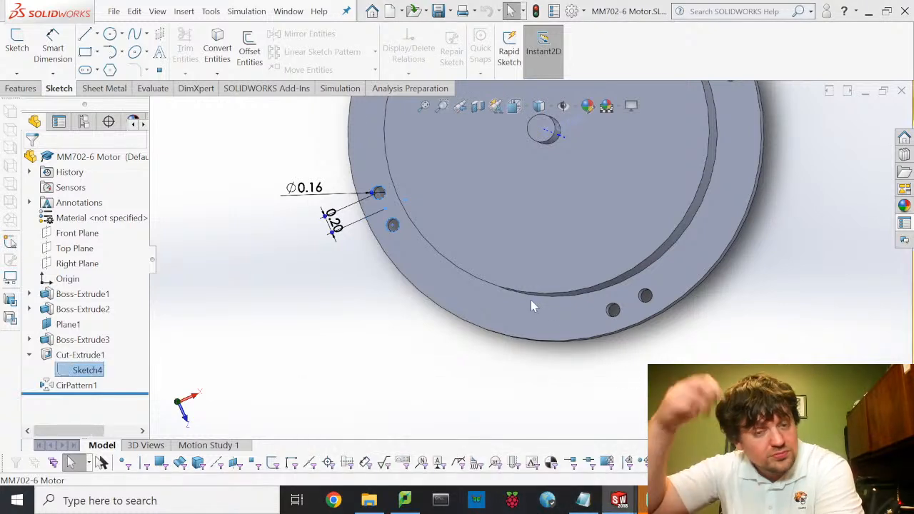
key(ctrl+Tab)
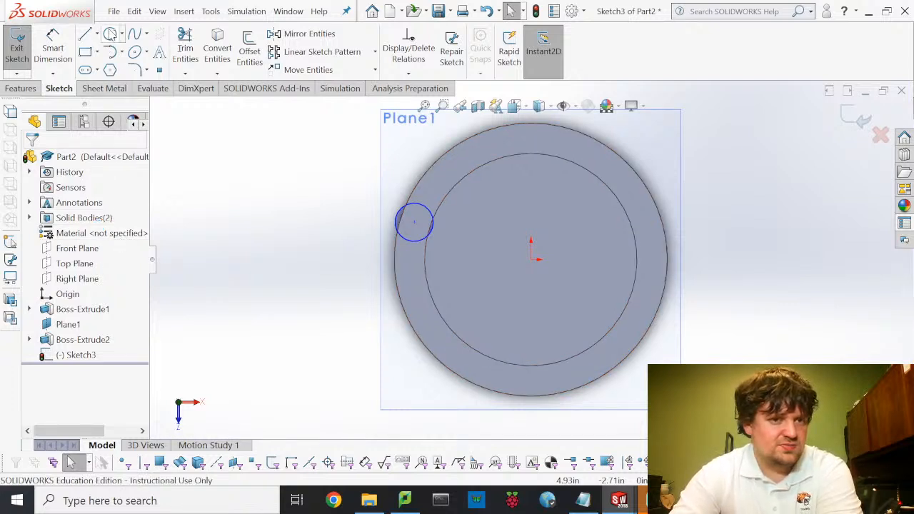
- Draw a circle centred on the origin within the ring and make it construction geometry
click(111, 34)
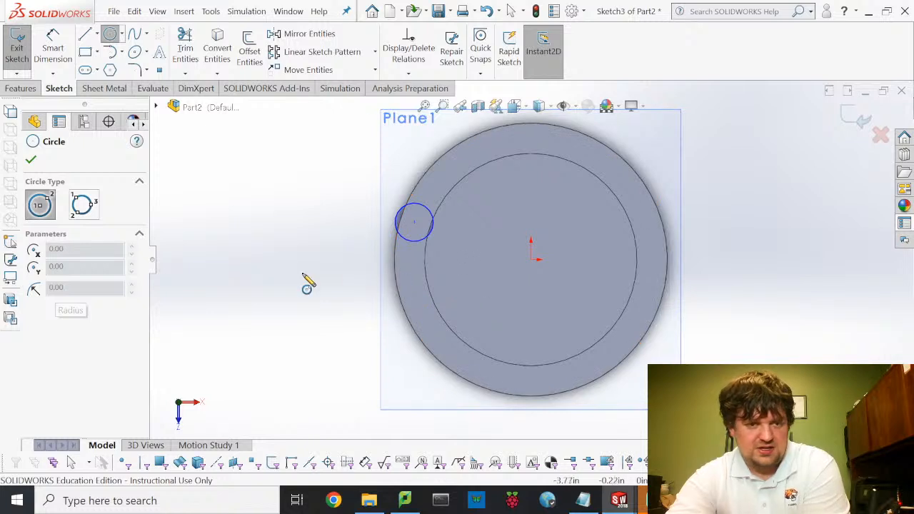
click(533, 258)
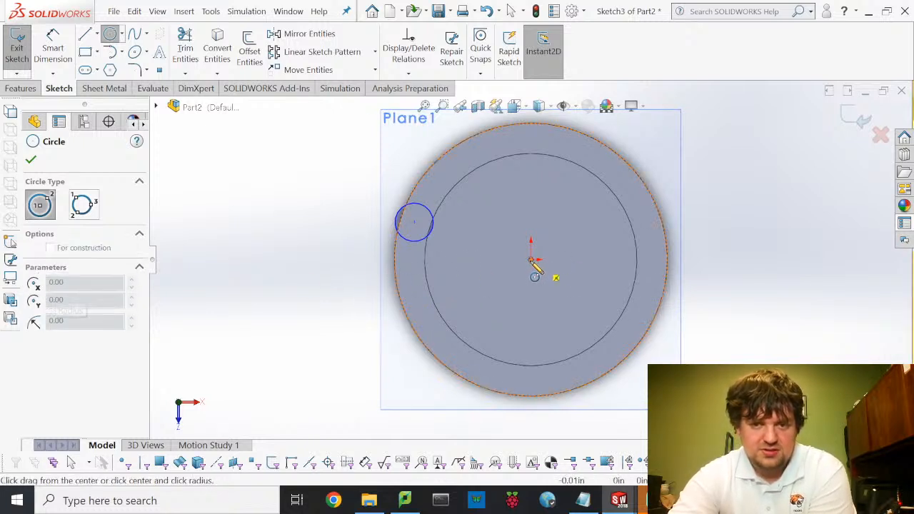
click(416, 265)
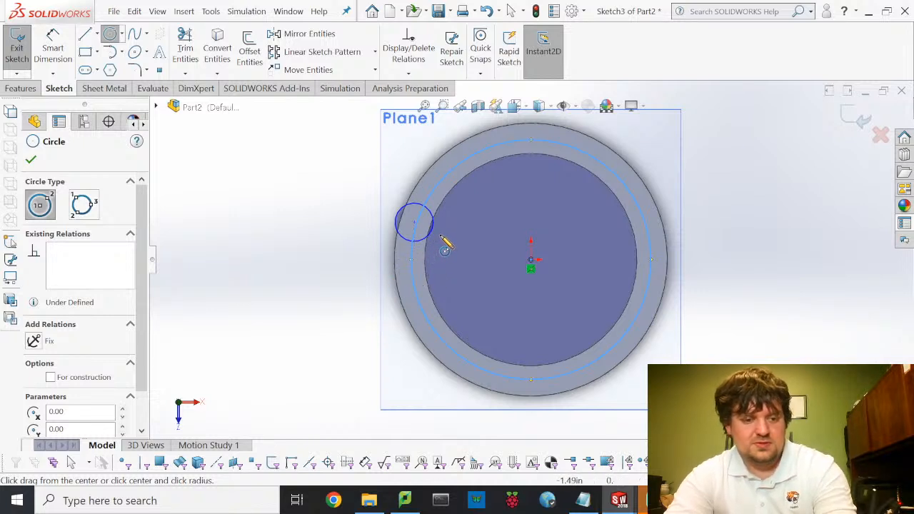
key(Escape)
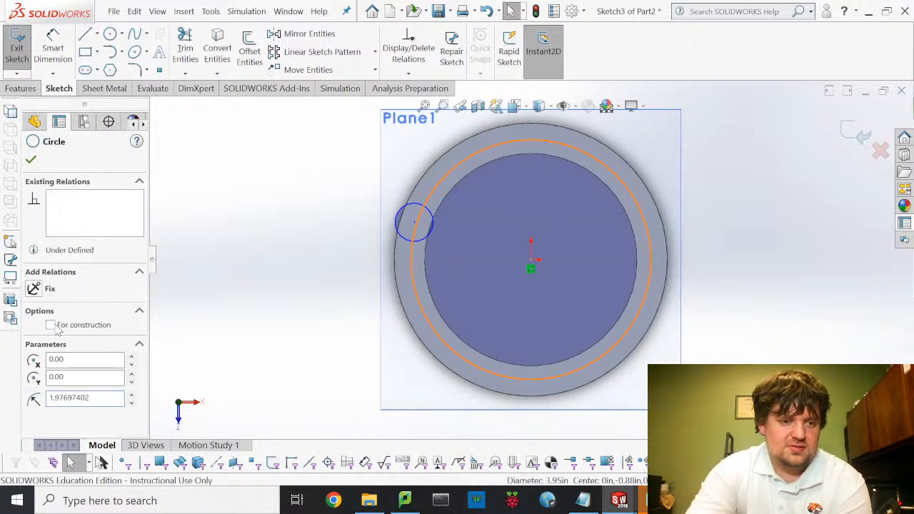
click(51, 325)
key(Escape)
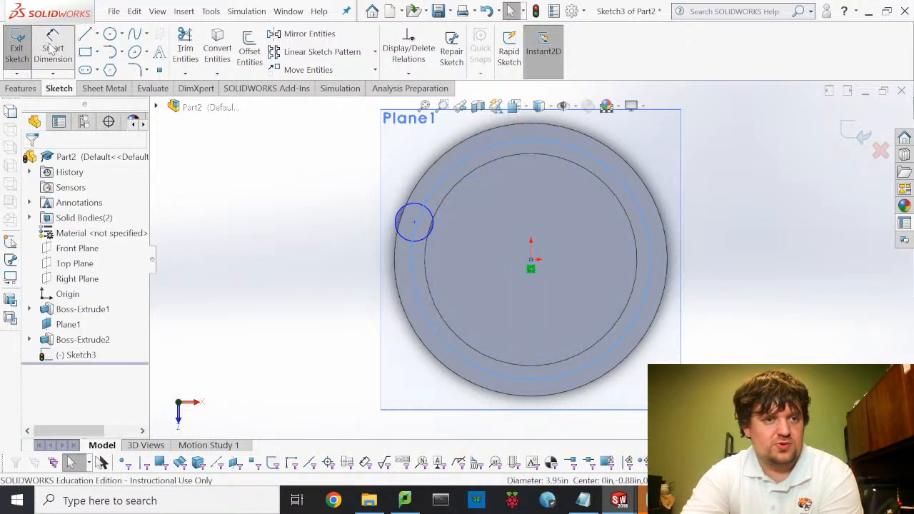
- Dimension the construction circle's diameter to 4.2
click(422, 308)
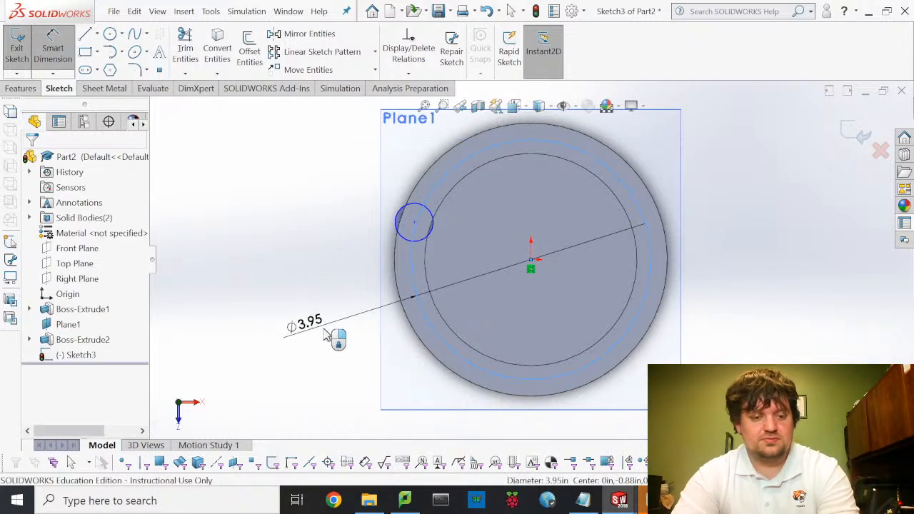
click(325, 336)
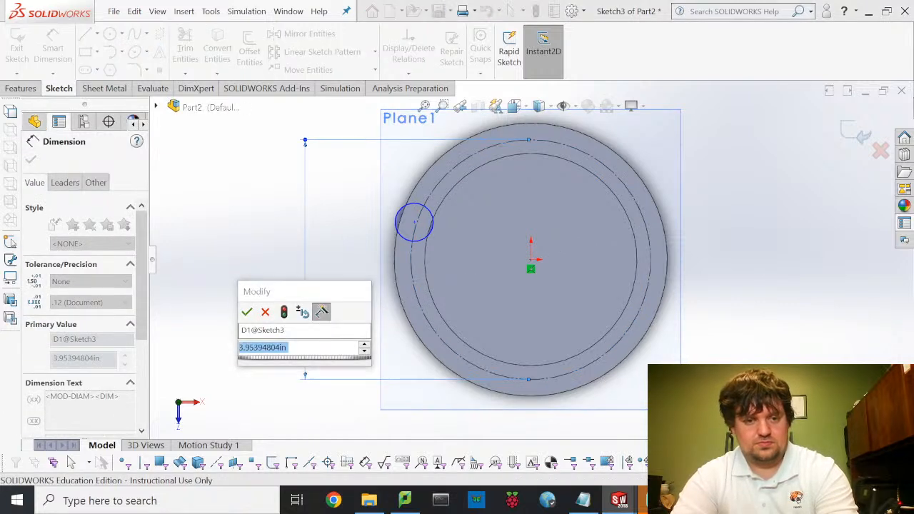
text(4.2)
key(Return)
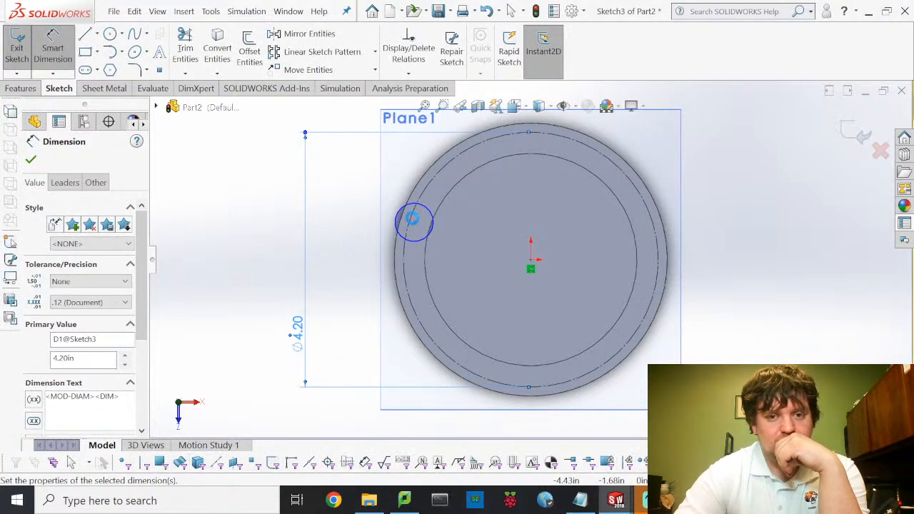
scroll(413, 220, up, 1)
scroll(413, 220, down, 1)
scroll(422, 229, down, 3)
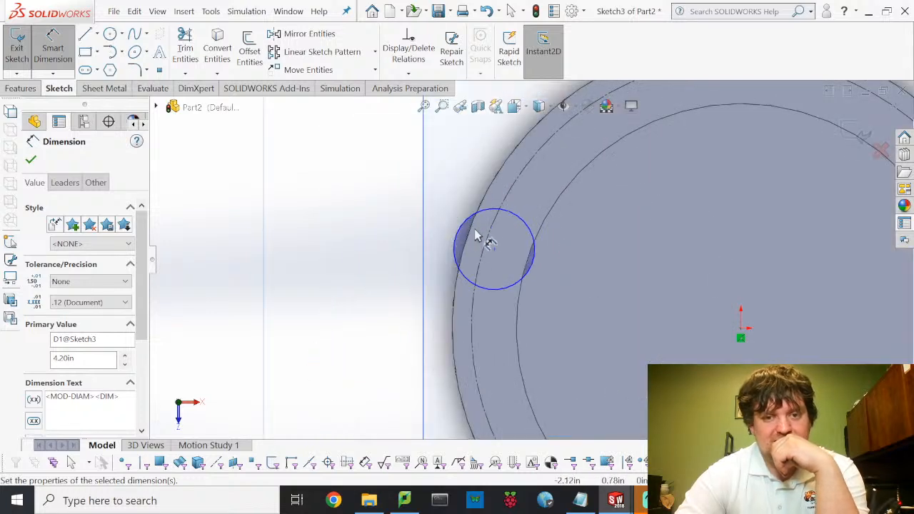
- Make the small circle's centre coincident with the construction circle
key(Escape)
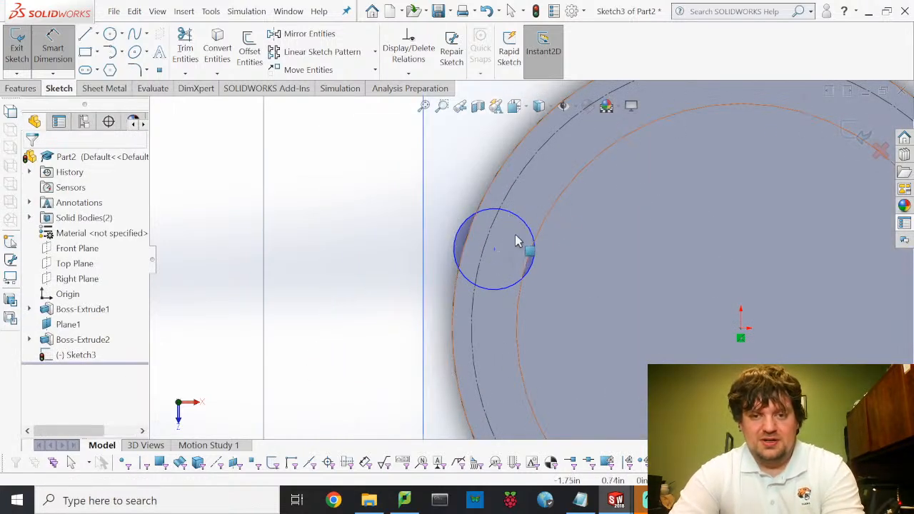
click(489, 246)
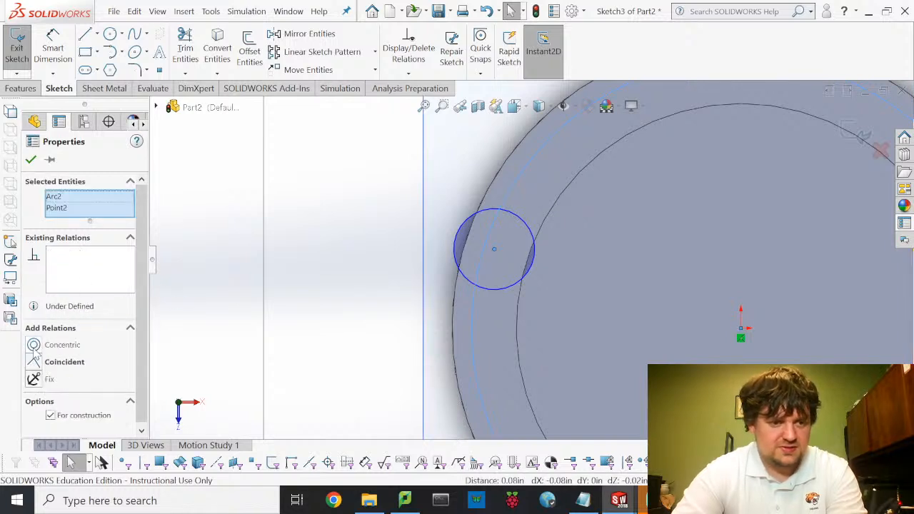
click(33, 362)
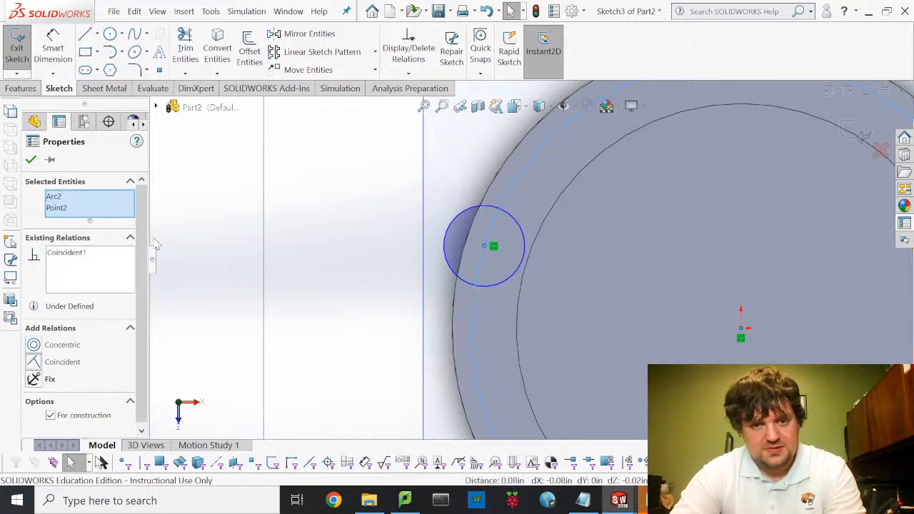
click(30, 160)
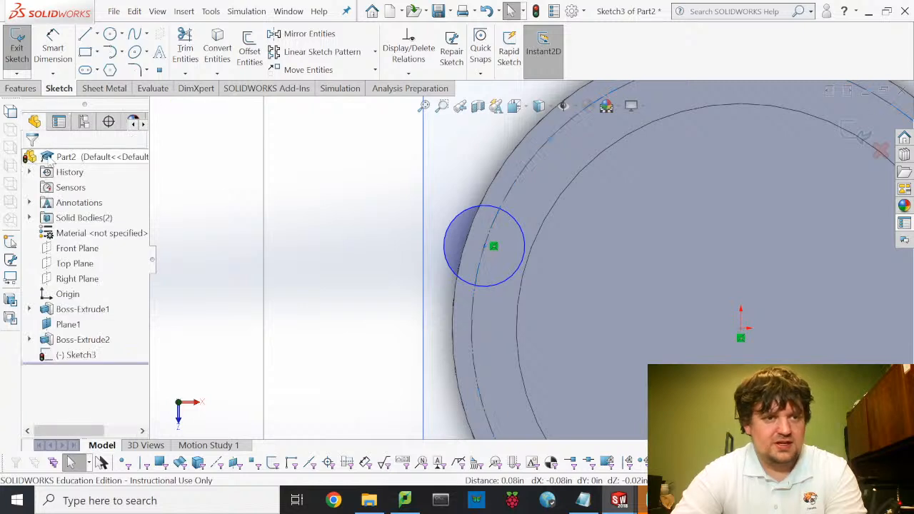
- Start a Smart Dimension from the pin circle's centre to the sketch origin
click(528, 255)
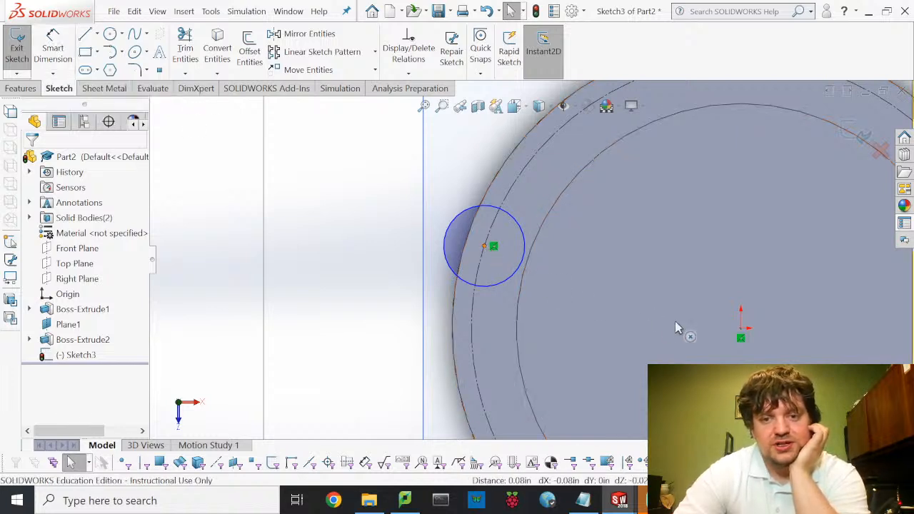
click(741, 335)
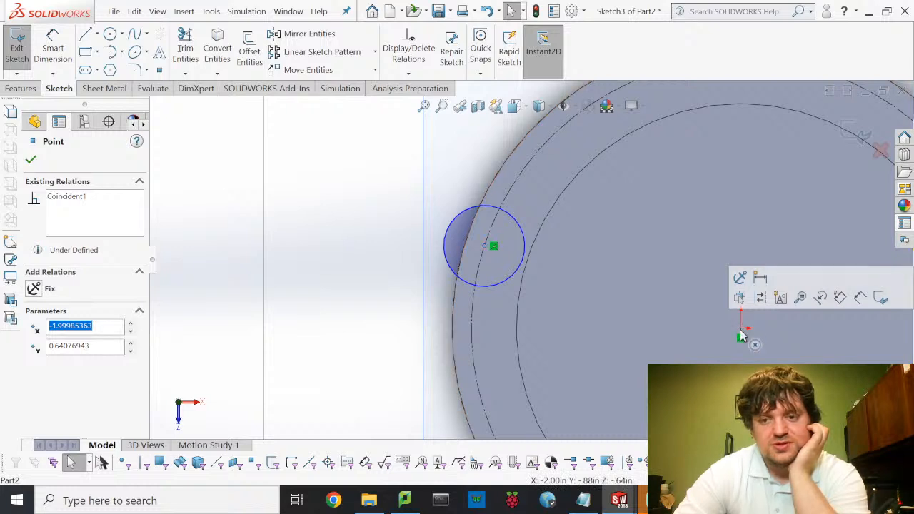
click(741, 330)
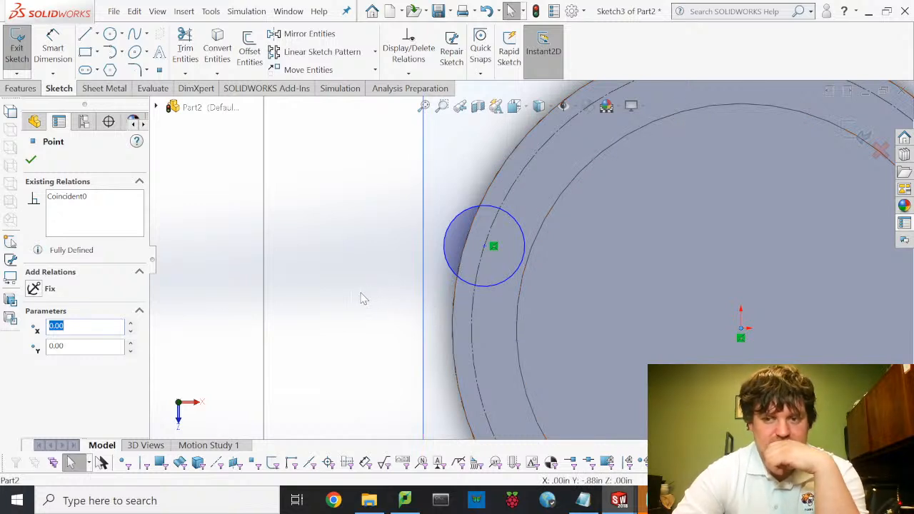
click(53, 46)
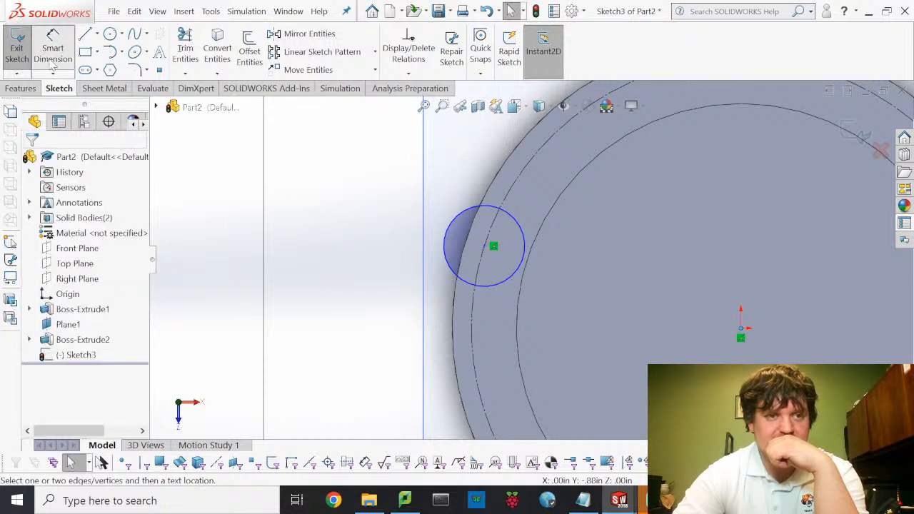
click(490, 248)
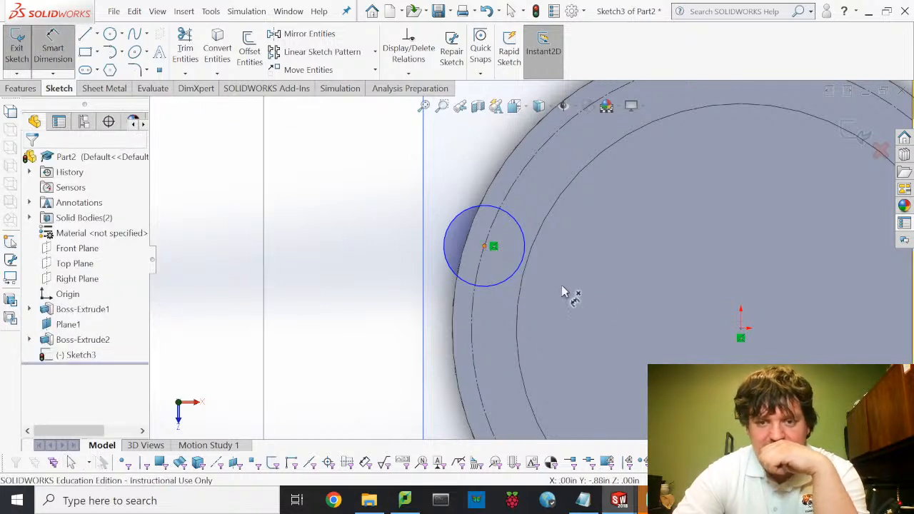
click(742, 333)
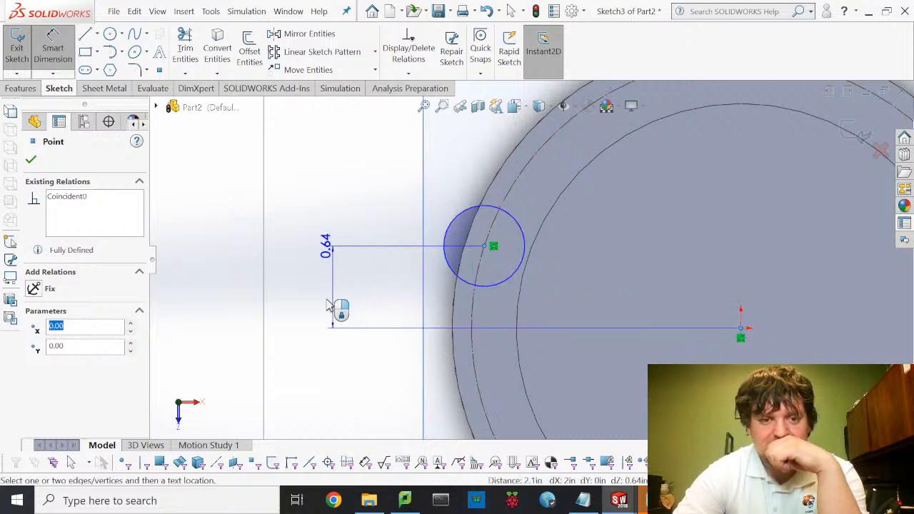
- Place the vertical dimension and set the pin centre's offset above the origin to 0.20
click(327, 311)
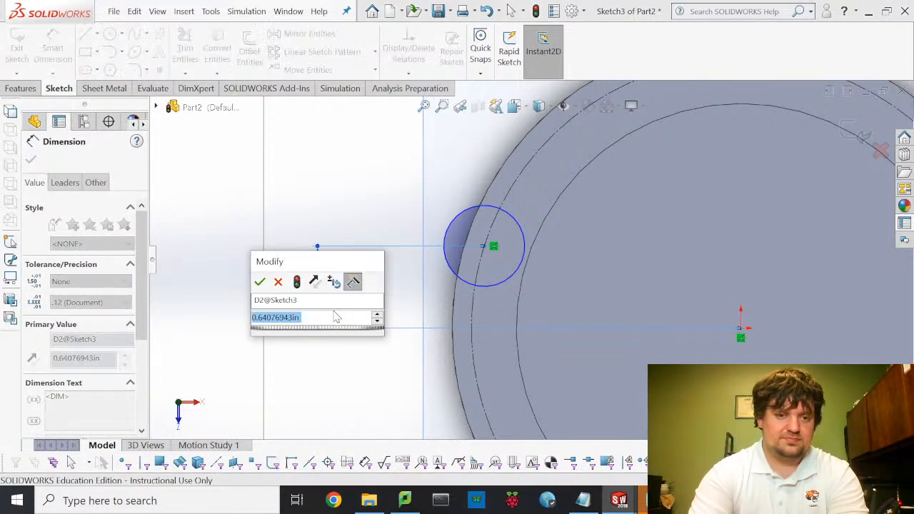
text(0.)
text(5)
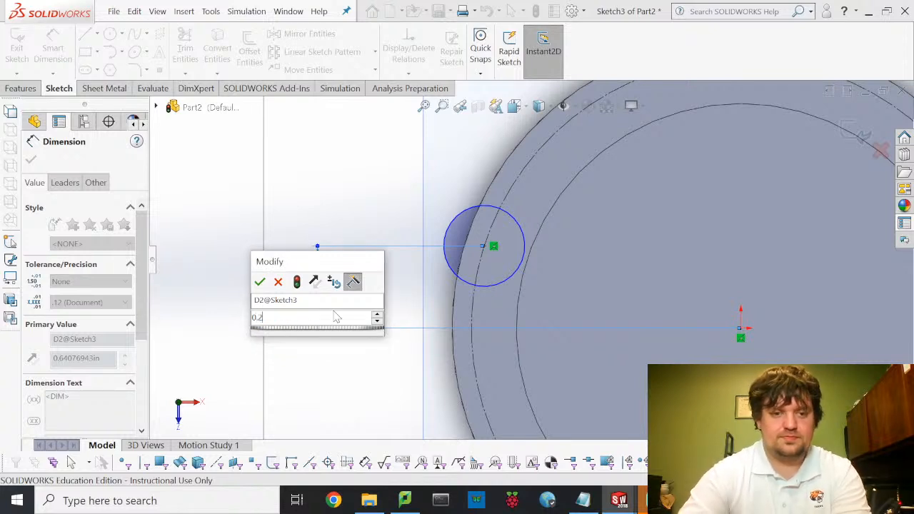
key(Return)
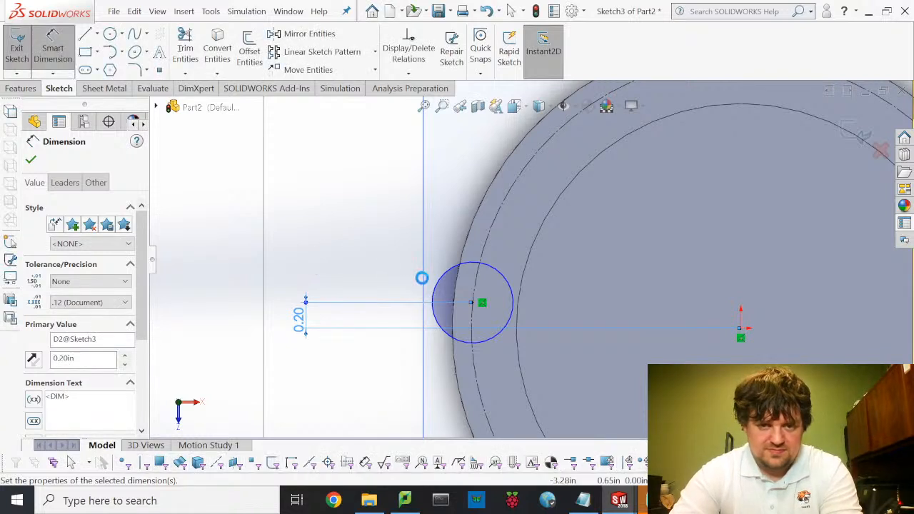
key(Escape)
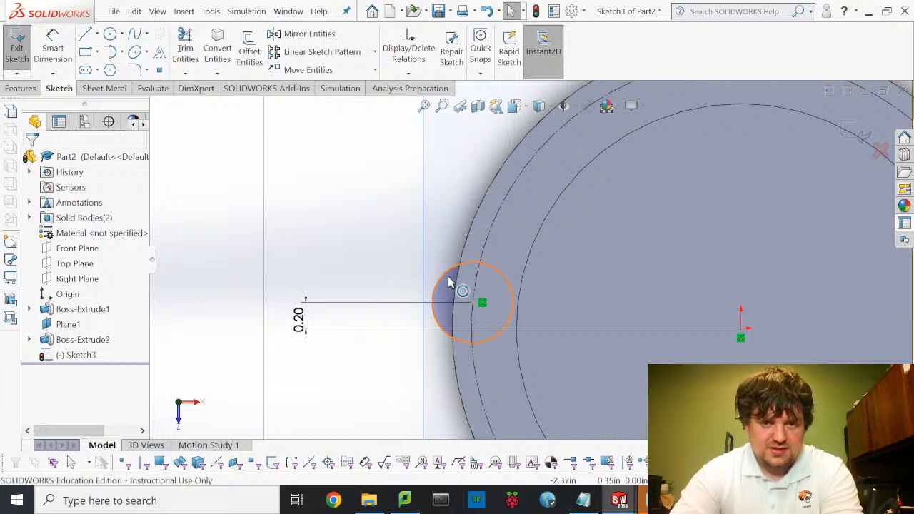
- Make the pin circle tangent to the ring's outer edge
click(465, 255)
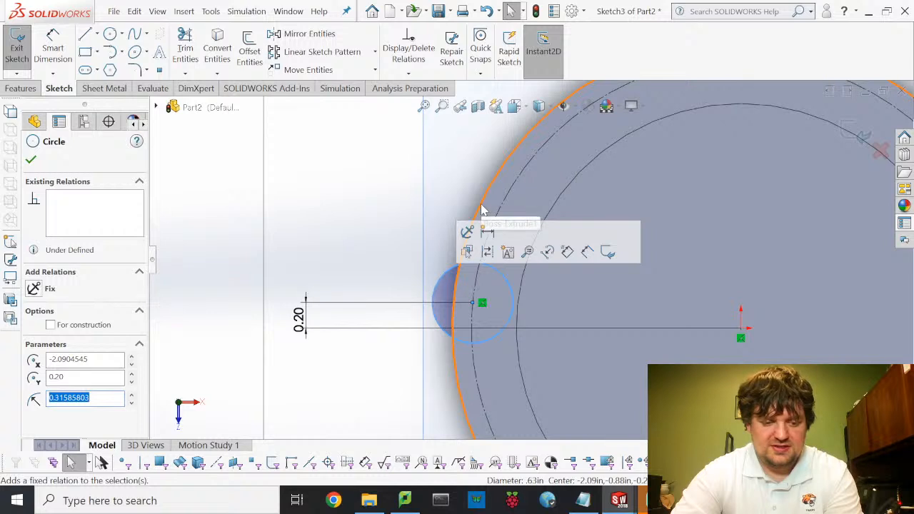
key(Escape)
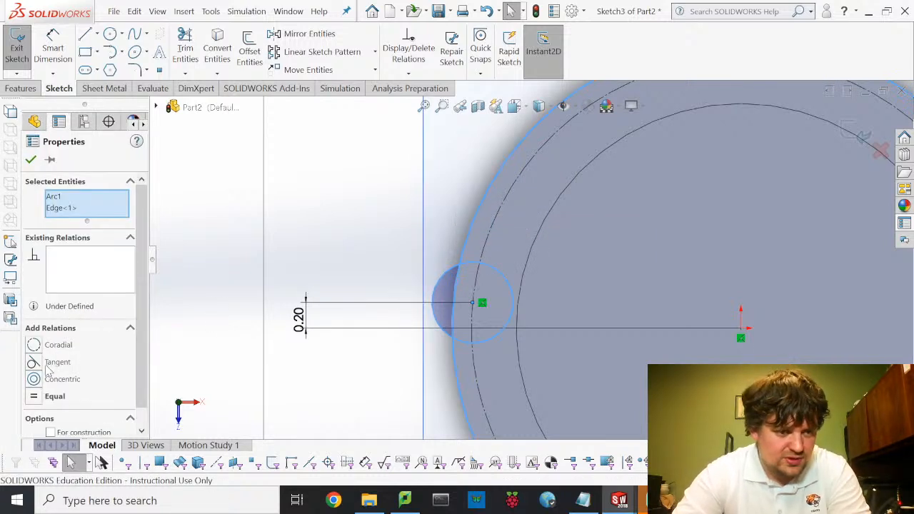
click(37, 365)
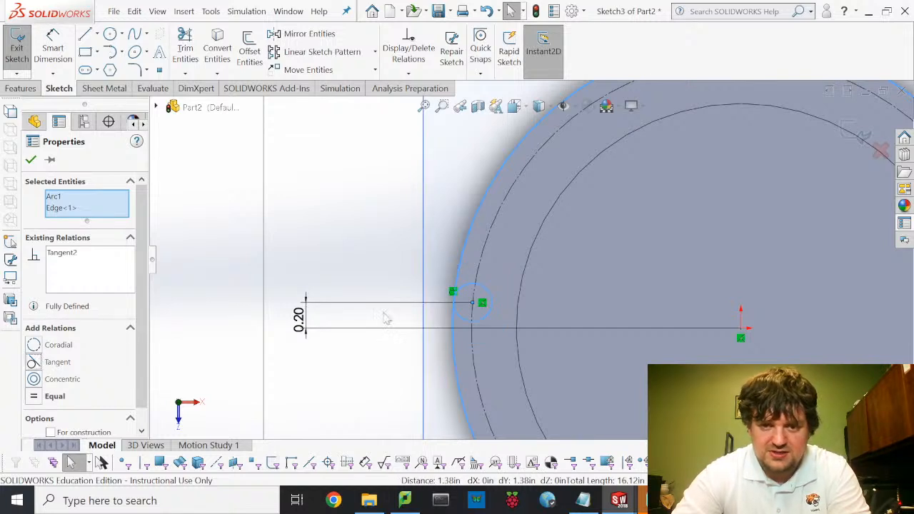
click(226, 142)
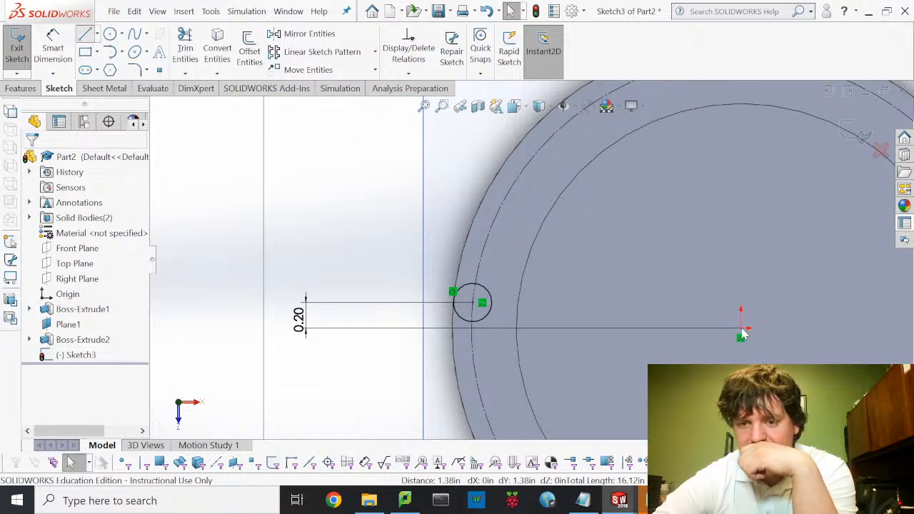
- Draw a horizontal construction line from the origin toward the pin circle
key(l)
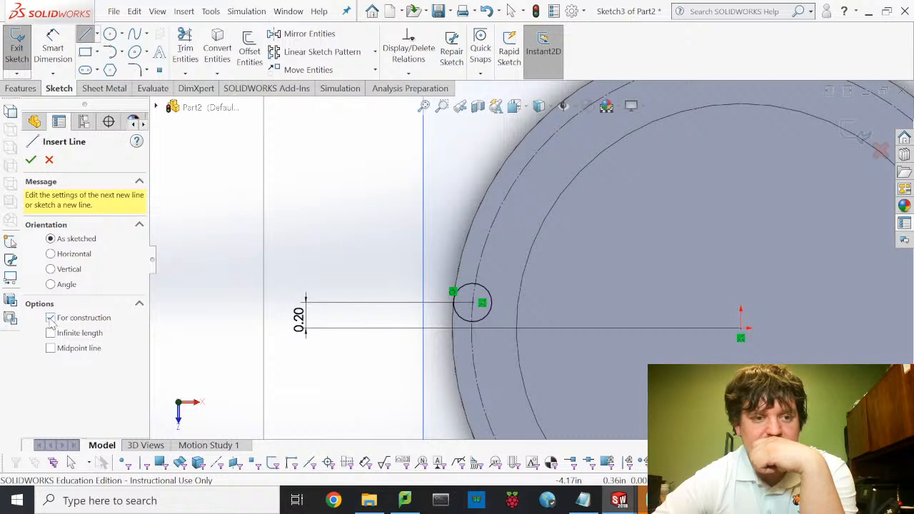
click(741, 329)
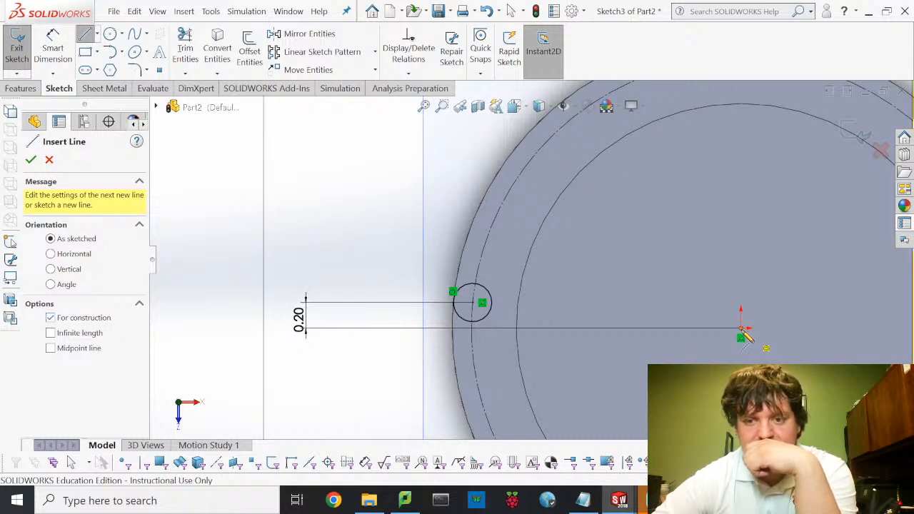
click(455, 330)
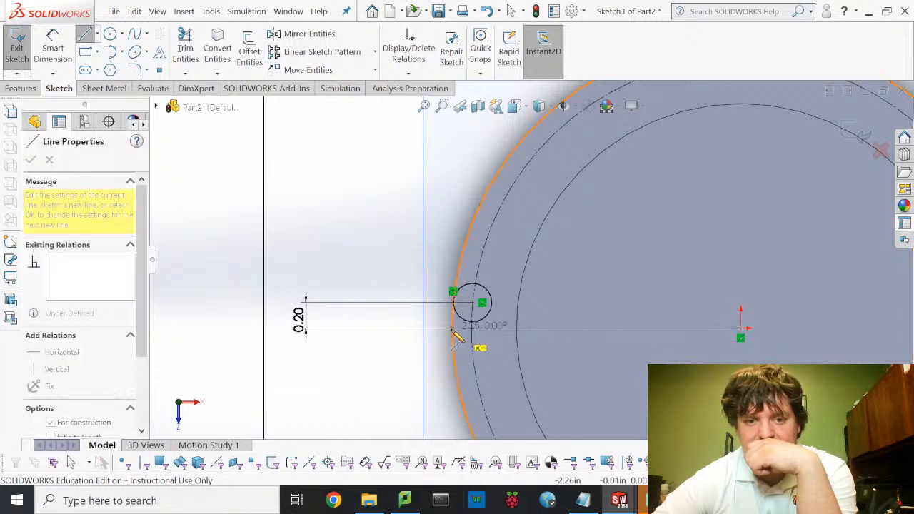
click(472, 328)
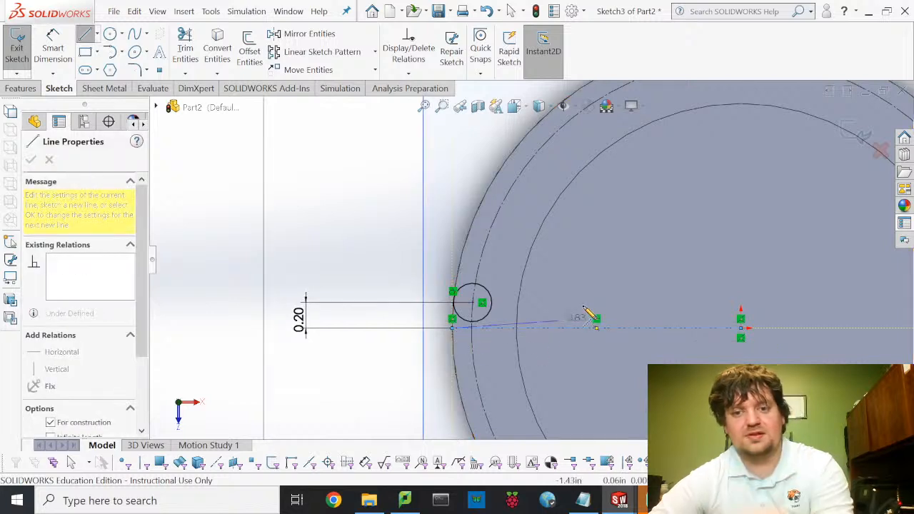
key(Escape)
key(Escape)
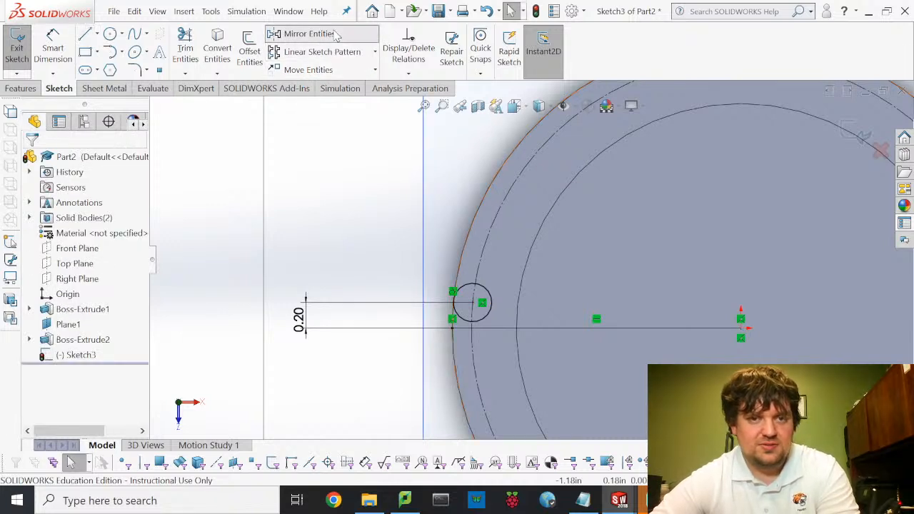
- Mirror the pin circle about the construction line to make a second pin below
click(491, 299)
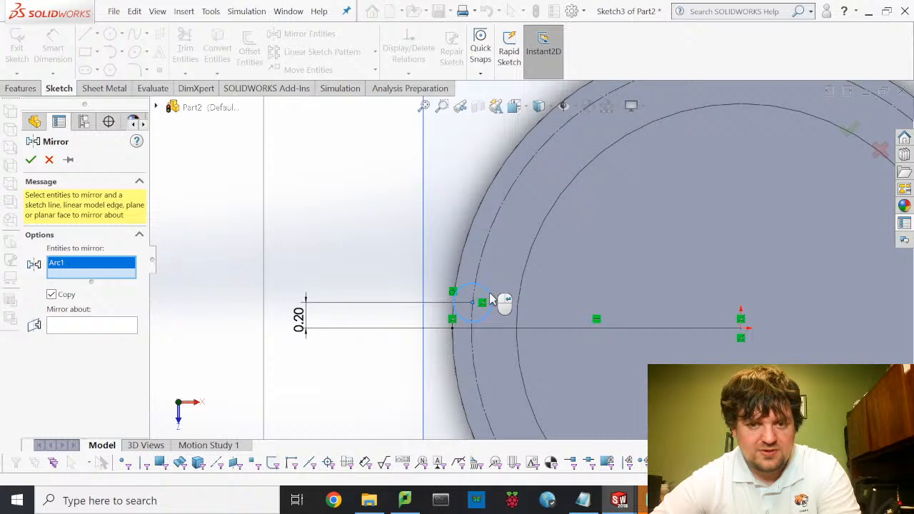
click(117, 326)
click(544, 329)
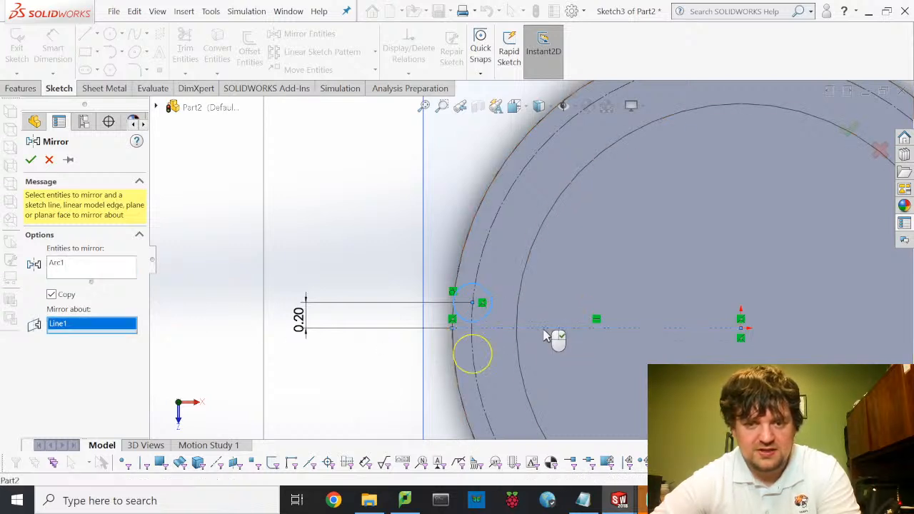
click(31, 161)
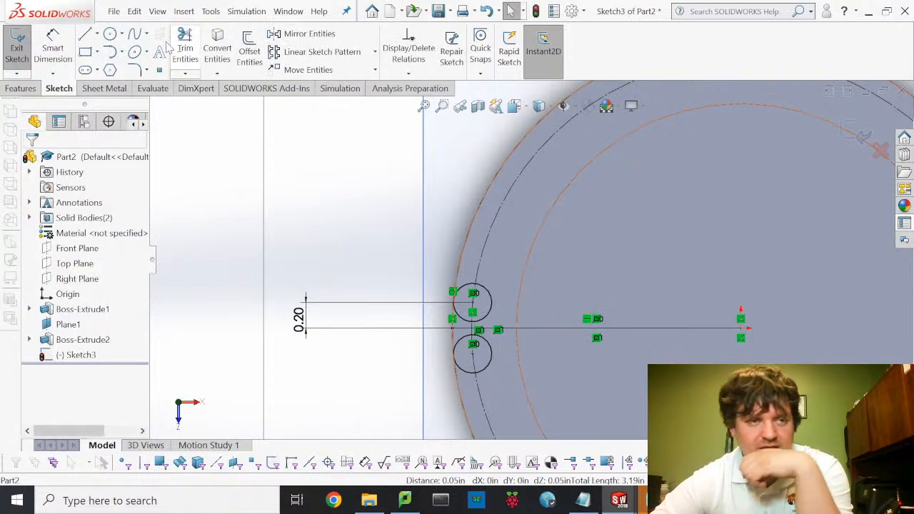
- Exit the sketch and extrude both pin circles Up To Next as Boss-Extrude3
click(18, 43)
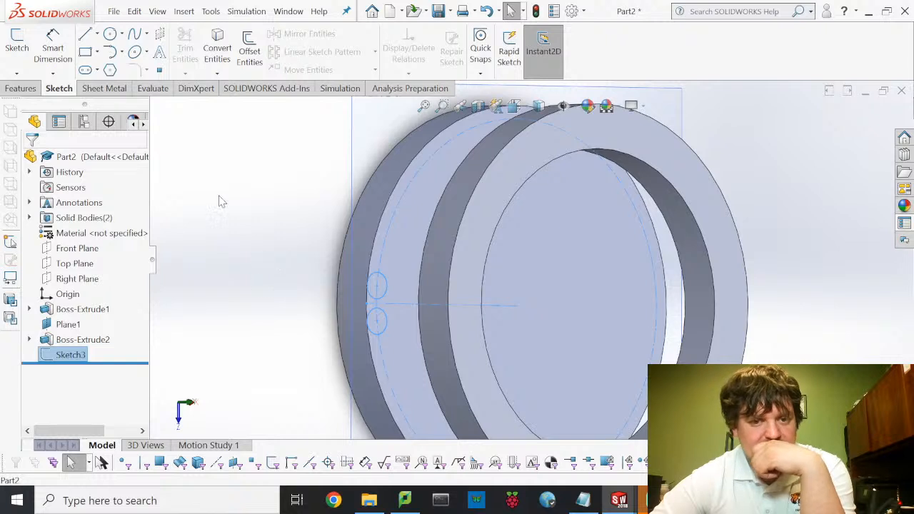
click(29, 88)
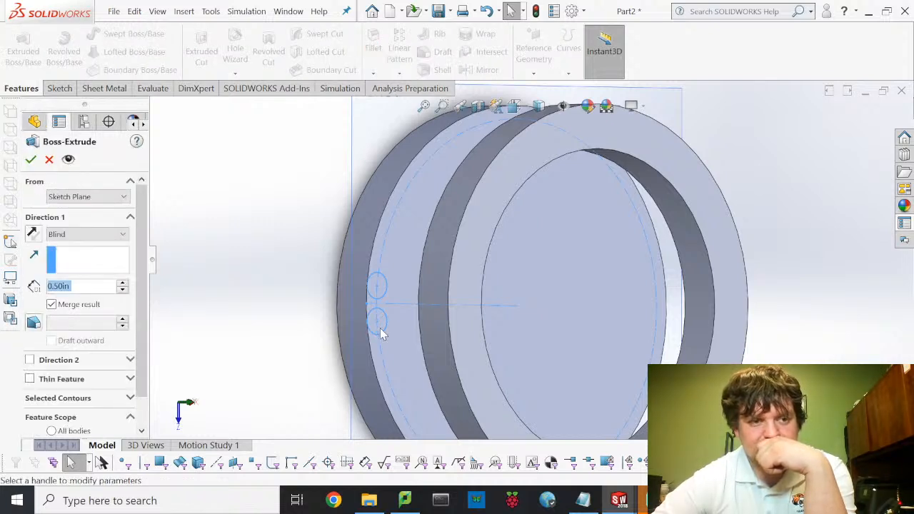
click(84, 236)
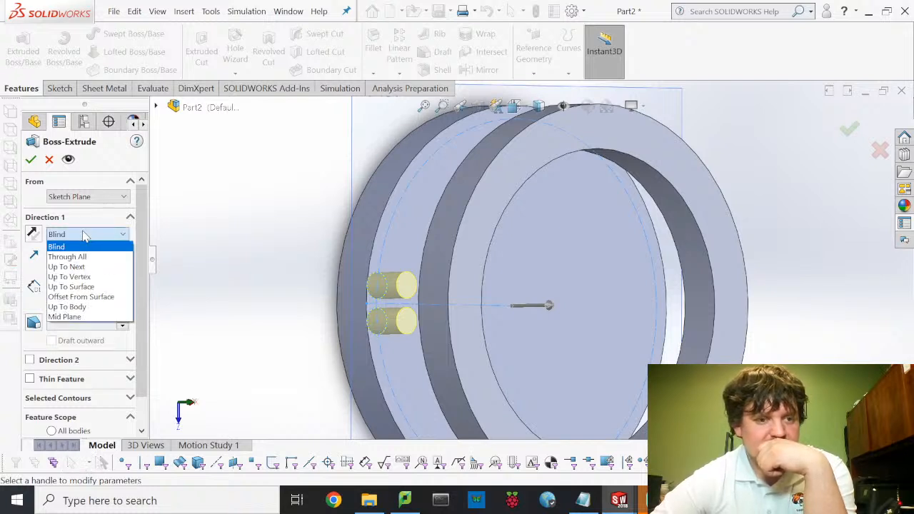
click(68, 266)
mouse_move(348, 264)
middle_down()
mouse_move(409, 243)
mouse_move(361, 257)
middle_up()
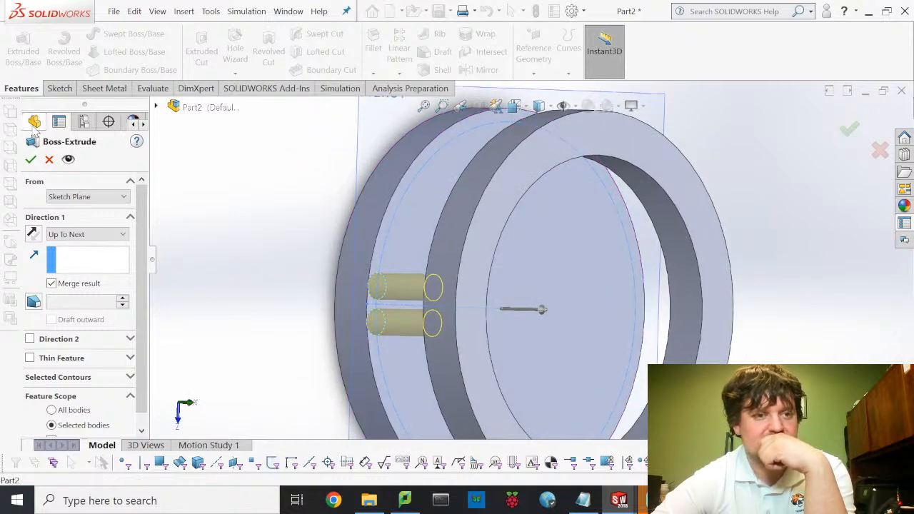
click(31, 160)
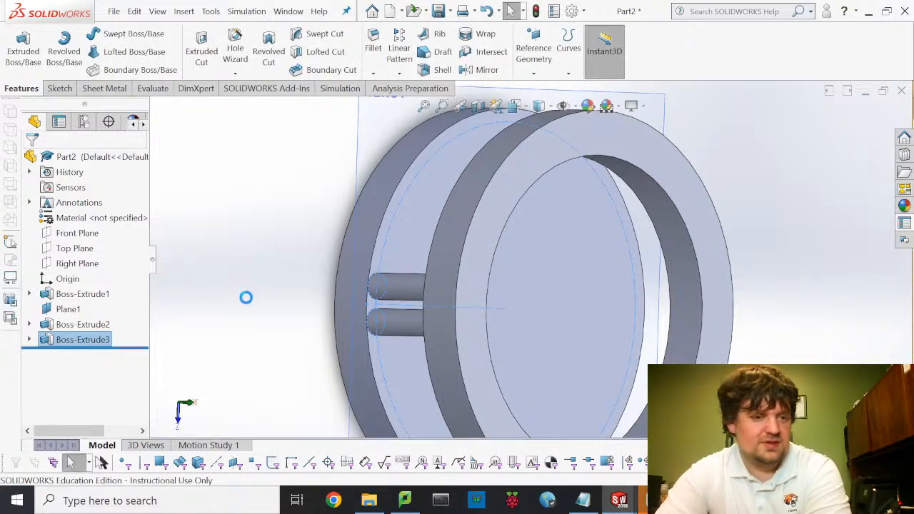
key(ctrl+1)
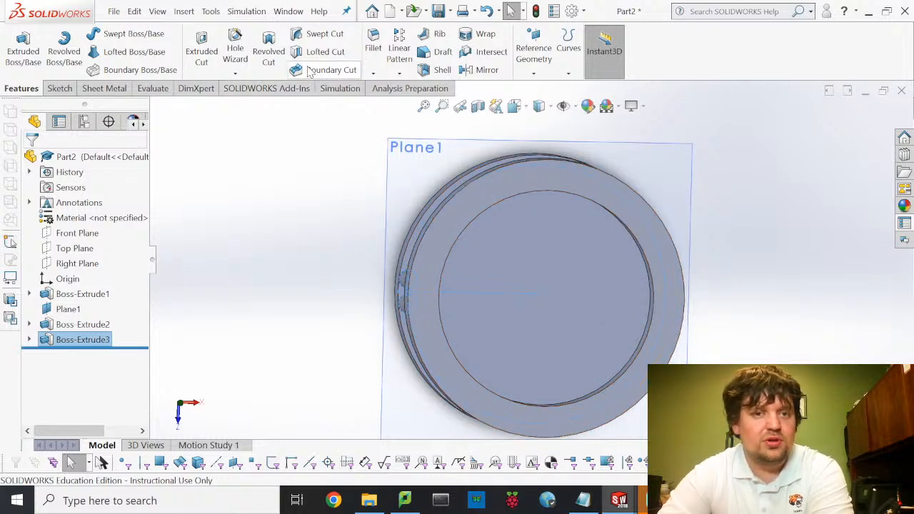
- Circular-pattern Boss-Extrude3 around Axis1, 4 instances equally spaced over 360°
click(400, 73)
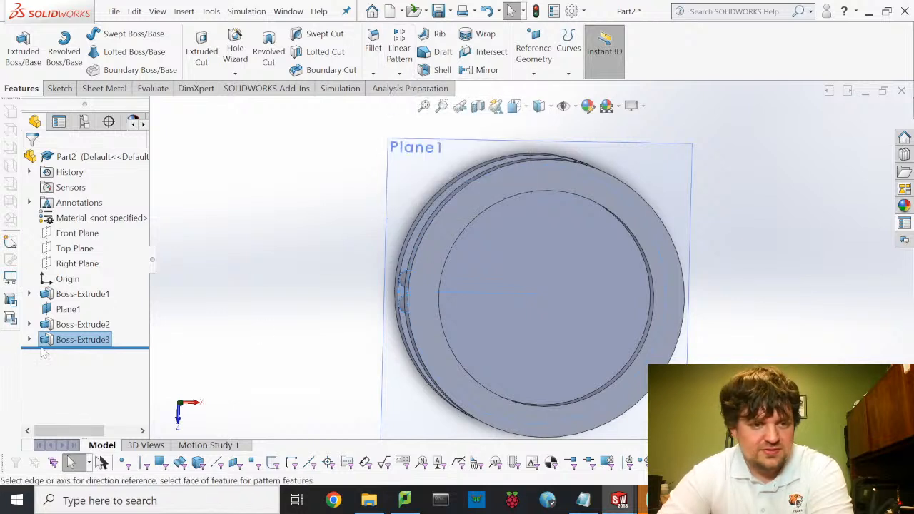
click(115, 342)
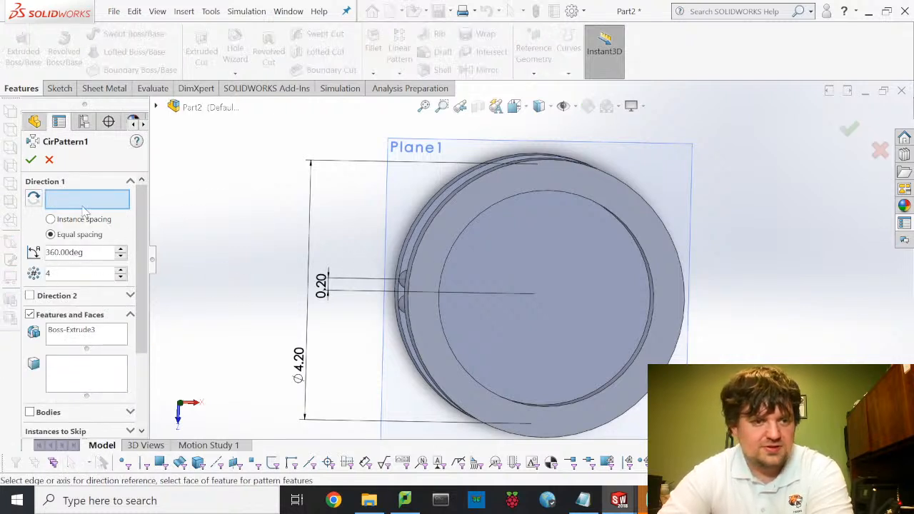
click(158, 11)
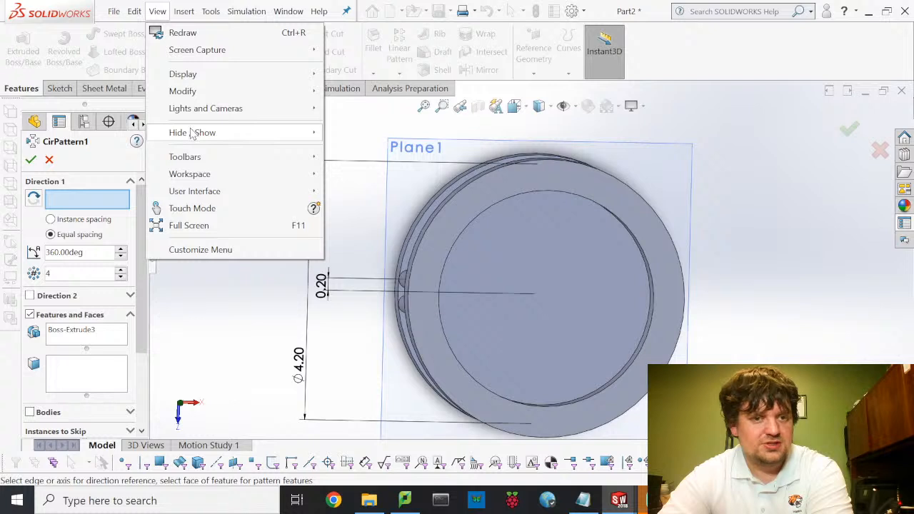
mouse_move(192, 133)
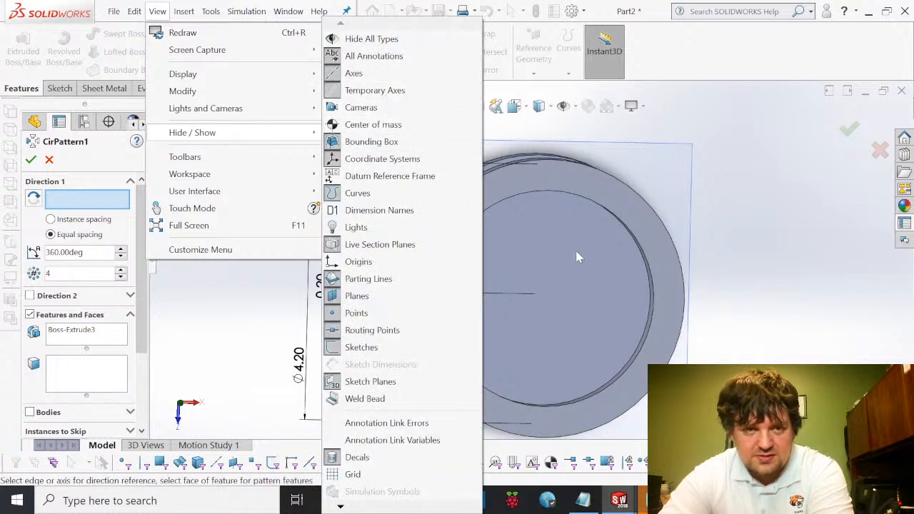
click(747, 207)
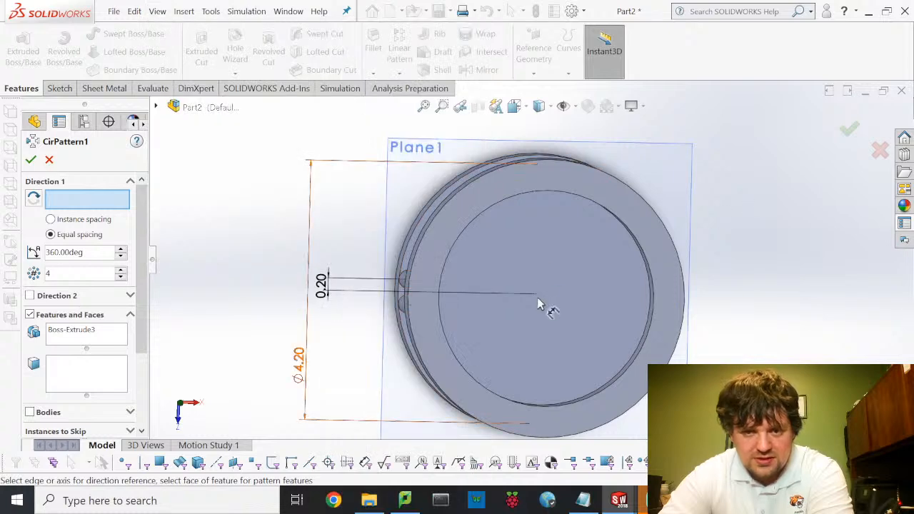
scroll(541, 297, down, 4)
scroll(543, 296, down, 3)
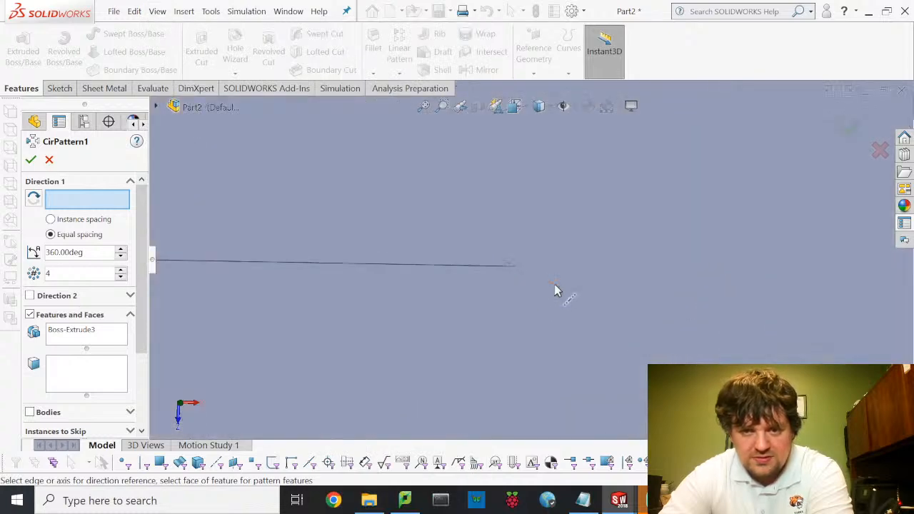
click(343, 261)
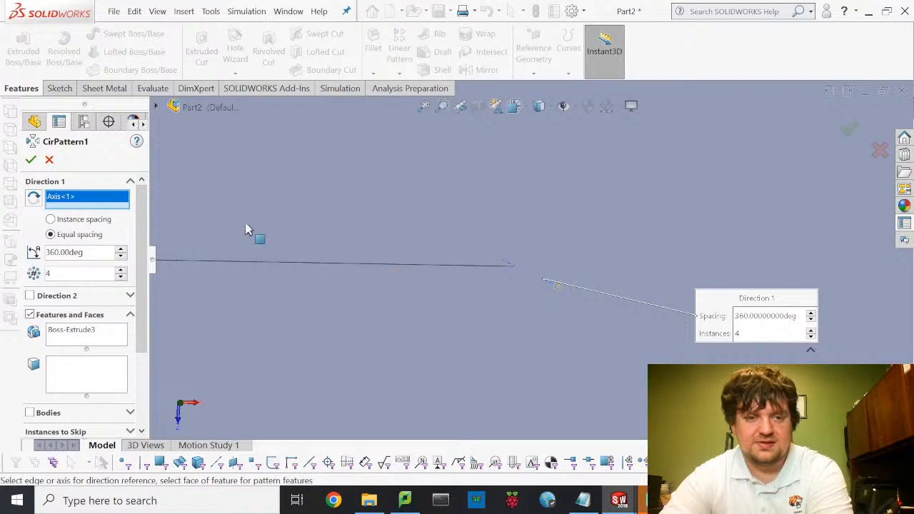
scroll(246, 229, up, 6)
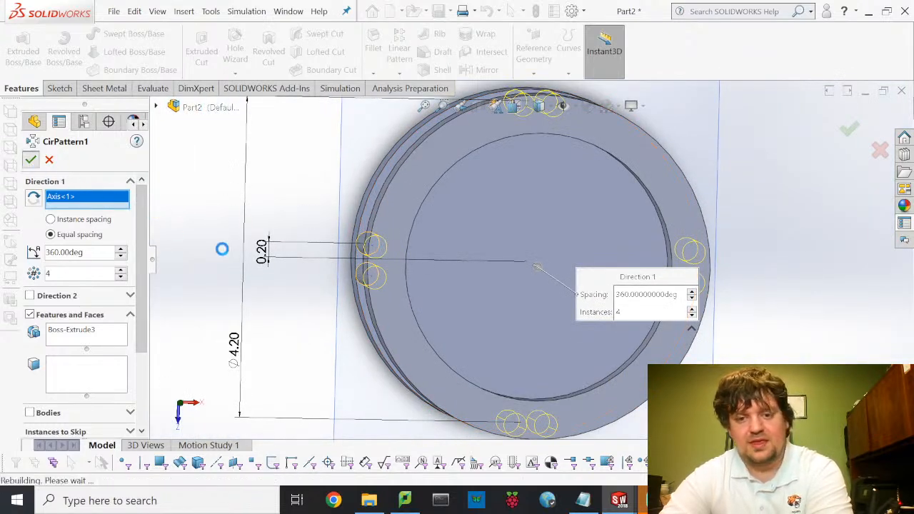
key(Return)
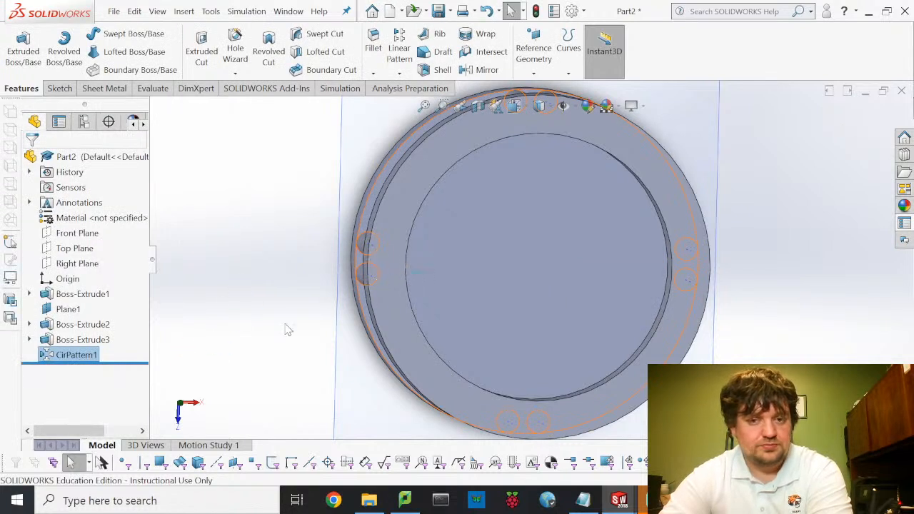
- Orbit to inspect the four patterned pin pairs, clear the selection, and show the Sketch tools
mouse_move(266, 293)
middle_down()
mouse_move(260, 290)
mouse_move(316, 278)
mouse_move(272, 294)
mouse_move(252, 288)
middle_up()
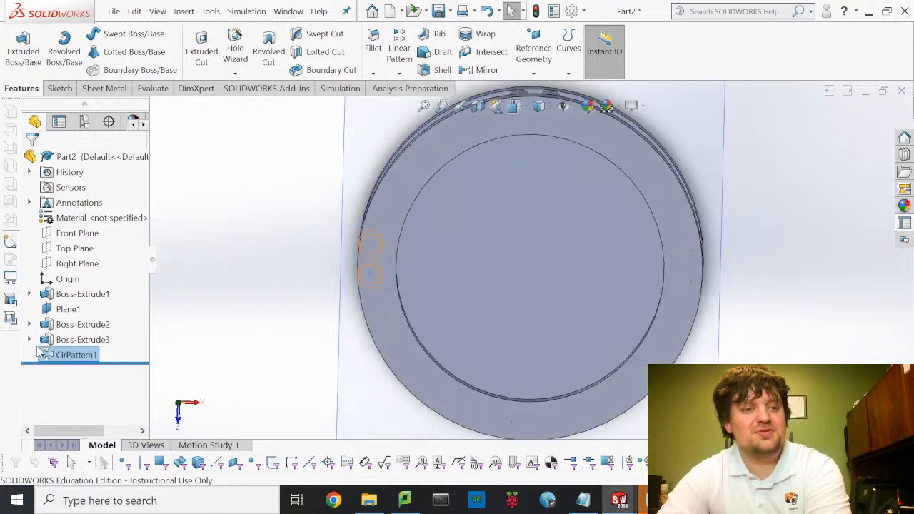
click(236, 260)
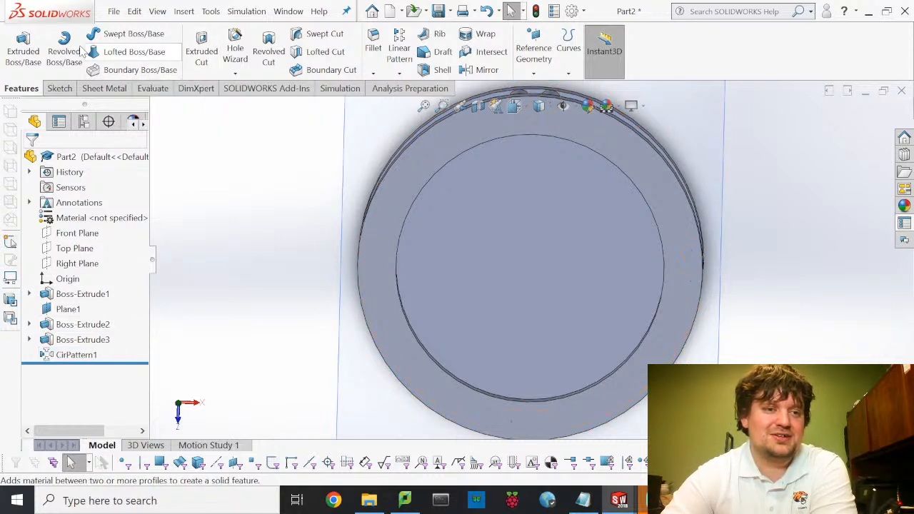
click(61, 92)
- Start a new sketch on the ring's face and view it Normal To
click(19, 49)
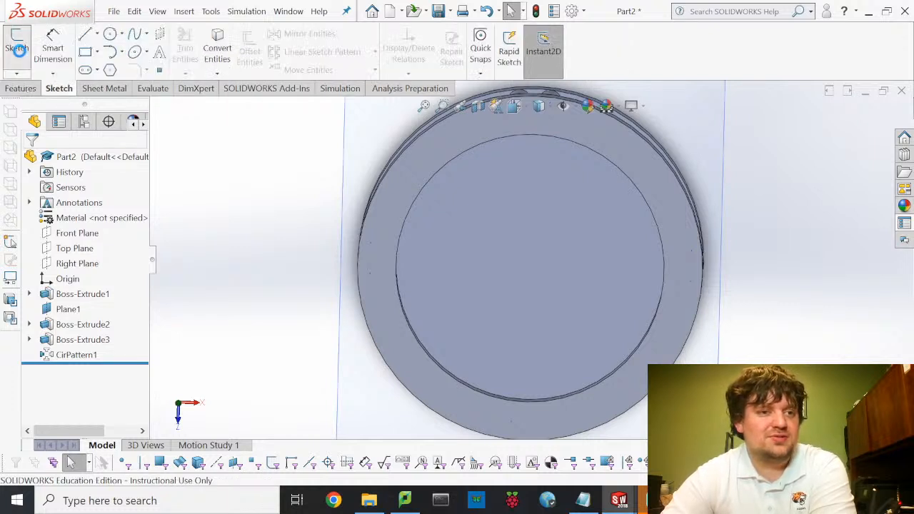
click(383, 230)
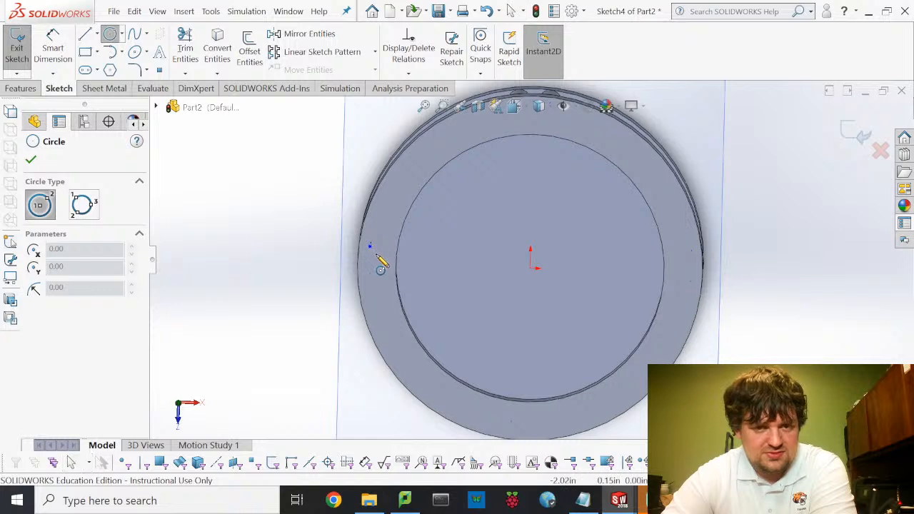
scroll(376, 249, down, 5)
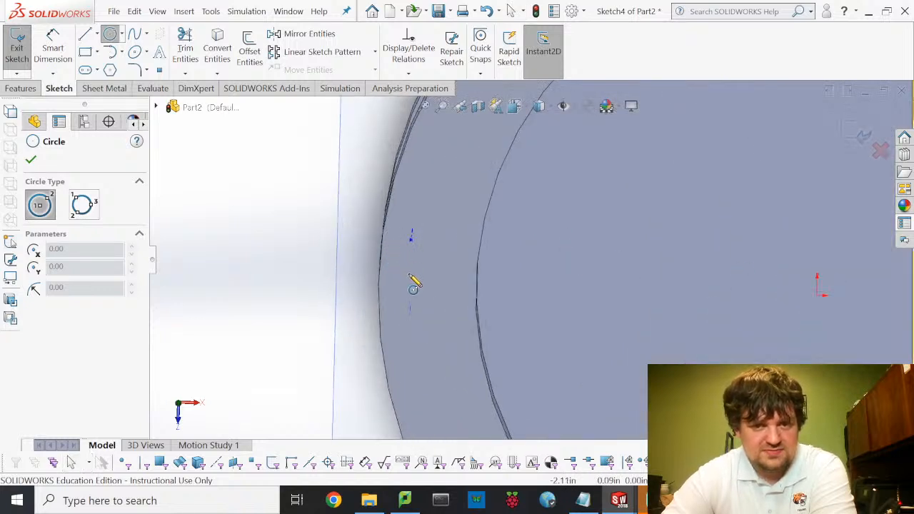
middle_drag(409, 277, 439, 267)
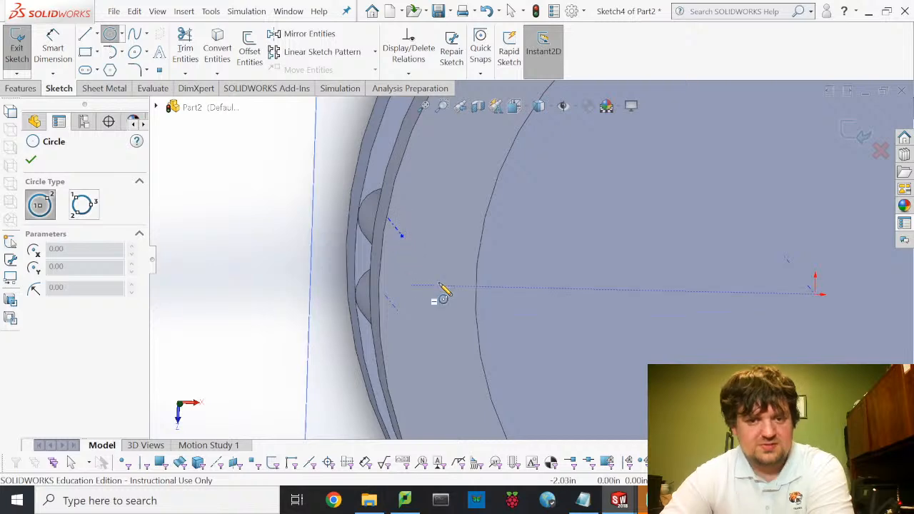
click(528, 107)
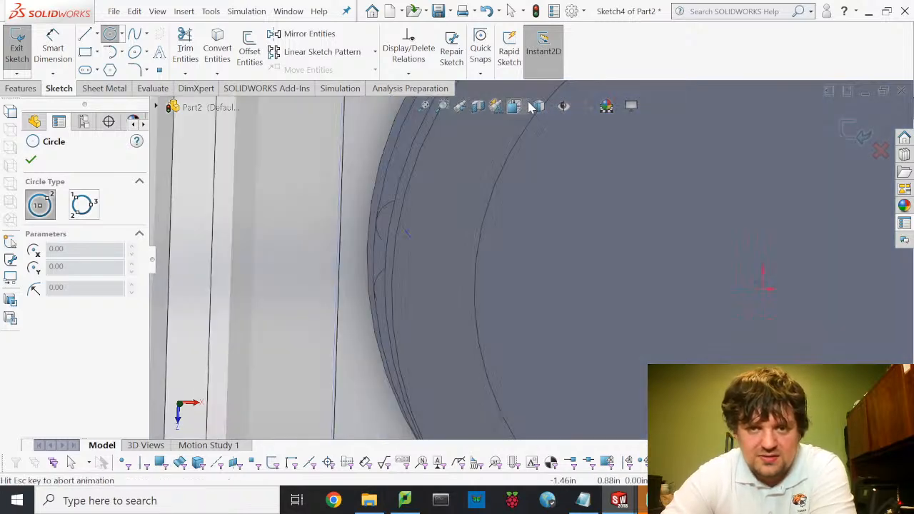
click(591, 185)
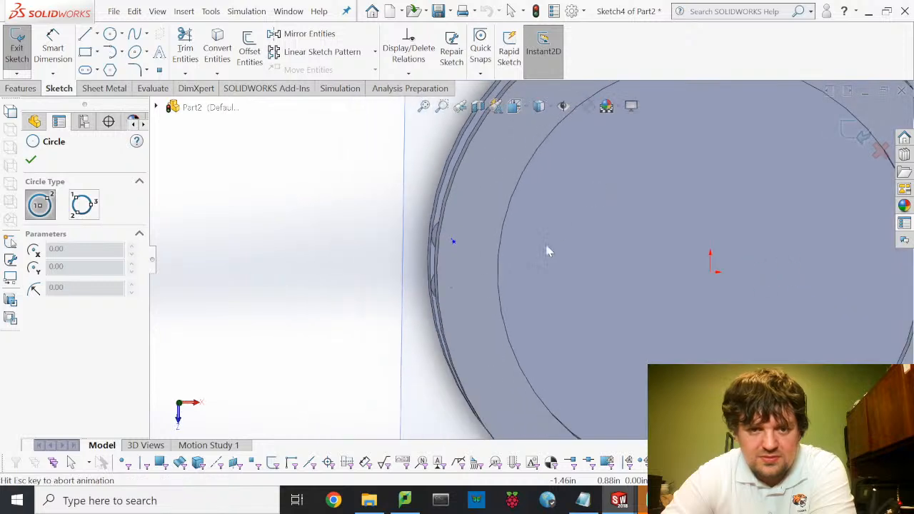
scroll(411, 261, down, 2)
scroll(386, 245, down, 2)
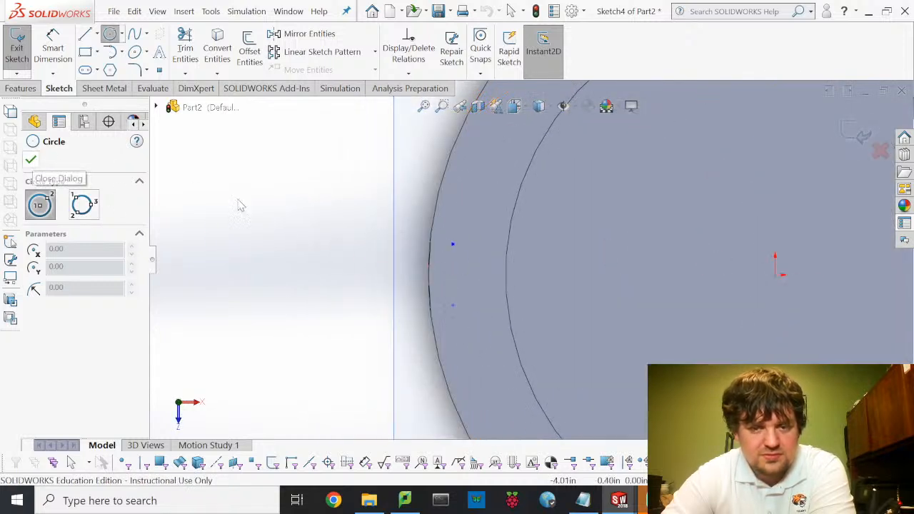
- Draw a hole circle over a pin and dimension its diameter to 0.1875 in
click(453, 244)
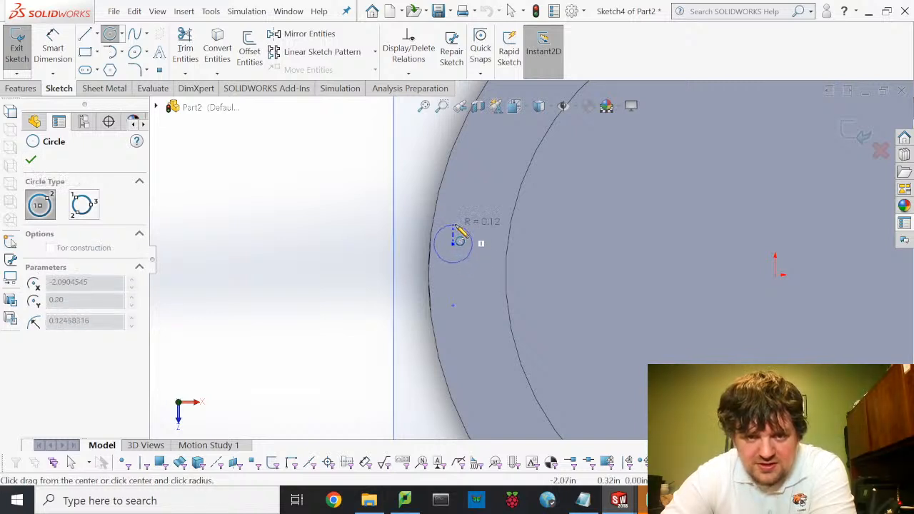
click(462, 235)
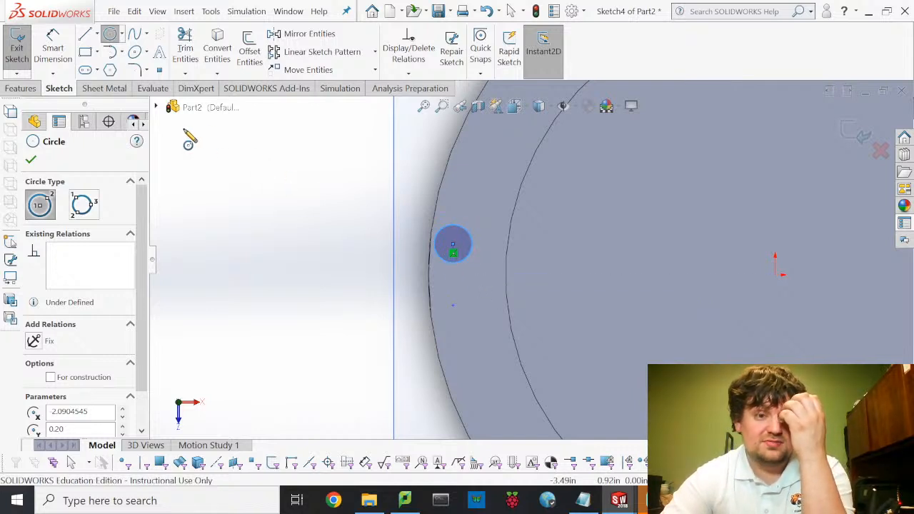
click(31, 161)
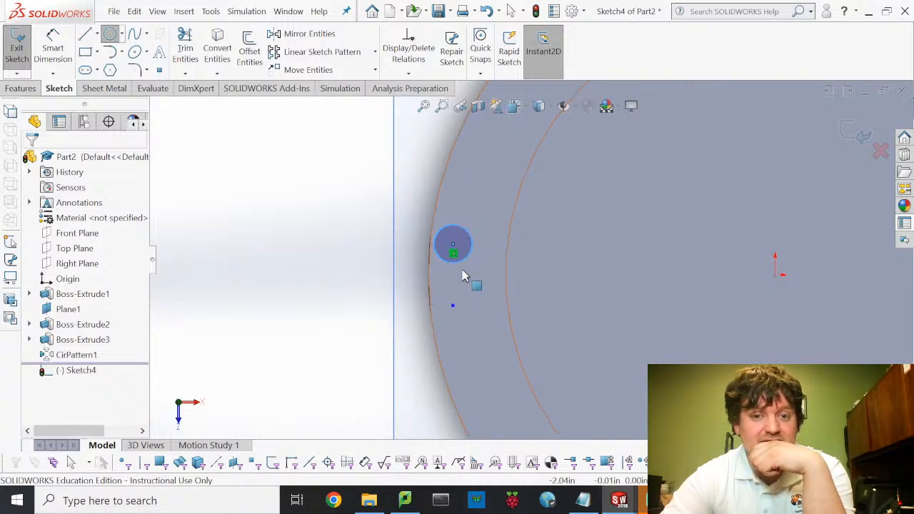
click(53, 47)
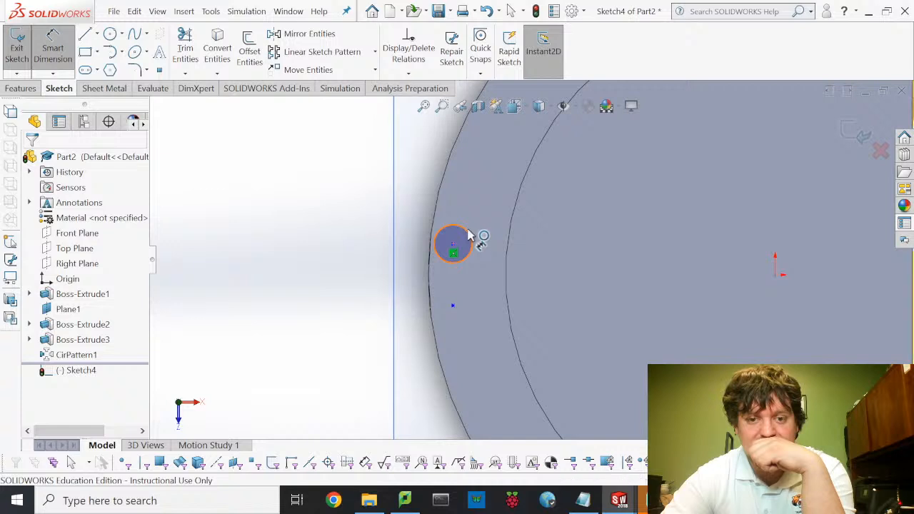
click(480, 206)
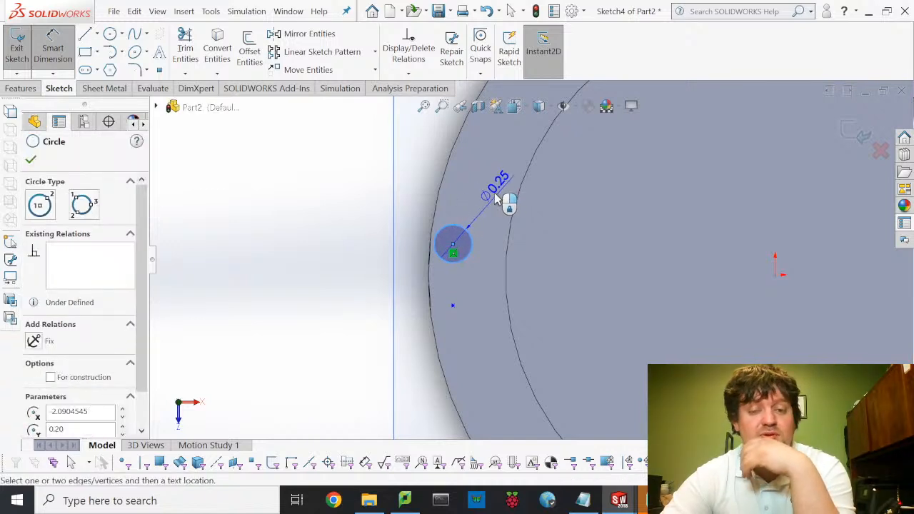
click(495, 194)
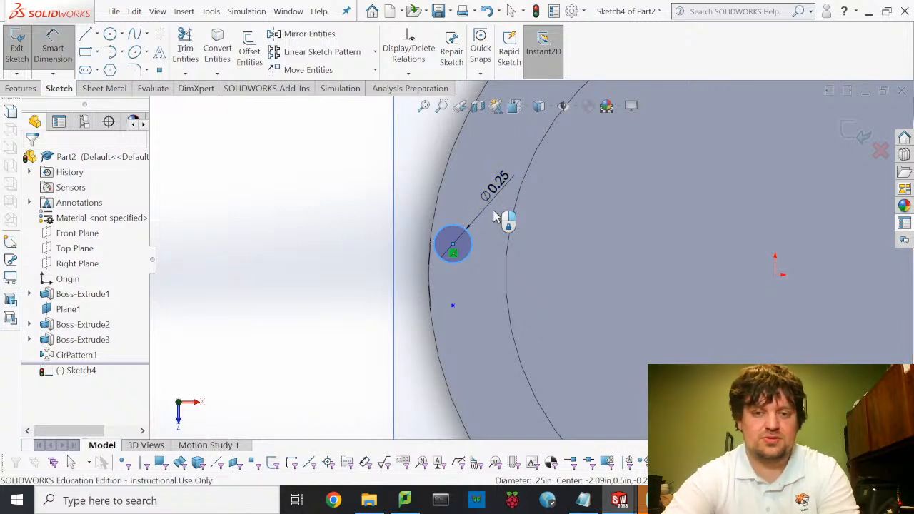
click(498, 217)
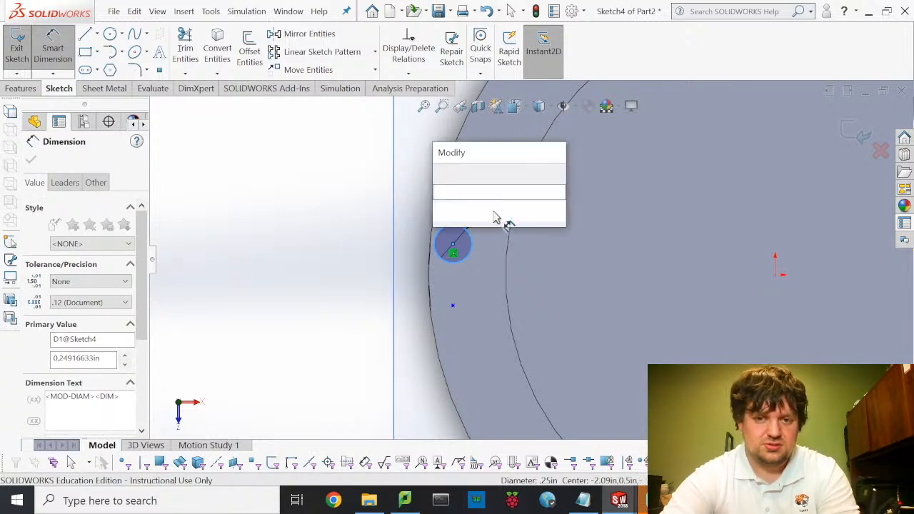
text(0.1)
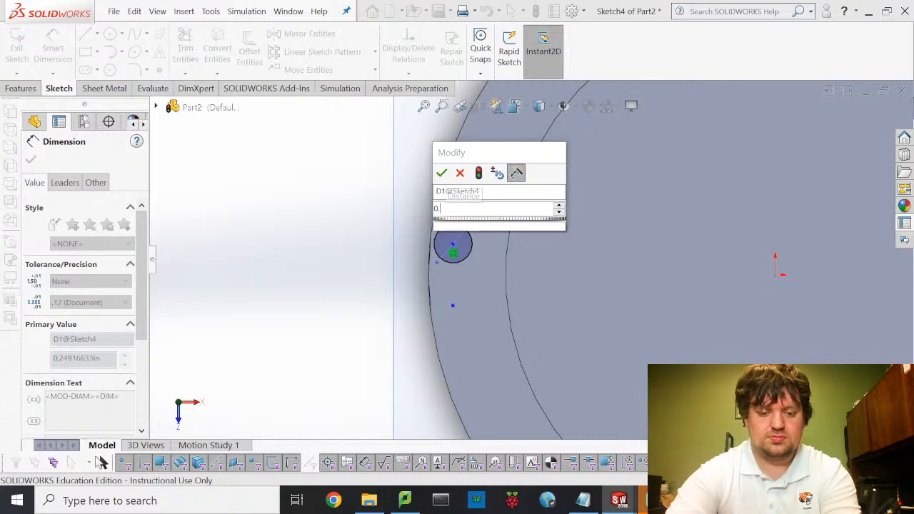
text(875)
key(Return)
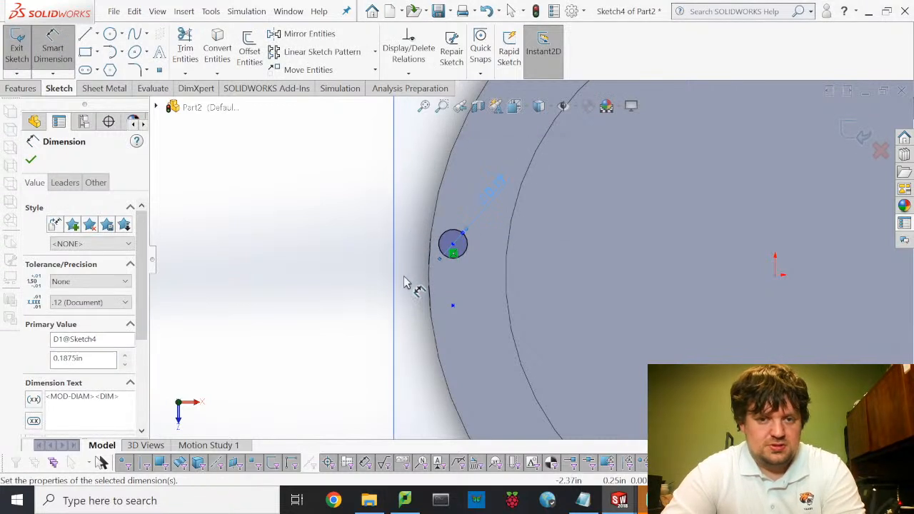
- Draw a horizontal line from the origin to the ring's outer edge and make it construction
click(56, 47)
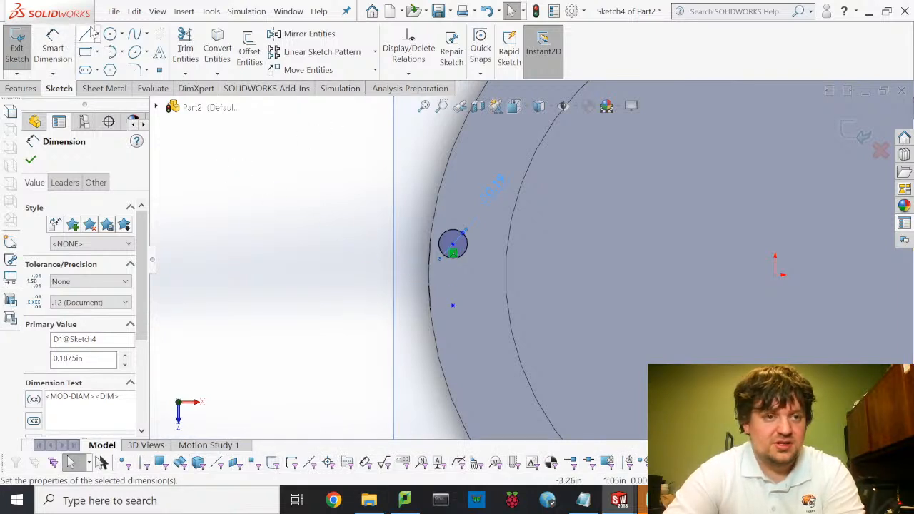
click(776, 275)
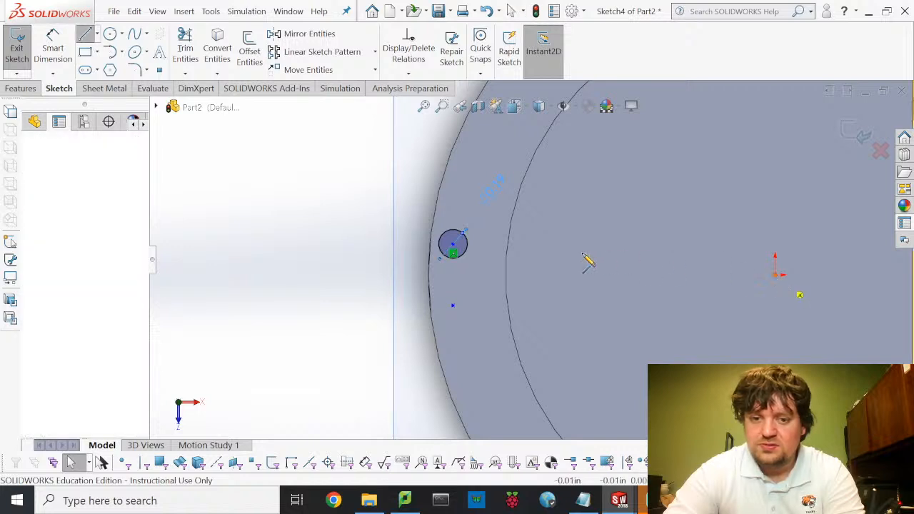
click(432, 270)
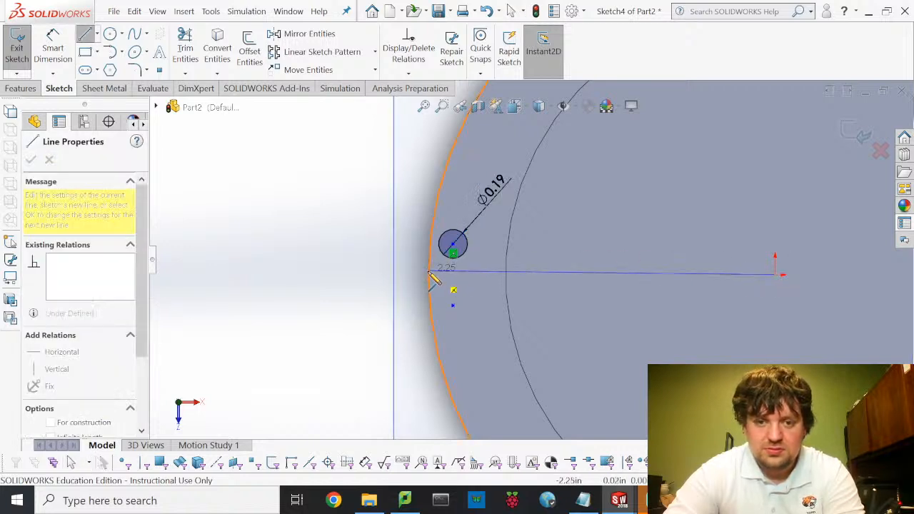
double_click(433, 281)
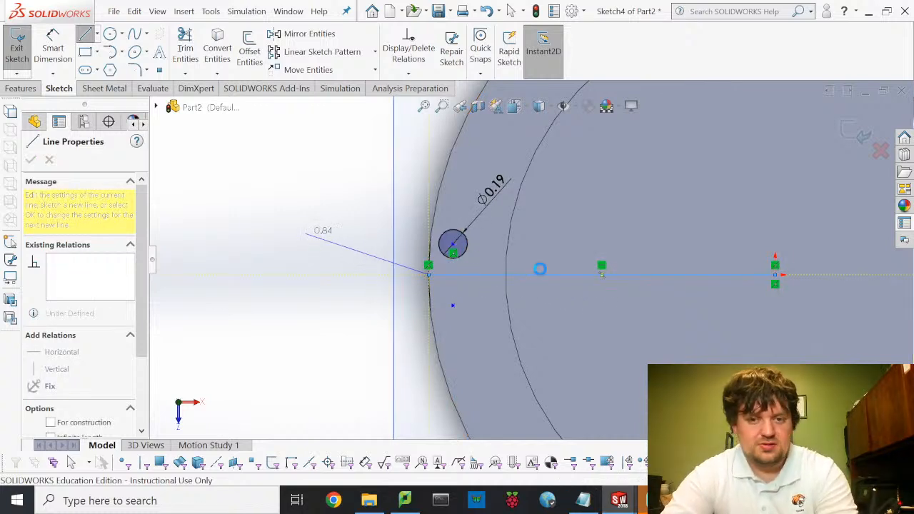
key(Escape)
key(Escape)
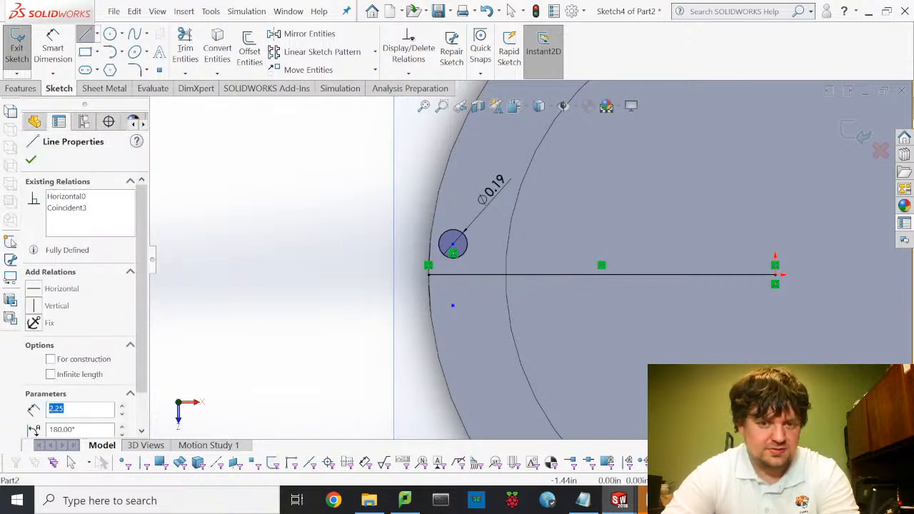
click(54, 361)
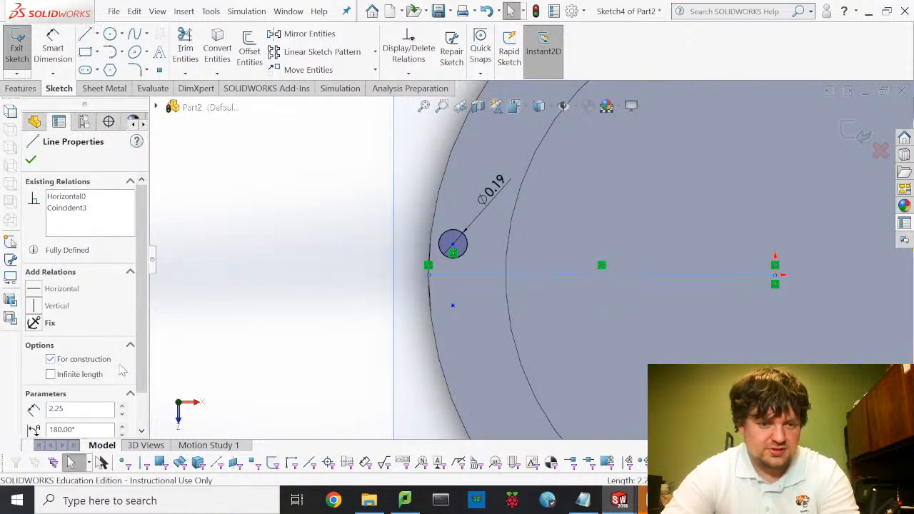
click(246, 289)
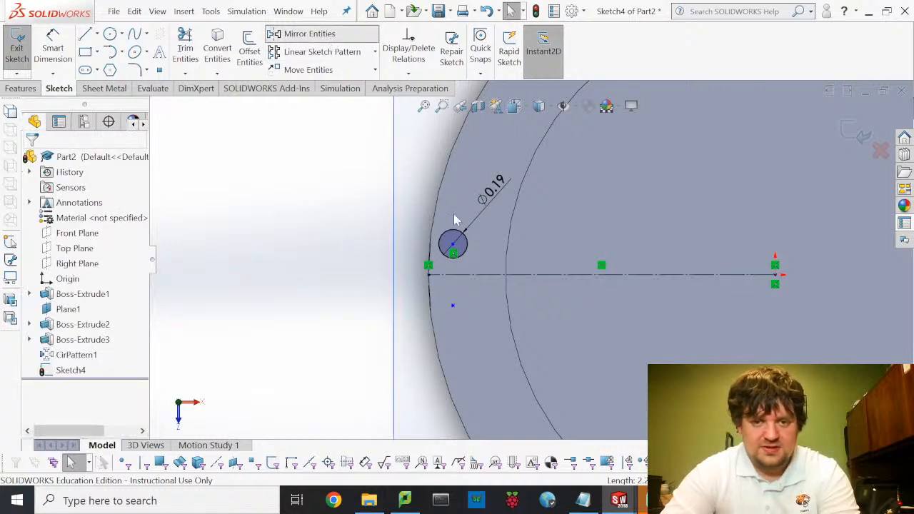
- Mirror the hole circle about the construction line to add a matching circle below
click(467, 256)
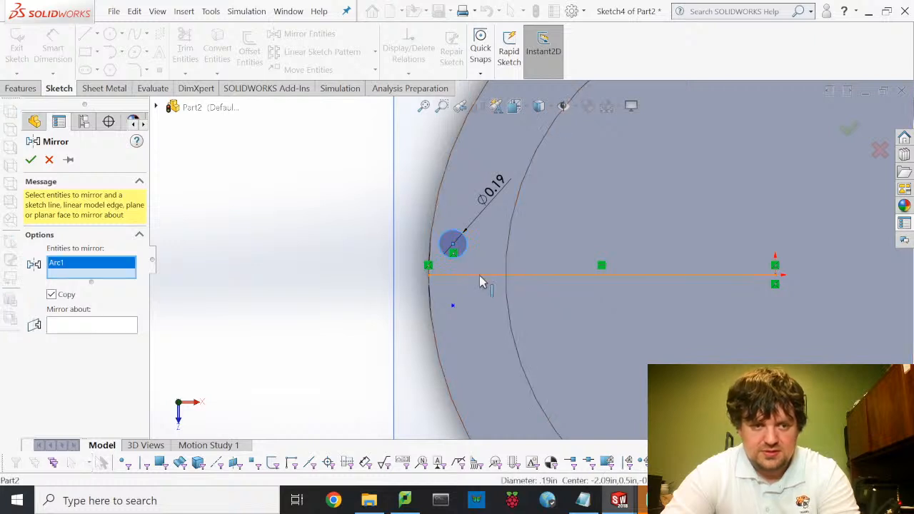
click(117, 326)
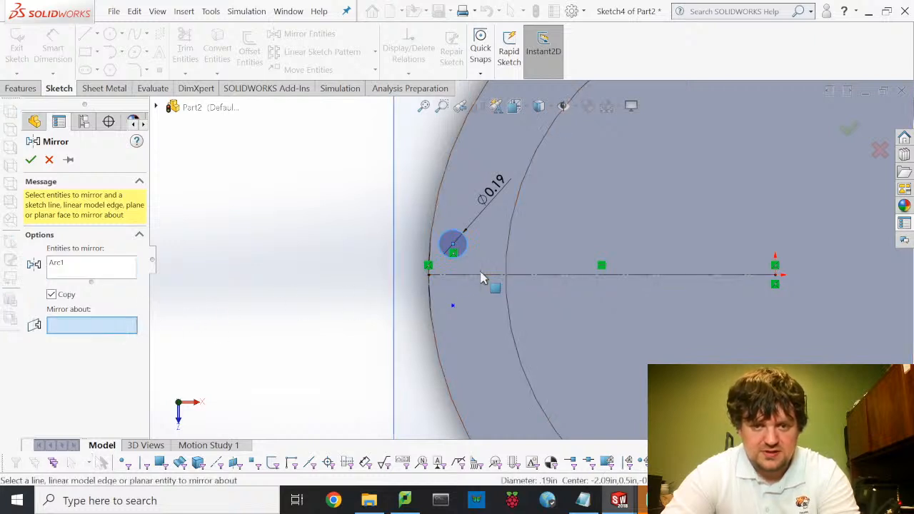
click(485, 276)
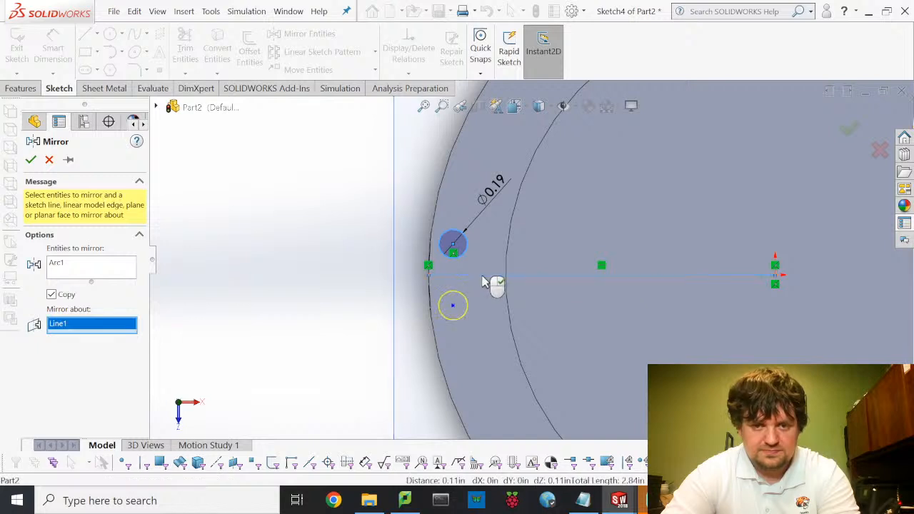
click(31, 160)
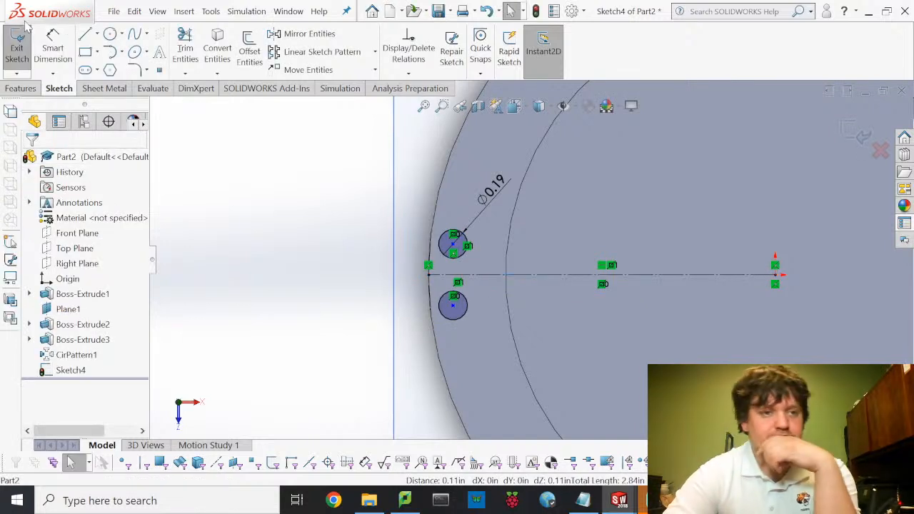
- Extrude-cut Sketch4's two 0.19 circles Through All - Both, creating Cut-Extrude1
click(24, 49)
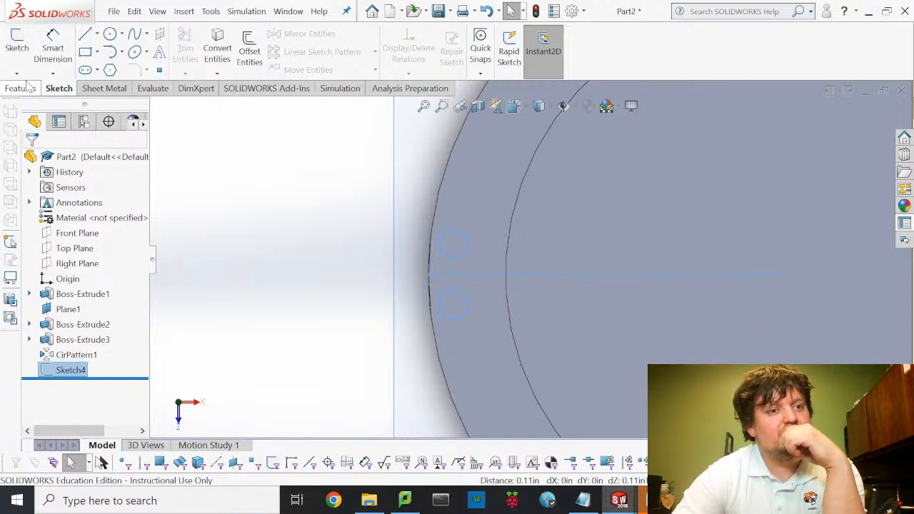
click(29, 88)
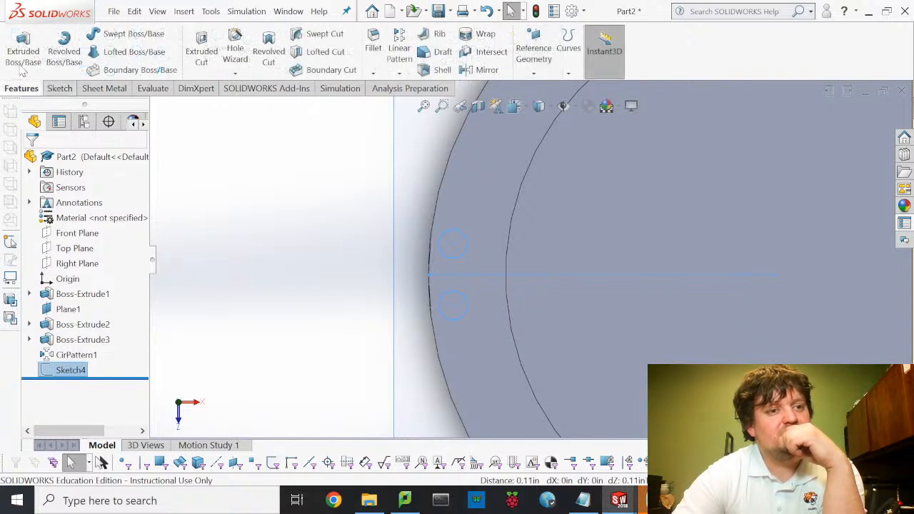
click(201, 53)
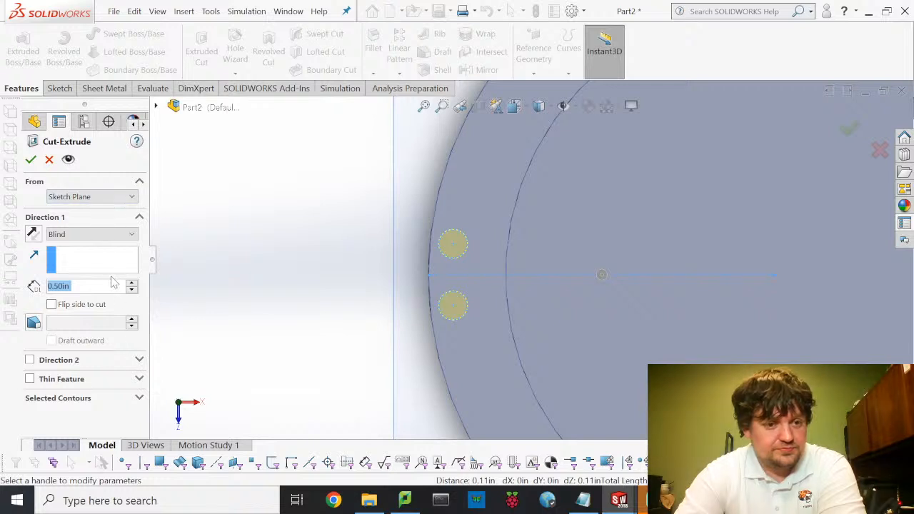
click(82, 236)
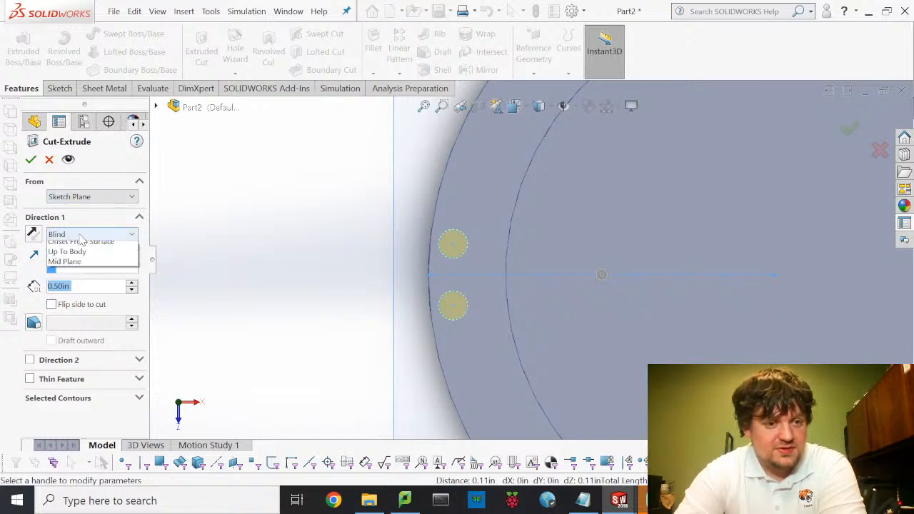
click(86, 265)
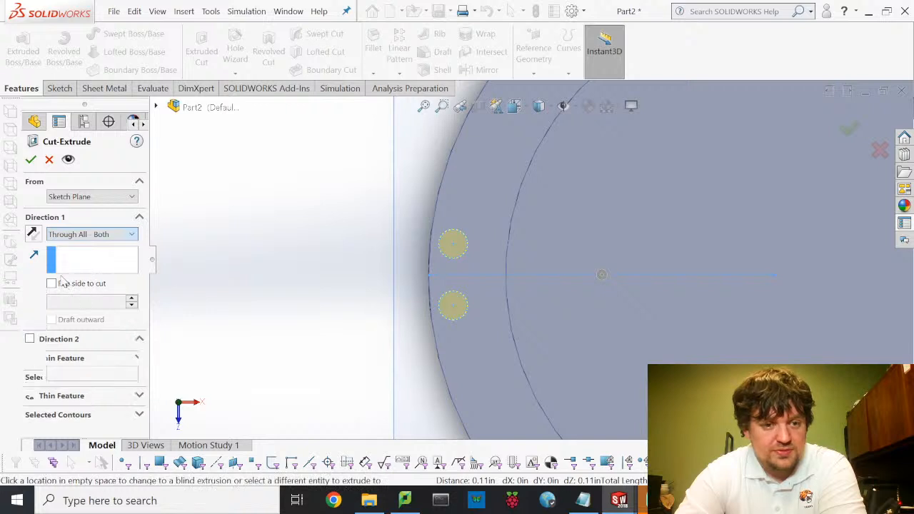
click(30, 163)
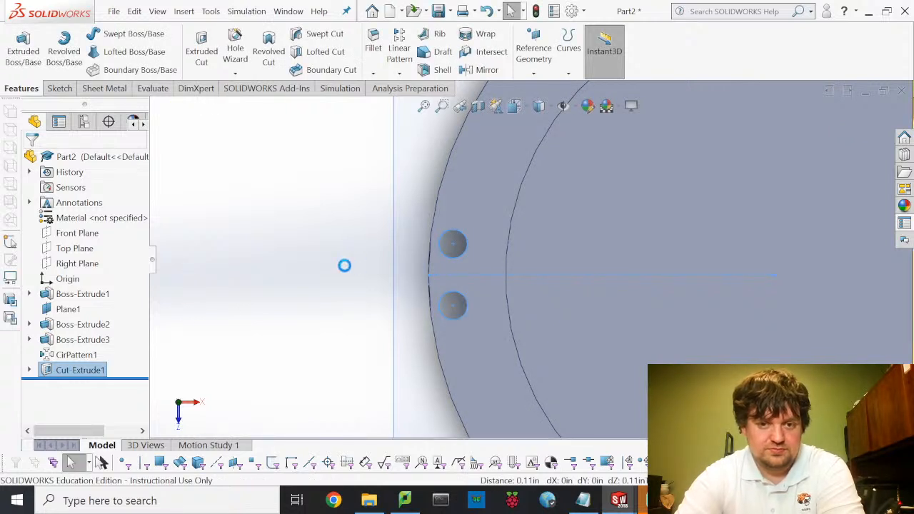
click(51, 372)
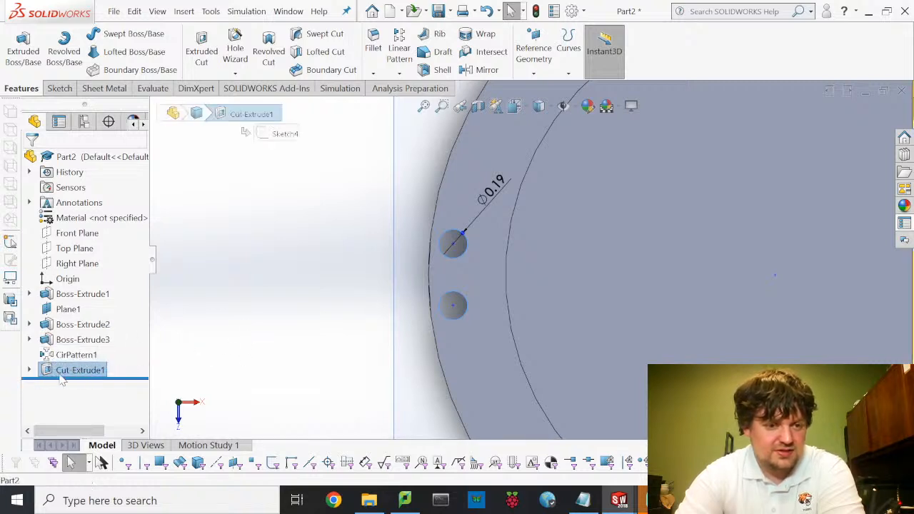
- Move Cut-Extrude1 above CirPattern1 and add it to CirPattern1, giving four hole pairs
drag(65, 380, 49, 353)
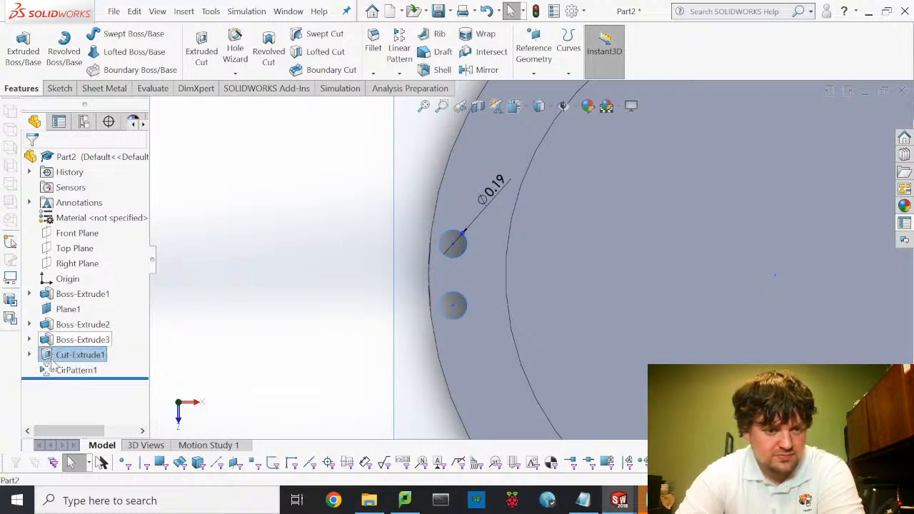
click(58, 357)
click(63, 369)
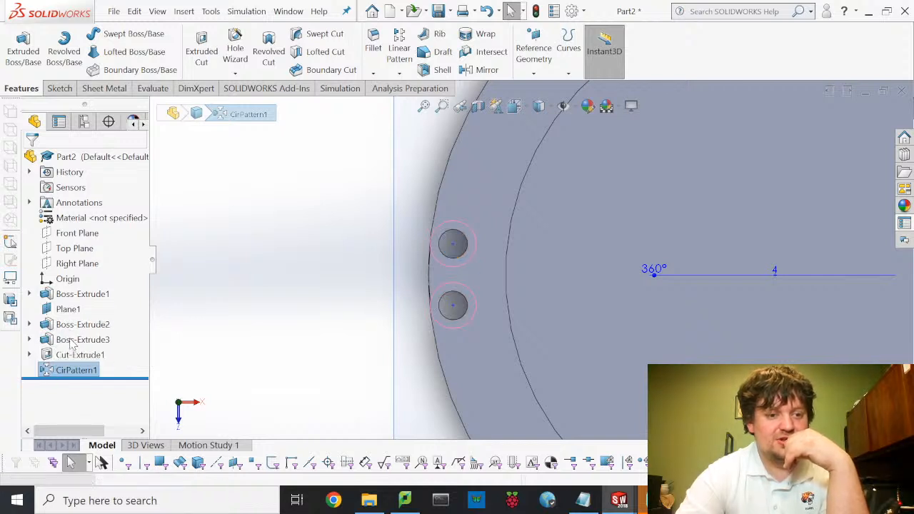
click(72, 343)
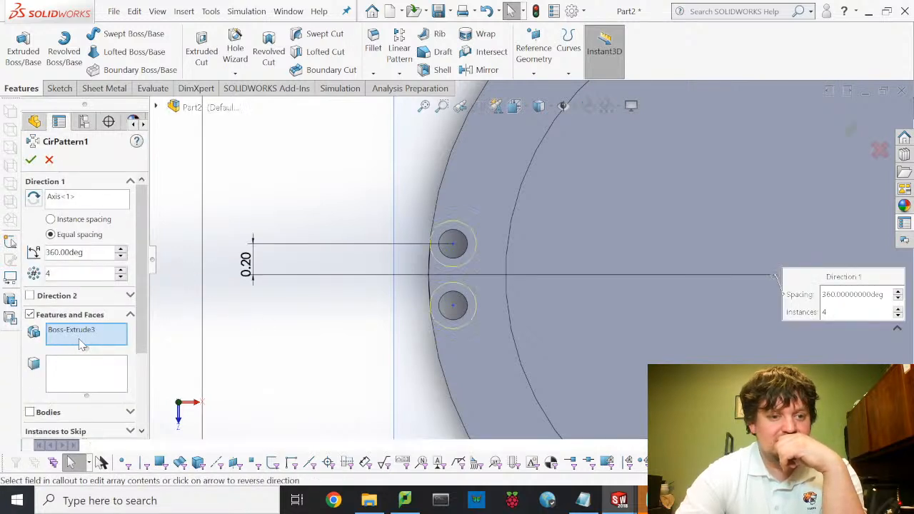
click(156, 107)
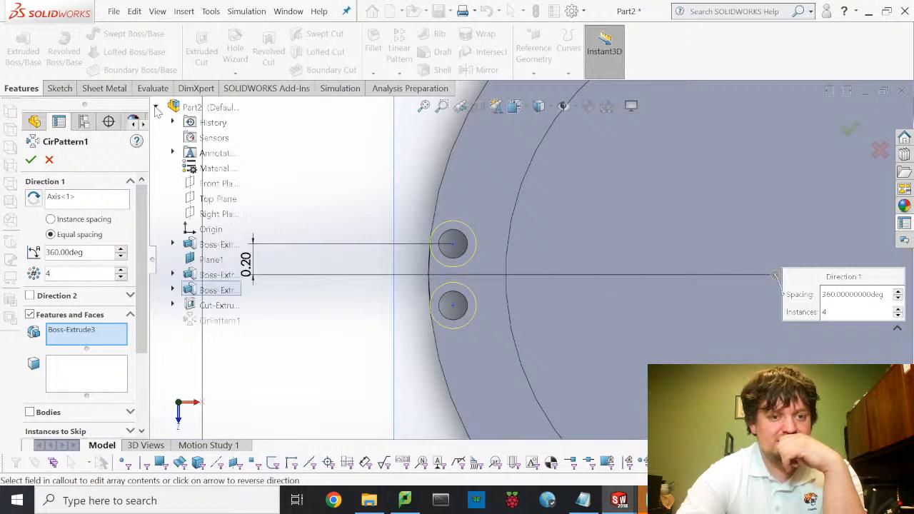
click(214, 305)
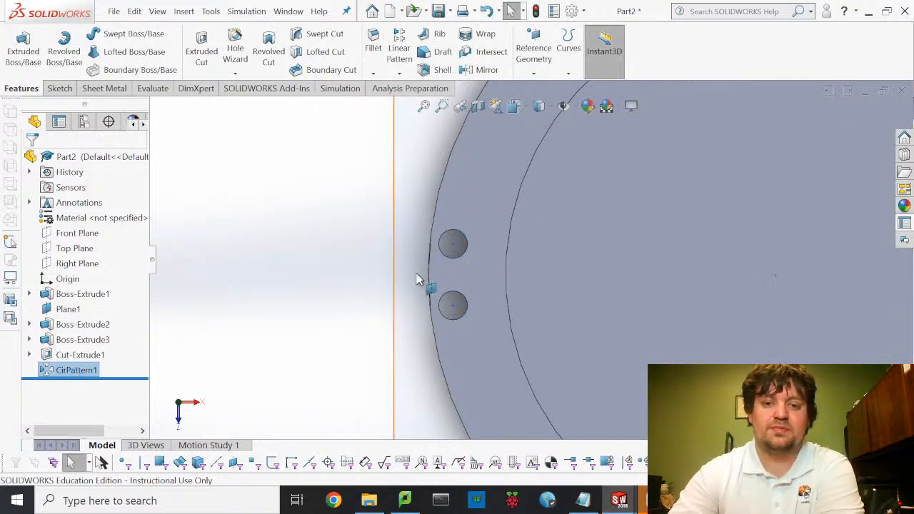
key(f)
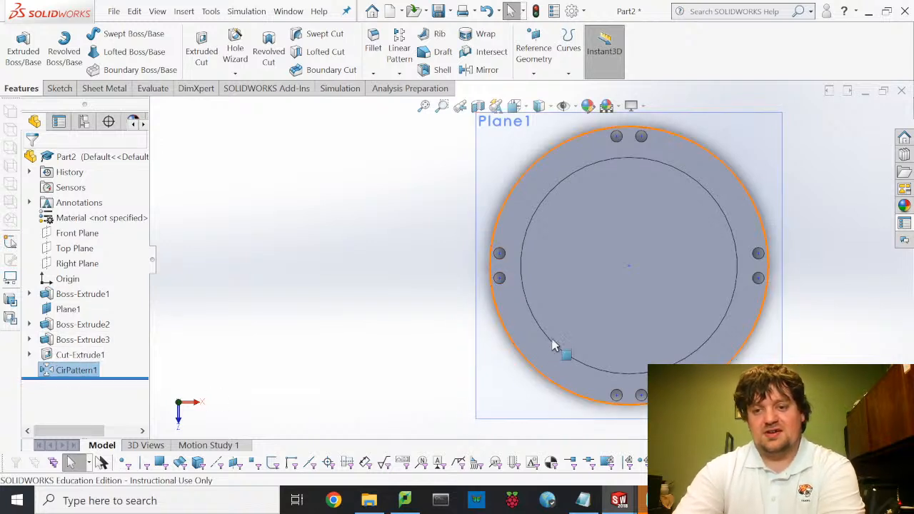
- Save Part2 as a new file named MotorMount
middle_drag(565, 302, 466, 232)
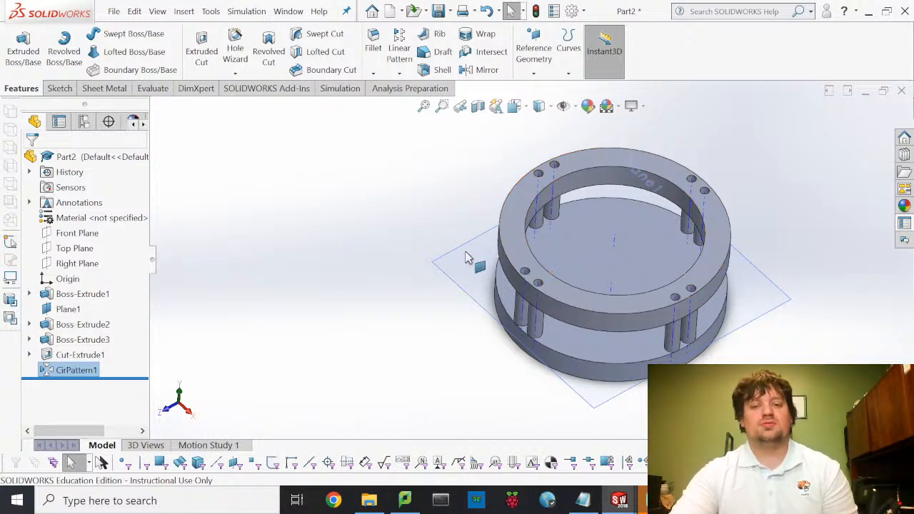
click(122, 11)
click(149, 165)
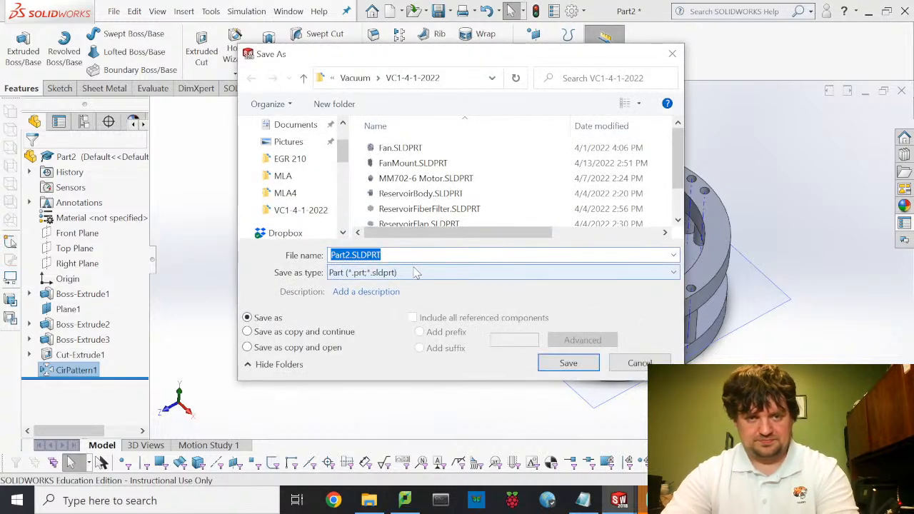
text(MotorMount)
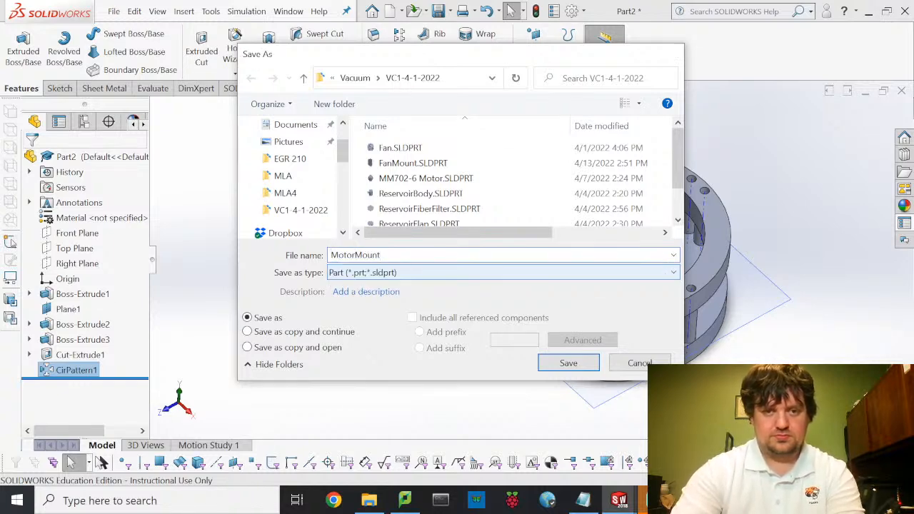
key(Return)
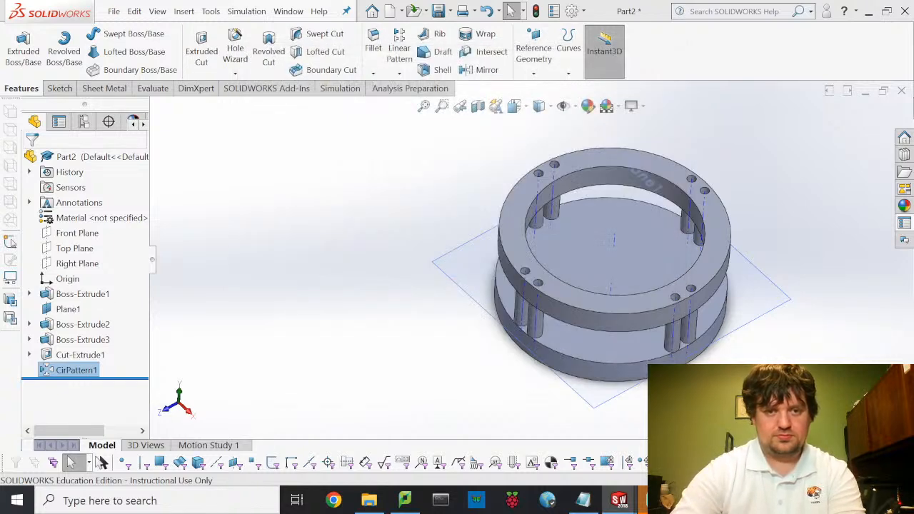